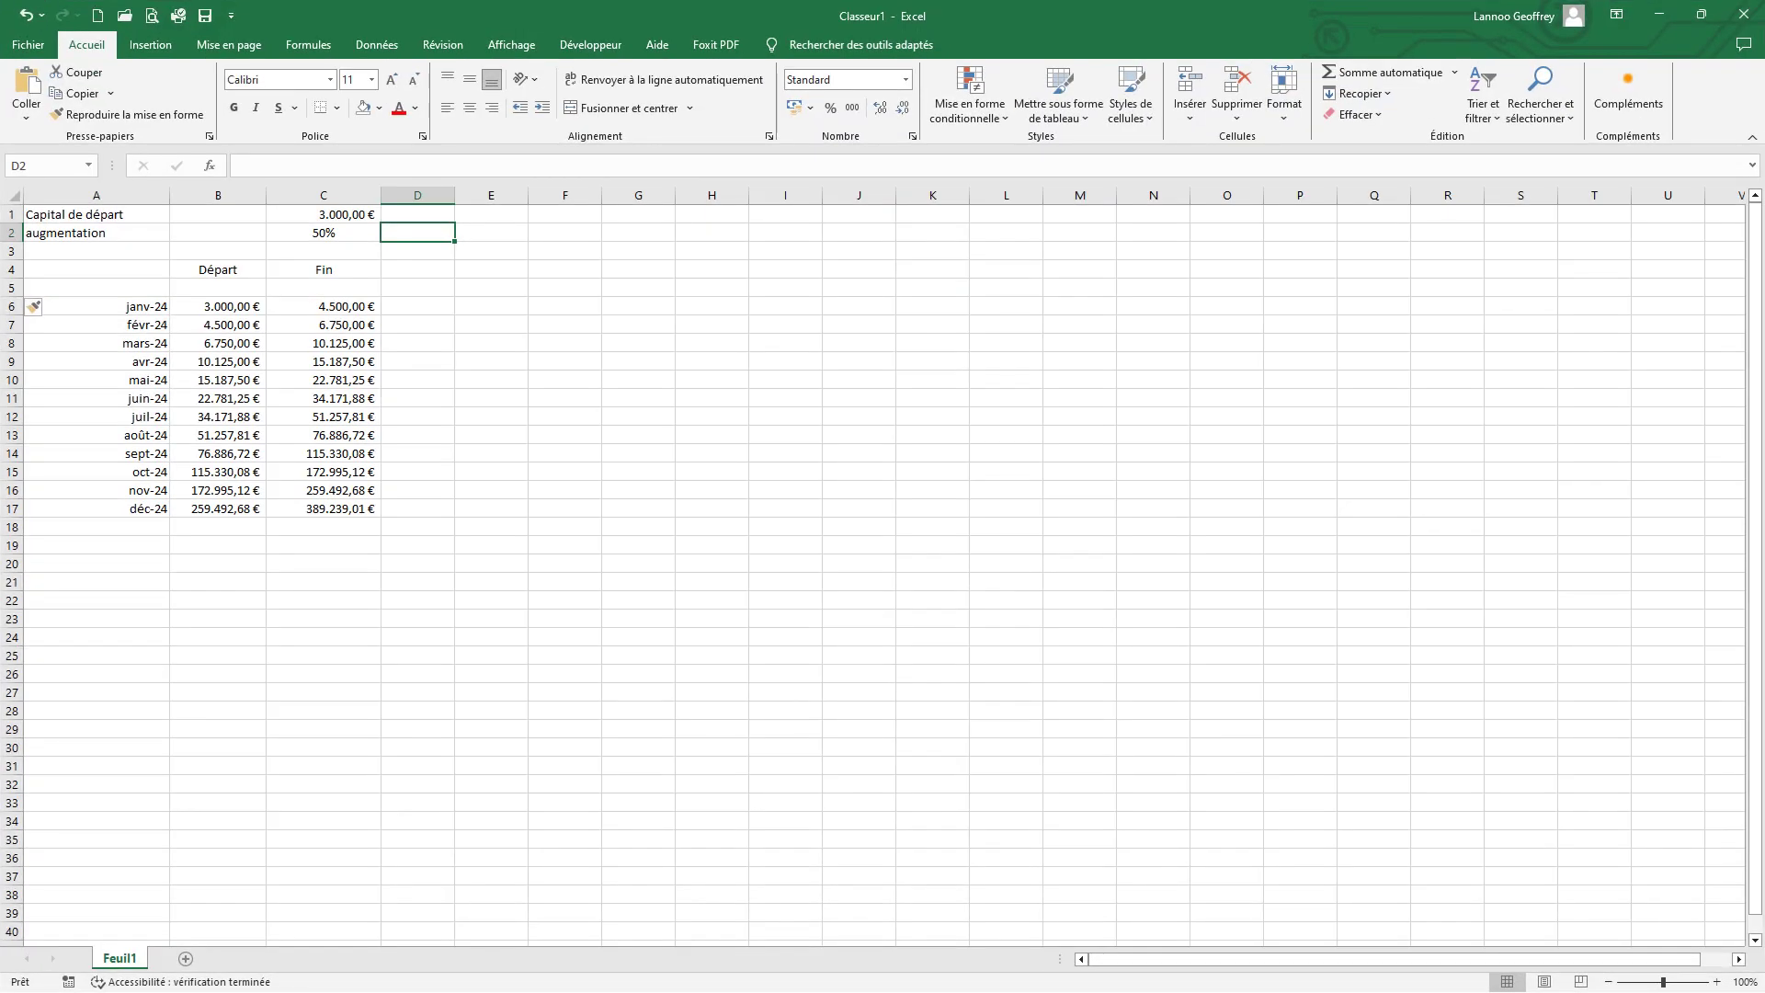
{"action": "left_click", "coordinate": [216, 305]}
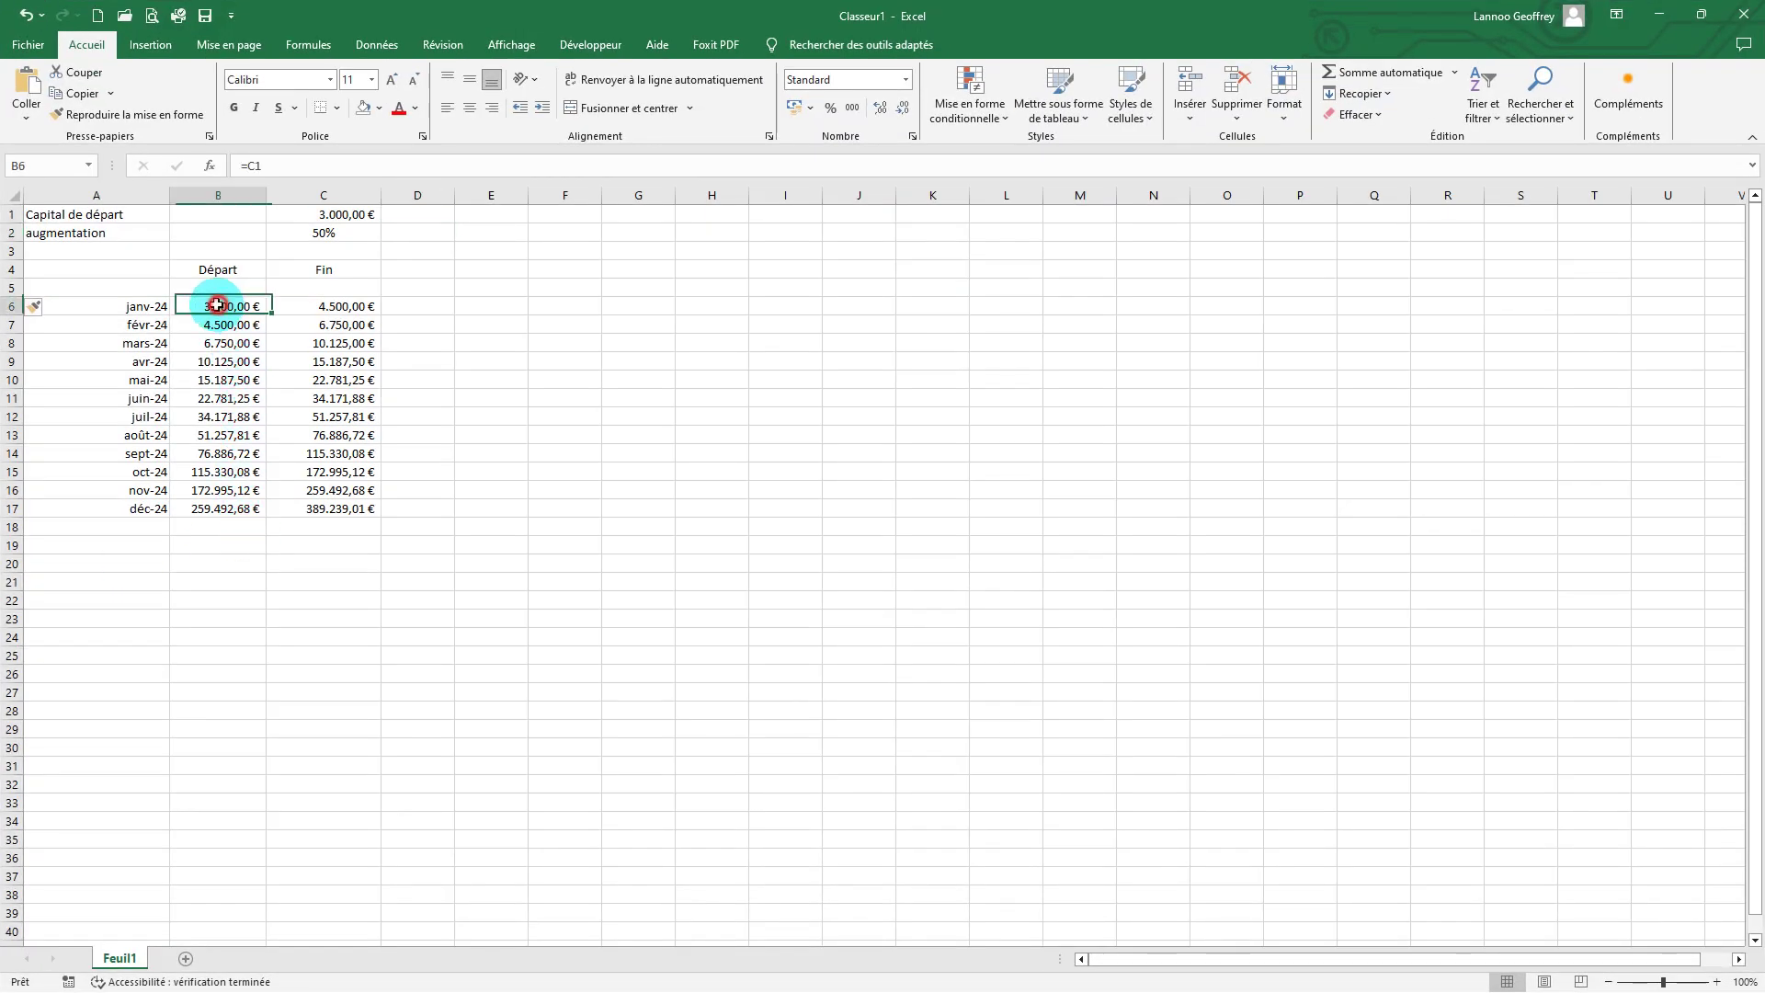
{"action": "left_click", "coordinate": [202, 306]}
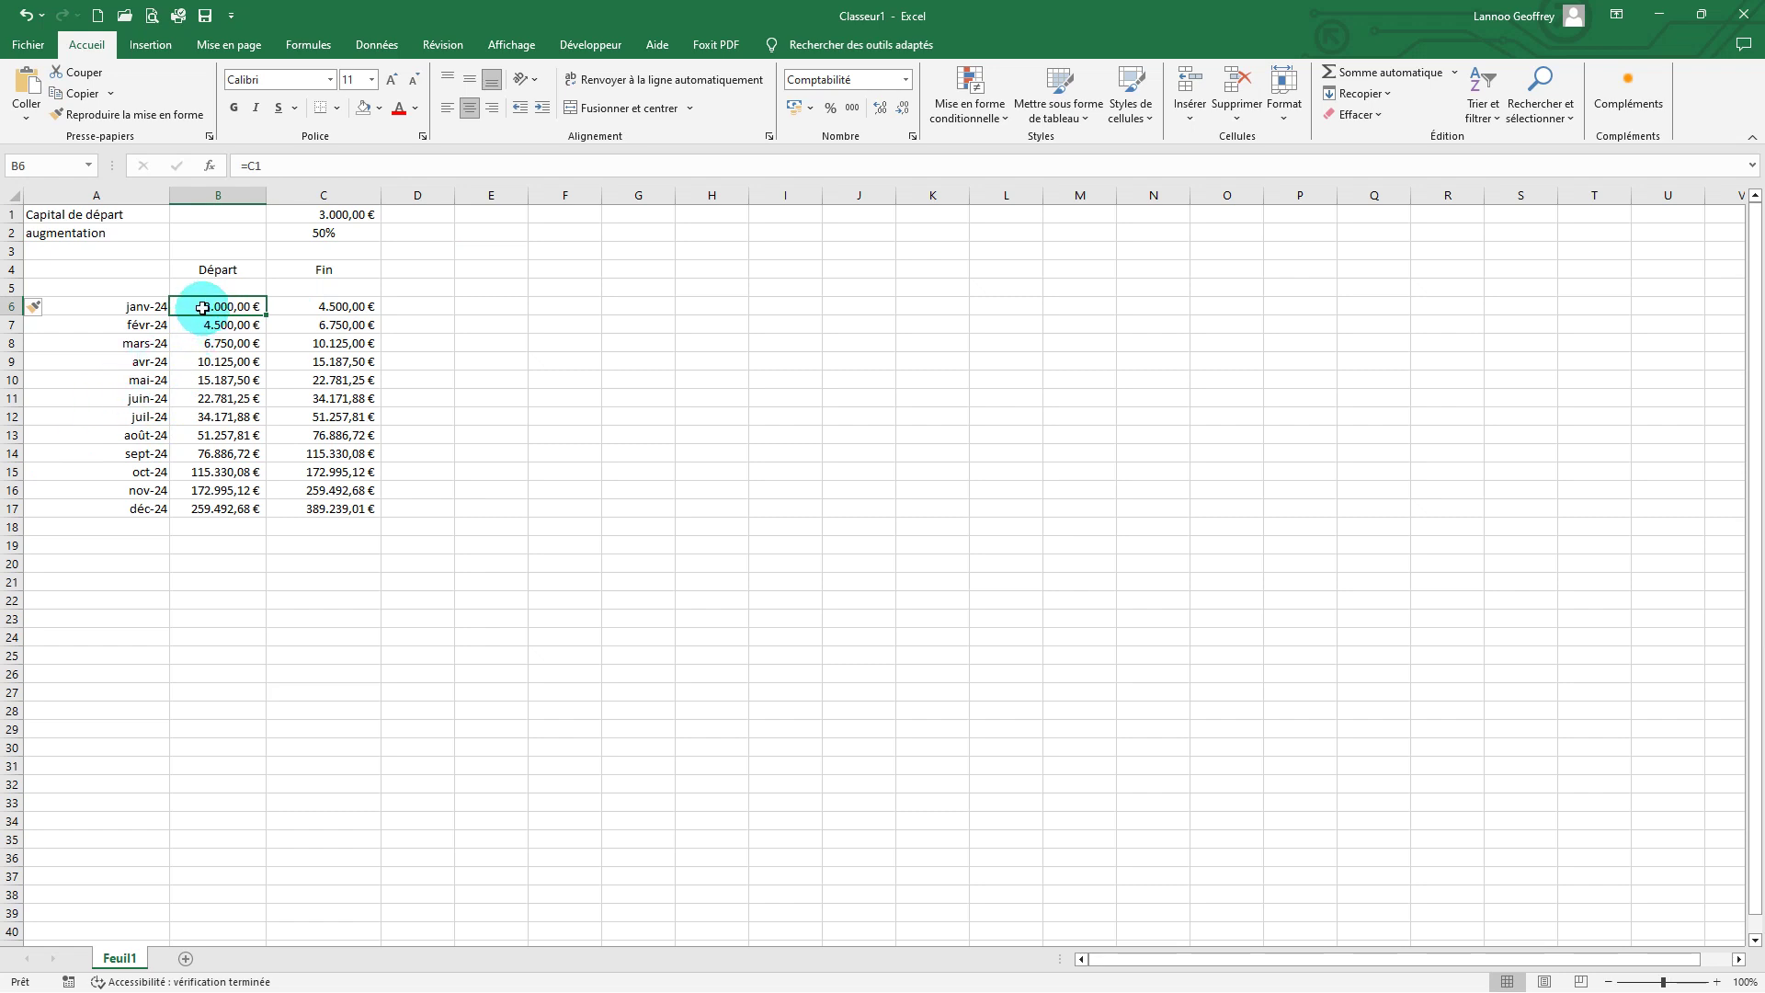
{"action": "left_click", "coordinate": [313, 306]}
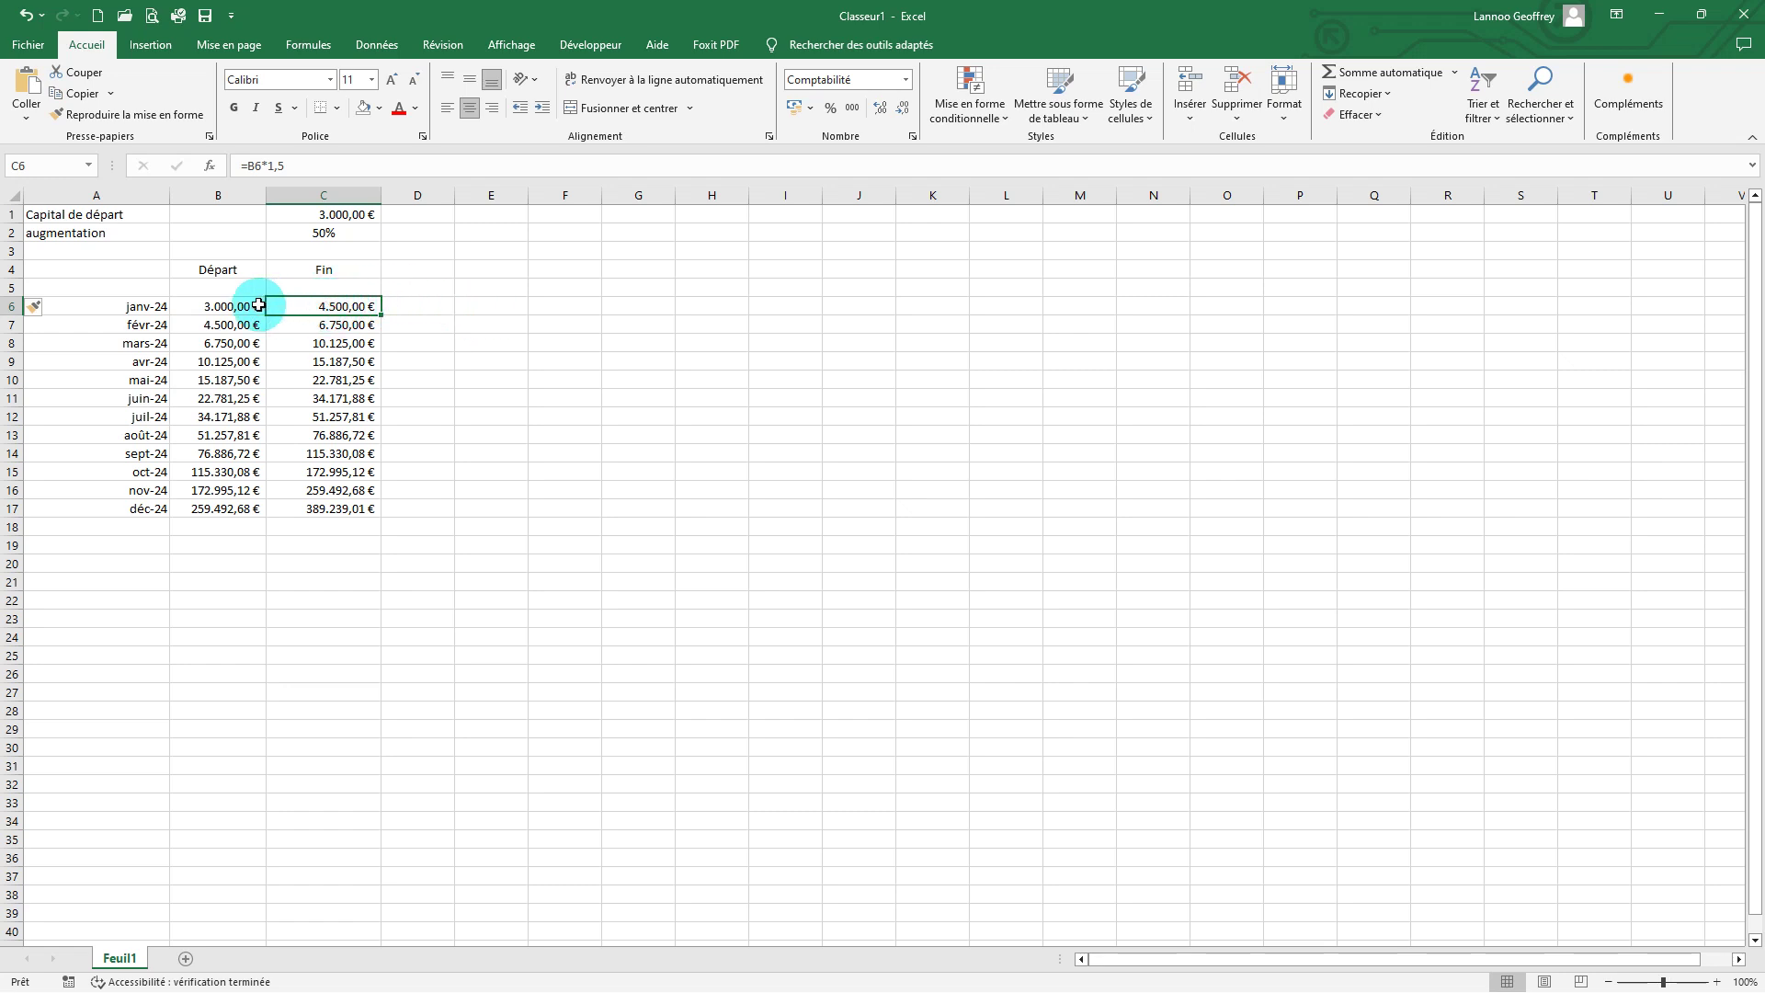
{"action": "left_click", "coordinate": [284, 508]}
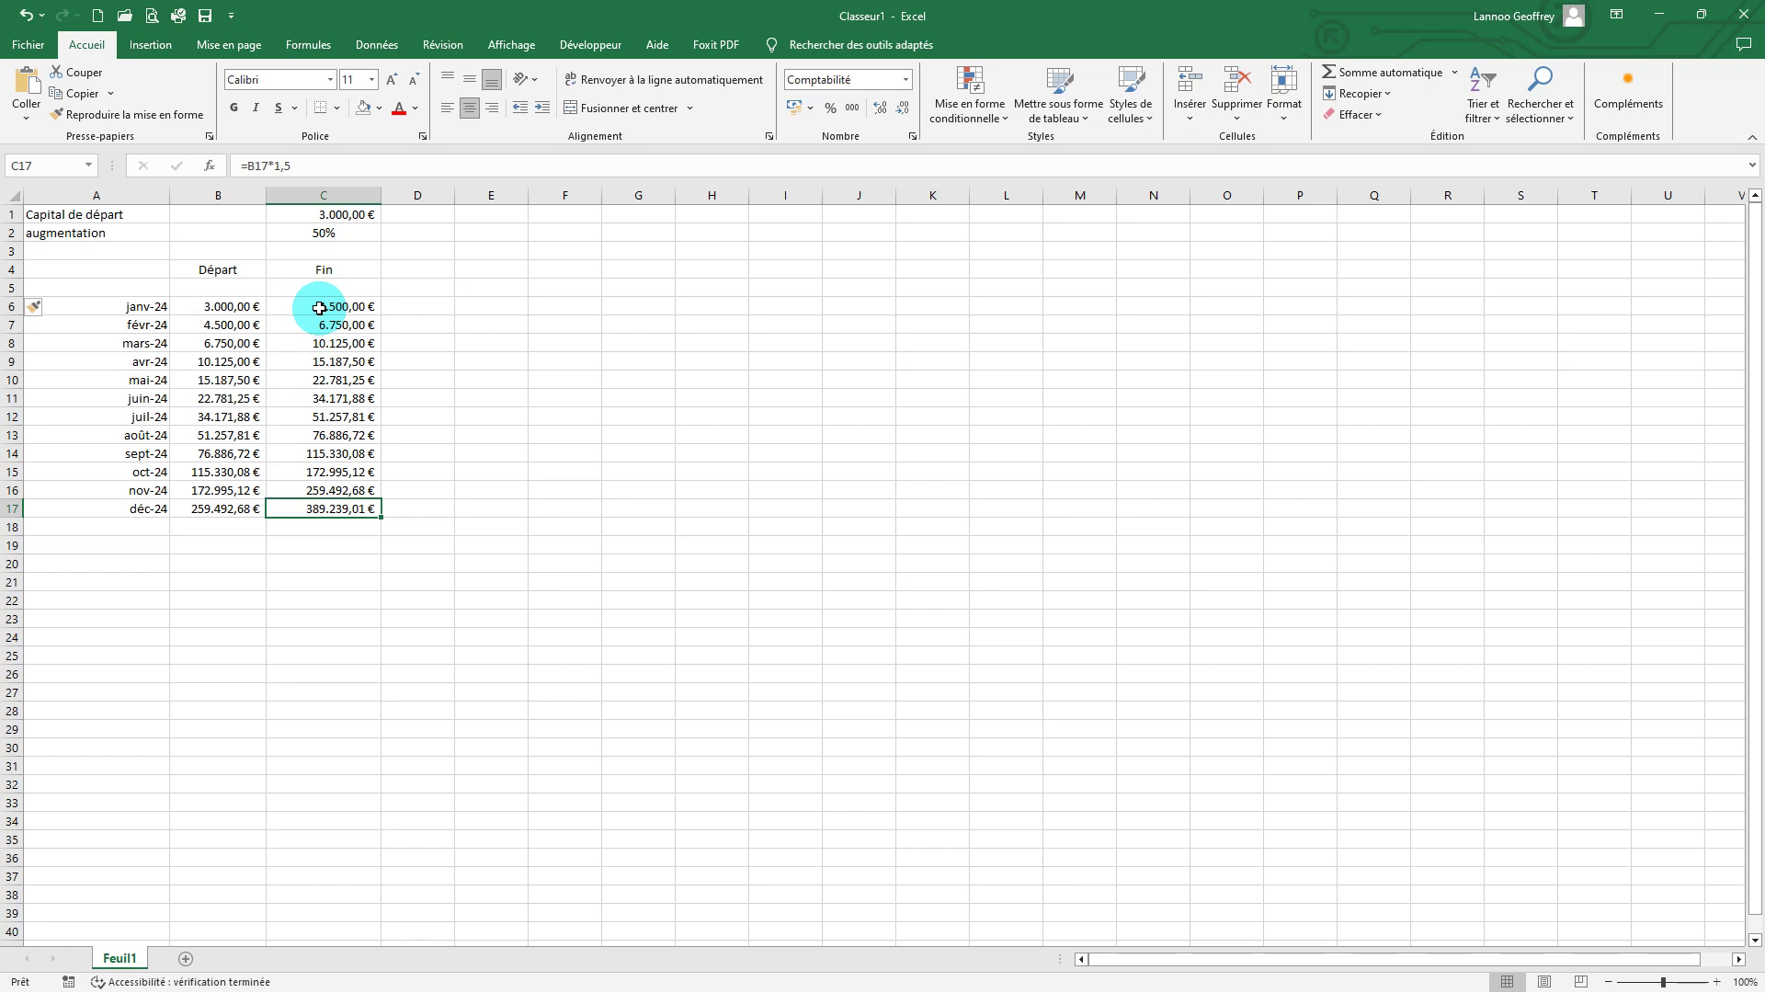
{"action": "left_click", "coordinate": [300, 506]}
{"action": "left_click", "coordinate": [299, 530]}
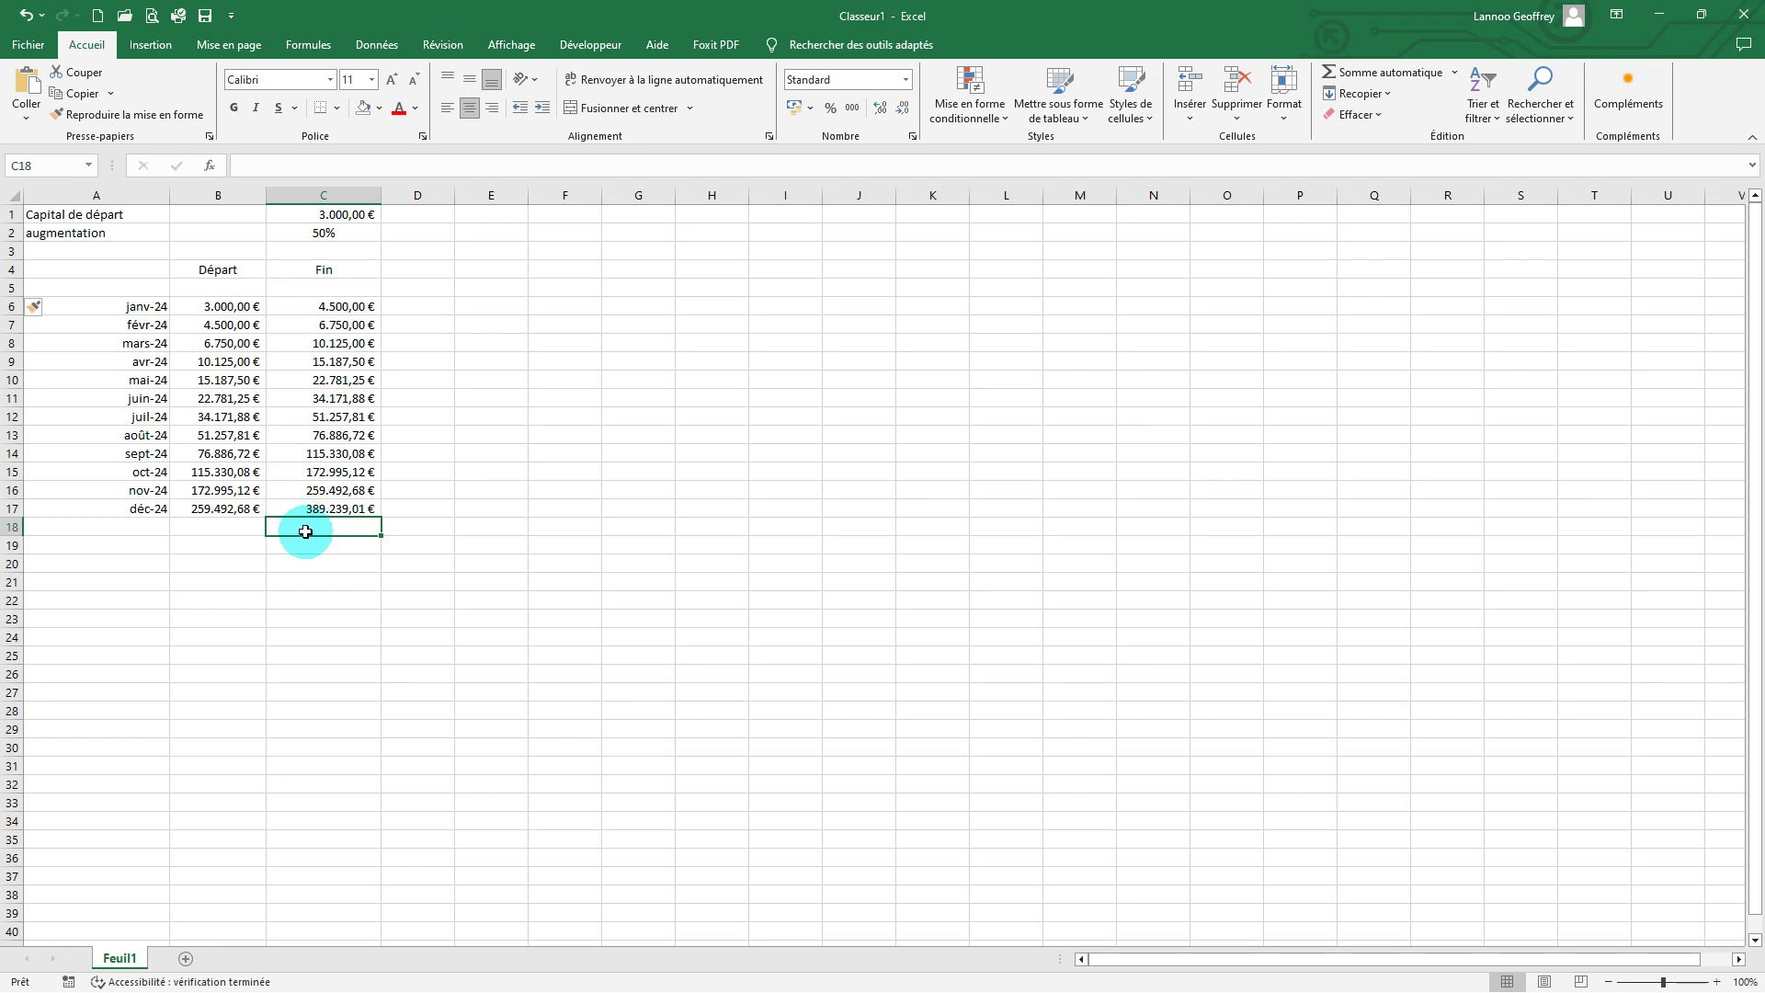
- Check the December Fin formula in cell C17
{"action": "left_click", "coordinate": [304, 511]}
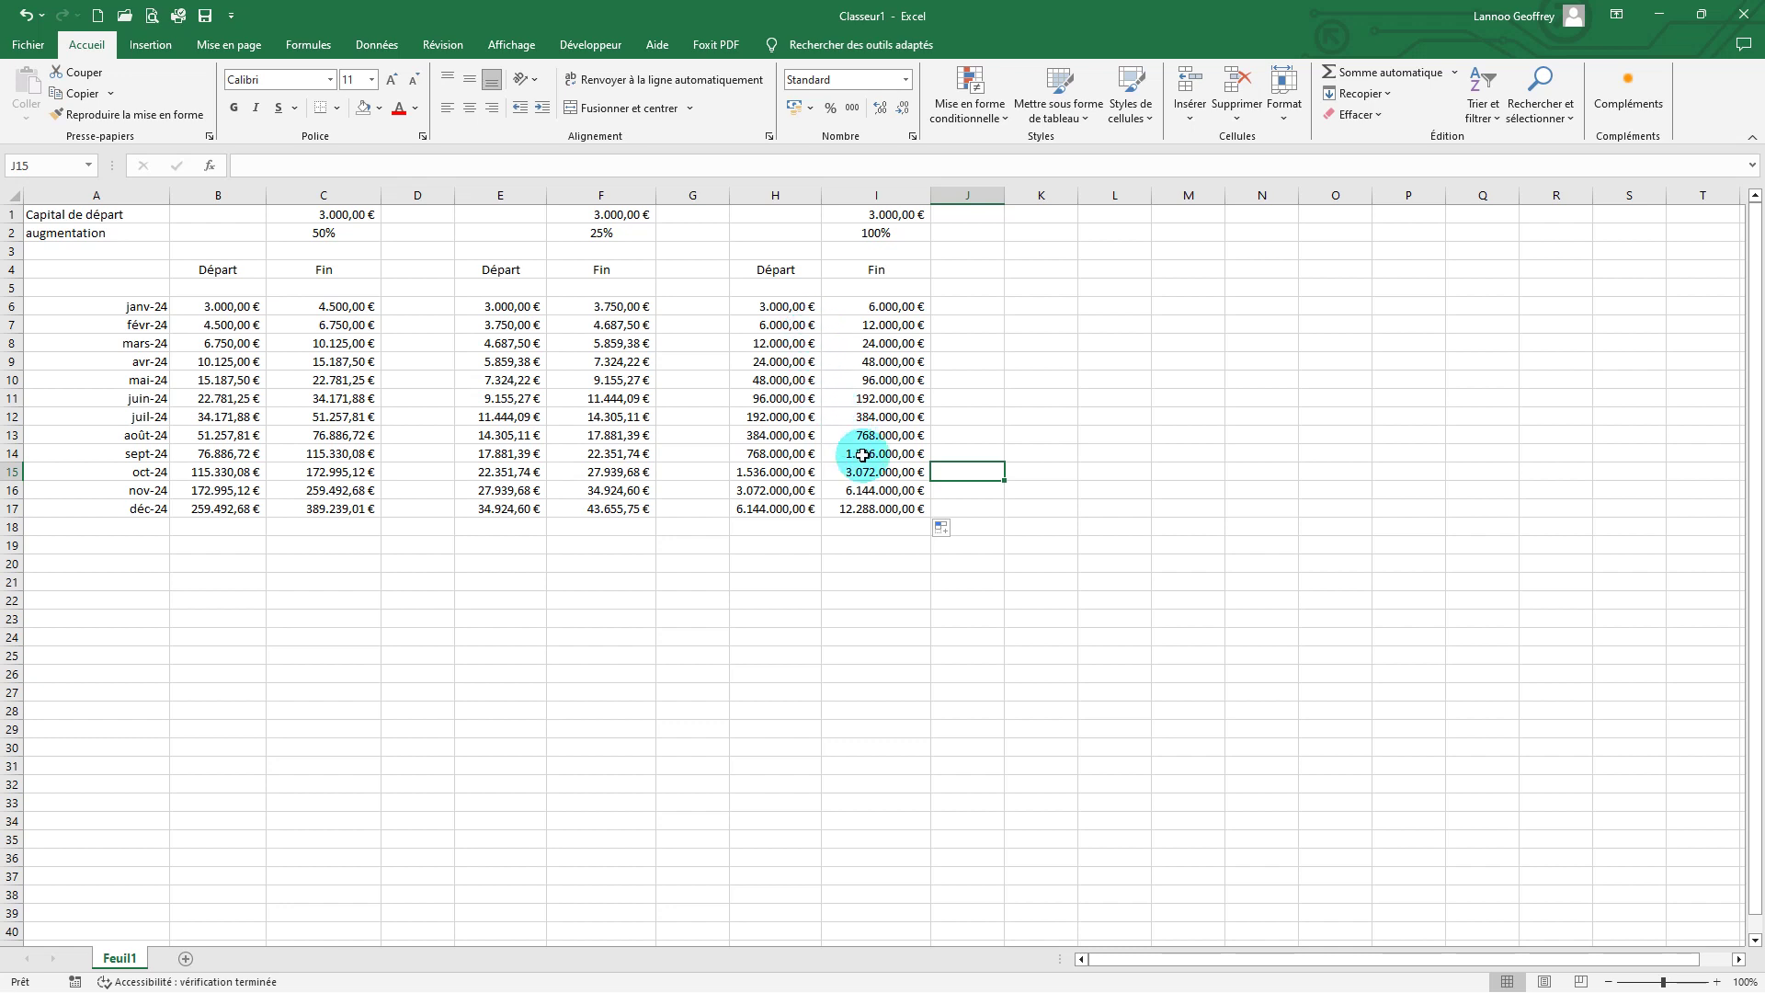
{"action": "left_click", "coordinate": [887, 509]}
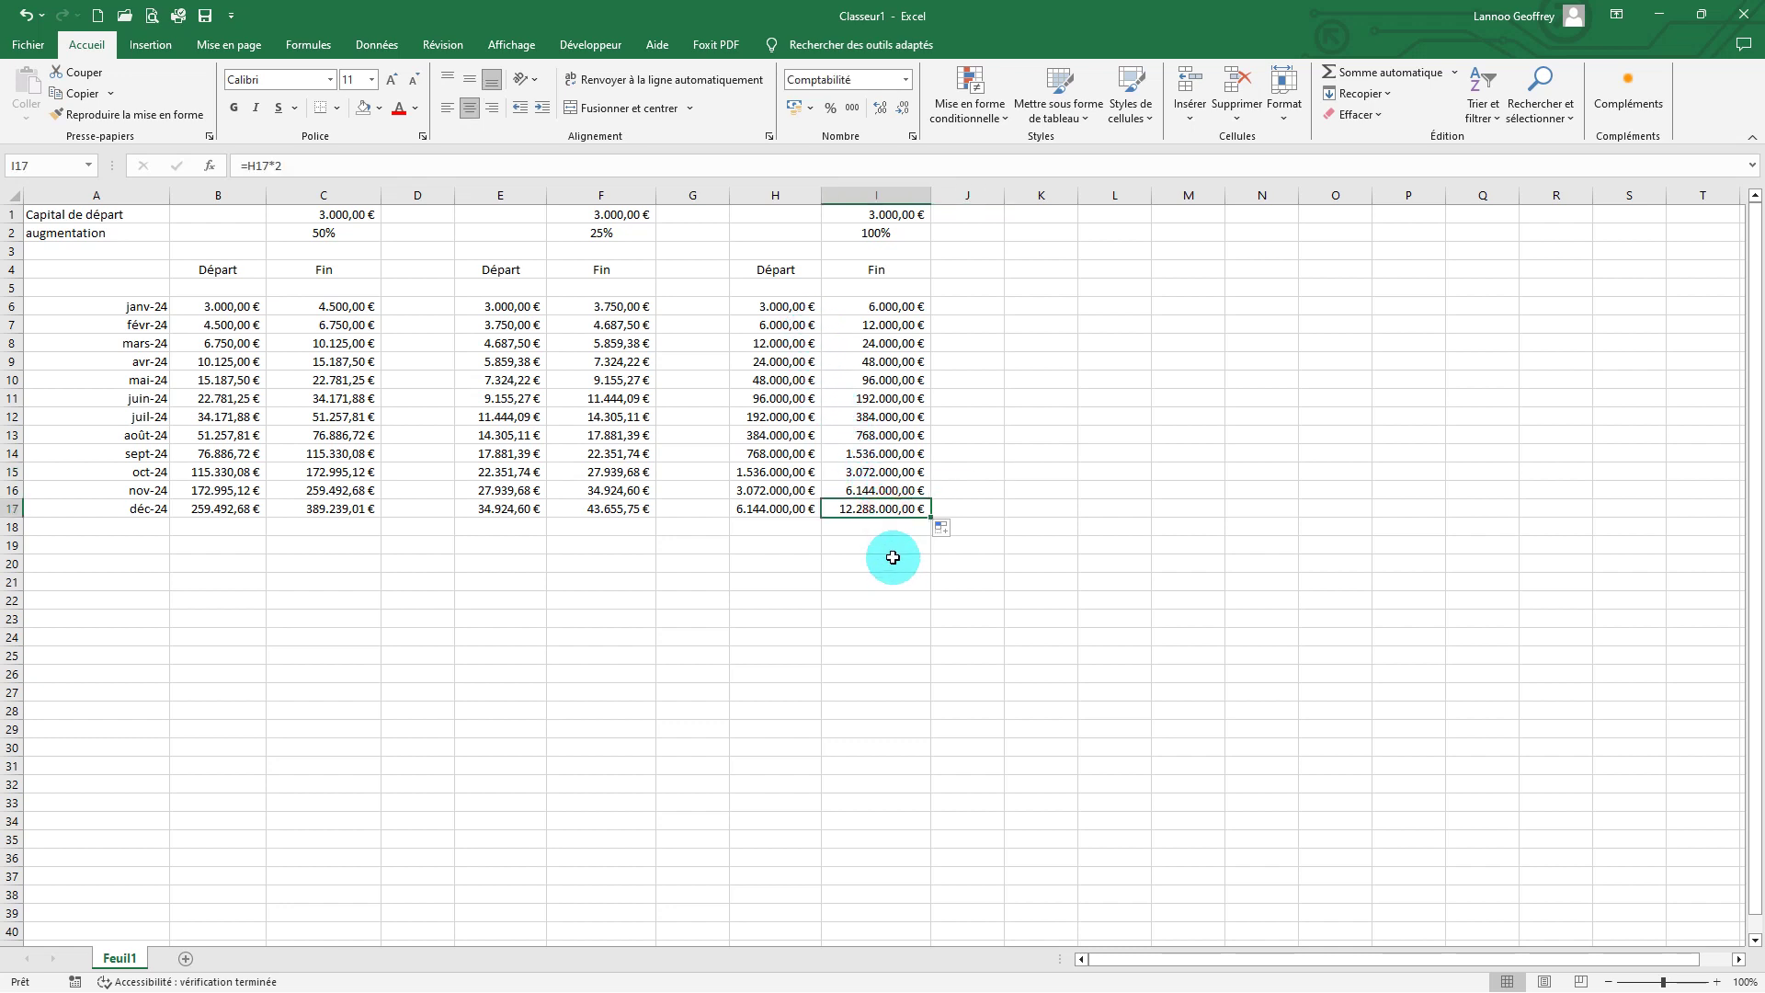
{"action": "left_click", "coordinate": [882, 527]}
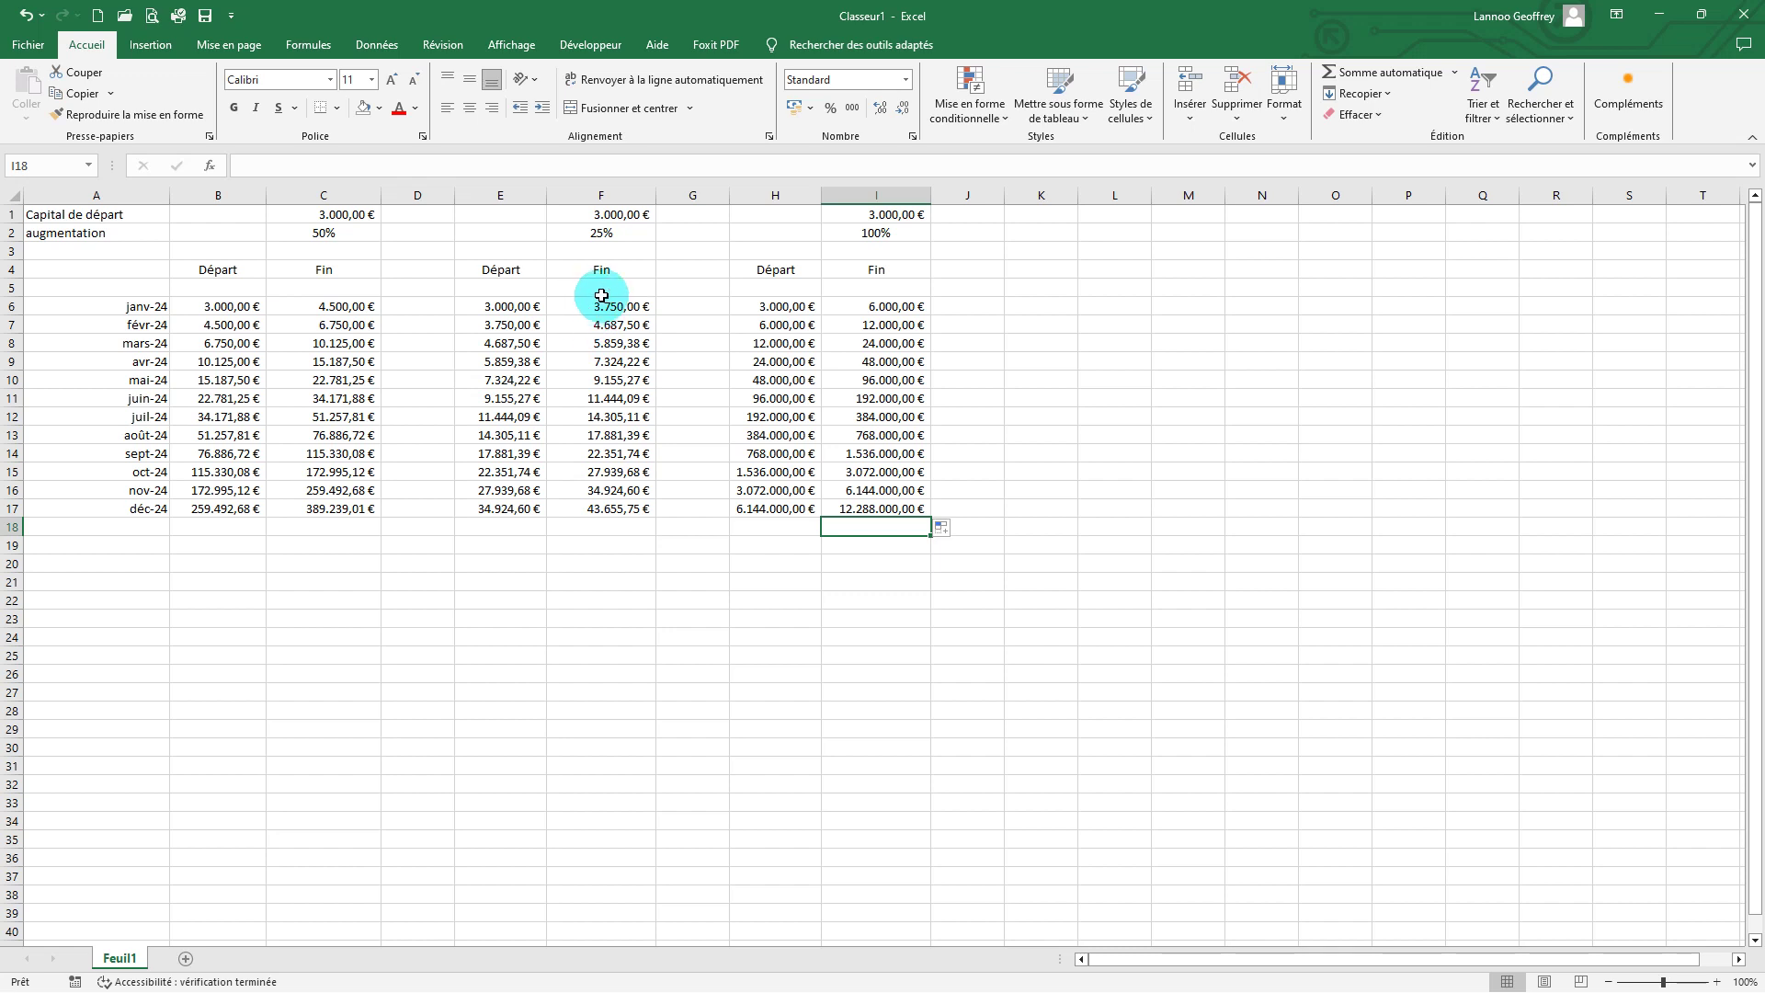
{"action": "left_click", "coordinate": [601, 214]}
{"action": "left_click", "coordinate": [605, 195]}
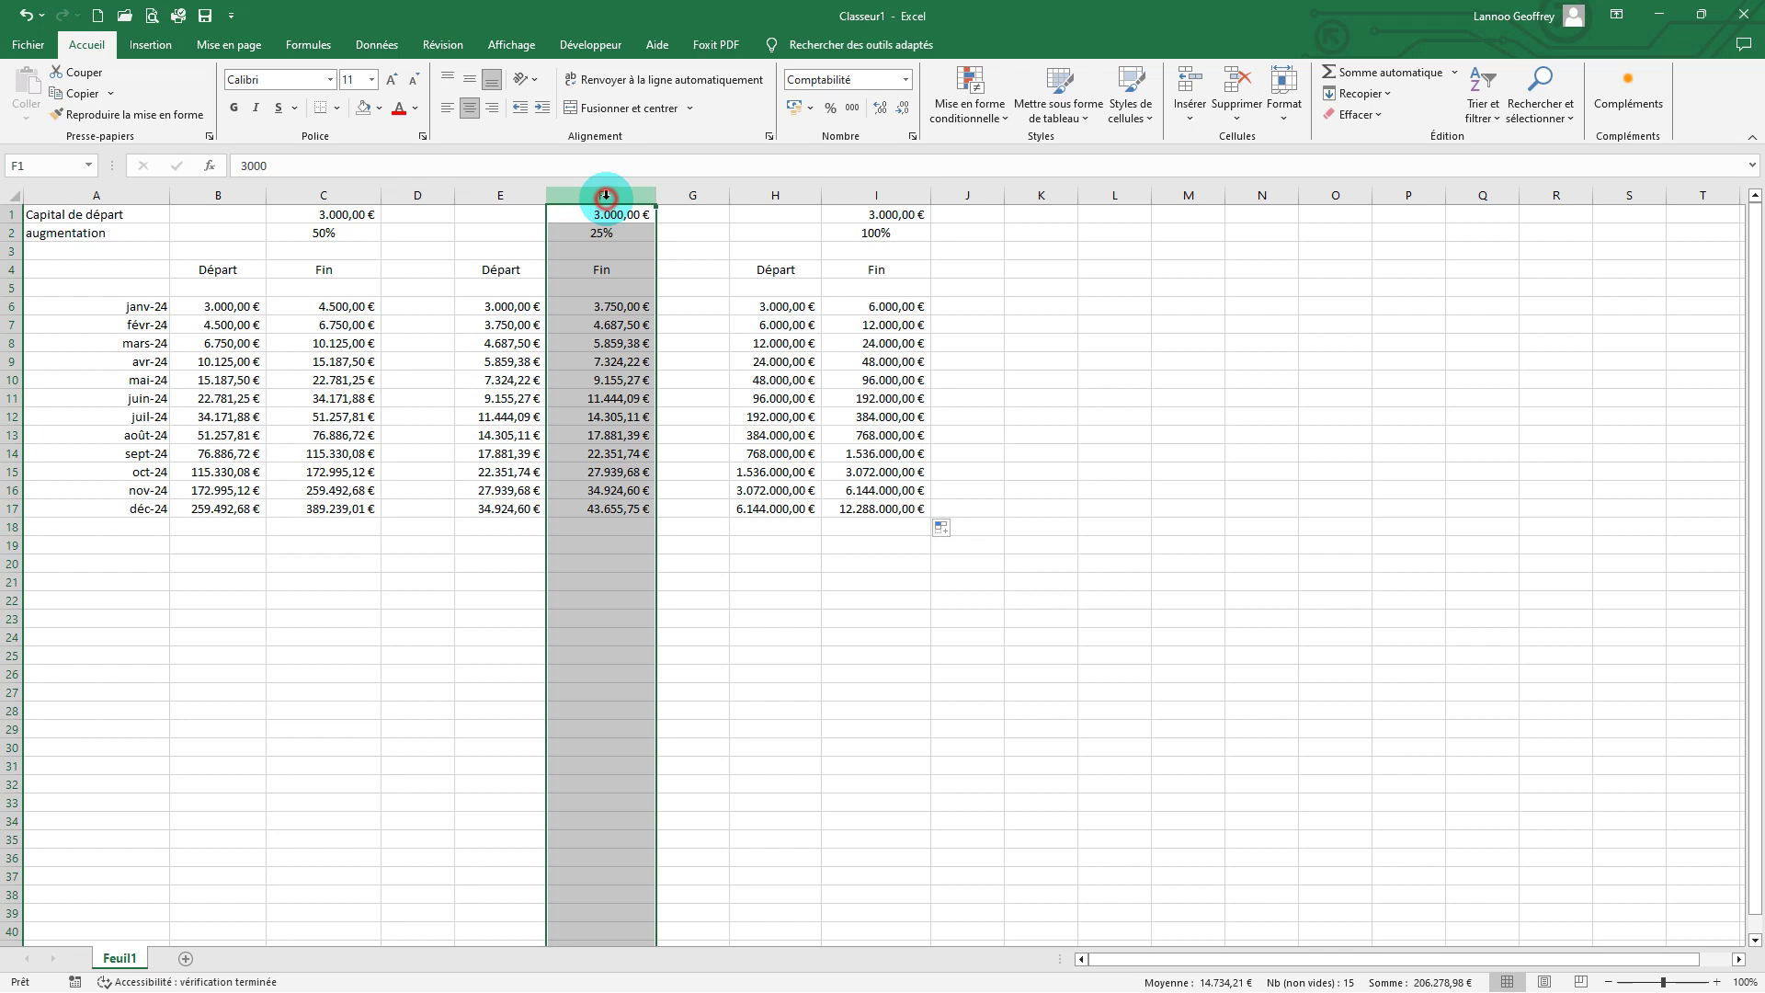
{"action": "left_click", "coordinate": [684, 526]}
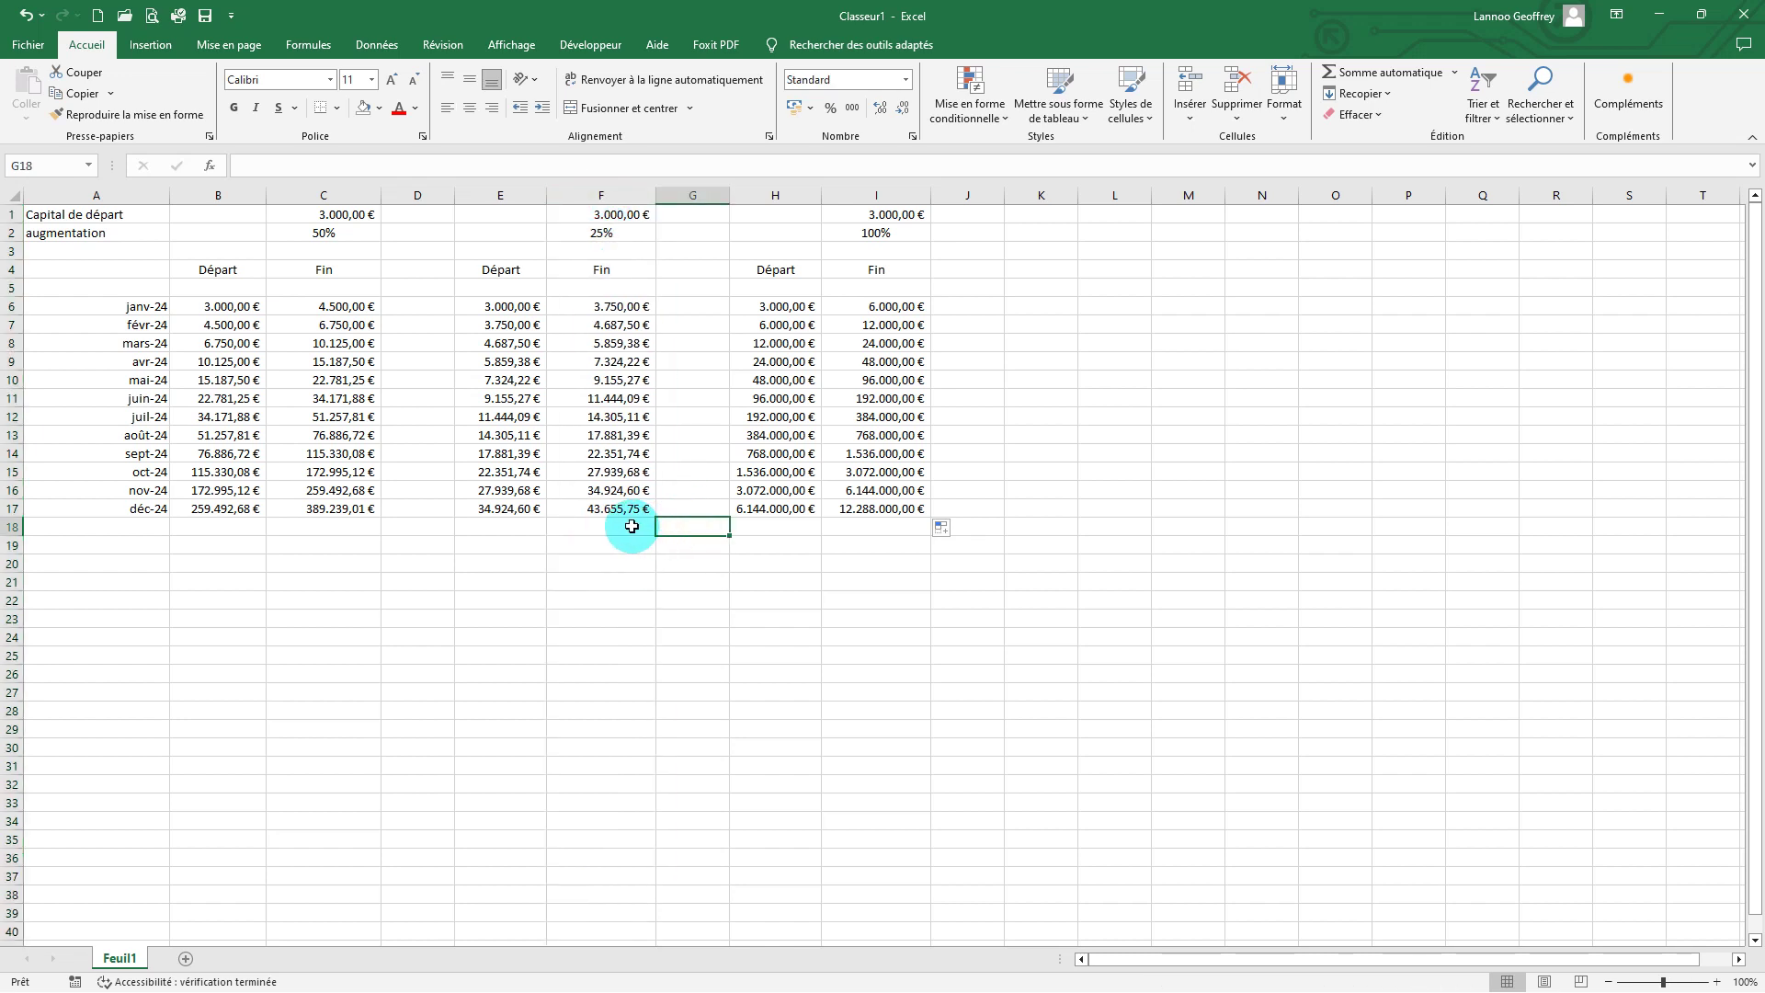
{"action": "left_click", "coordinate": [345, 196]}
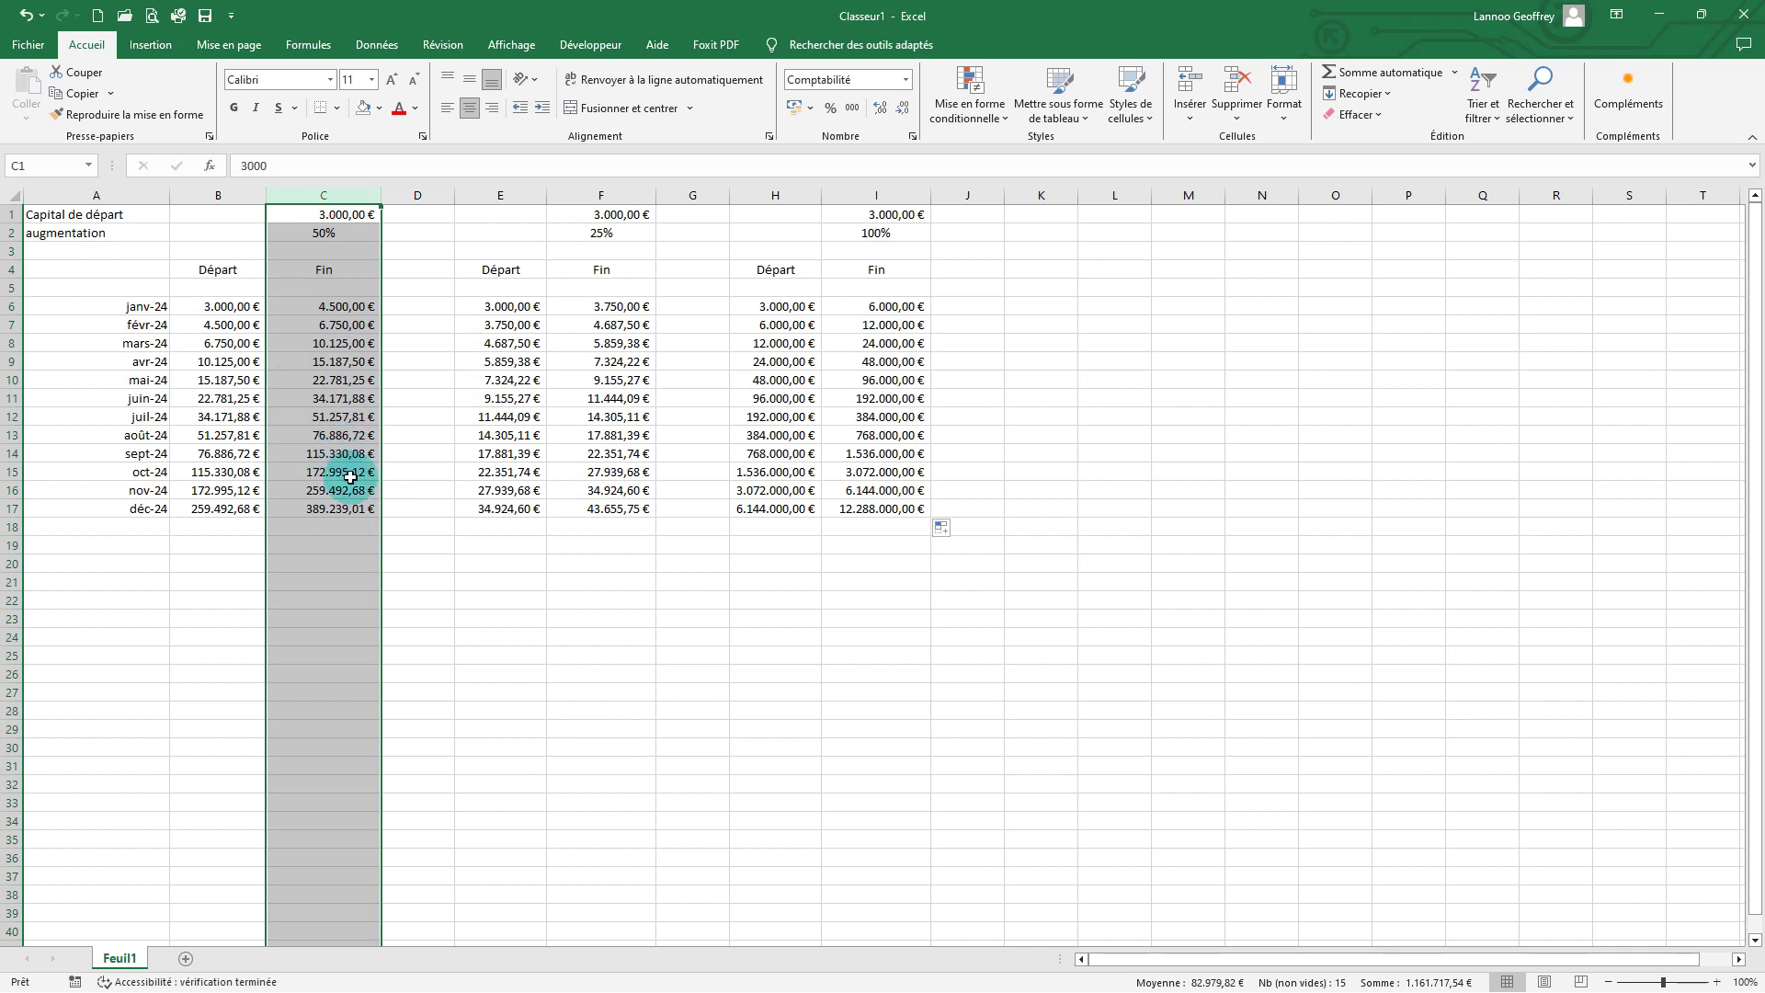
{"action": "left_click", "coordinate": [612, 515]}
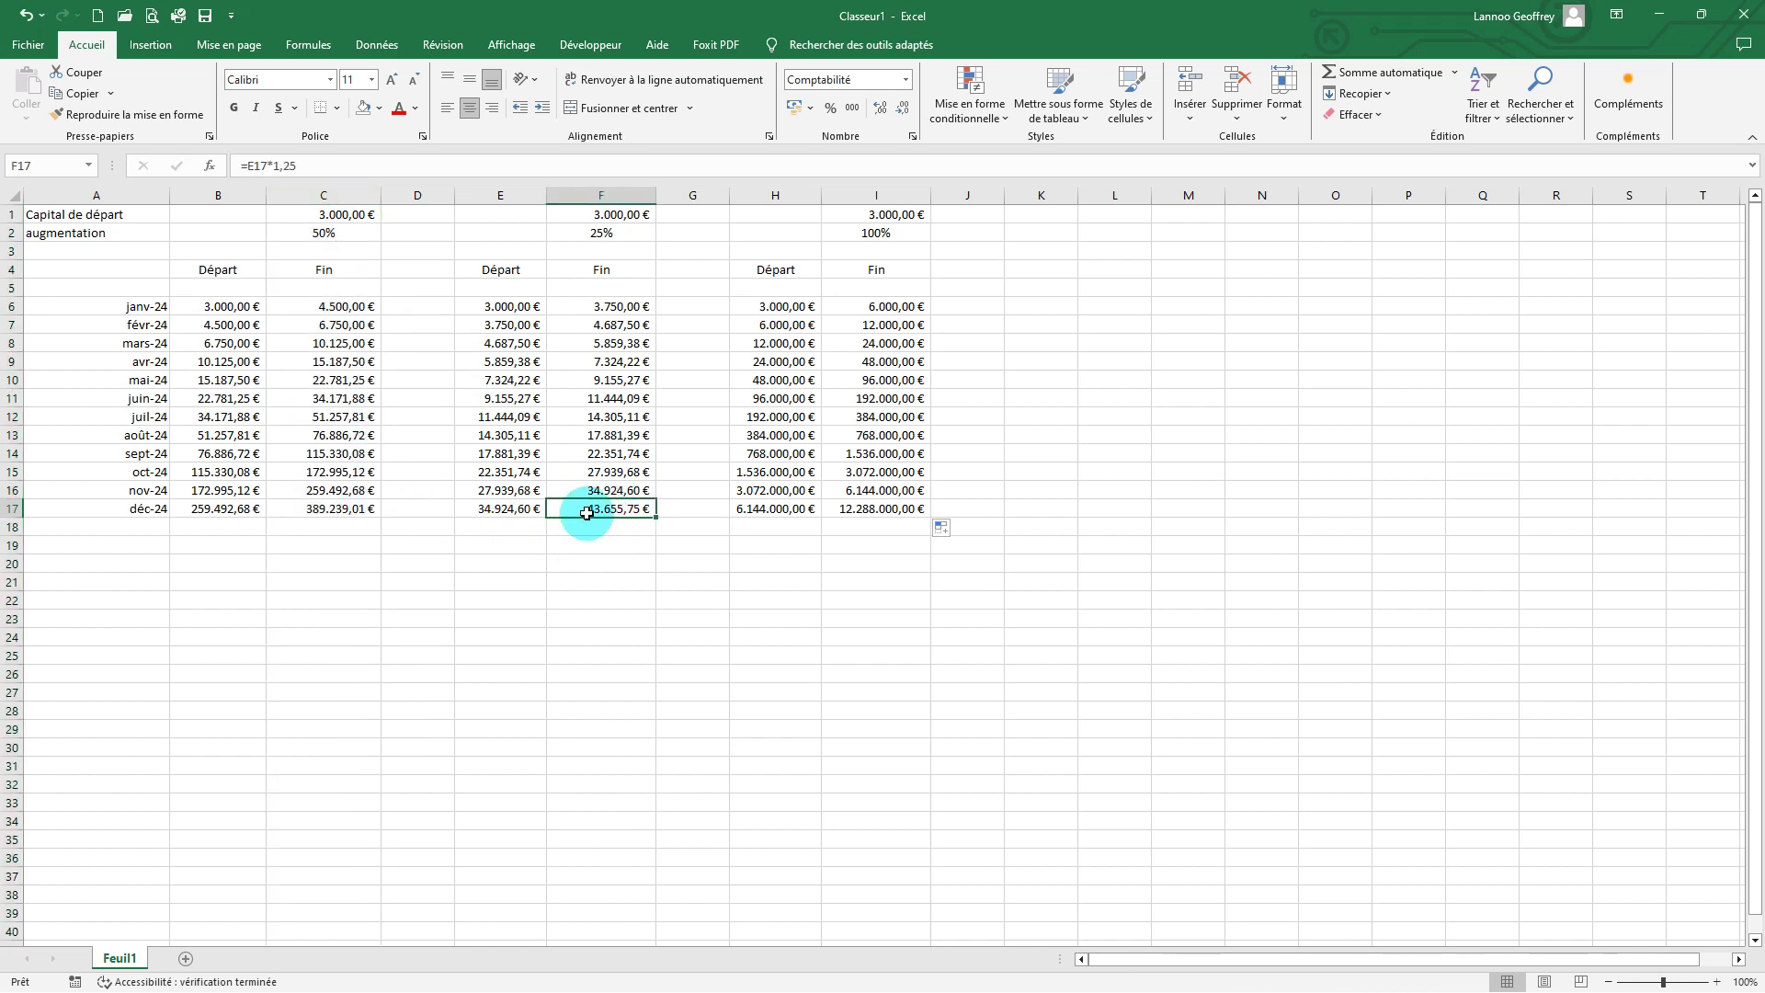
{"action": "key", "text": "Return"}
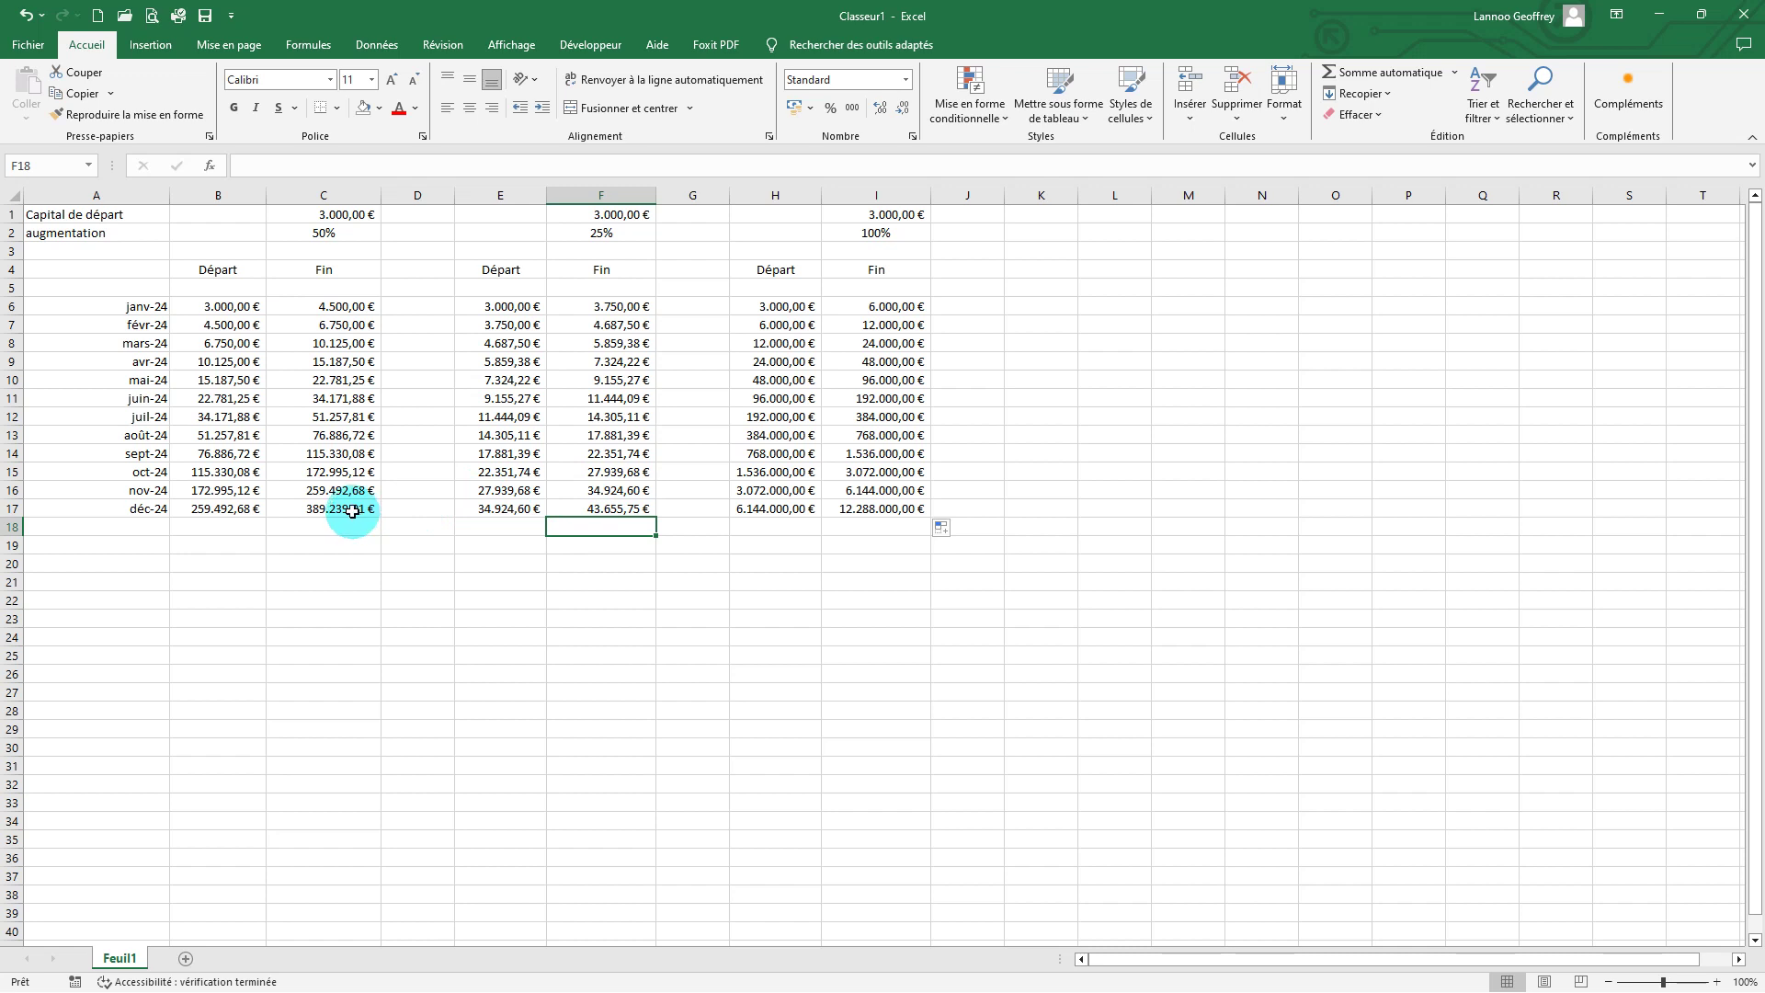
{"action": "left_click", "coordinate": [581, 507]}
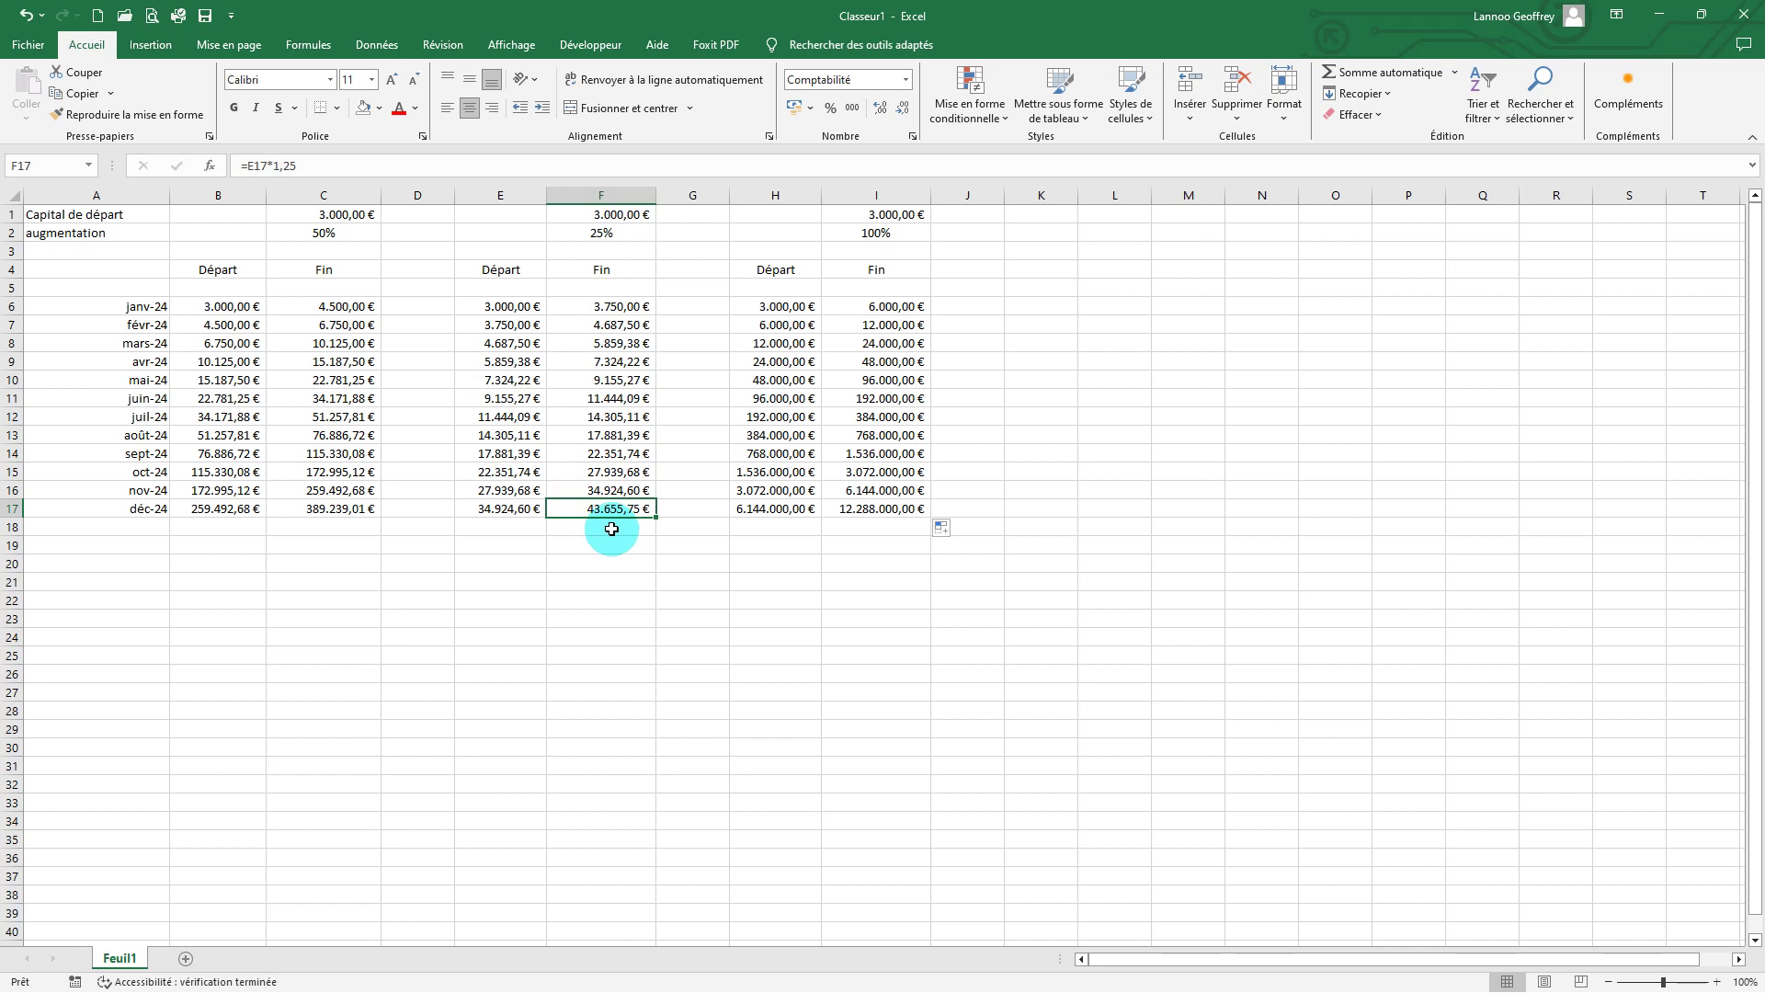
{"action": "left_click", "coordinate": [605, 195]}
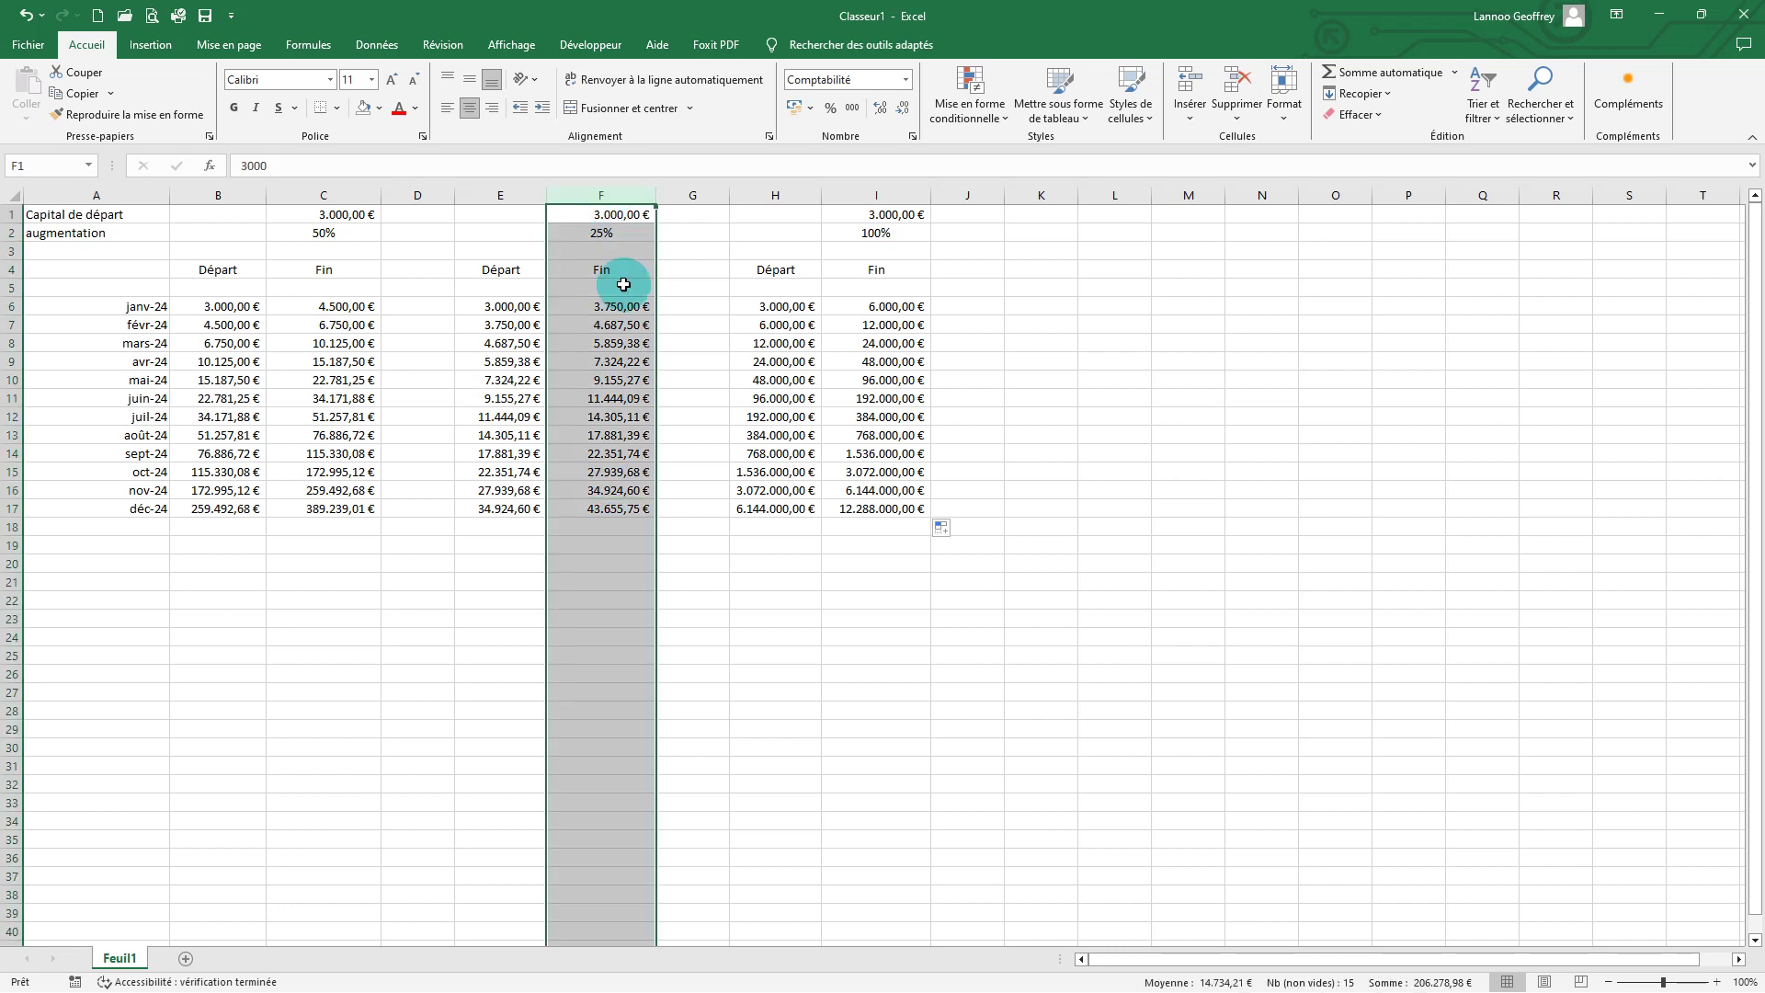
{"action": "left_click", "coordinate": [618, 529]}
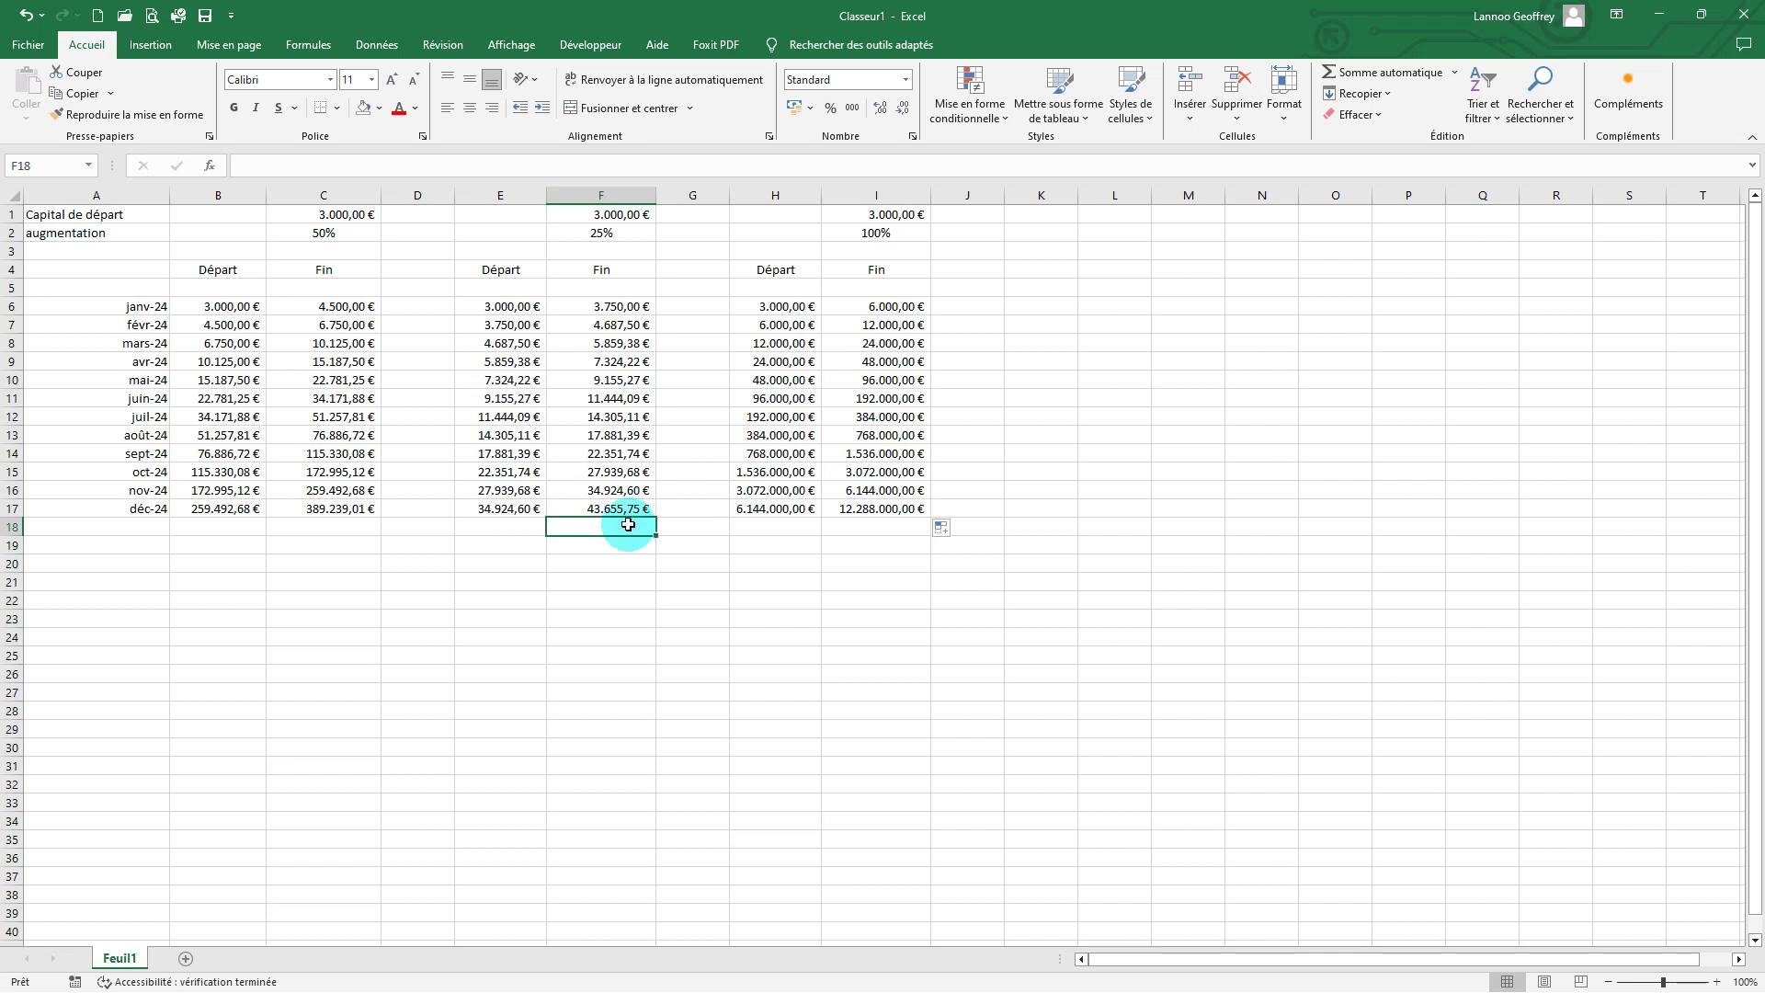
{"action": "left_click", "coordinate": [620, 507]}
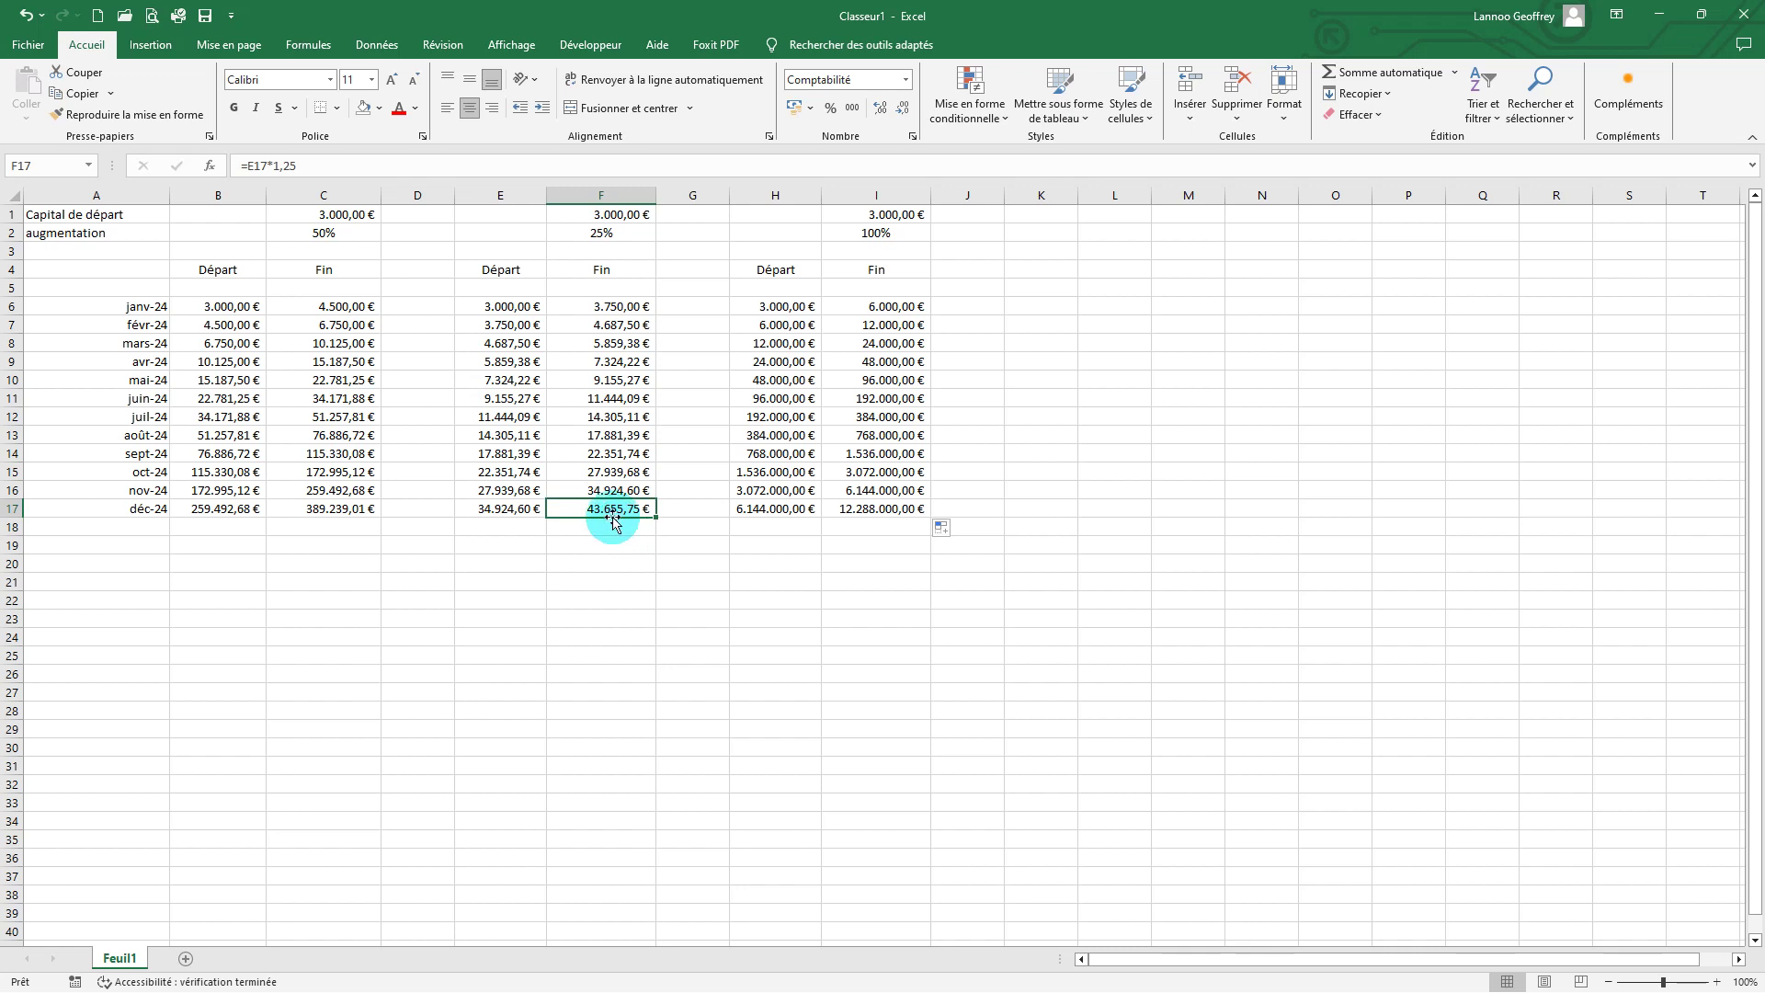
{"action": "left_click", "coordinate": [612, 526]}
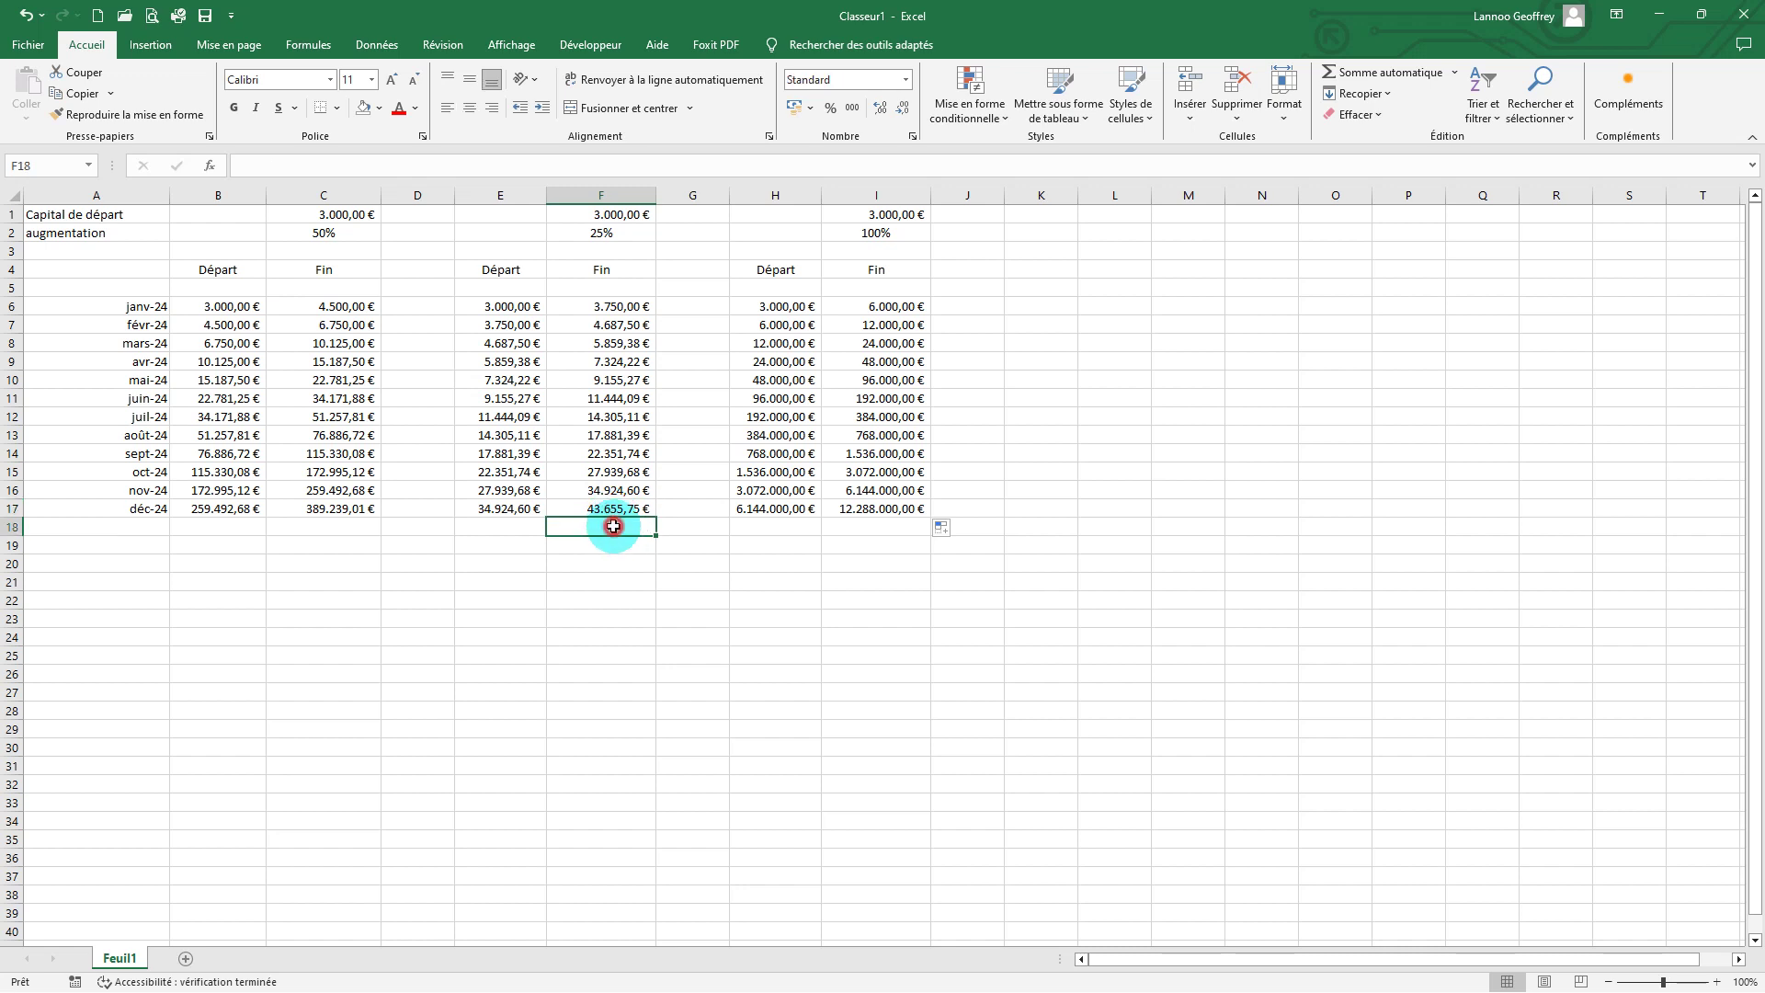
{"action": "left_click", "coordinate": [365, 507]}
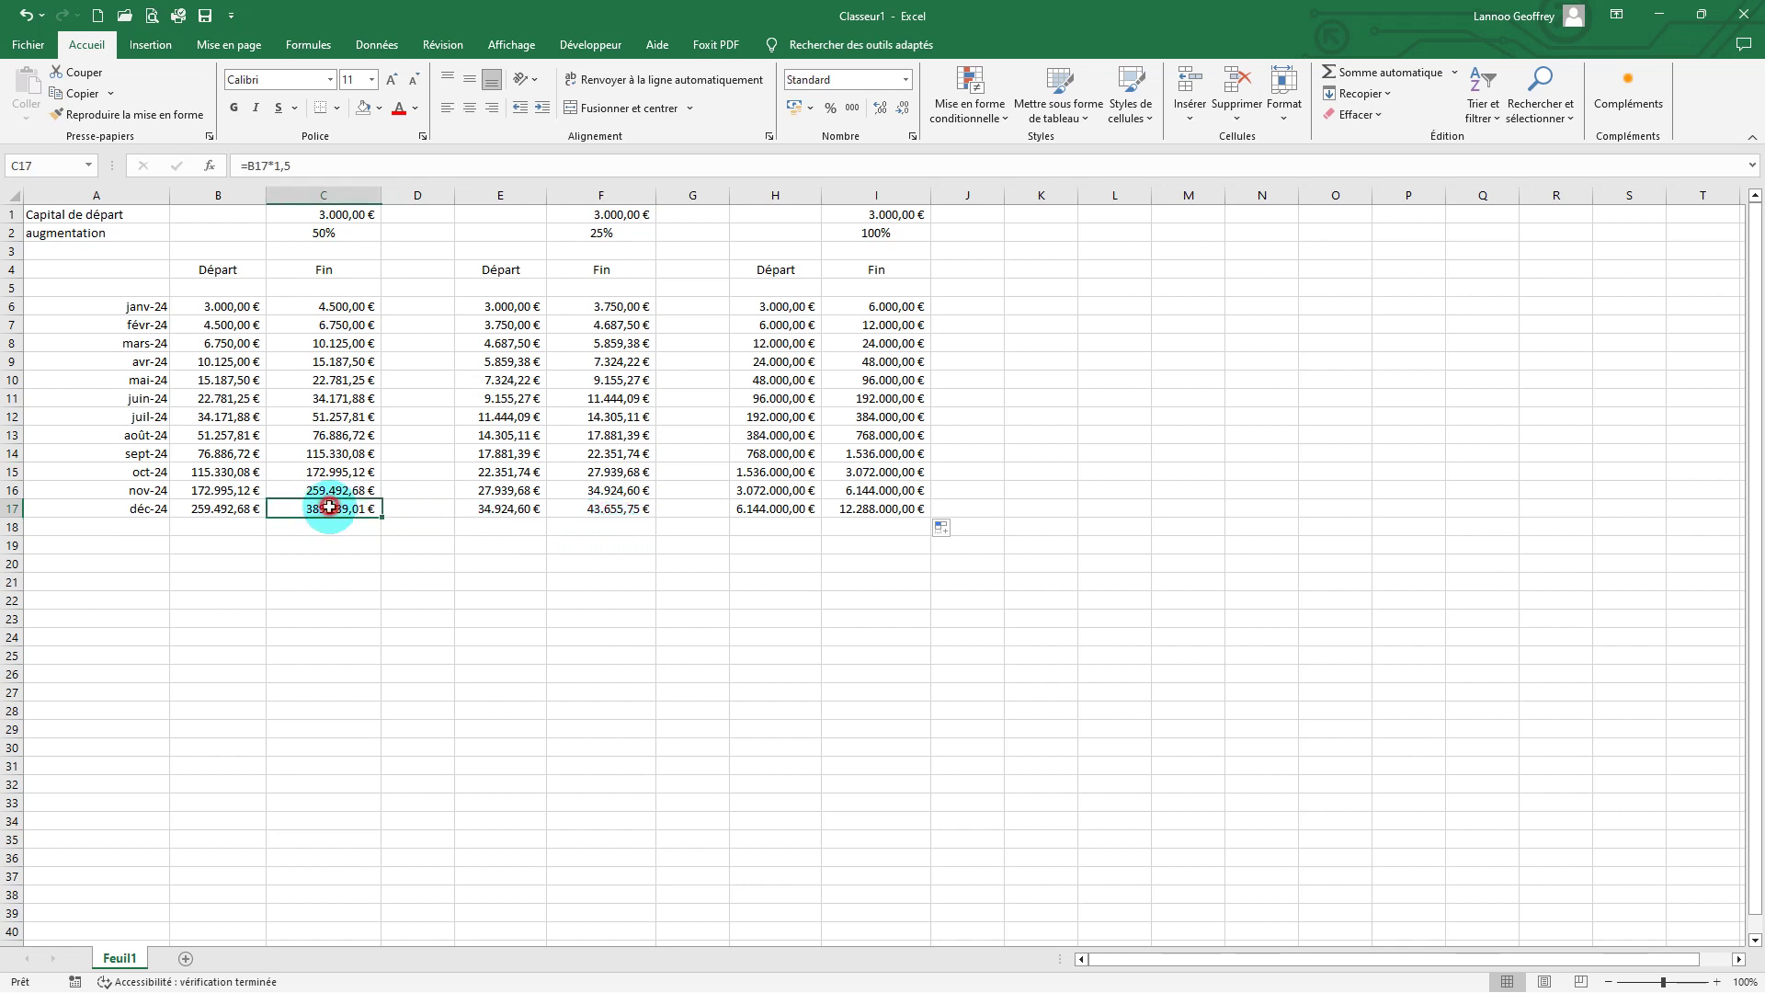
{"action": "left_click", "coordinate": [579, 511]}
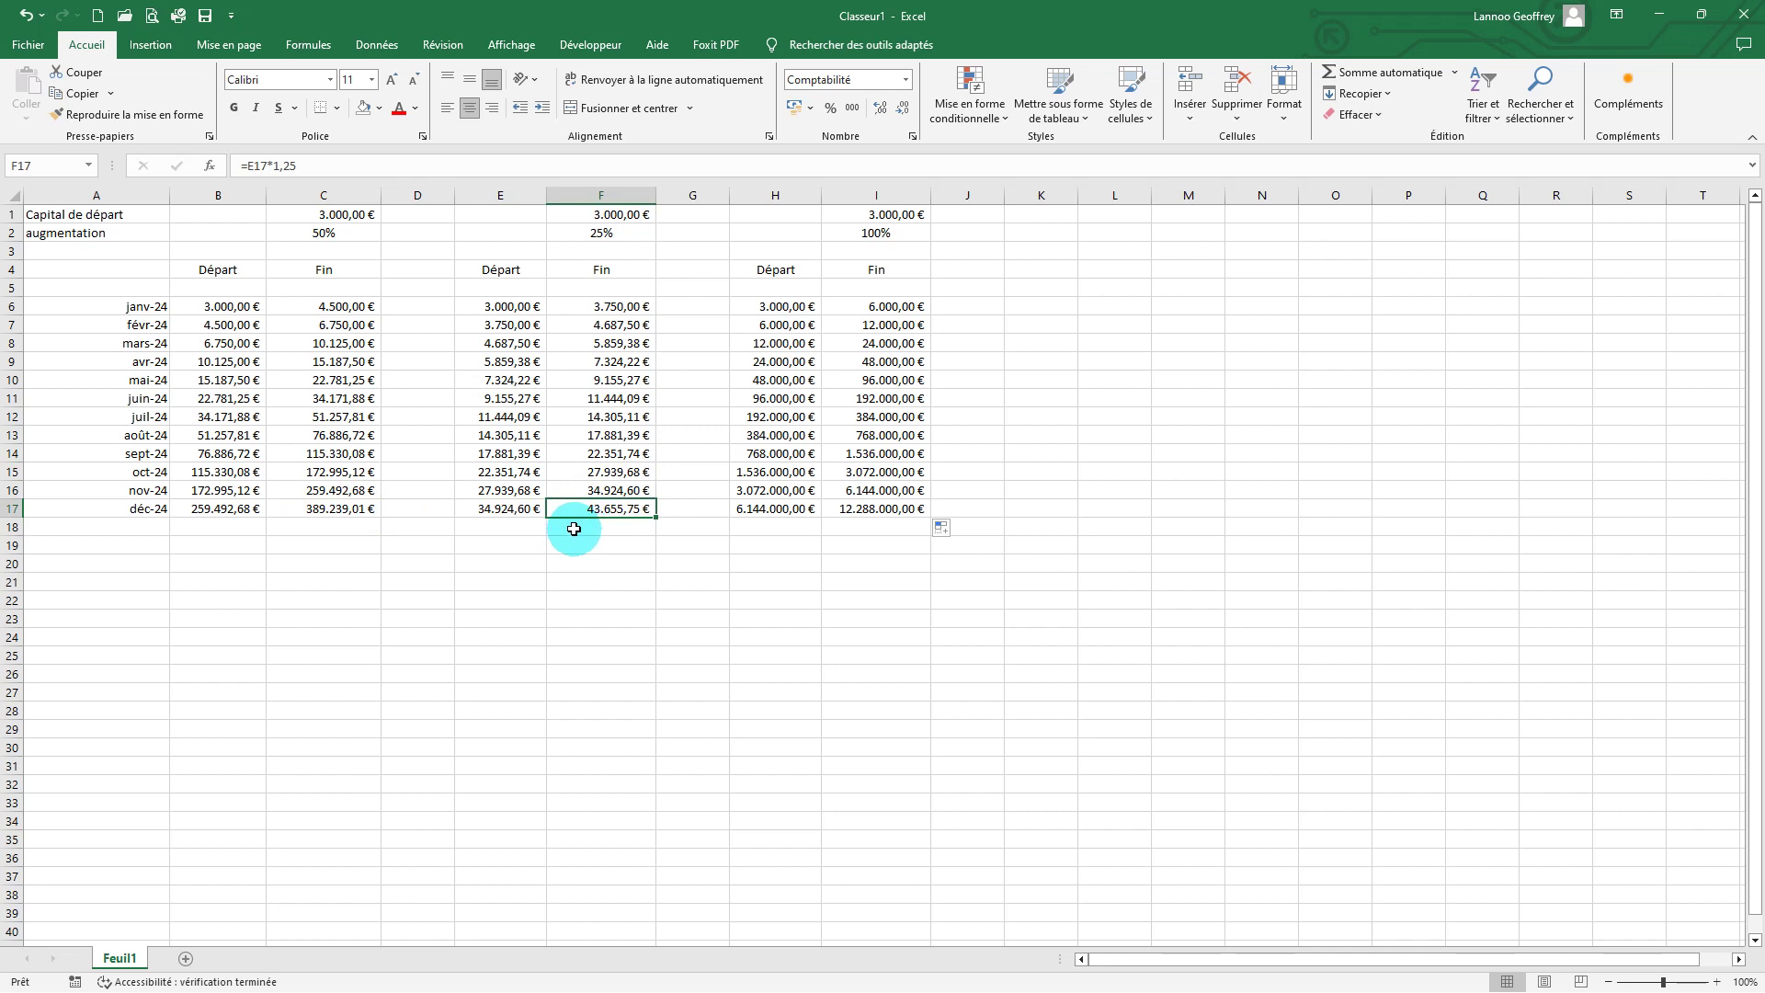
{"action": "left_click", "coordinate": [476, 305]}
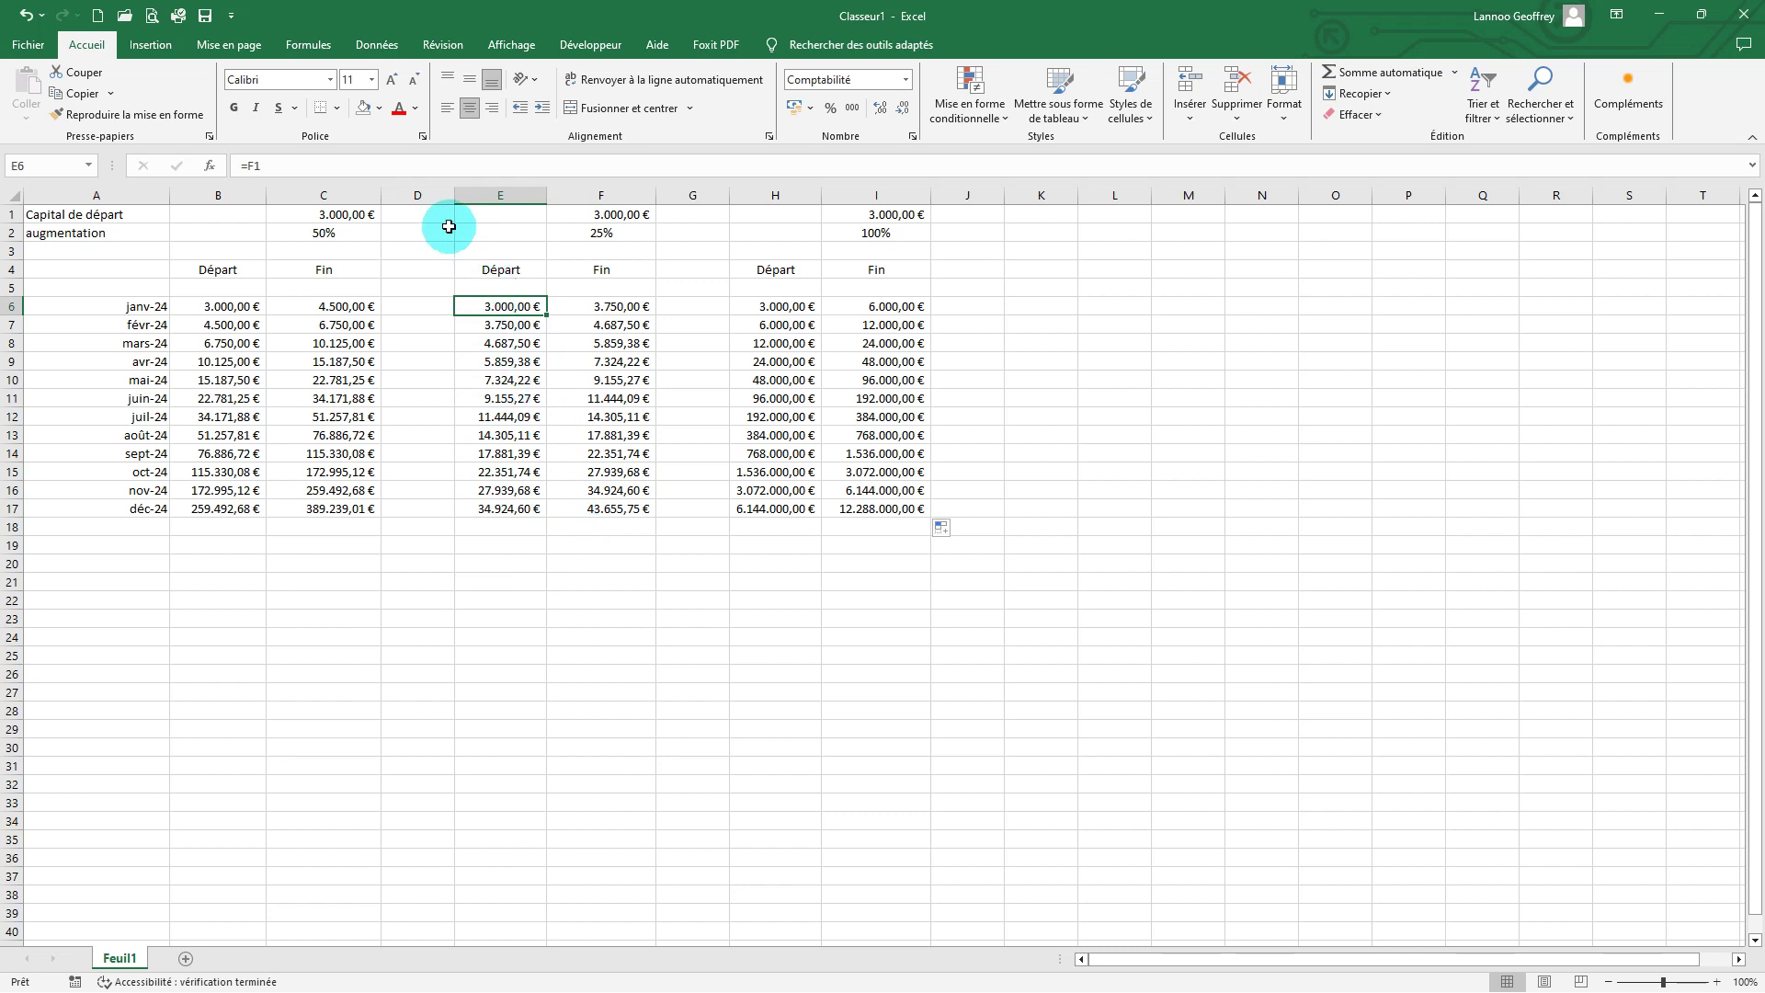
{"action": "left_click", "coordinate": [420, 196]}
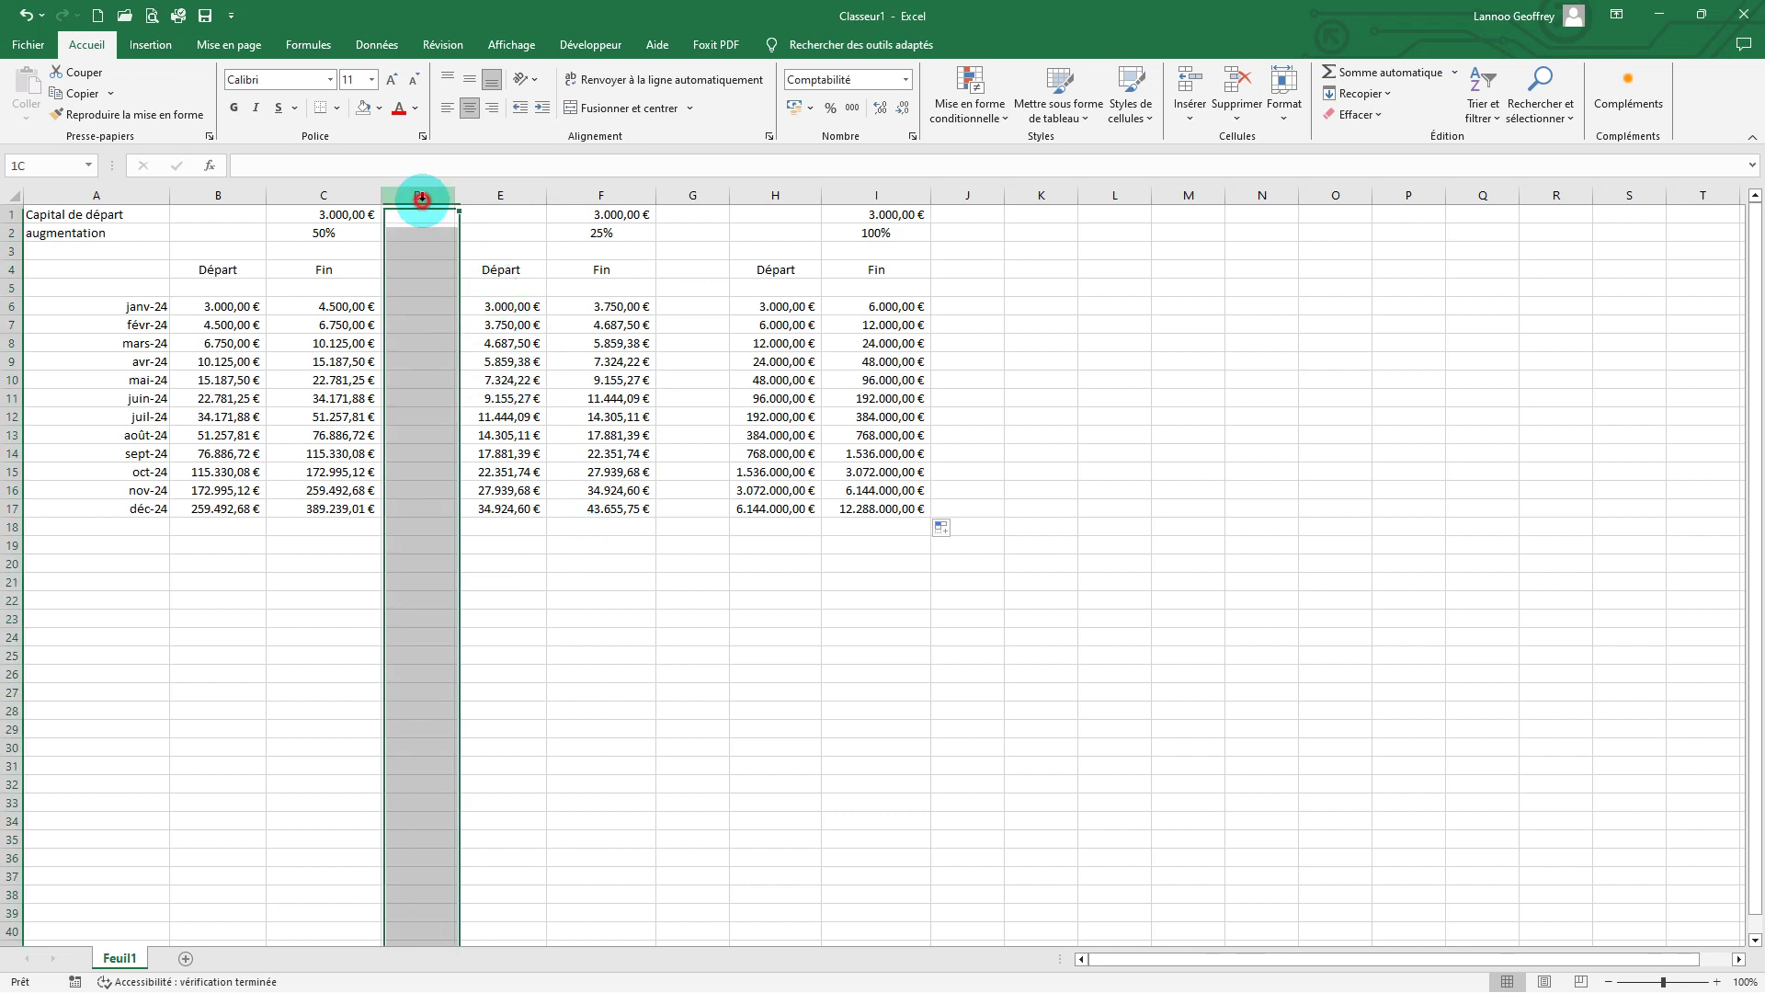
{"action": "left_click", "coordinate": [691, 196]}
{"action": "left_click", "coordinate": [418, 196]}
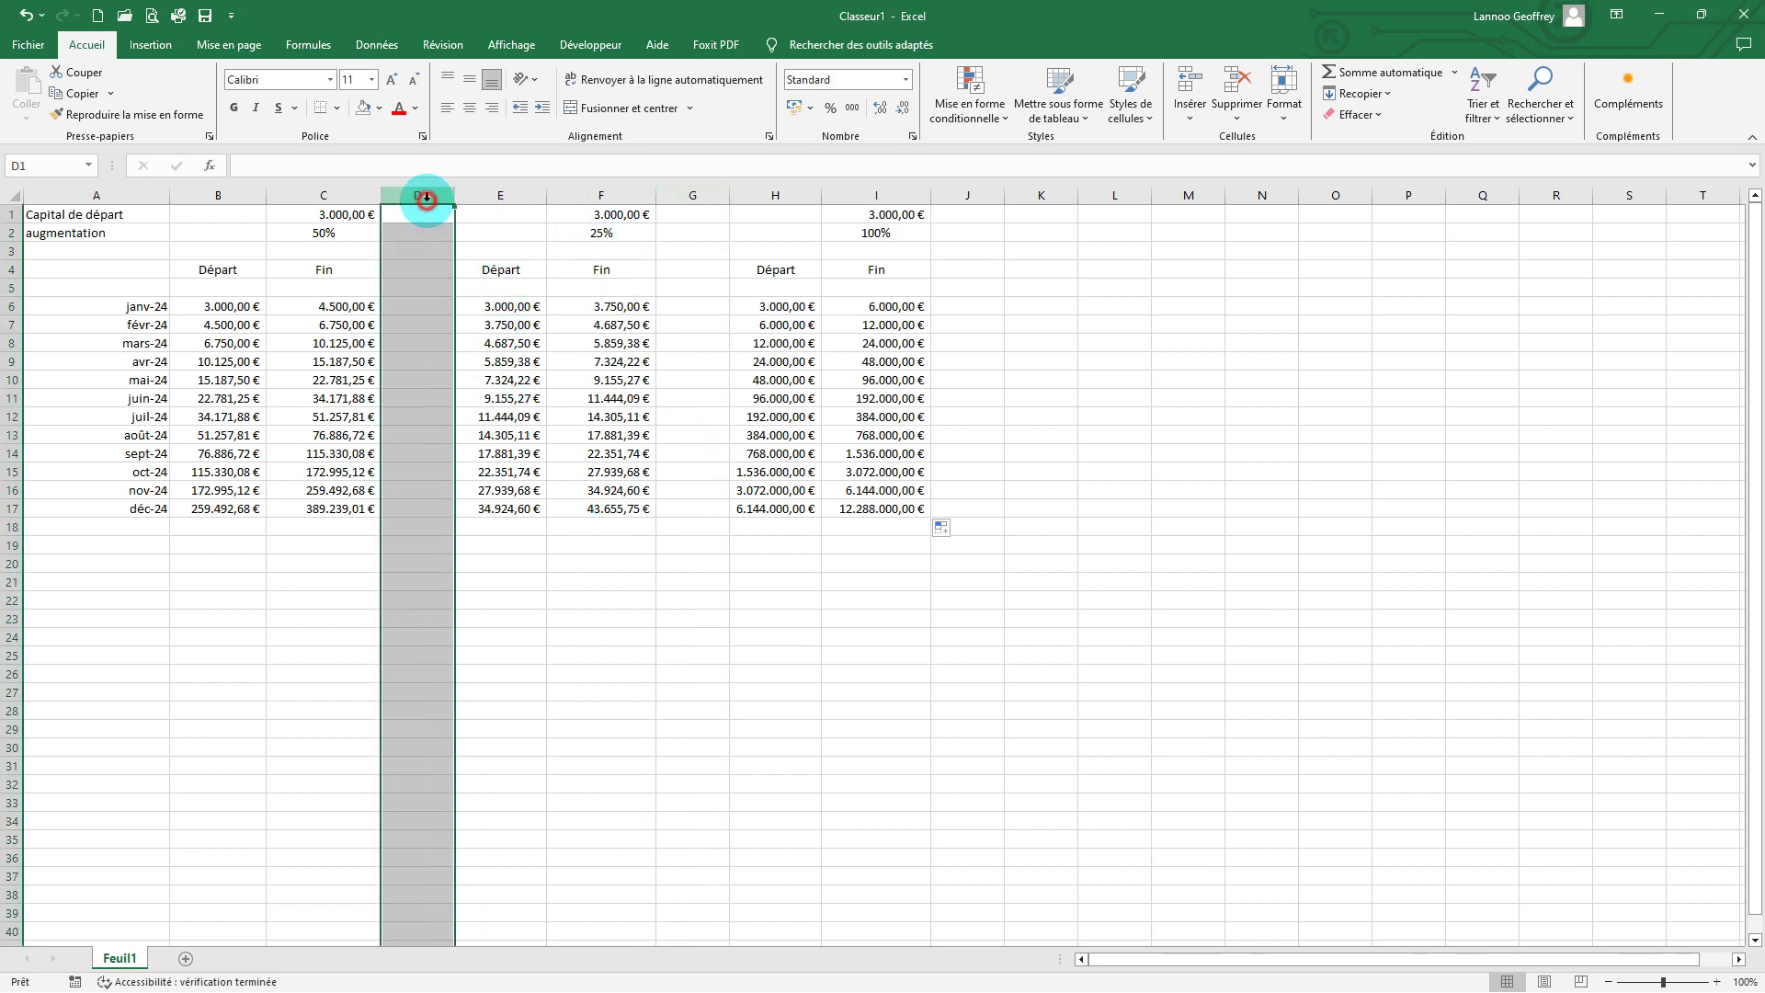
{"action": "left_click", "coordinate": [593, 507]}
{"action": "left_click", "coordinate": [692, 196]}
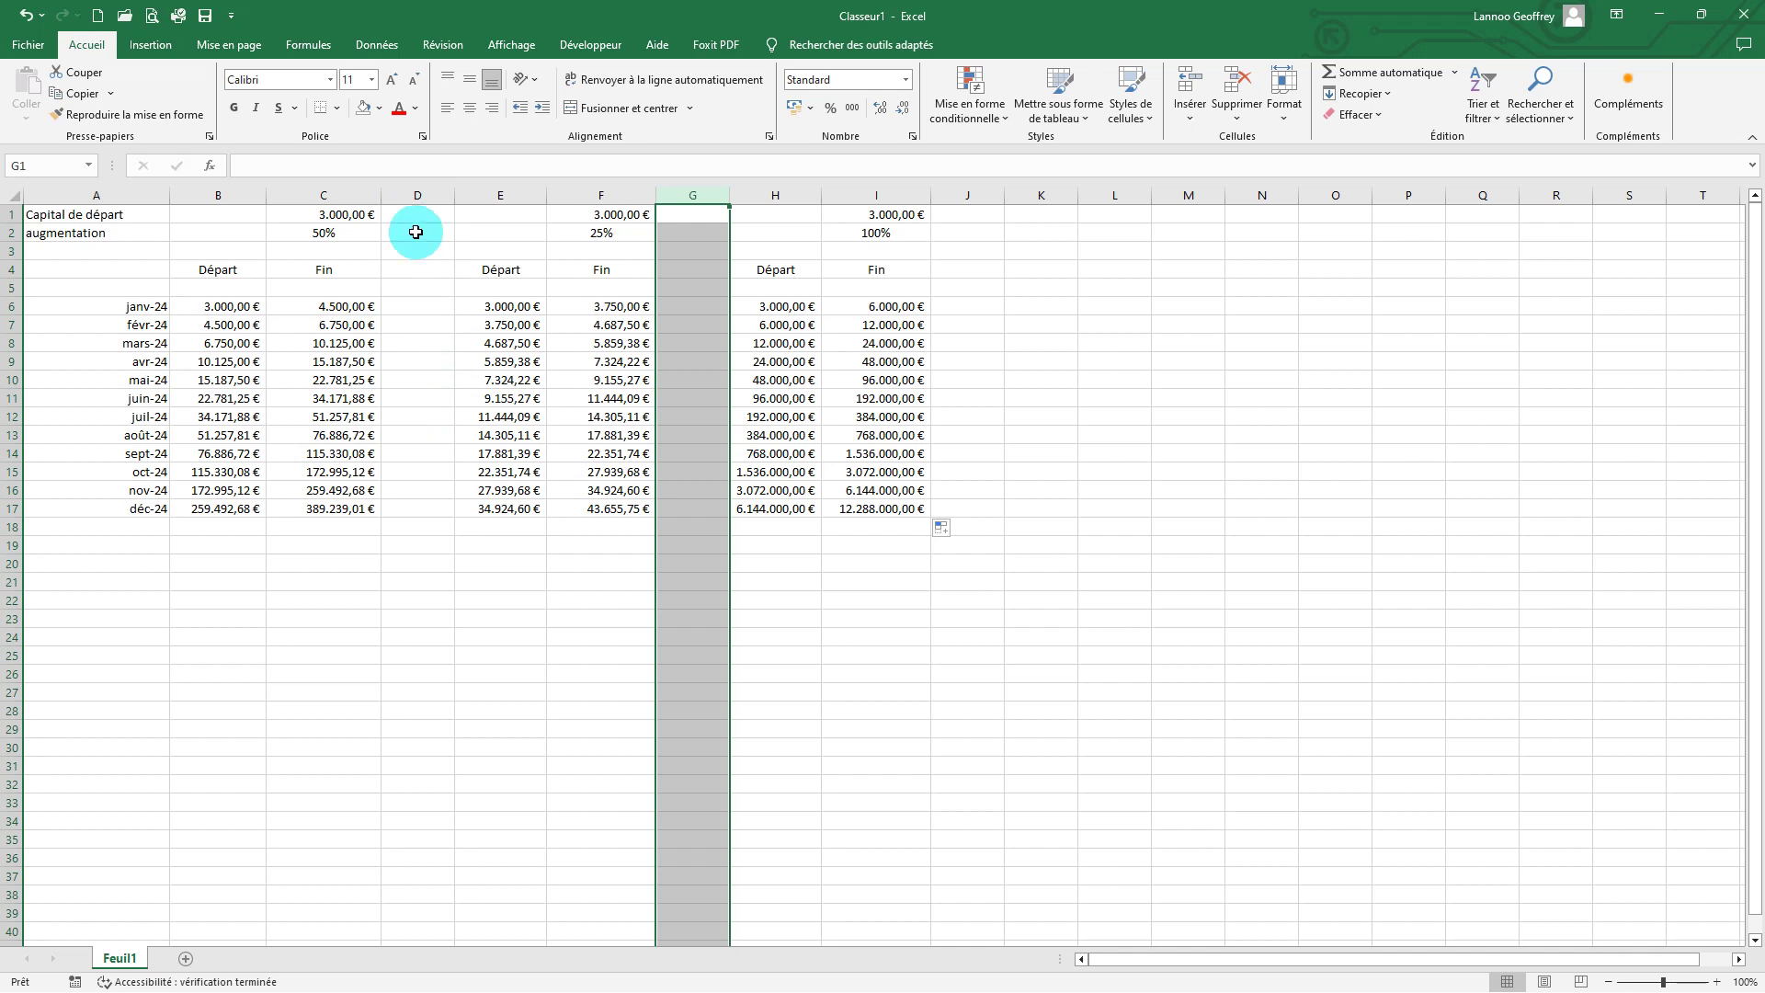
{"action": "left_click", "coordinate": [419, 218]}
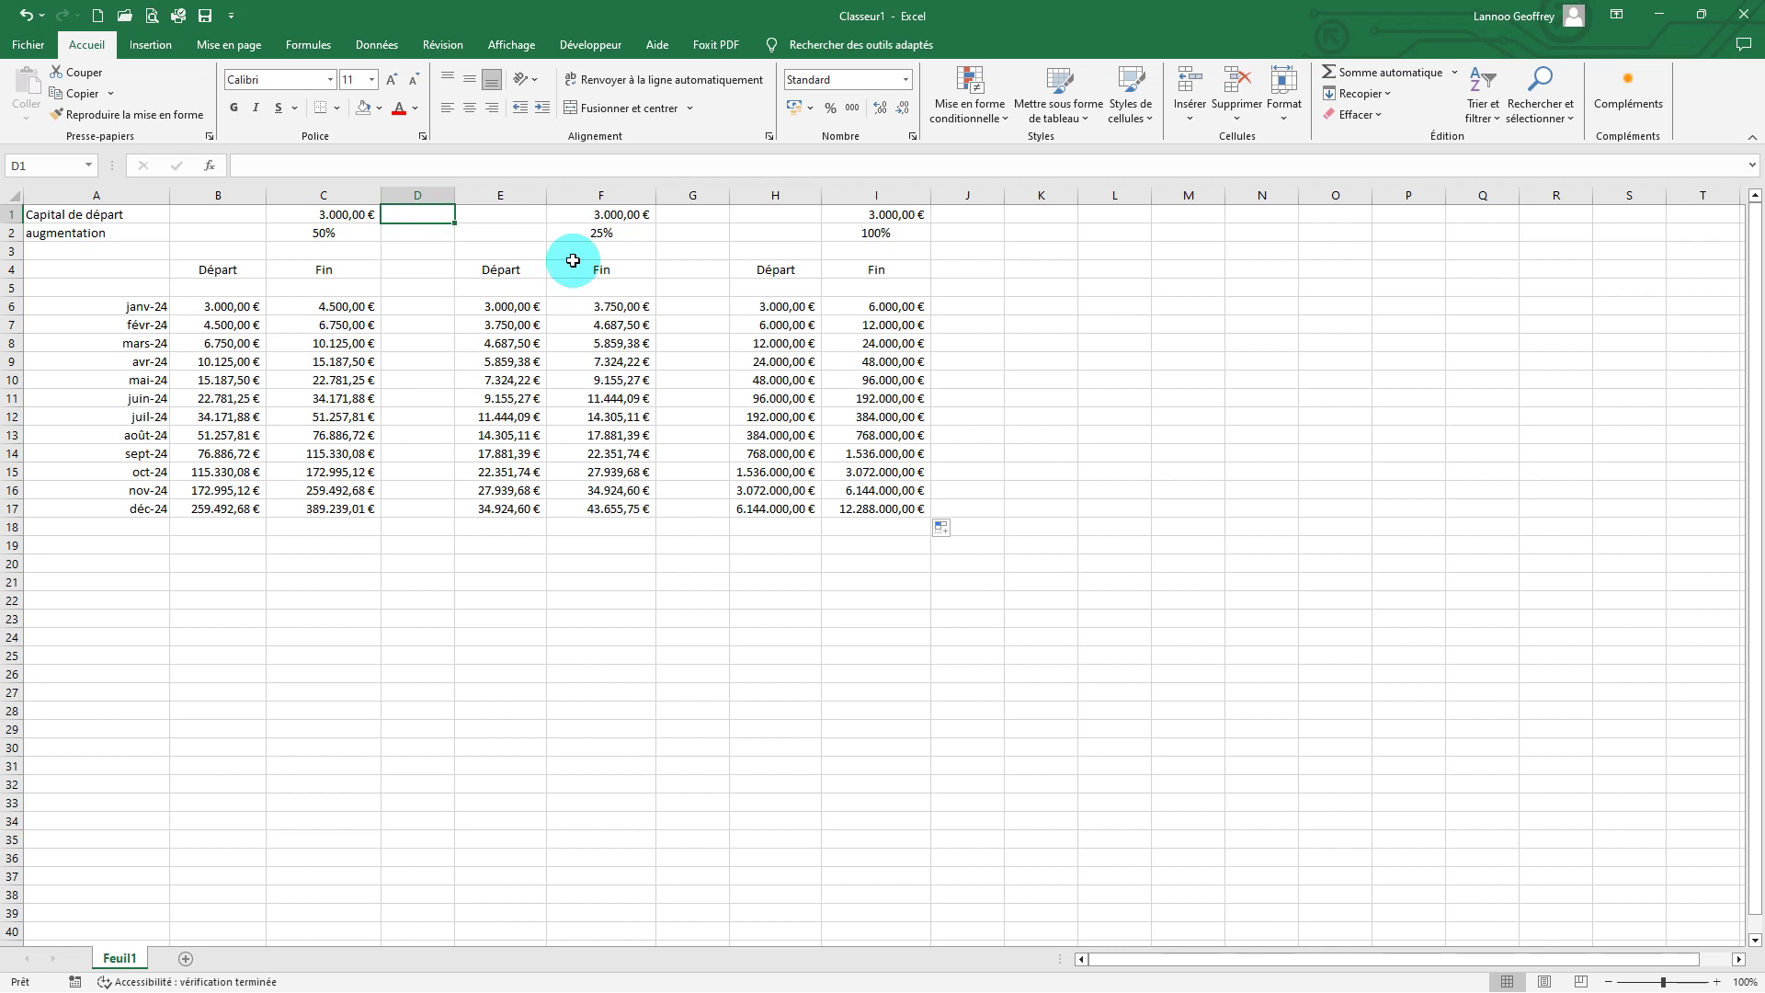
{"action": "left_click", "coordinate": [418, 197]}
{"action": "left_click", "coordinate": [501, 544]}
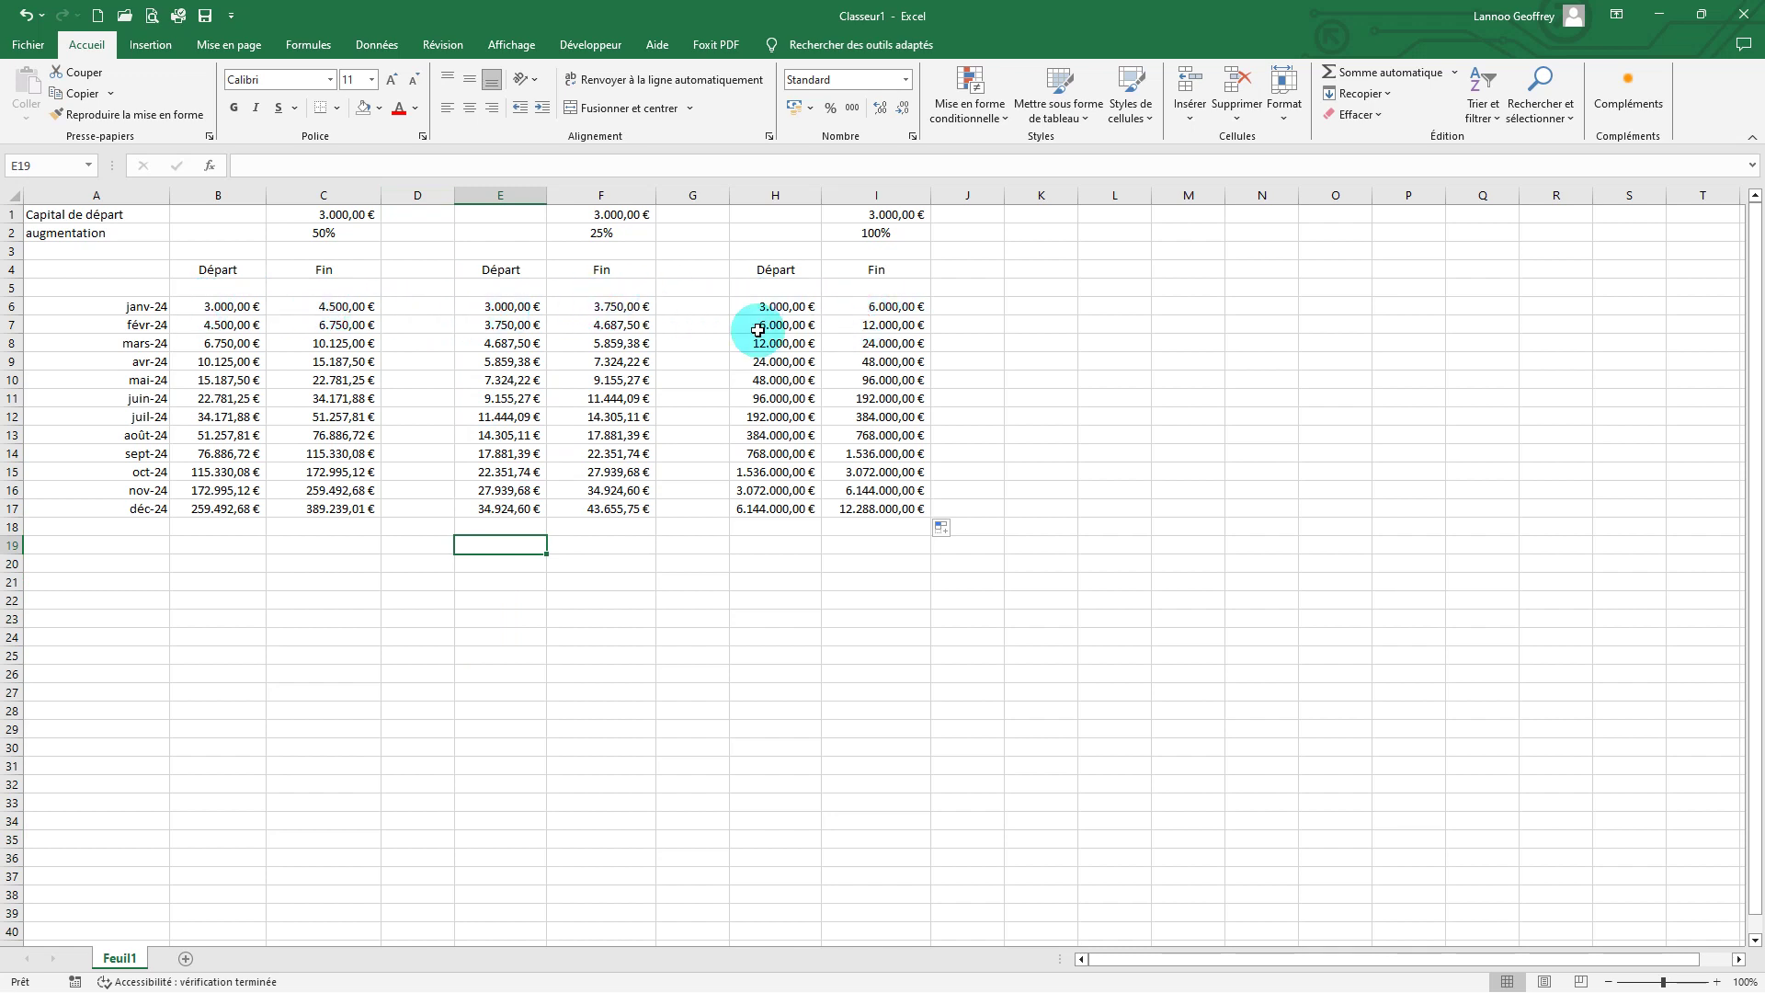
{"action": "left_click", "coordinate": [417, 195]}
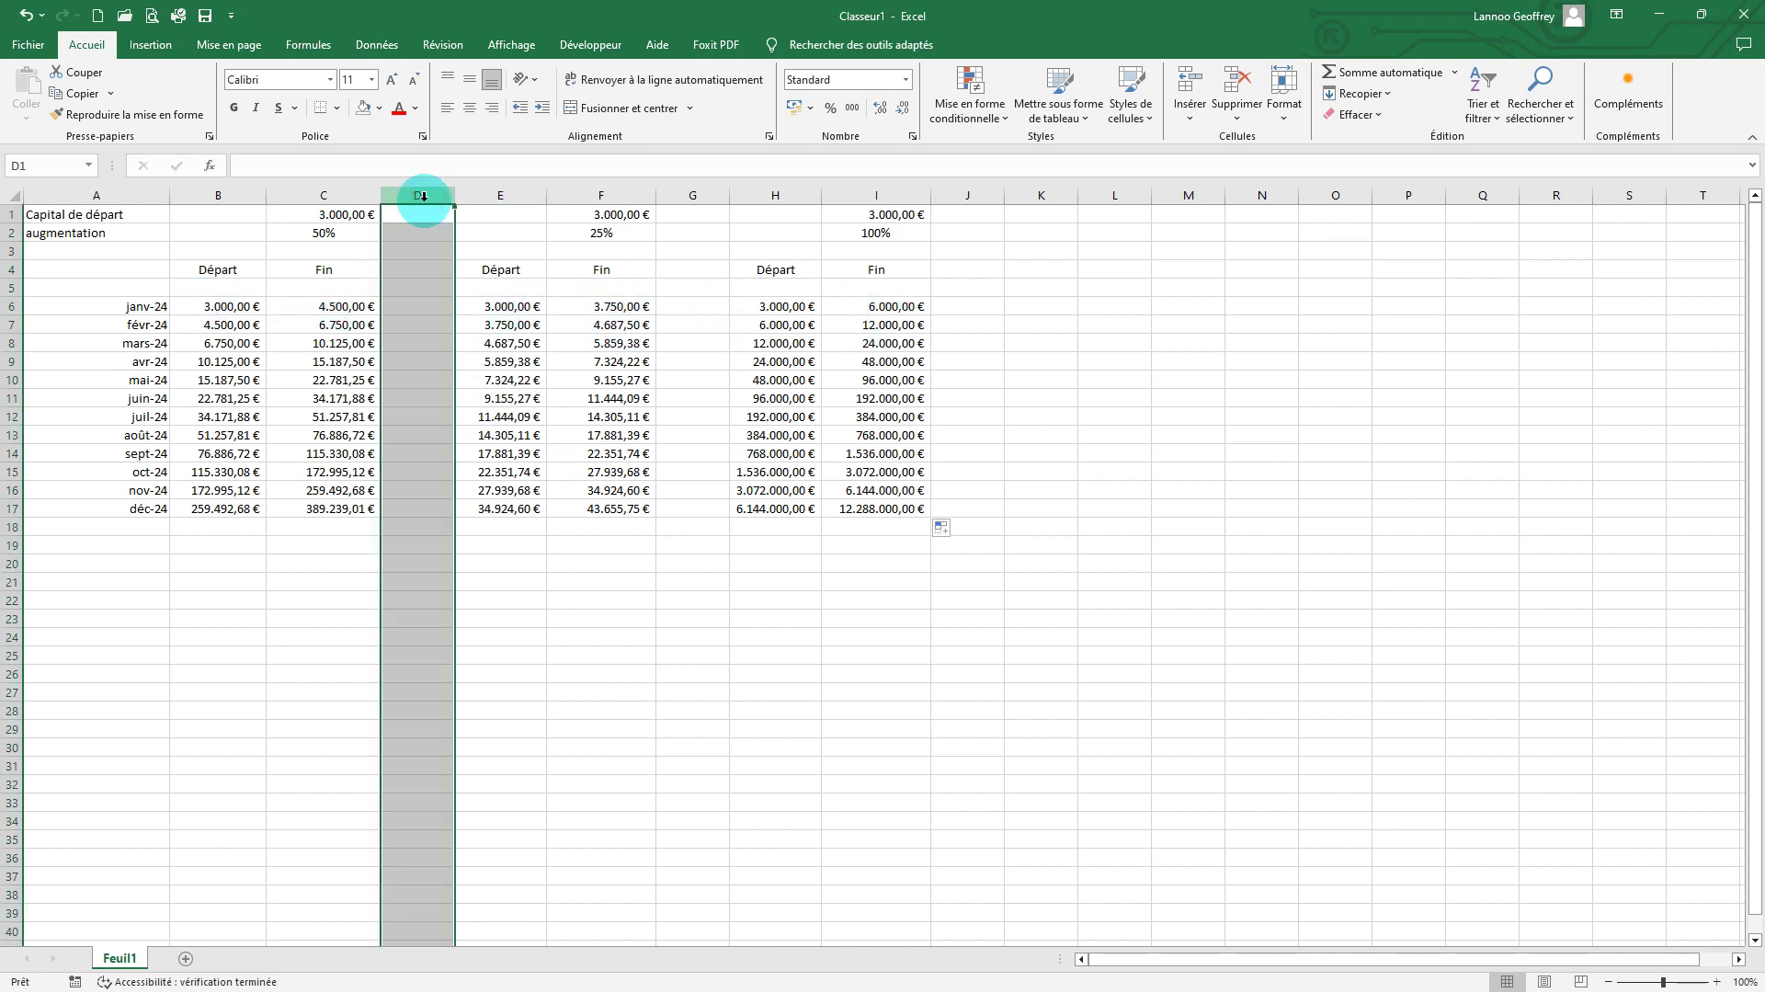
{"action": "left_click", "coordinate": [510, 528]}
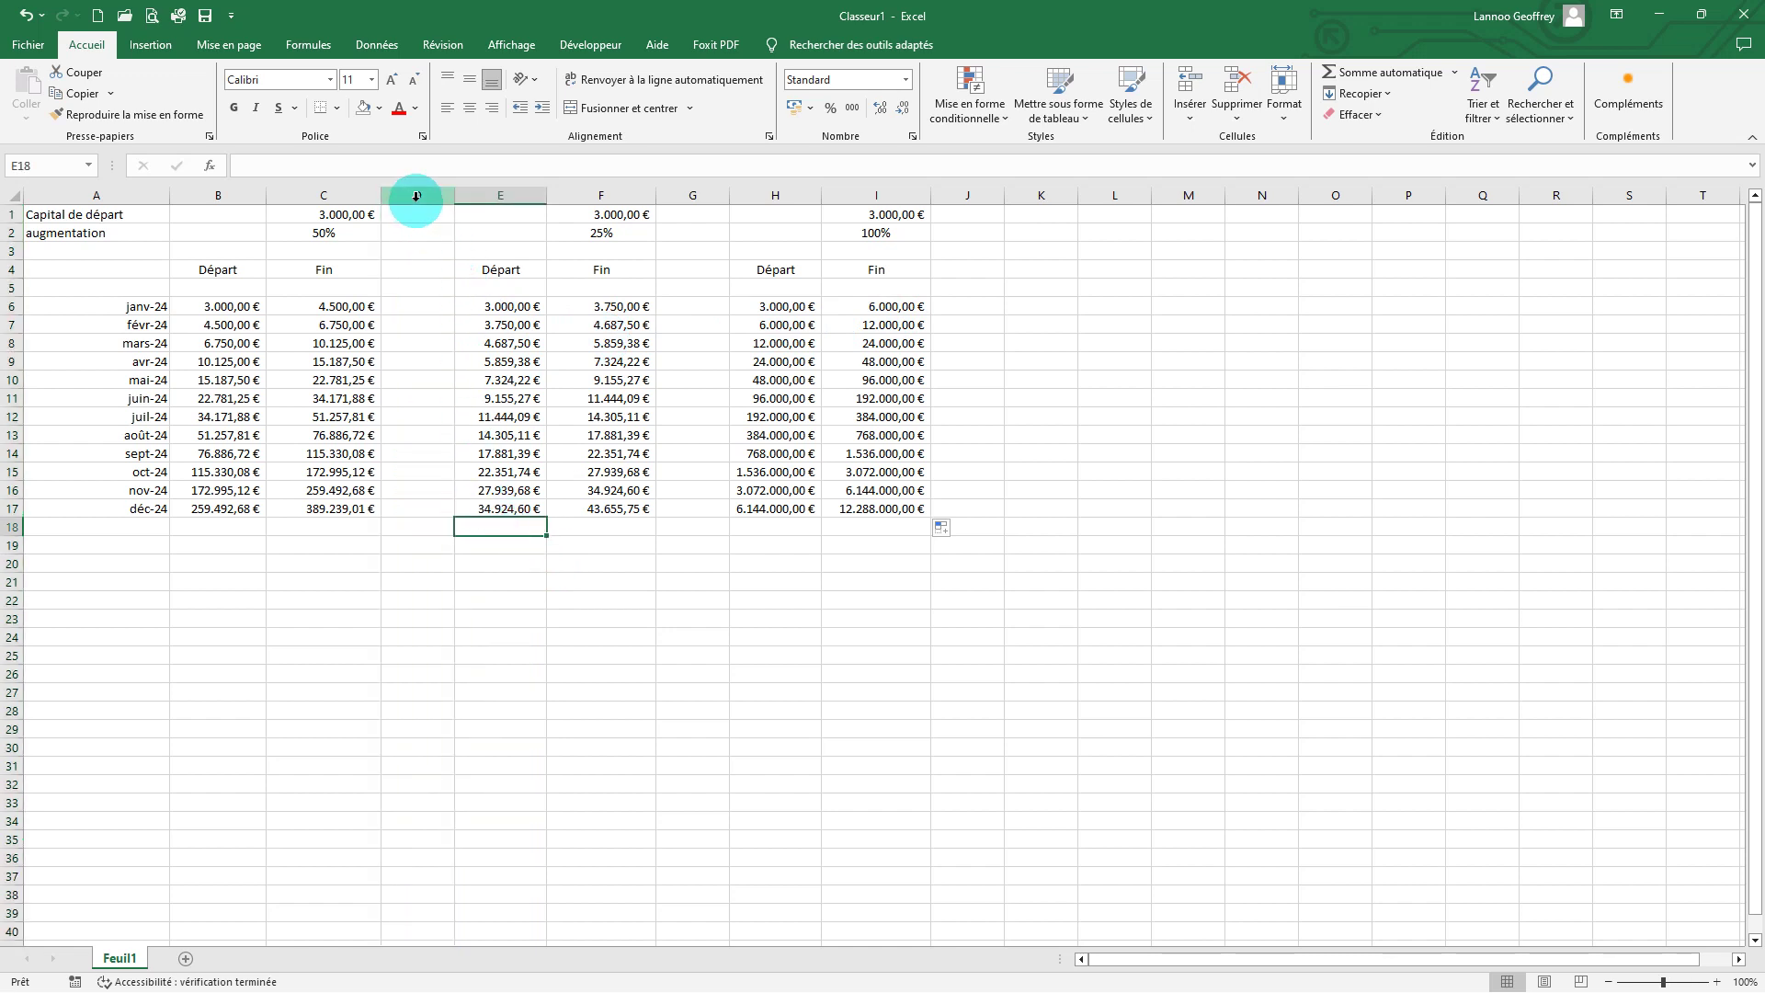
{"action": "left_click", "coordinate": [244, 306]}
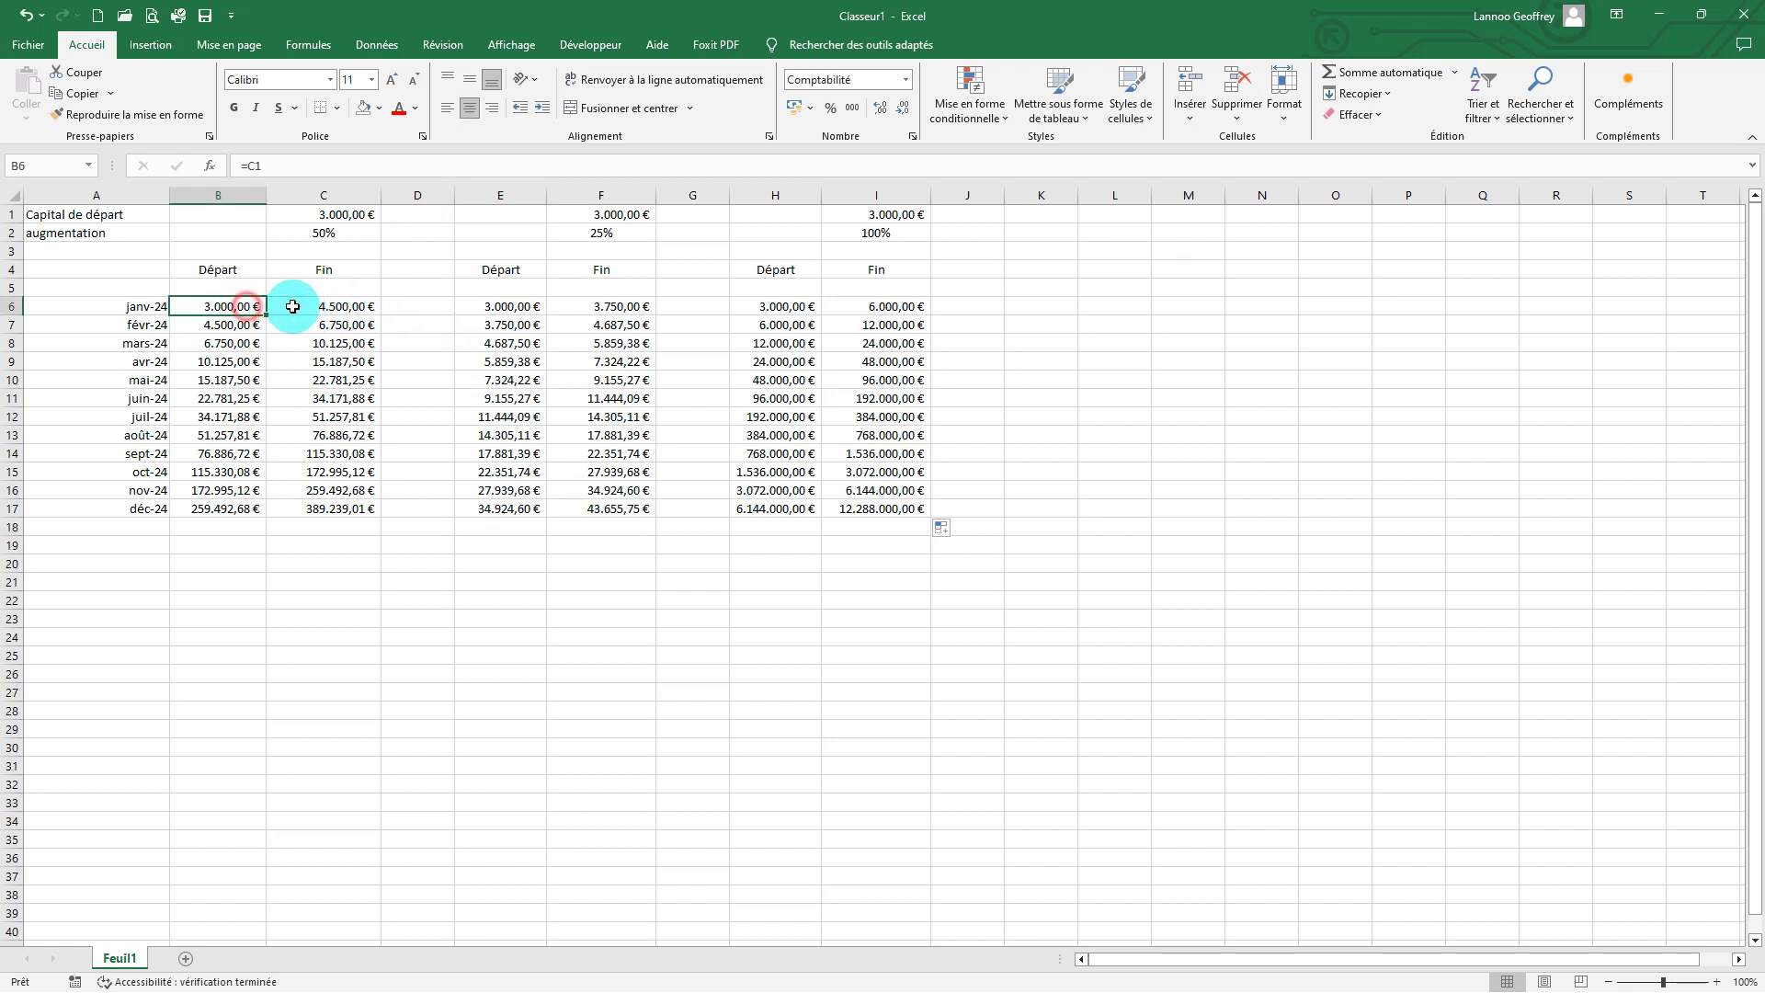
{"action": "left_click", "coordinate": [308, 306]}
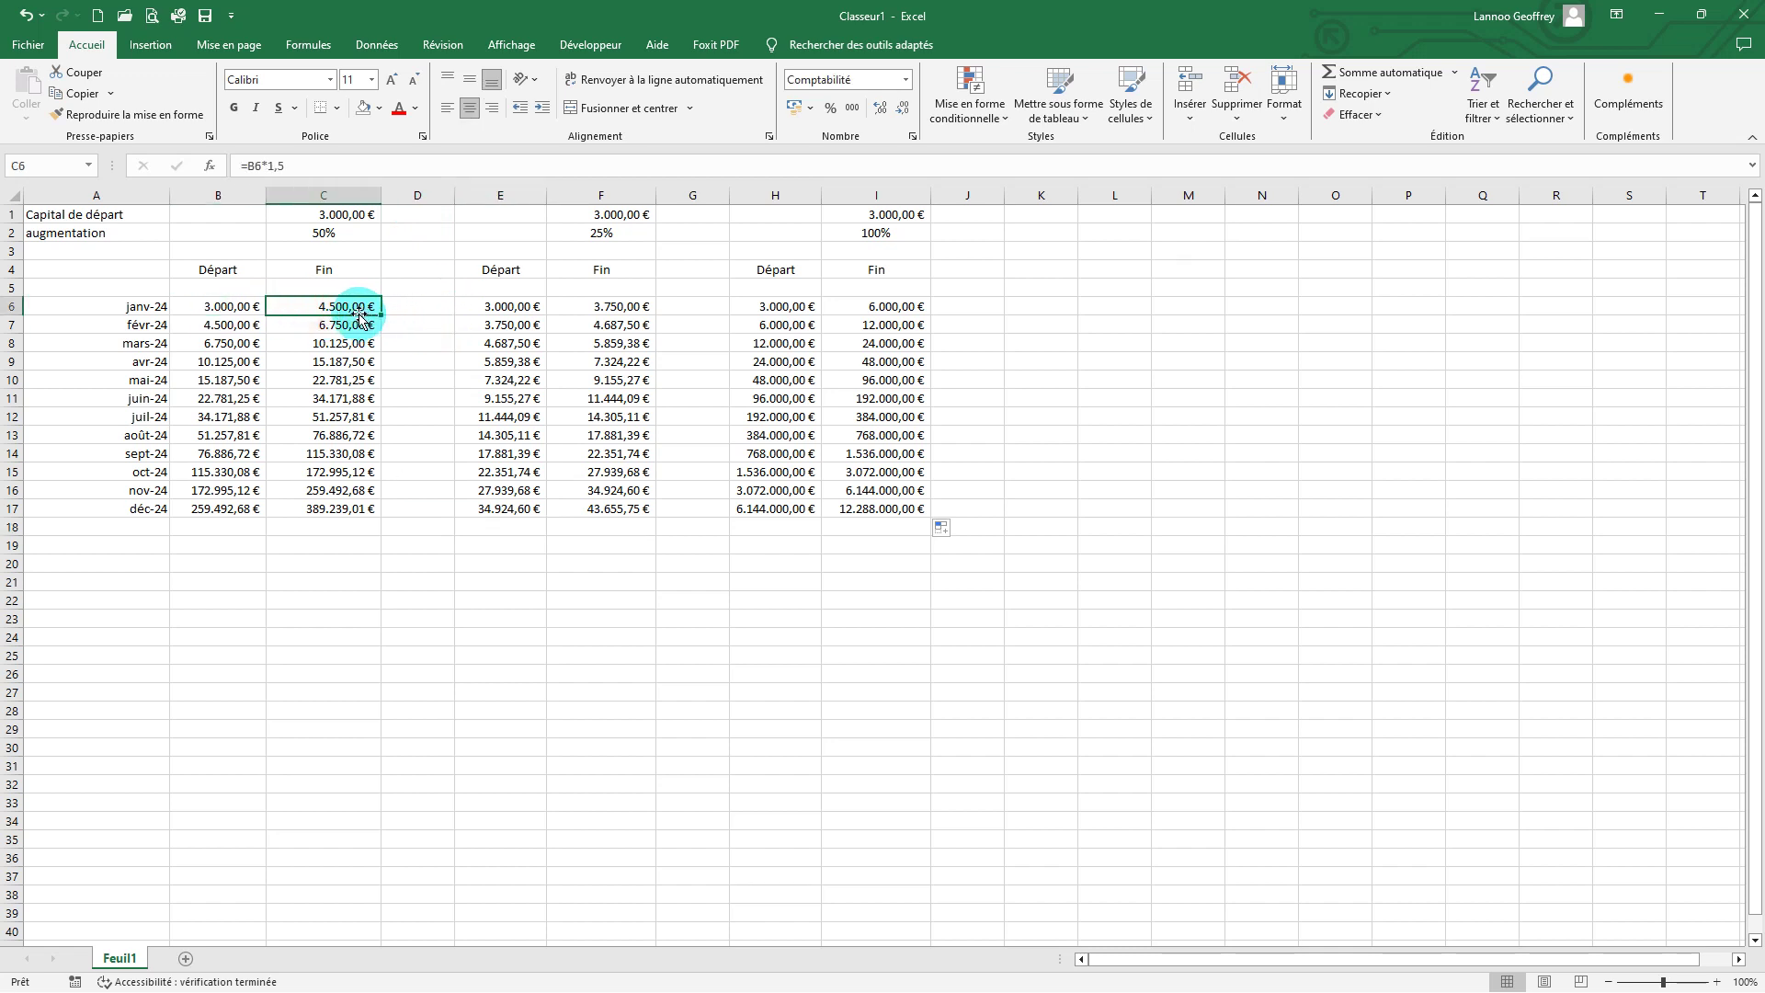
{"action": "left_click", "coordinate": [237, 307]}
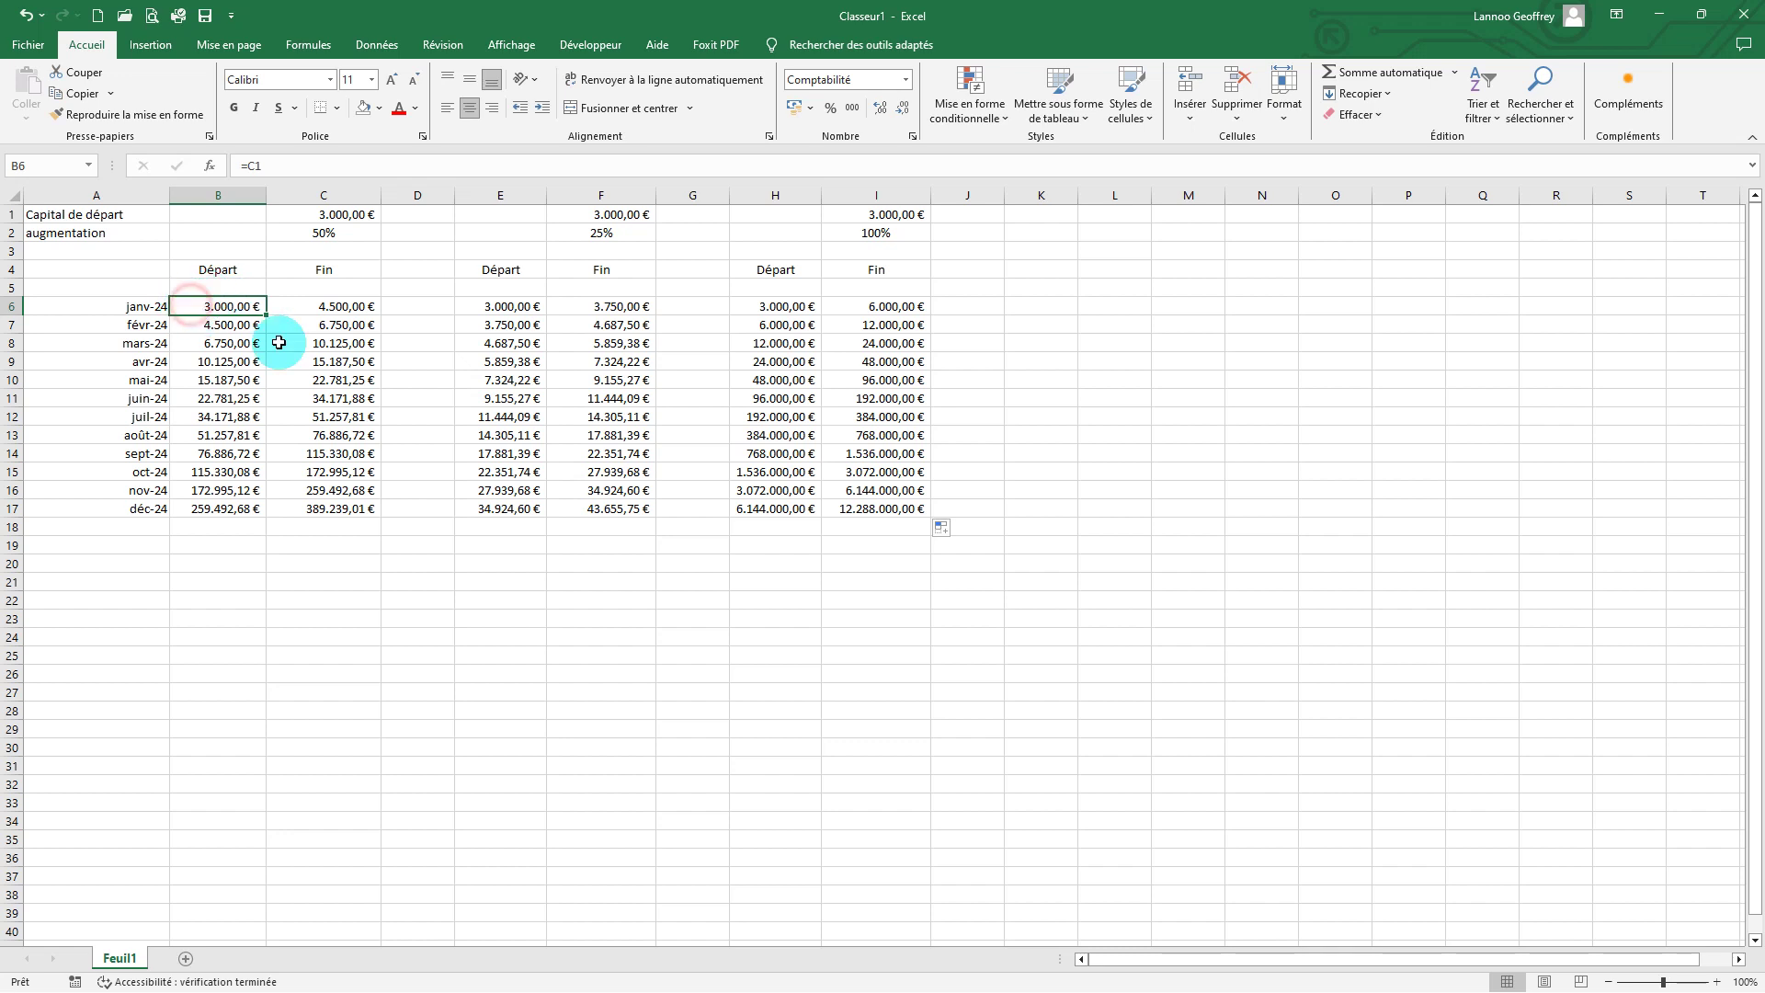
{"action": "left_click", "coordinate": [324, 551]}
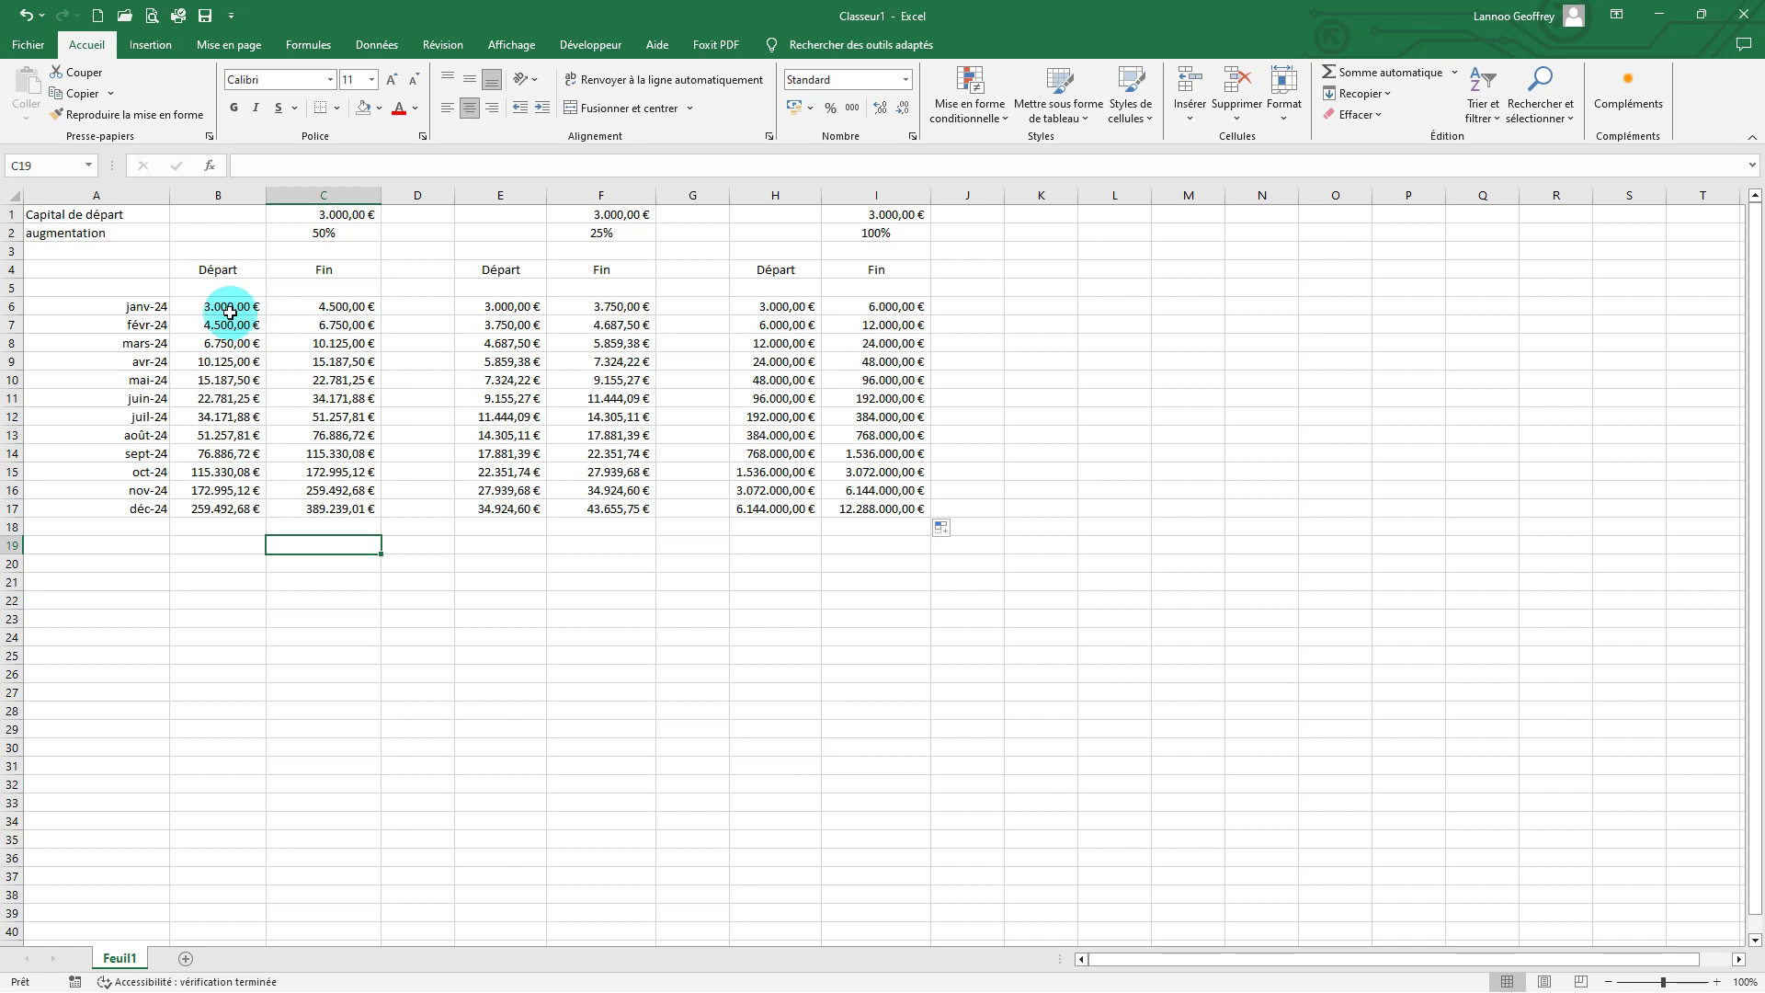
{"action": "left_click", "coordinate": [228, 308]}
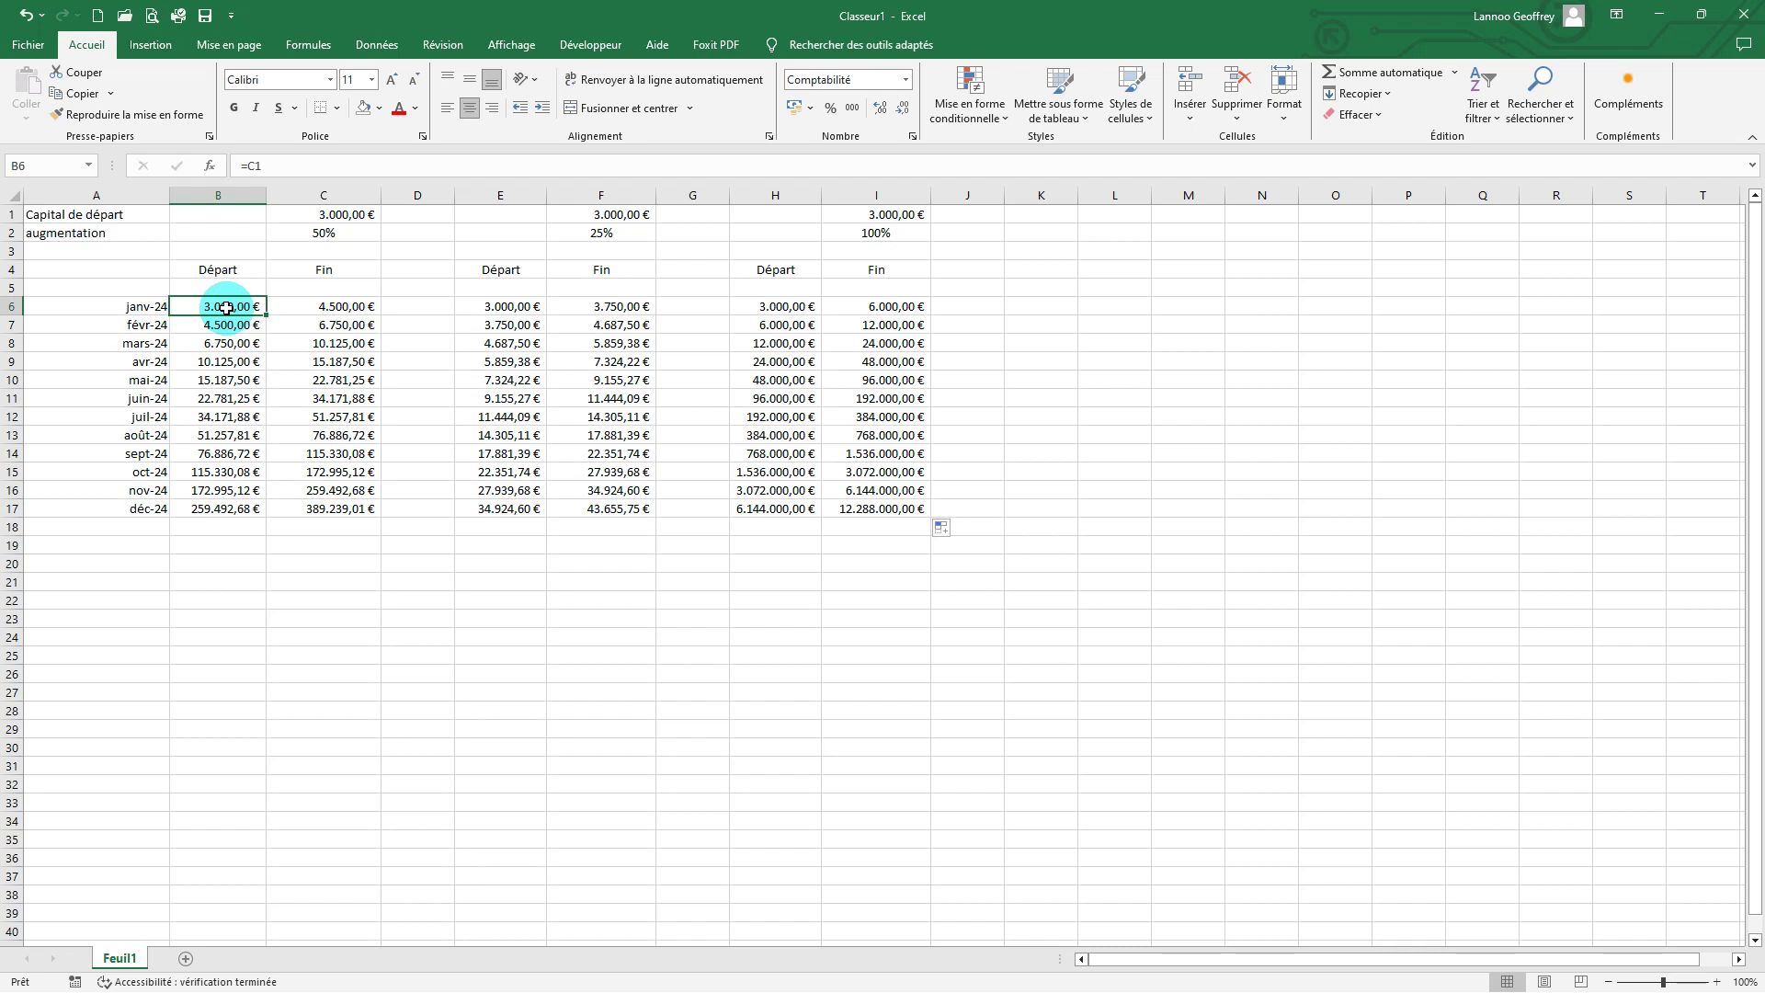
{"action": "left_click", "coordinate": [327, 308]}
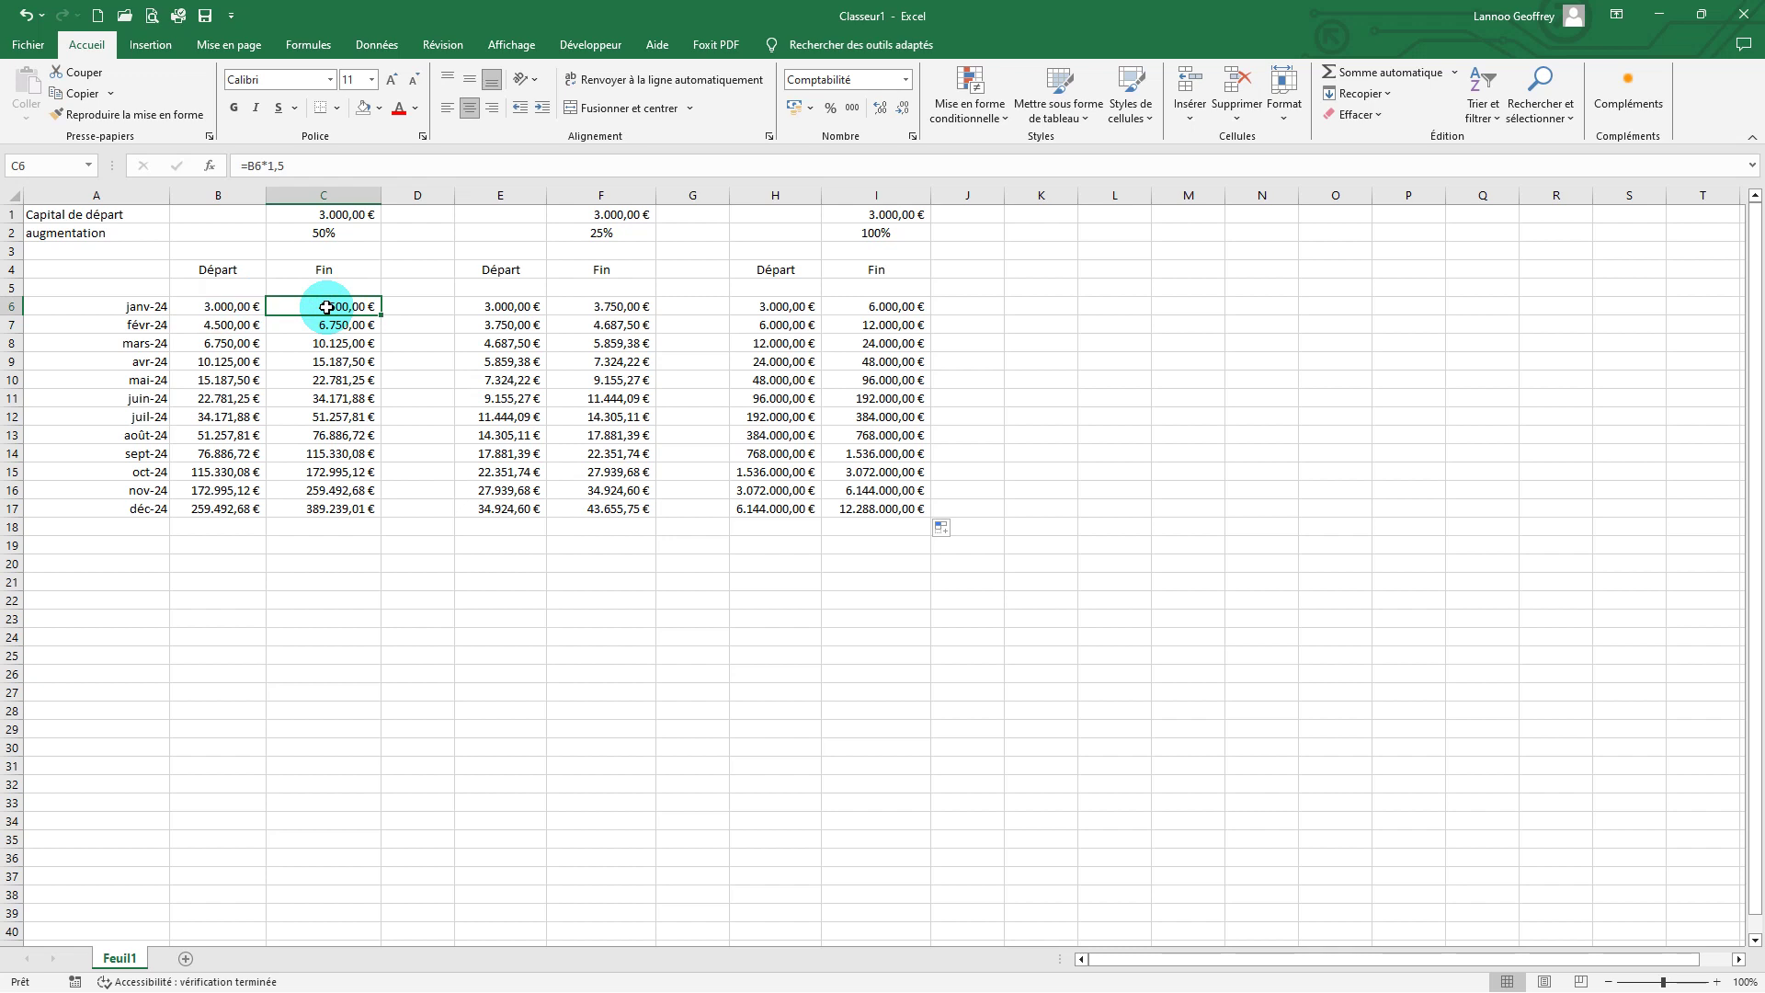
{"action": "left_click", "coordinate": [226, 306]}
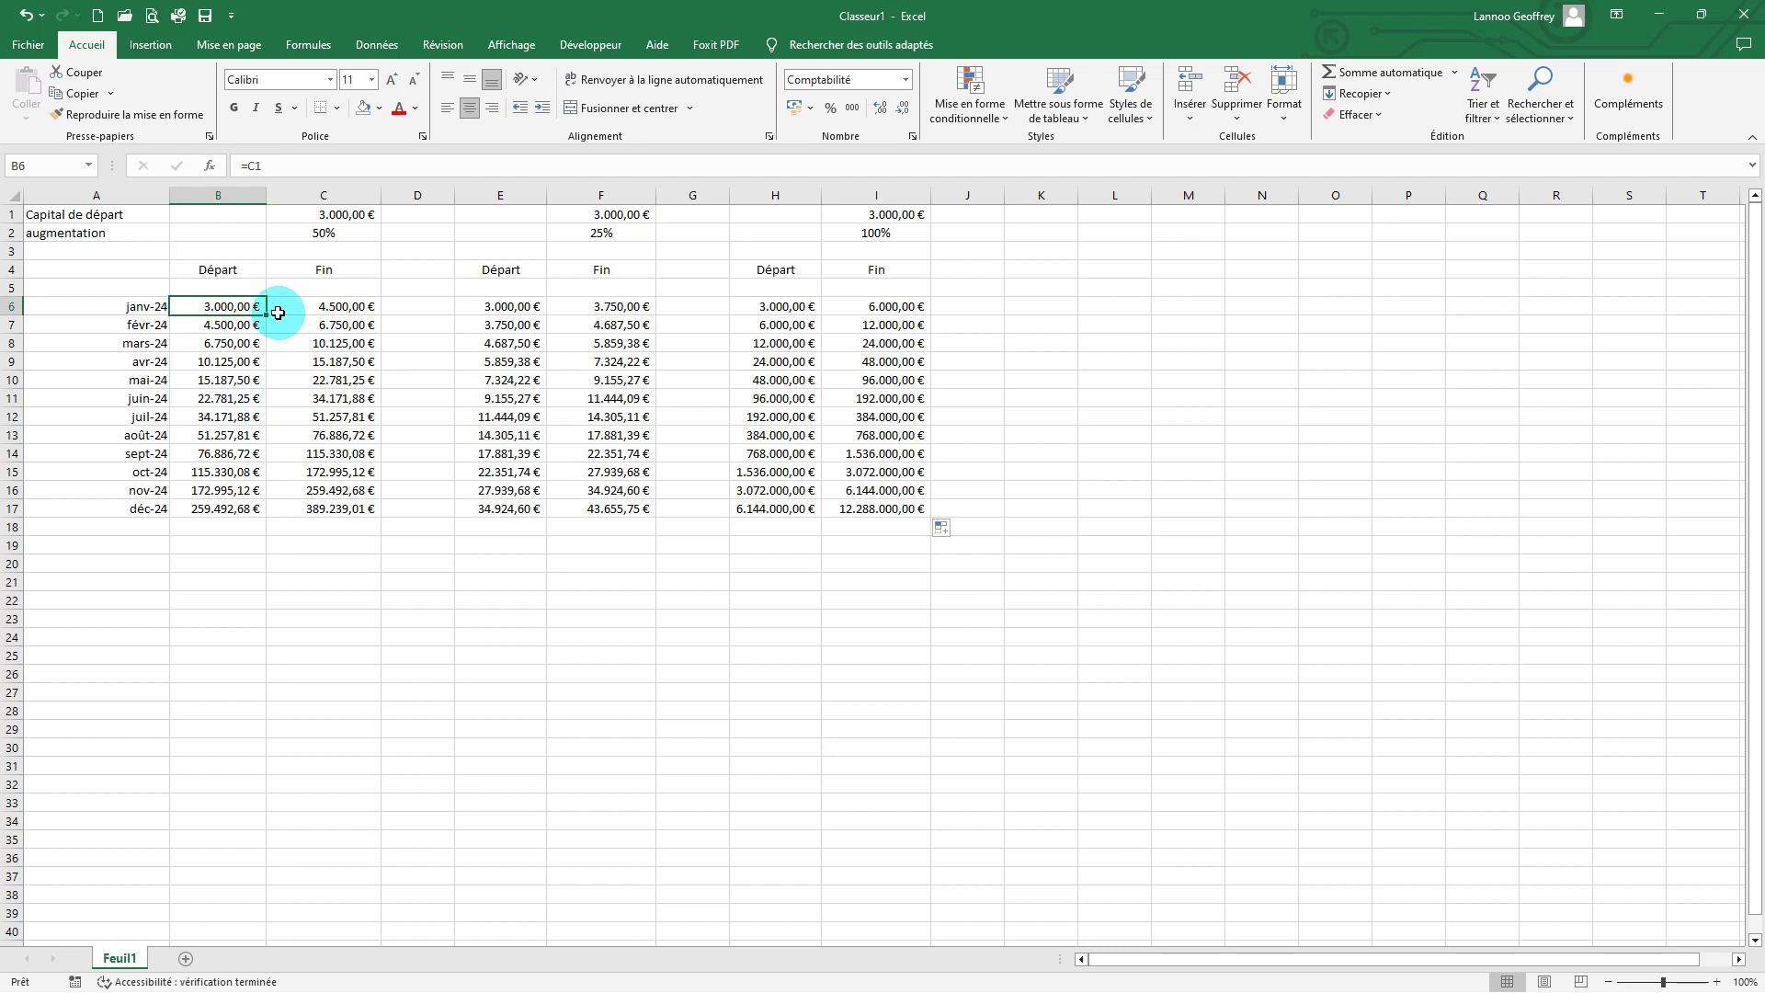
{"action": "left_click", "coordinate": [282, 303]}
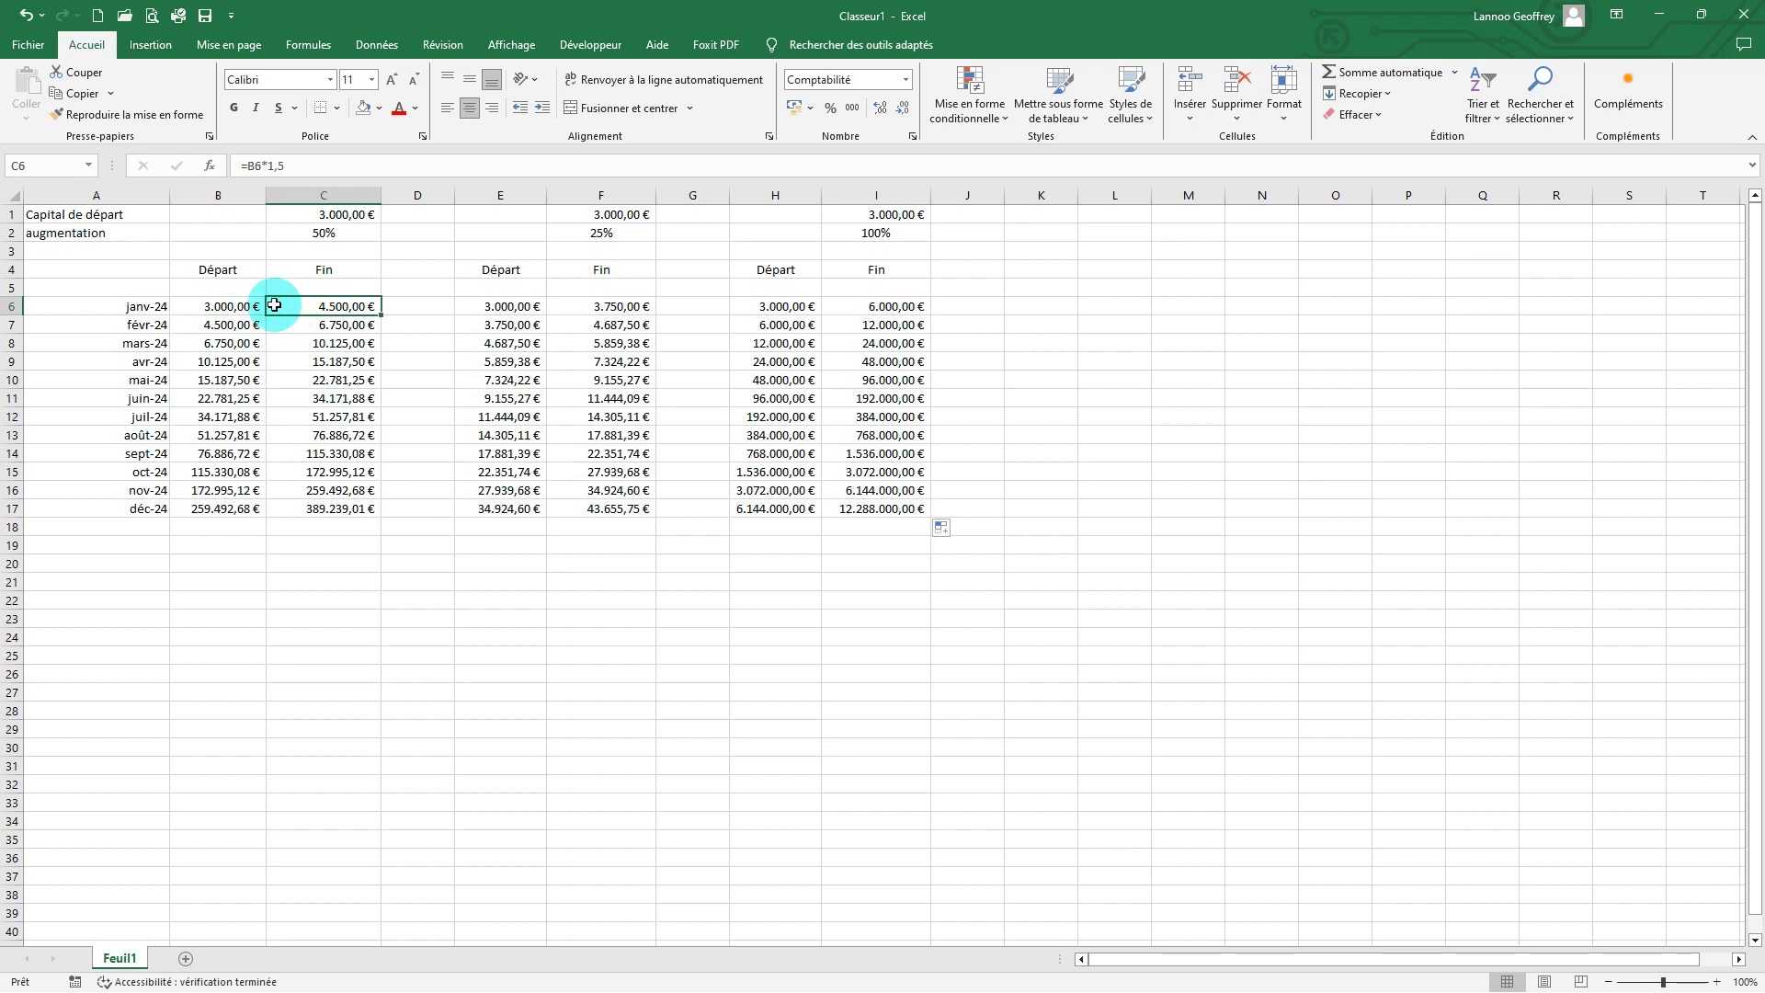
{"action": "left_click", "coordinate": [245, 308]}
{"action": "left_click", "coordinate": [276, 311]}
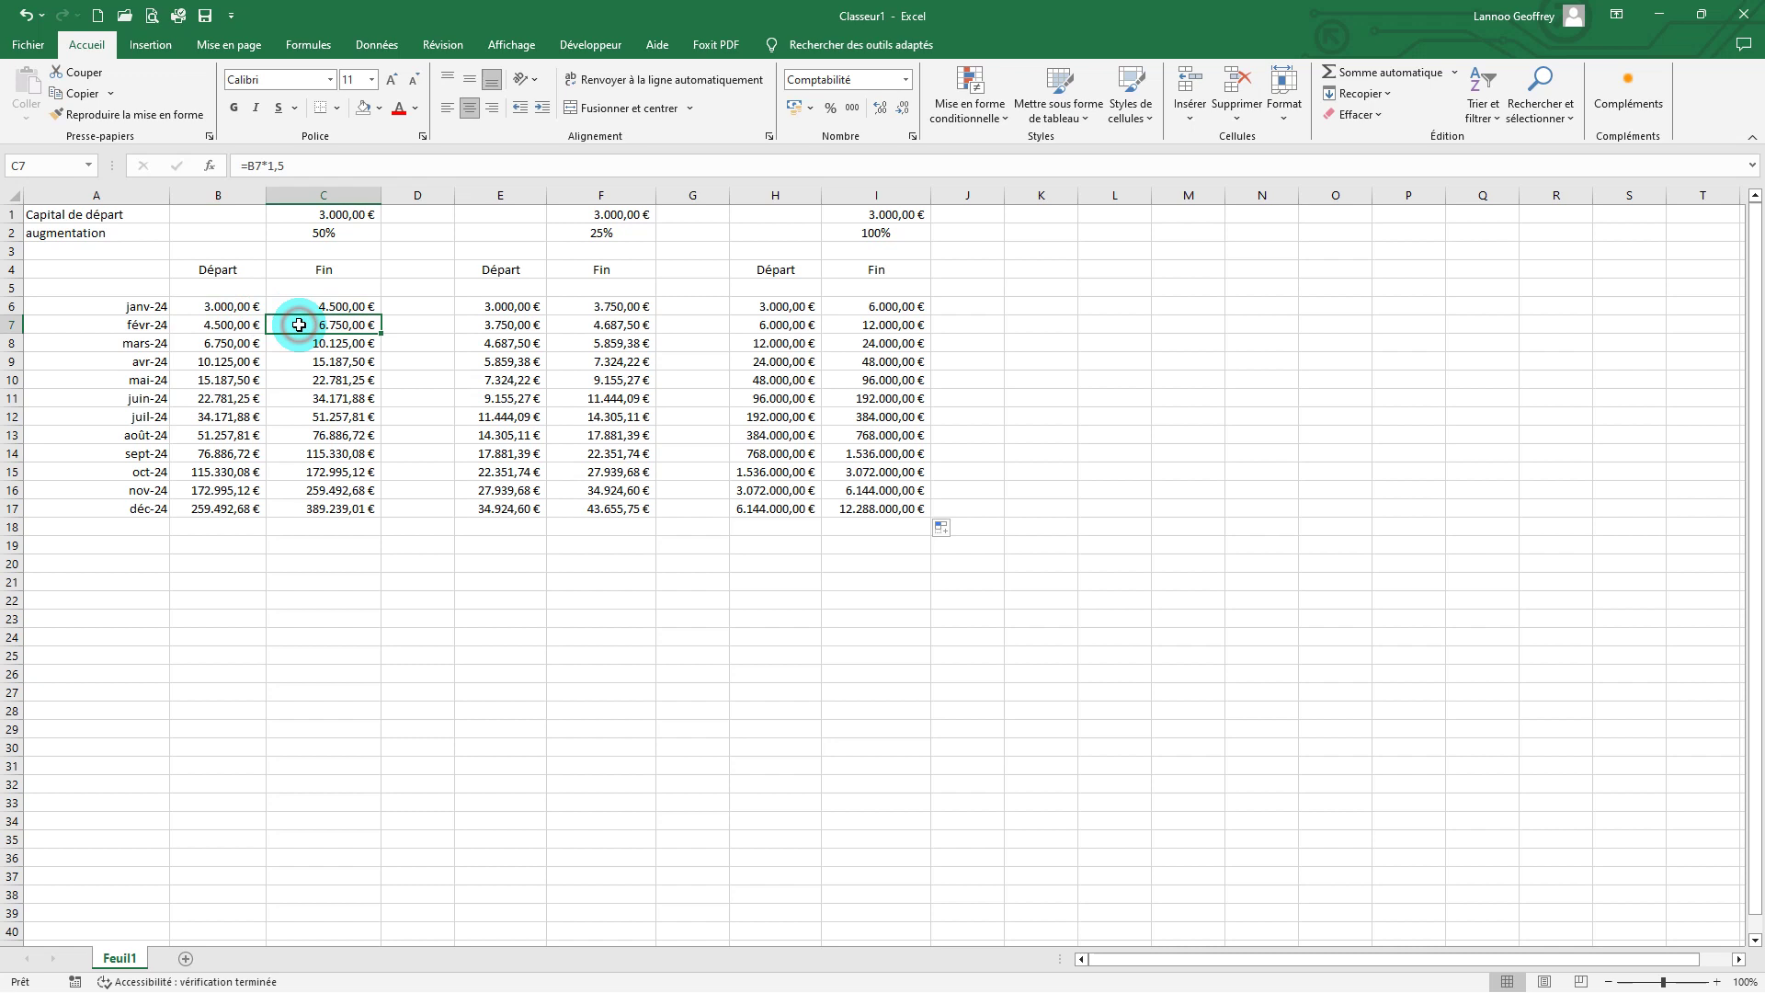
{"action": "left_click", "coordinate": [306, 307]}
{"action": "left_click", "coordinate": [252, 310]}
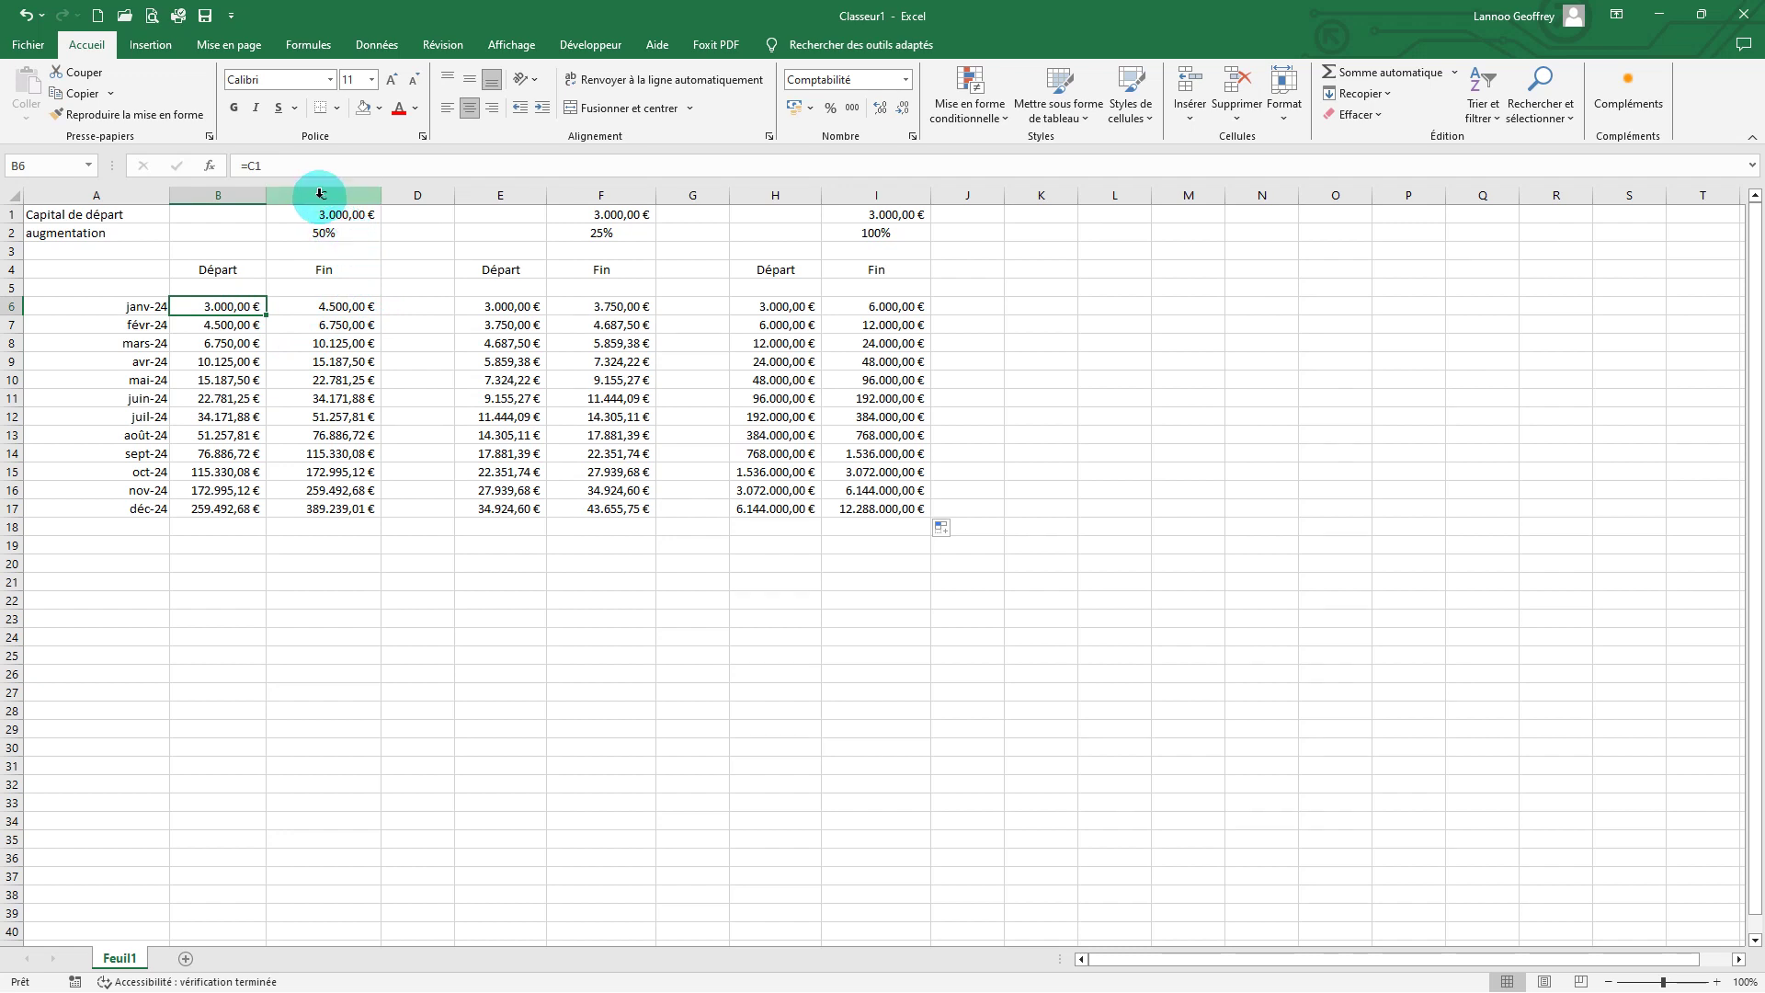
{"action": "left_click", "coordinate": [305, 307]}
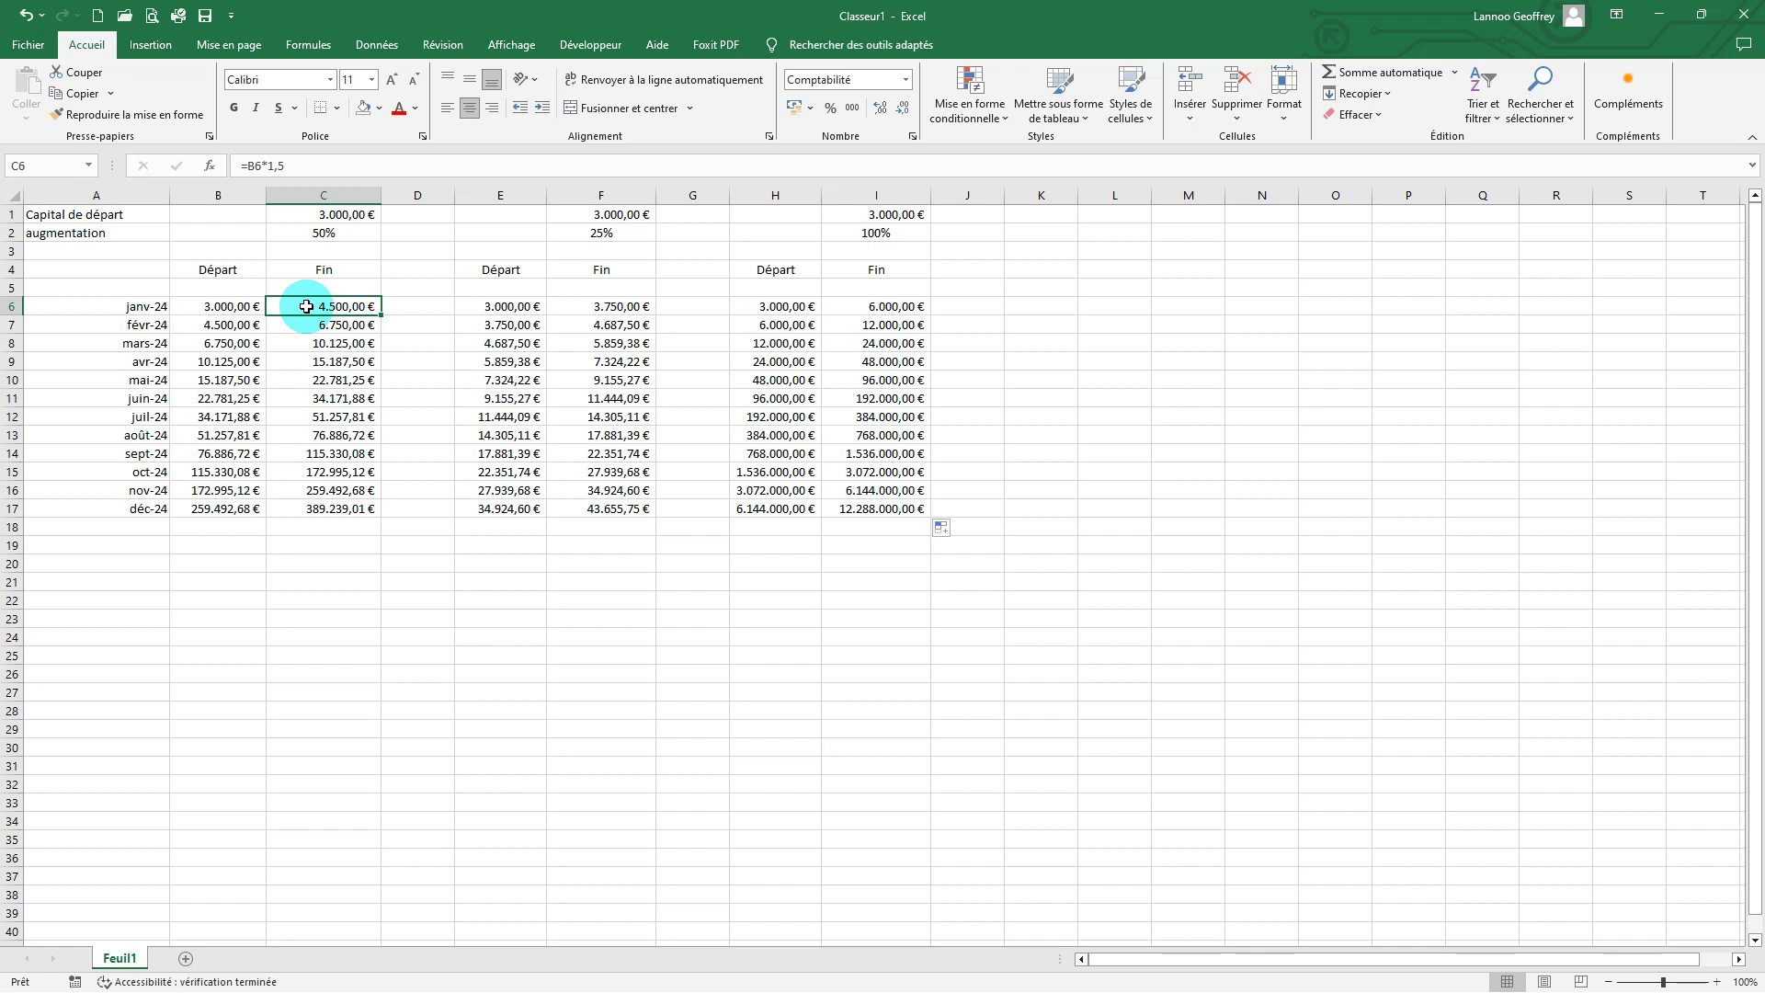
{"action": "left_click", "coordinate": [234, 306]}
{"action": "left_click", "coordinate": [301, 306]}
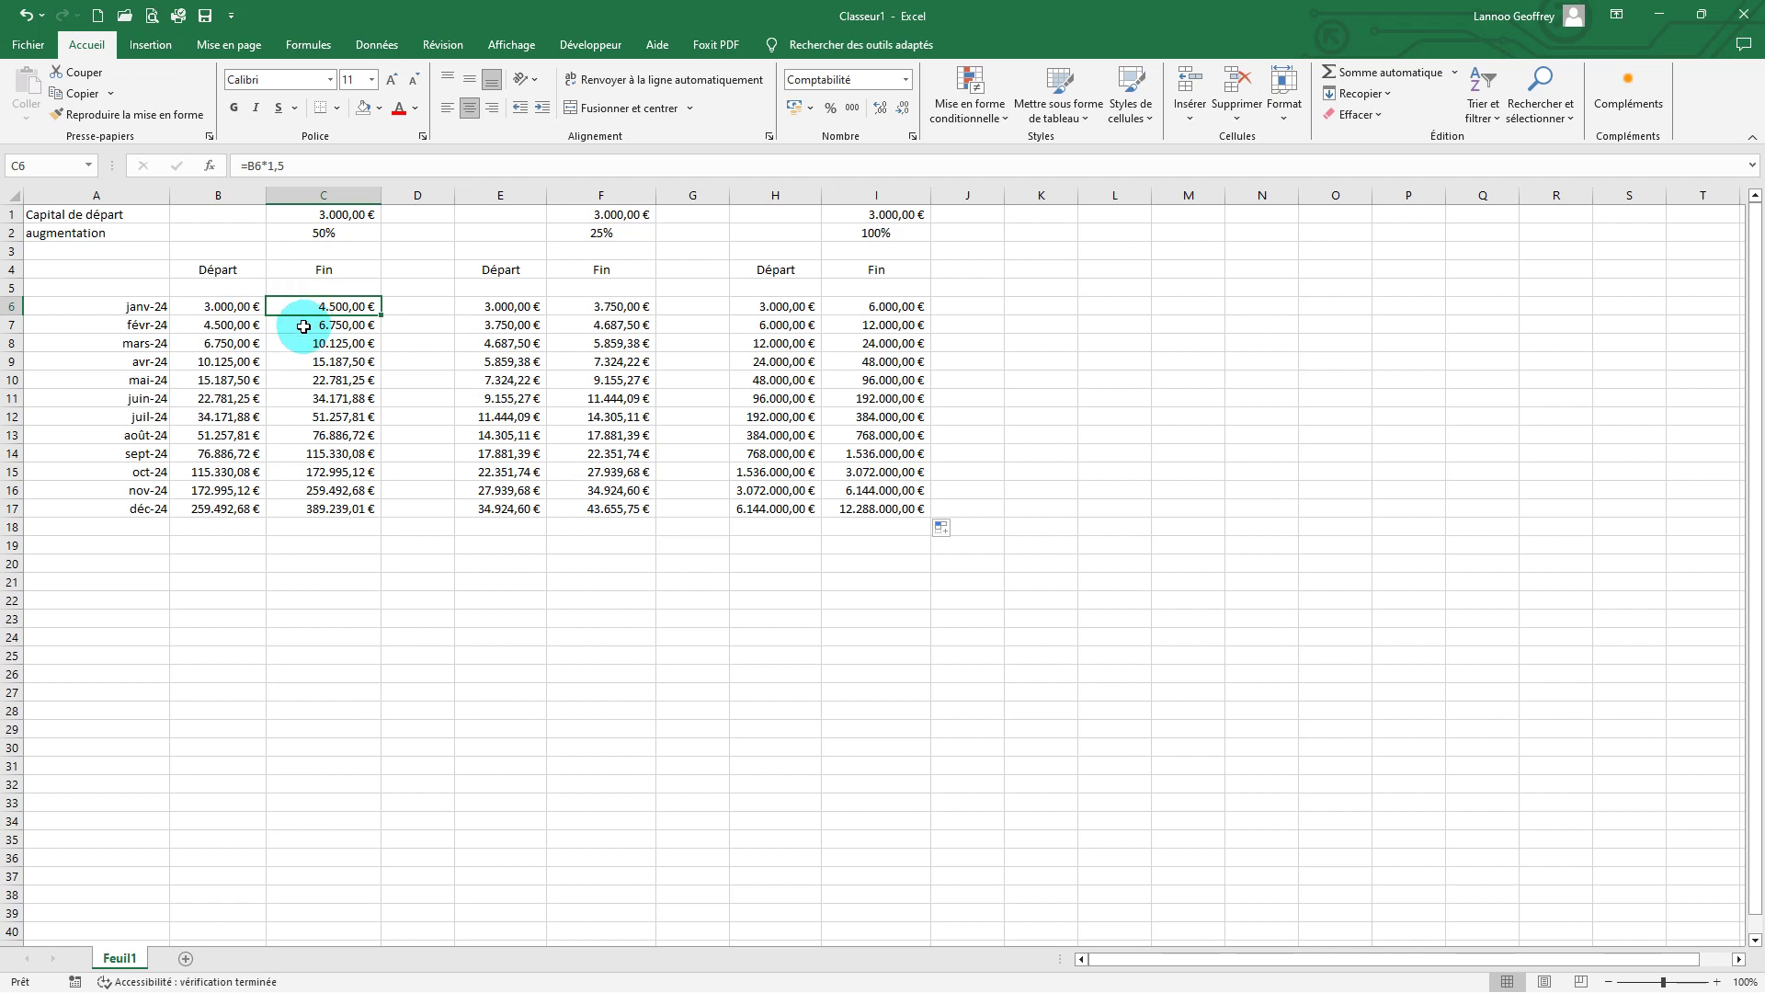
{"action": "left_click", "coordinate": [270, 545]}
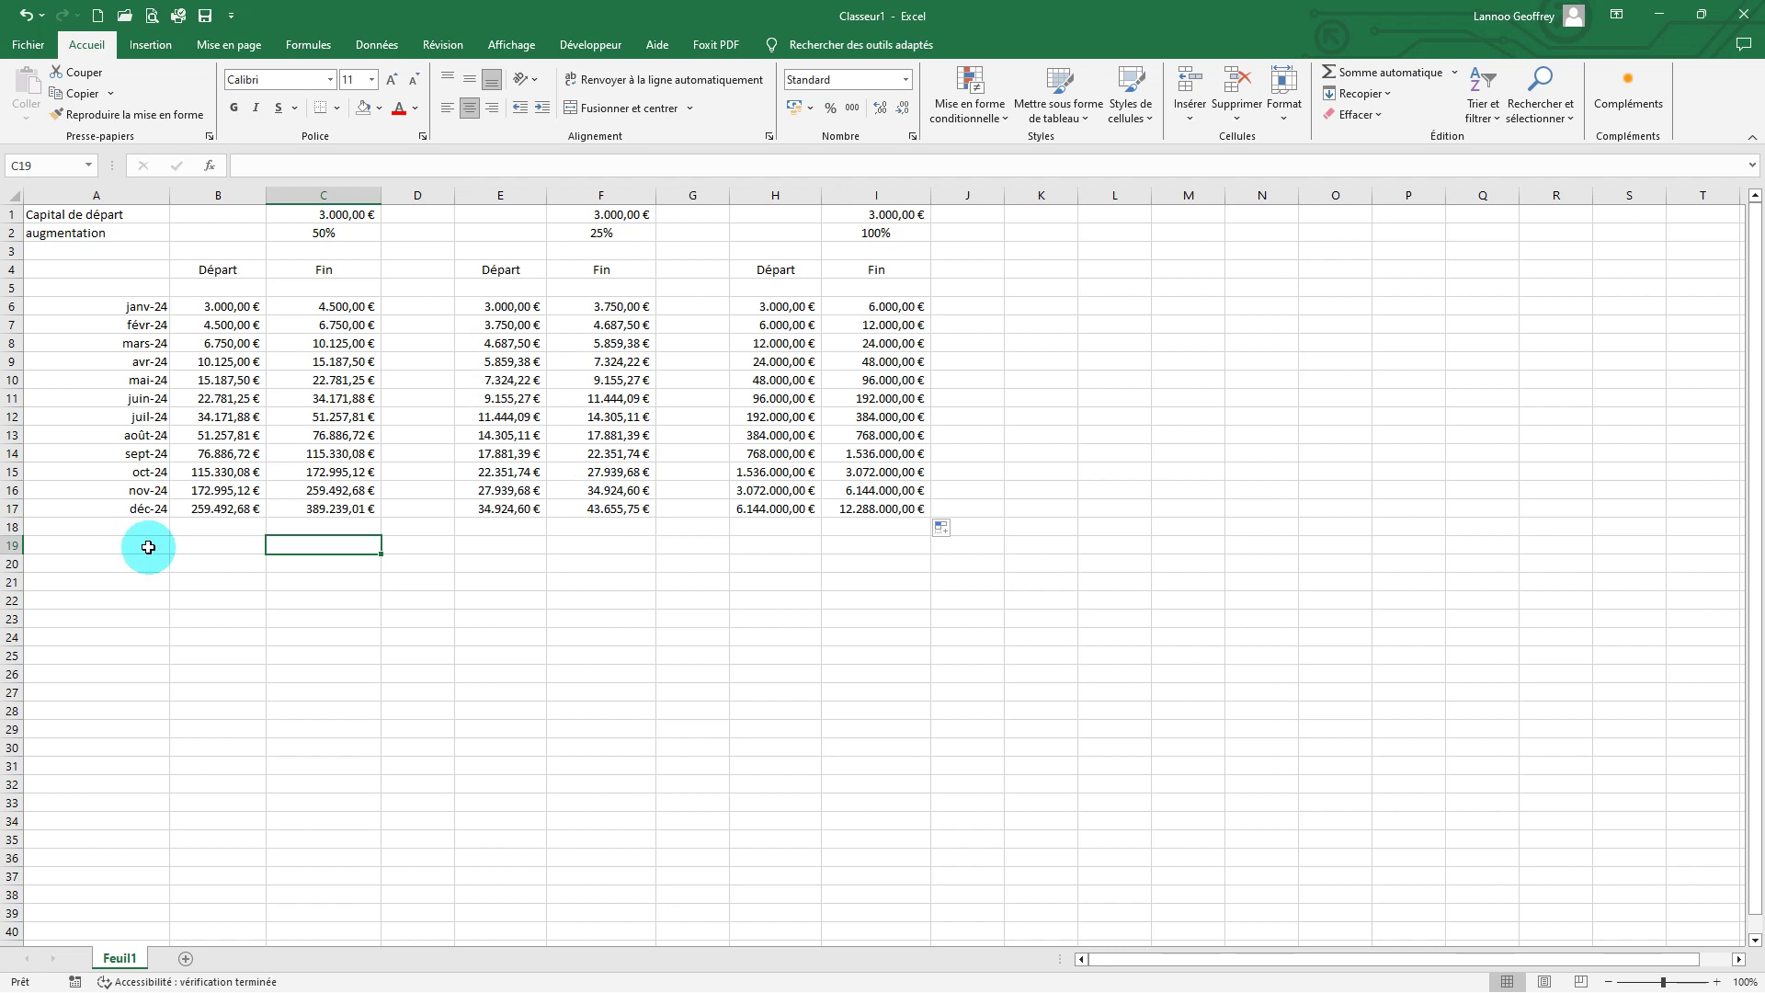
{"action": "left_click", "coordinate": [149, 547]}
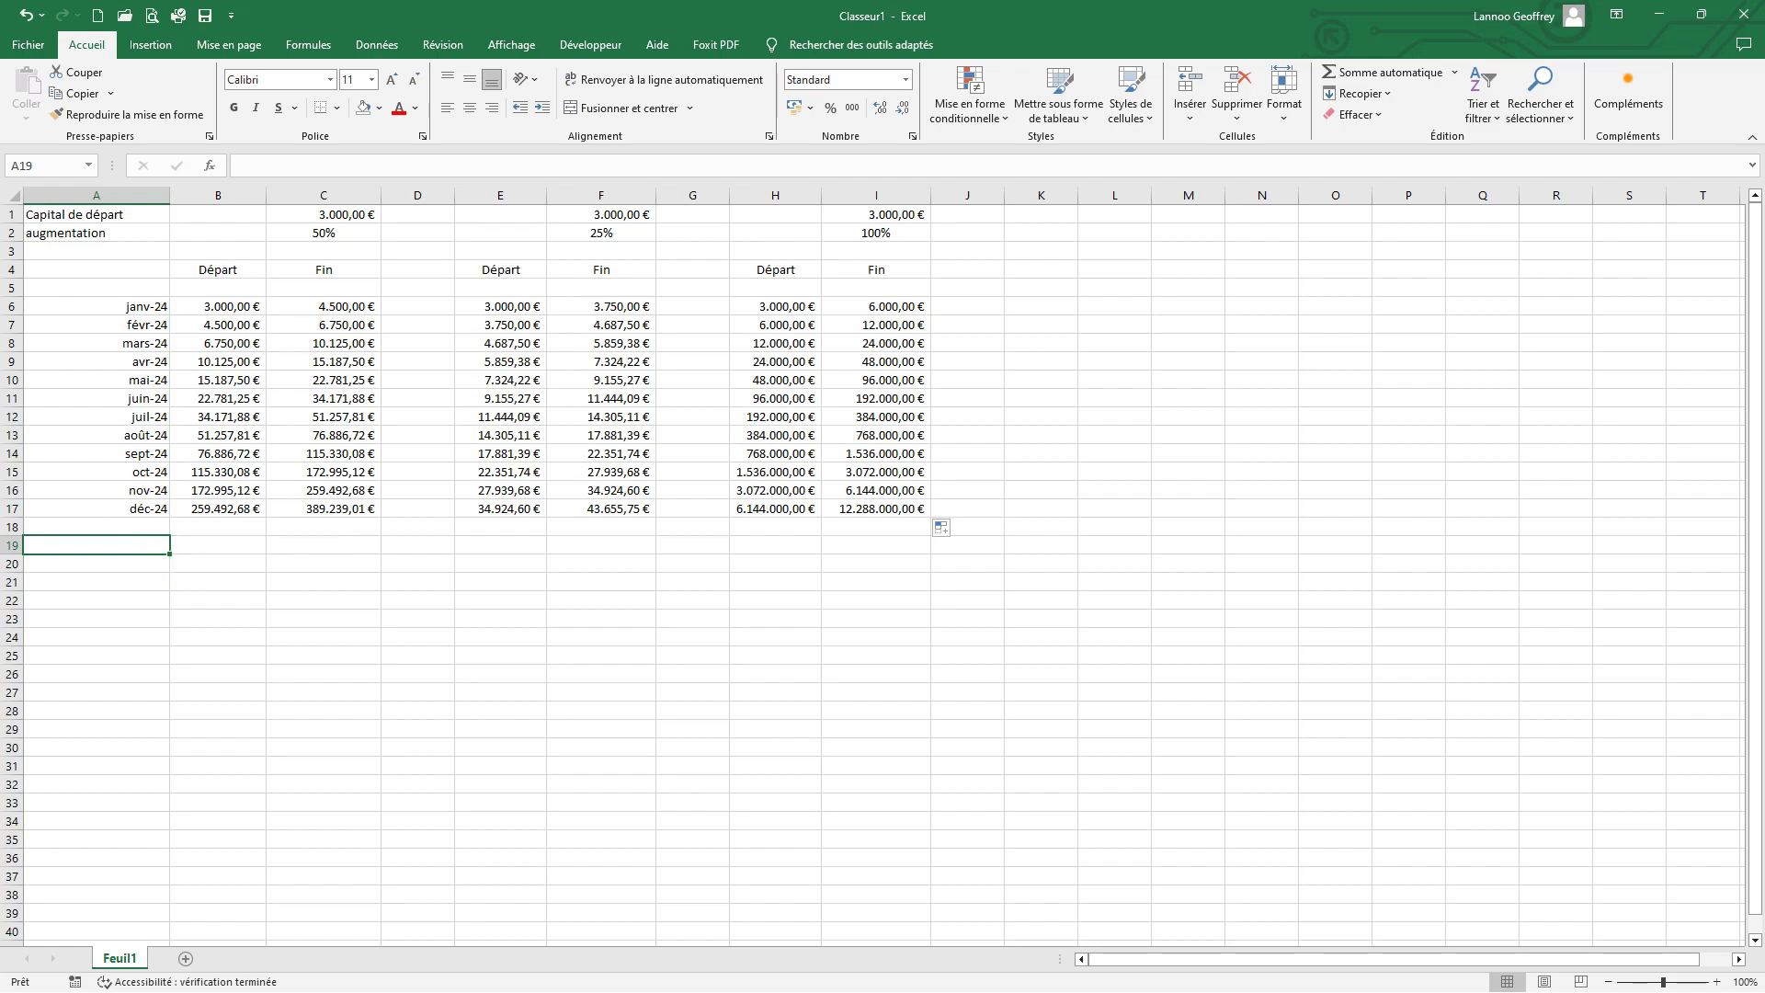
- Switch from Excel to the browser window with the Investing.com Dow Jones chart
{"action": "key", "text": "alt+Tab"}
{"action": "mouse_move", "coordinate": [995, 344]}
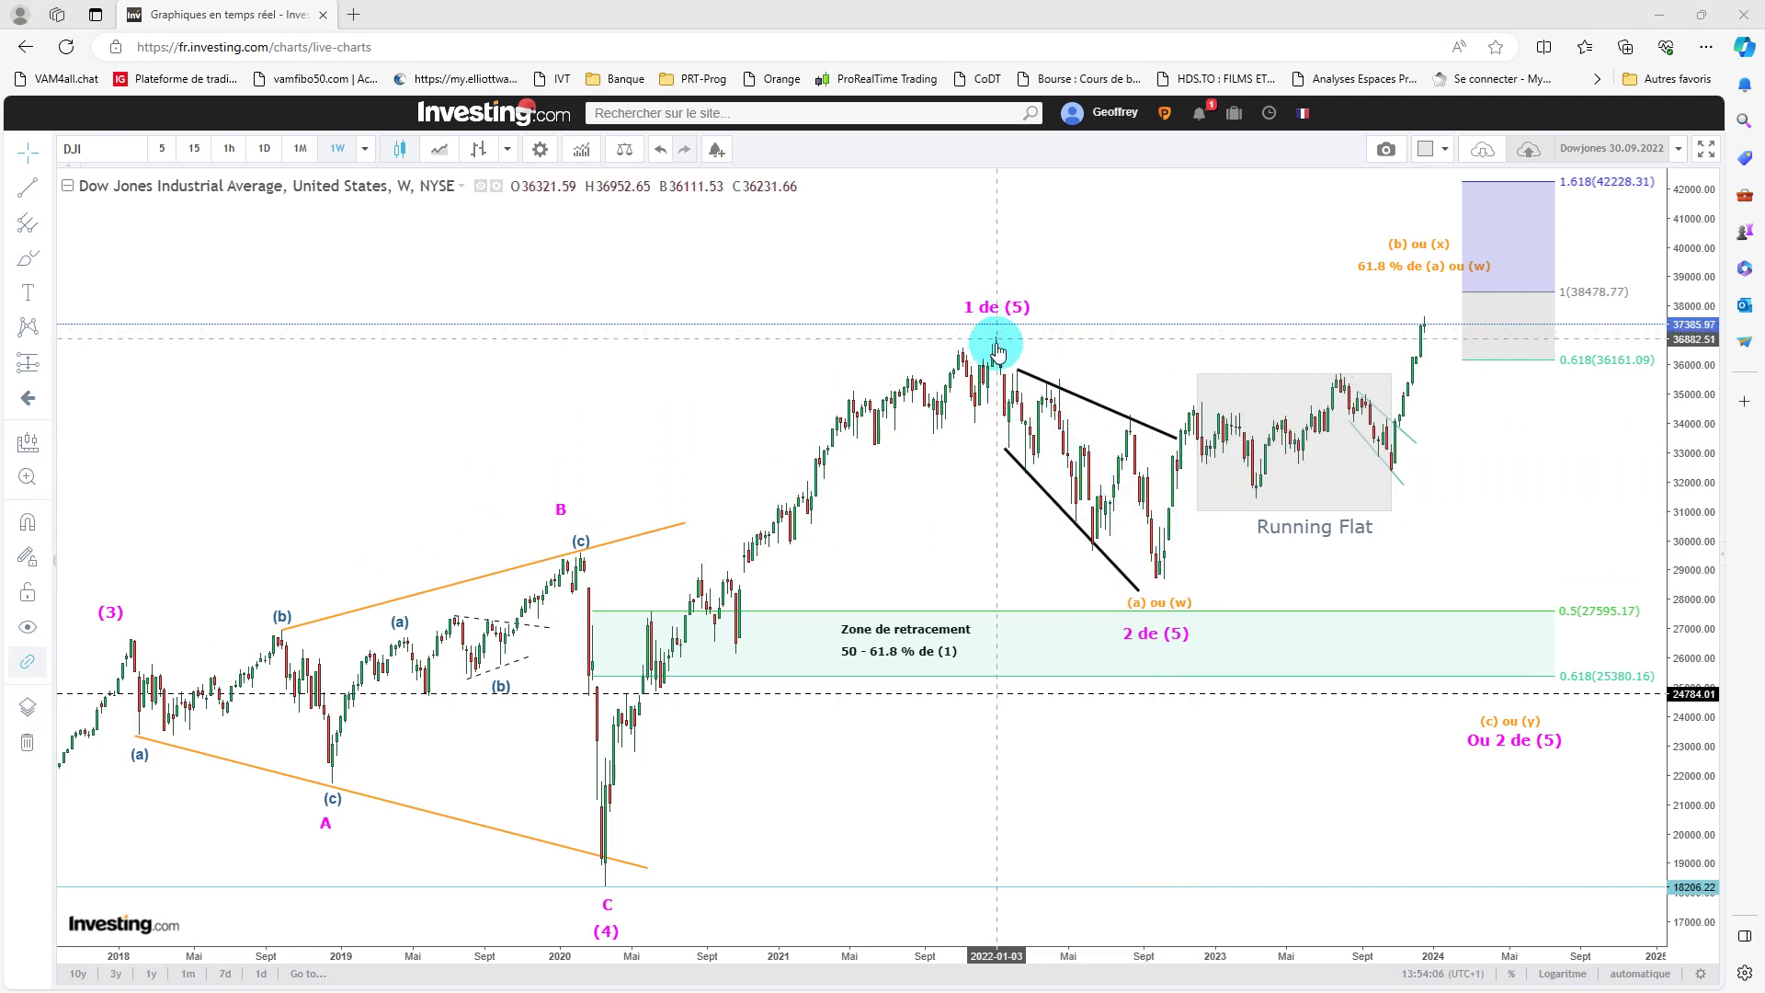
{"action": "left_click", "coordinate": [1116, 571]}
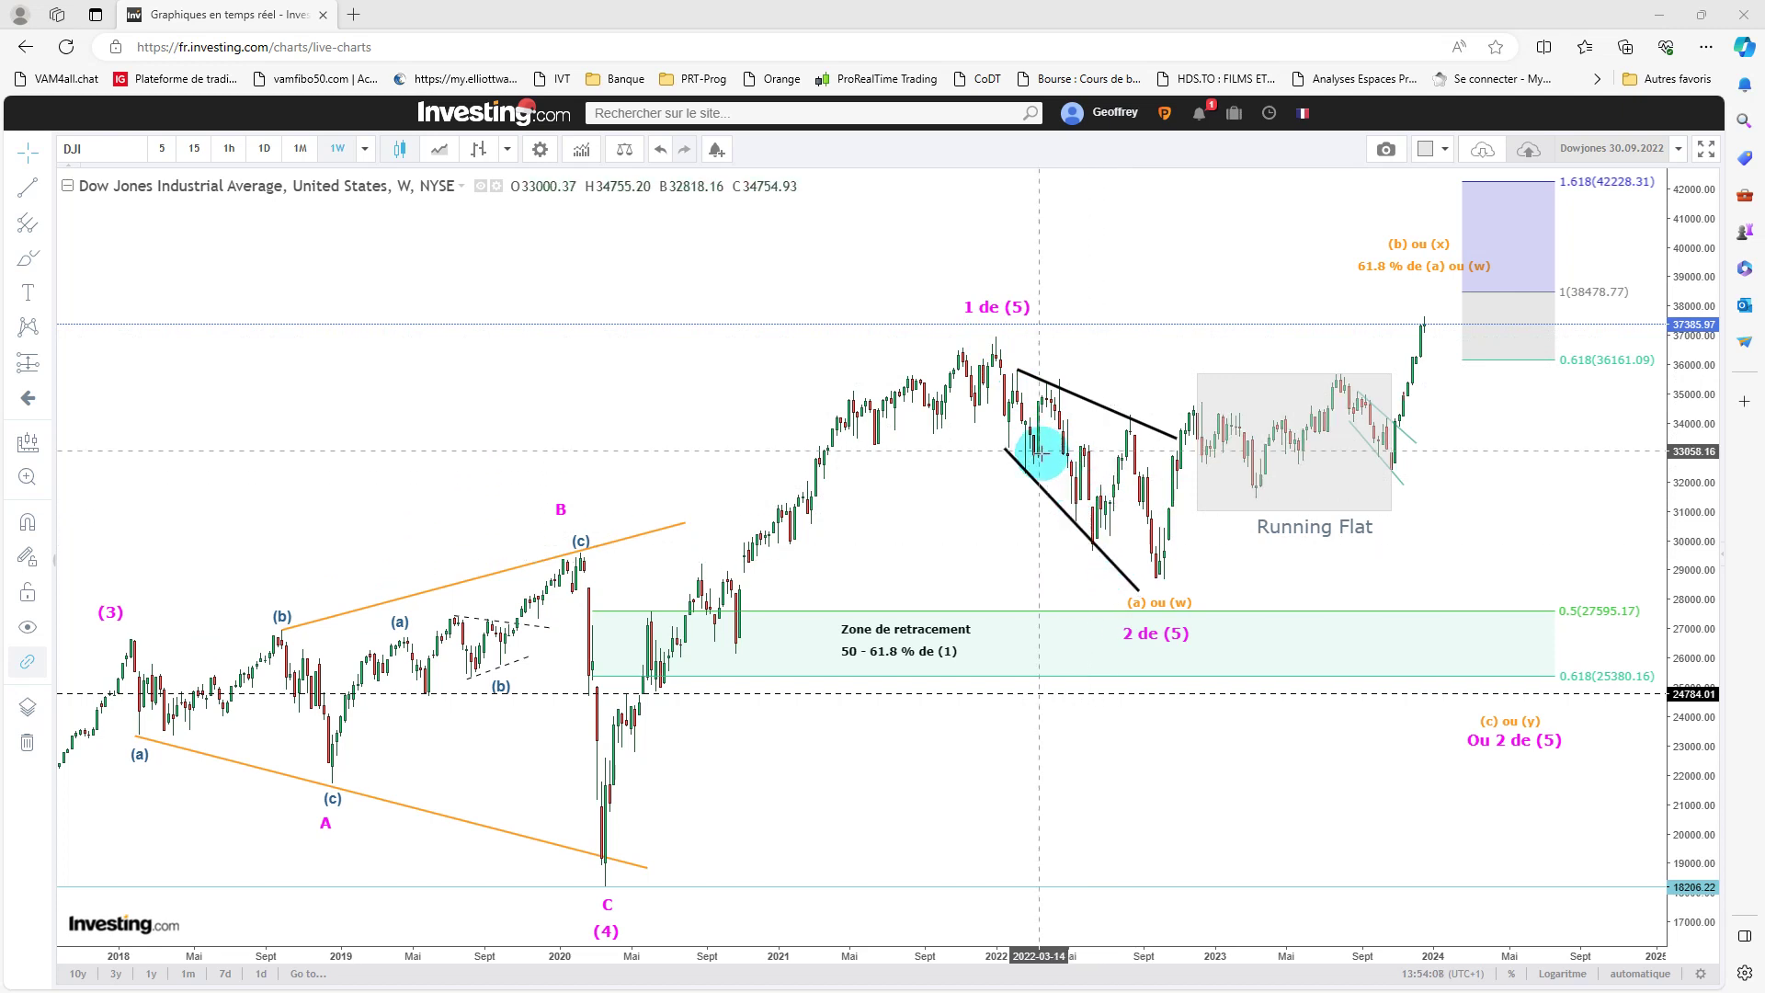
{"action": "left_click", "coordinate": [1098, 517]}
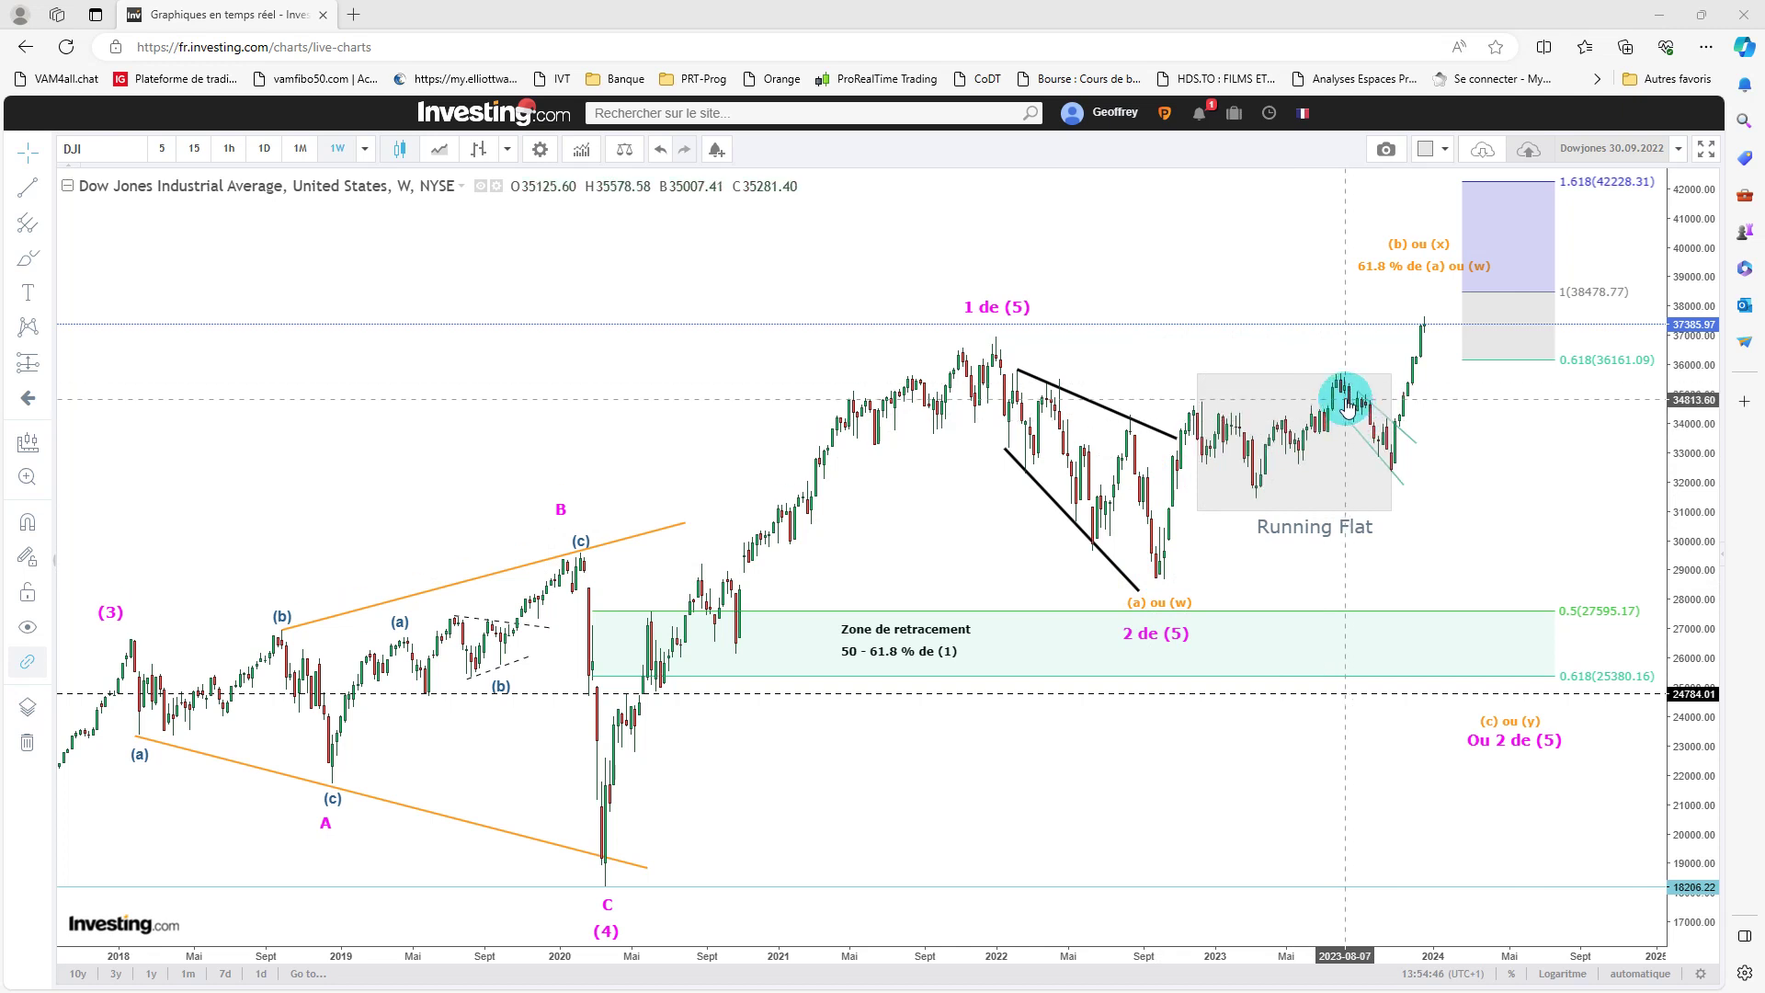
{"action": "left_click", "coordinate": [1199, 420]}
{"action": "left_click", "coordinate": [1377, 468]}
{"action": "left_click", "coordinate": [1444, 674]}
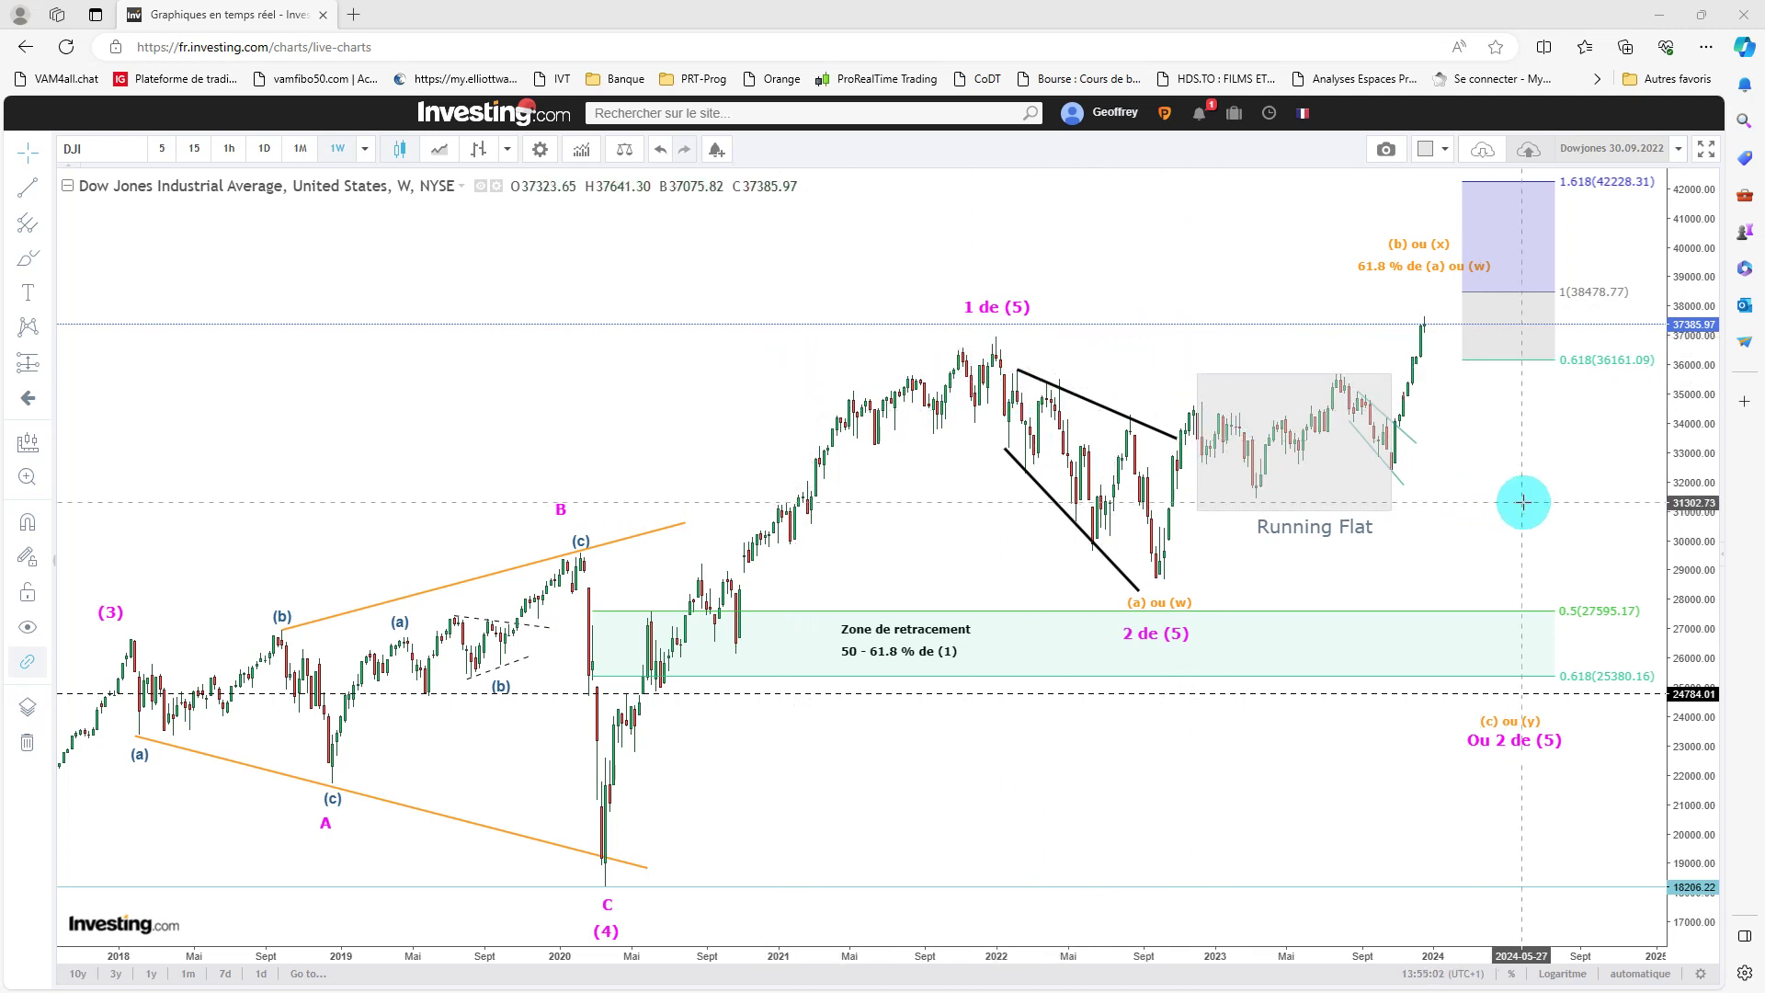
- Zoom in on 2021–2025, stretch the price scale taller, and shift the chart up and right
{"action": "scroll", "coordinate": [1542, 499], "scroll_direction": "up", "scroll_amount": 2}
{"action": "scroll", "coordinate": [1526, 505], "scroll_direction": "up", "scroll_amount": 2}
{"action": "left_click_drag", "start_coordinate": [1457, 515], "coordinate": [1395, 663]}
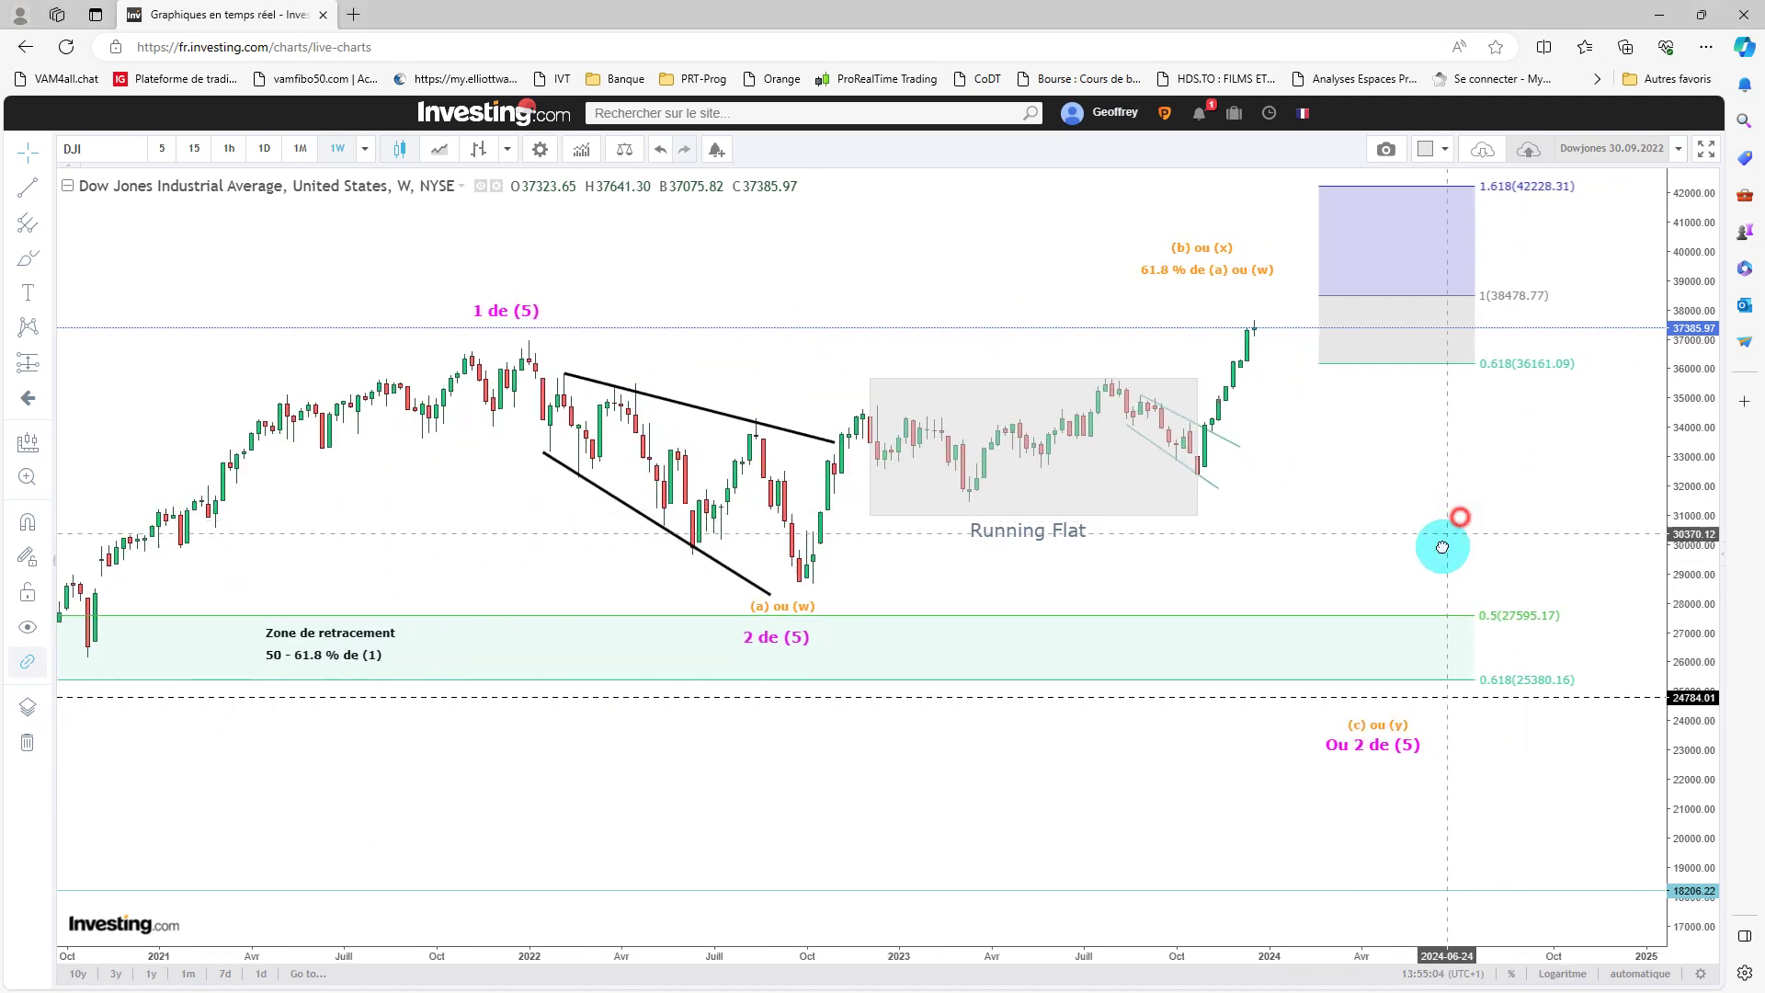
{"action": "left_click_drag", "start_coordinate": [1693, 360], "coordinate": [1694, 203]}
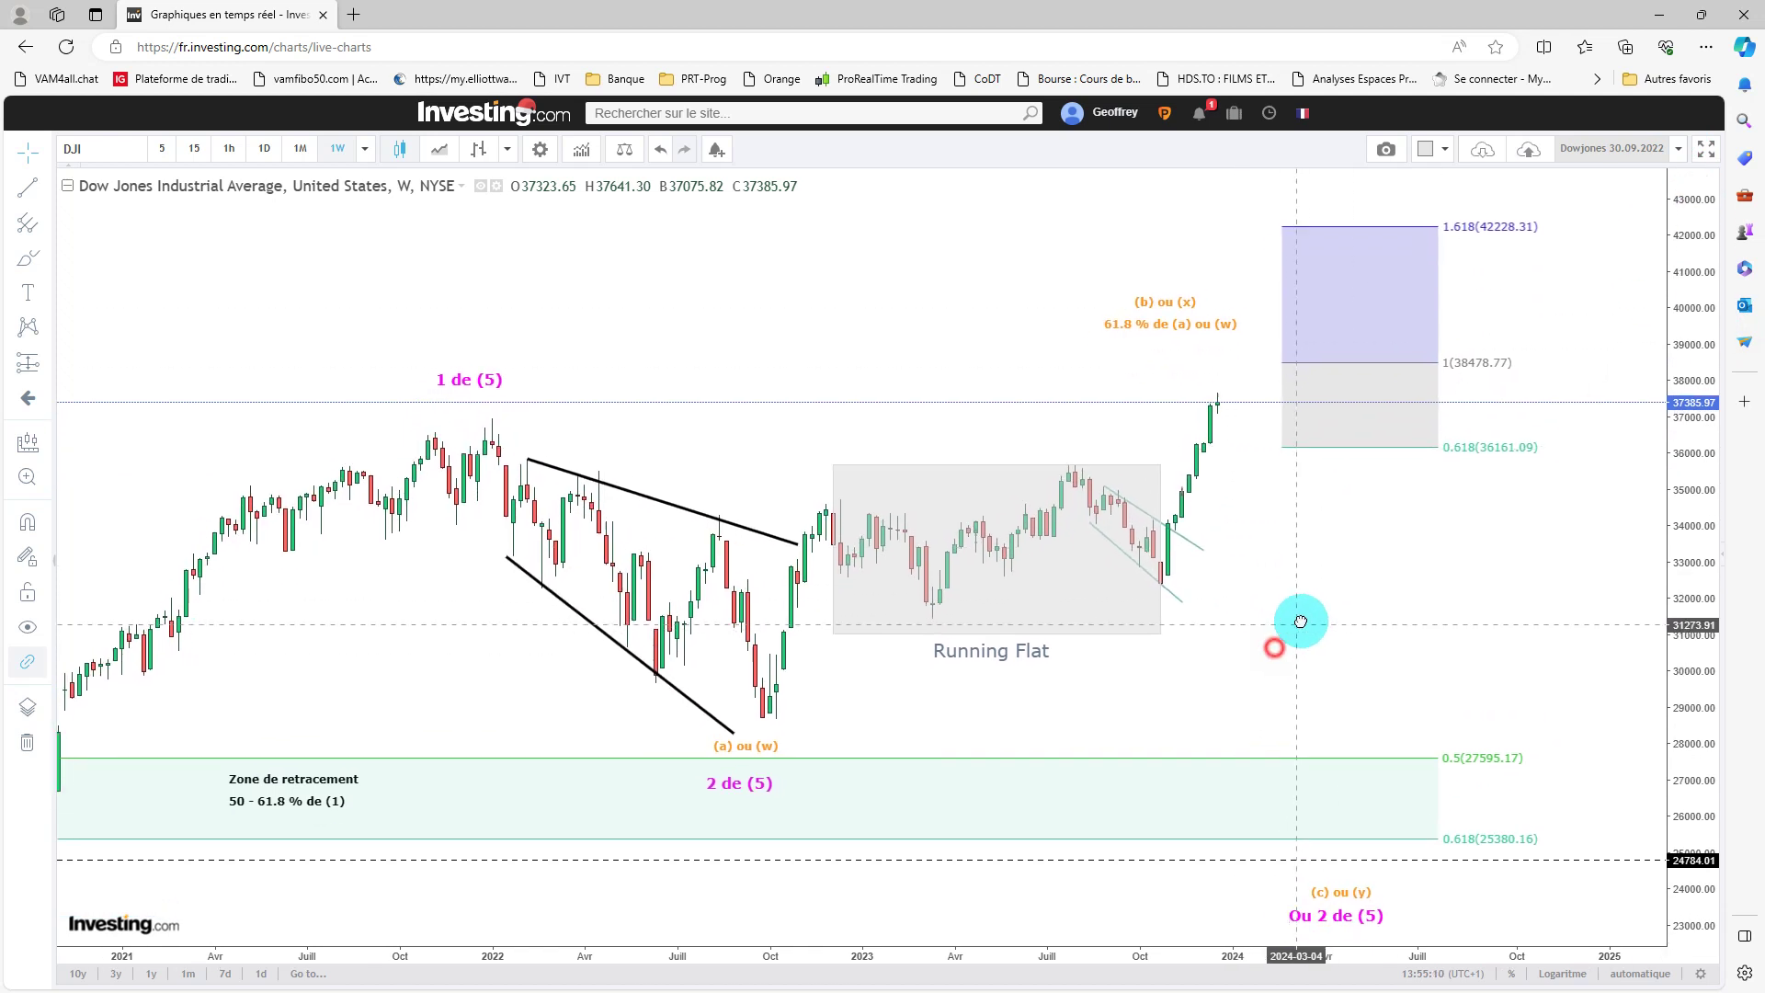
{"action": "left_click_drag", "start_coordinate": [1270, 641], "coordinate": [1317, 603]}
{"action": "left_click_drag", "start_coordinate": [1192, 680], "coordinate": [1181, 682]}
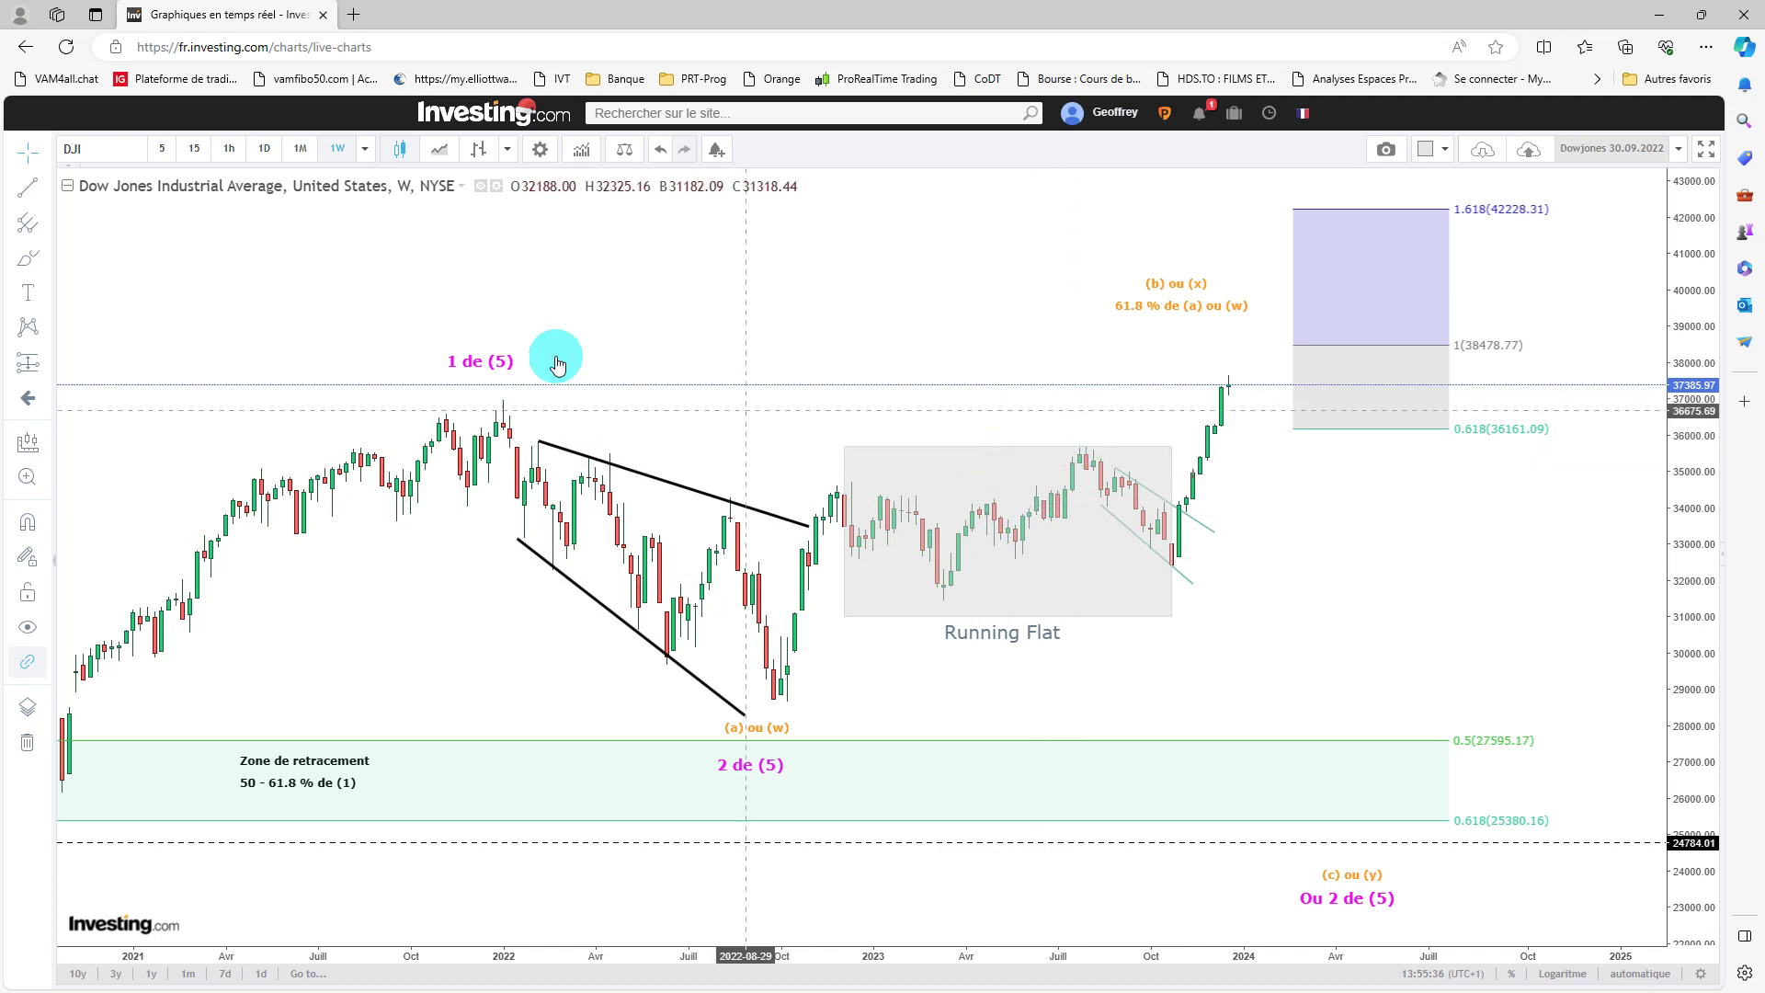
- Switch to the Brush tool, sketch trial strokes up from the October 2022 low, then delete them
{"action": "left_click", "coordinate": [46, 156]}
{"action": "left_click", "coordinate": [16, 253]}
{"action": "left_click", "coordinate": [780, 699]}
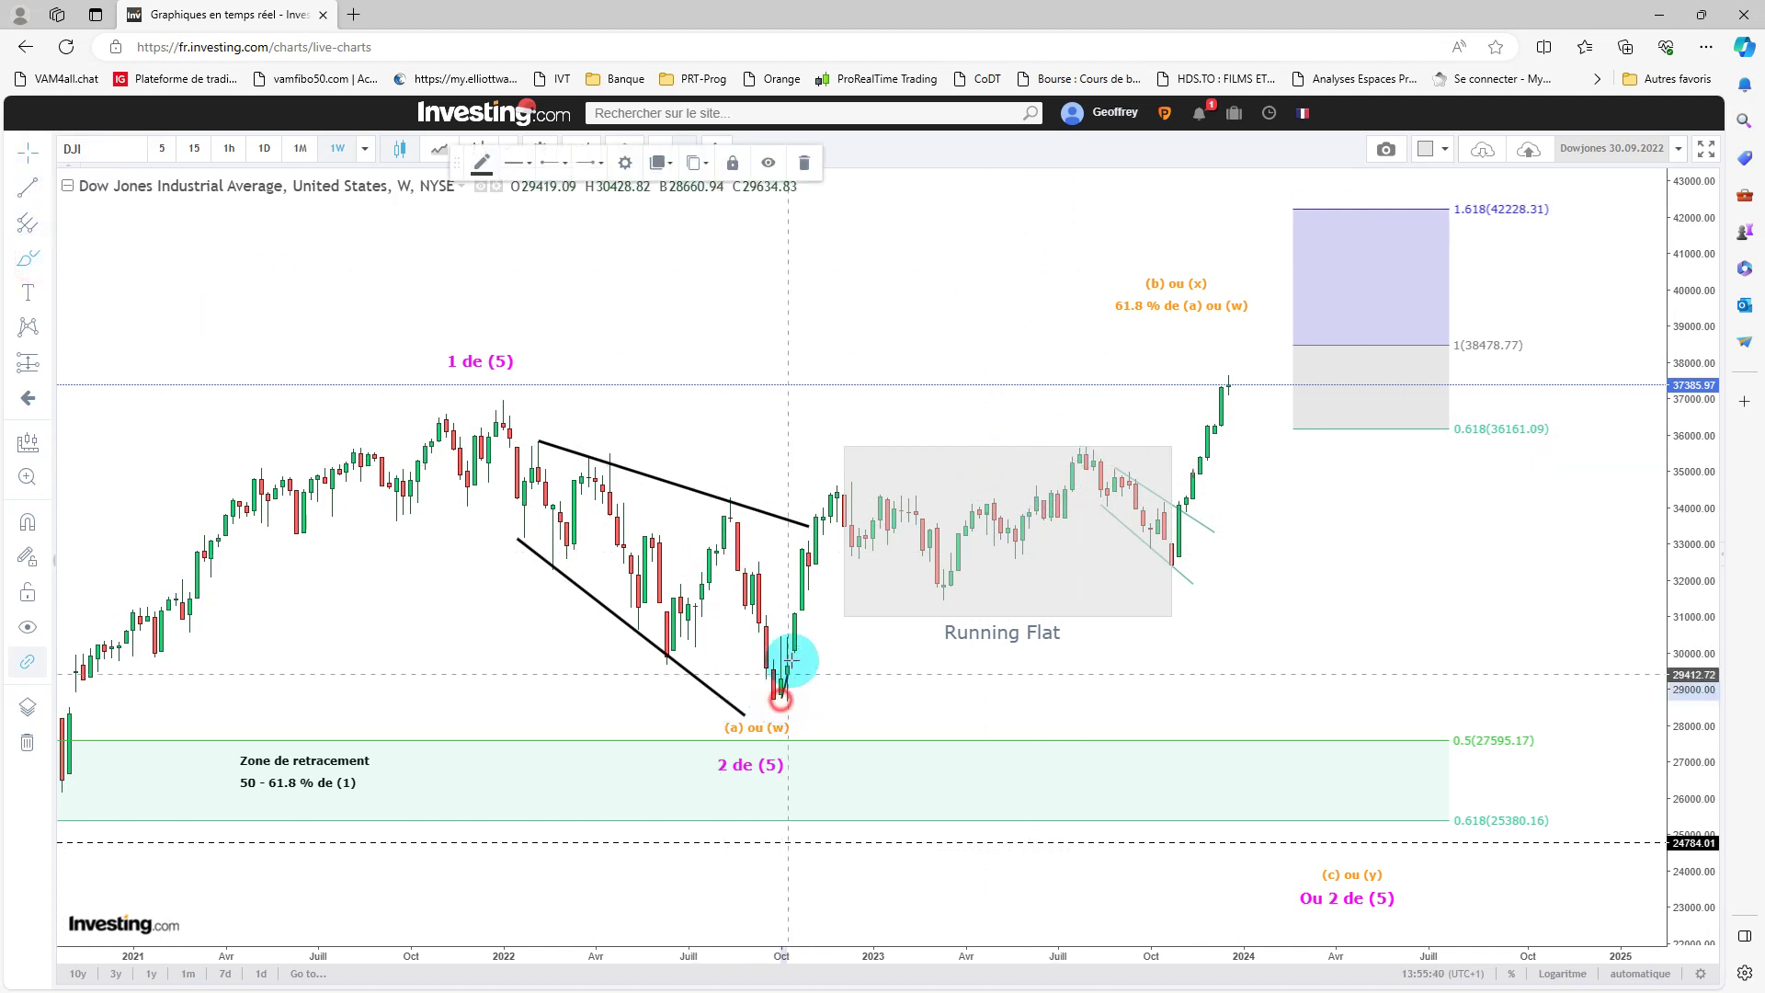
{"action": "left_click_drag", "start_coordinate": [790, 660], "coordinate": [844, 473]}
{"action": "left_click_drag", "start_coordinate": [942, 581], "coordinate": [1080, 452]}
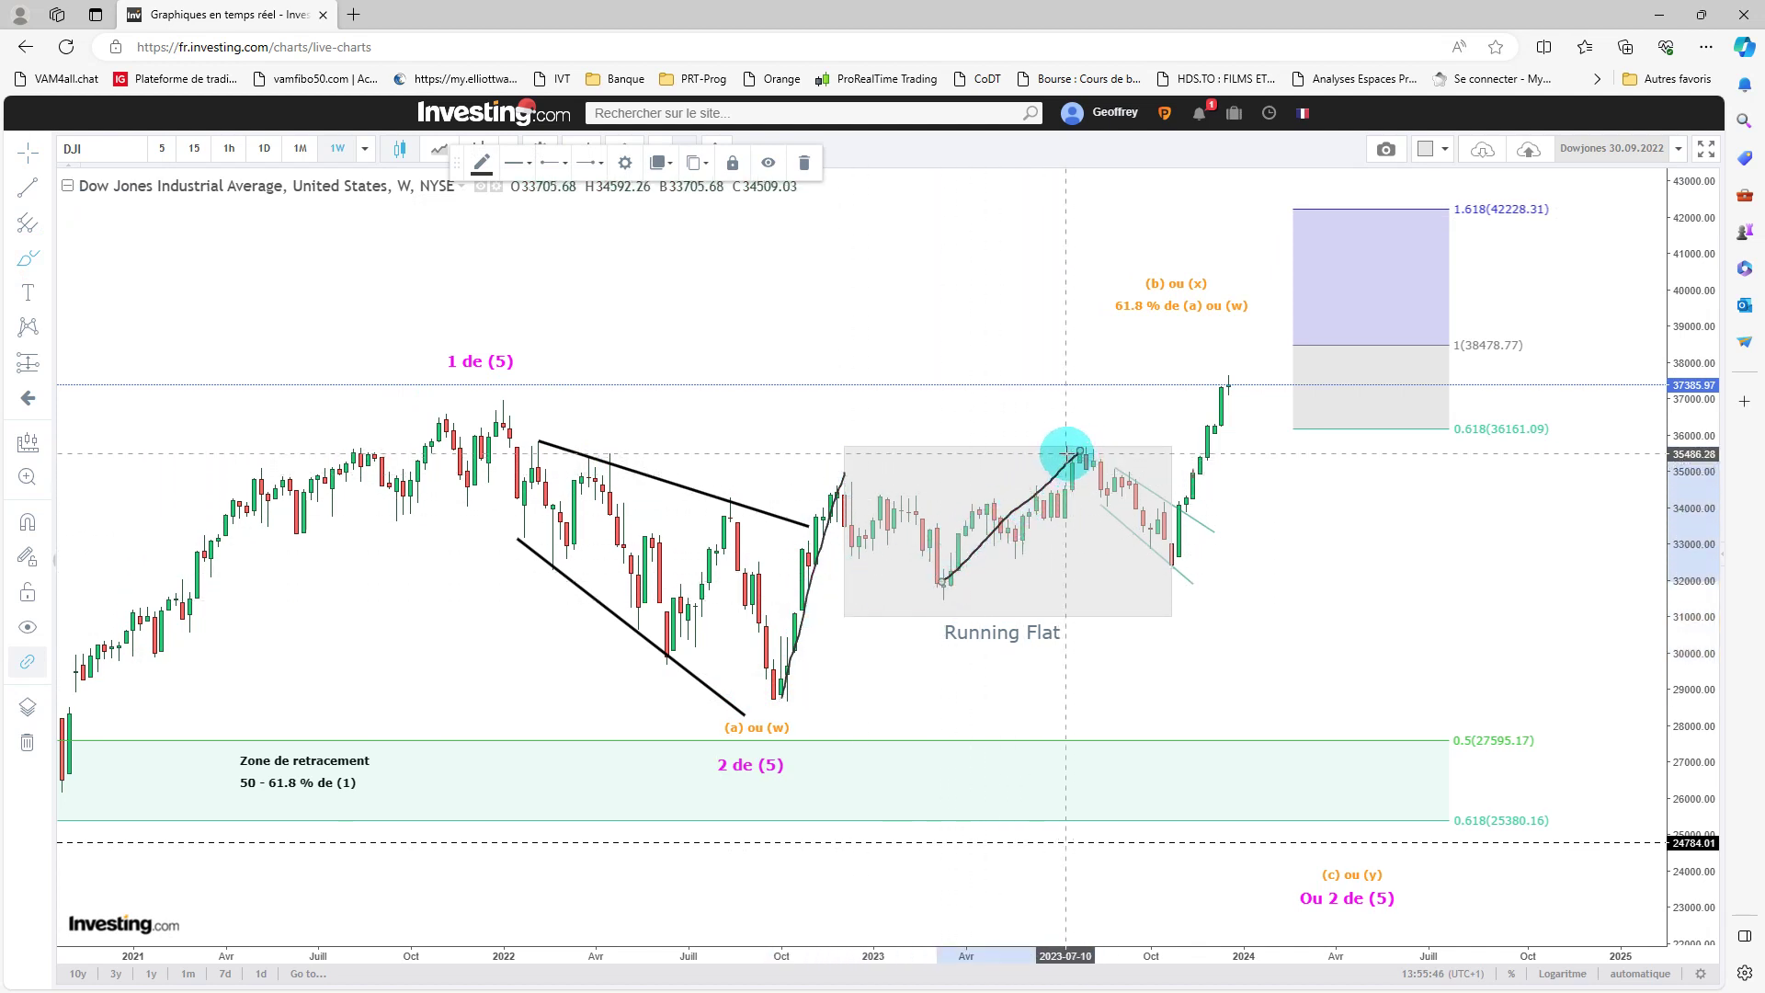
{"action": "key", "text": "Delete"}
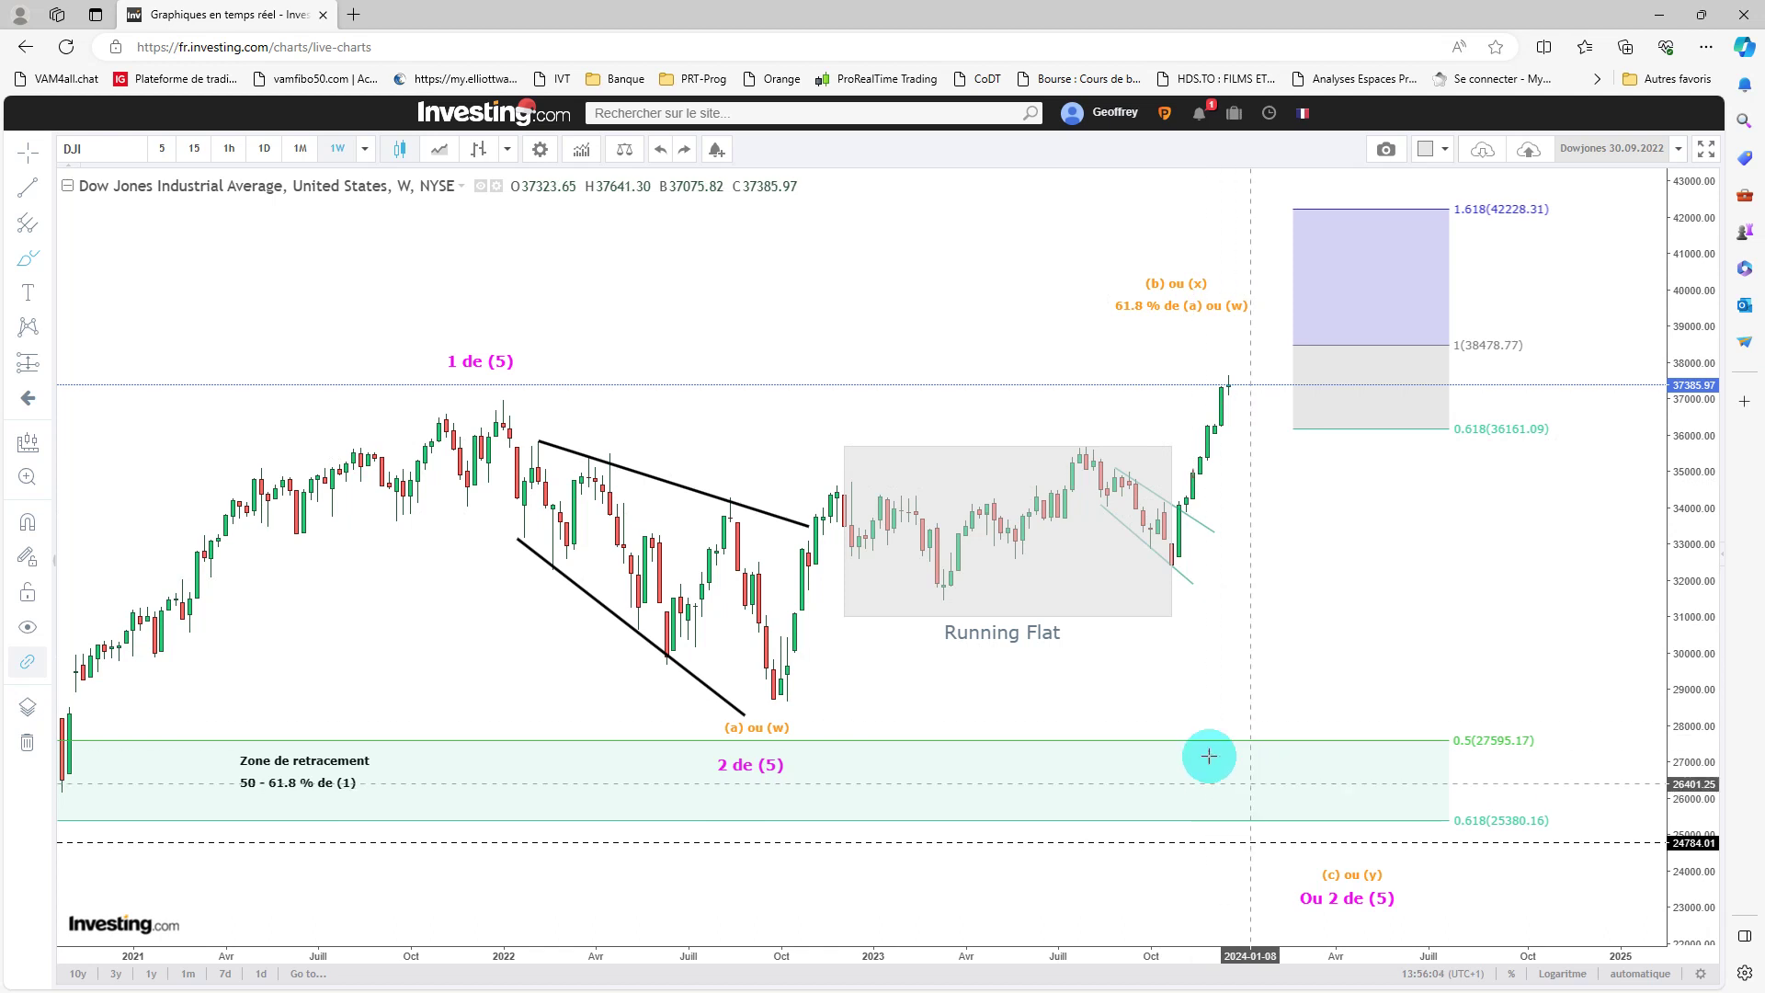
- Try a long projected wave from the 2022 high, delete it, then draw a black wave inside the Running Flat box
{"action": "mouse_move", "coordinate": [499, 402]}
{"action": "left_mouse_down"}
{"action": "mouse_move", "coordinate": [733, 715]}
{"action": "mouse_move", "coordinate": [1264, 796]}
{"action": "mouse_move", "coordinate": [1477, 219]}
{"action": "left_mouse_up"}
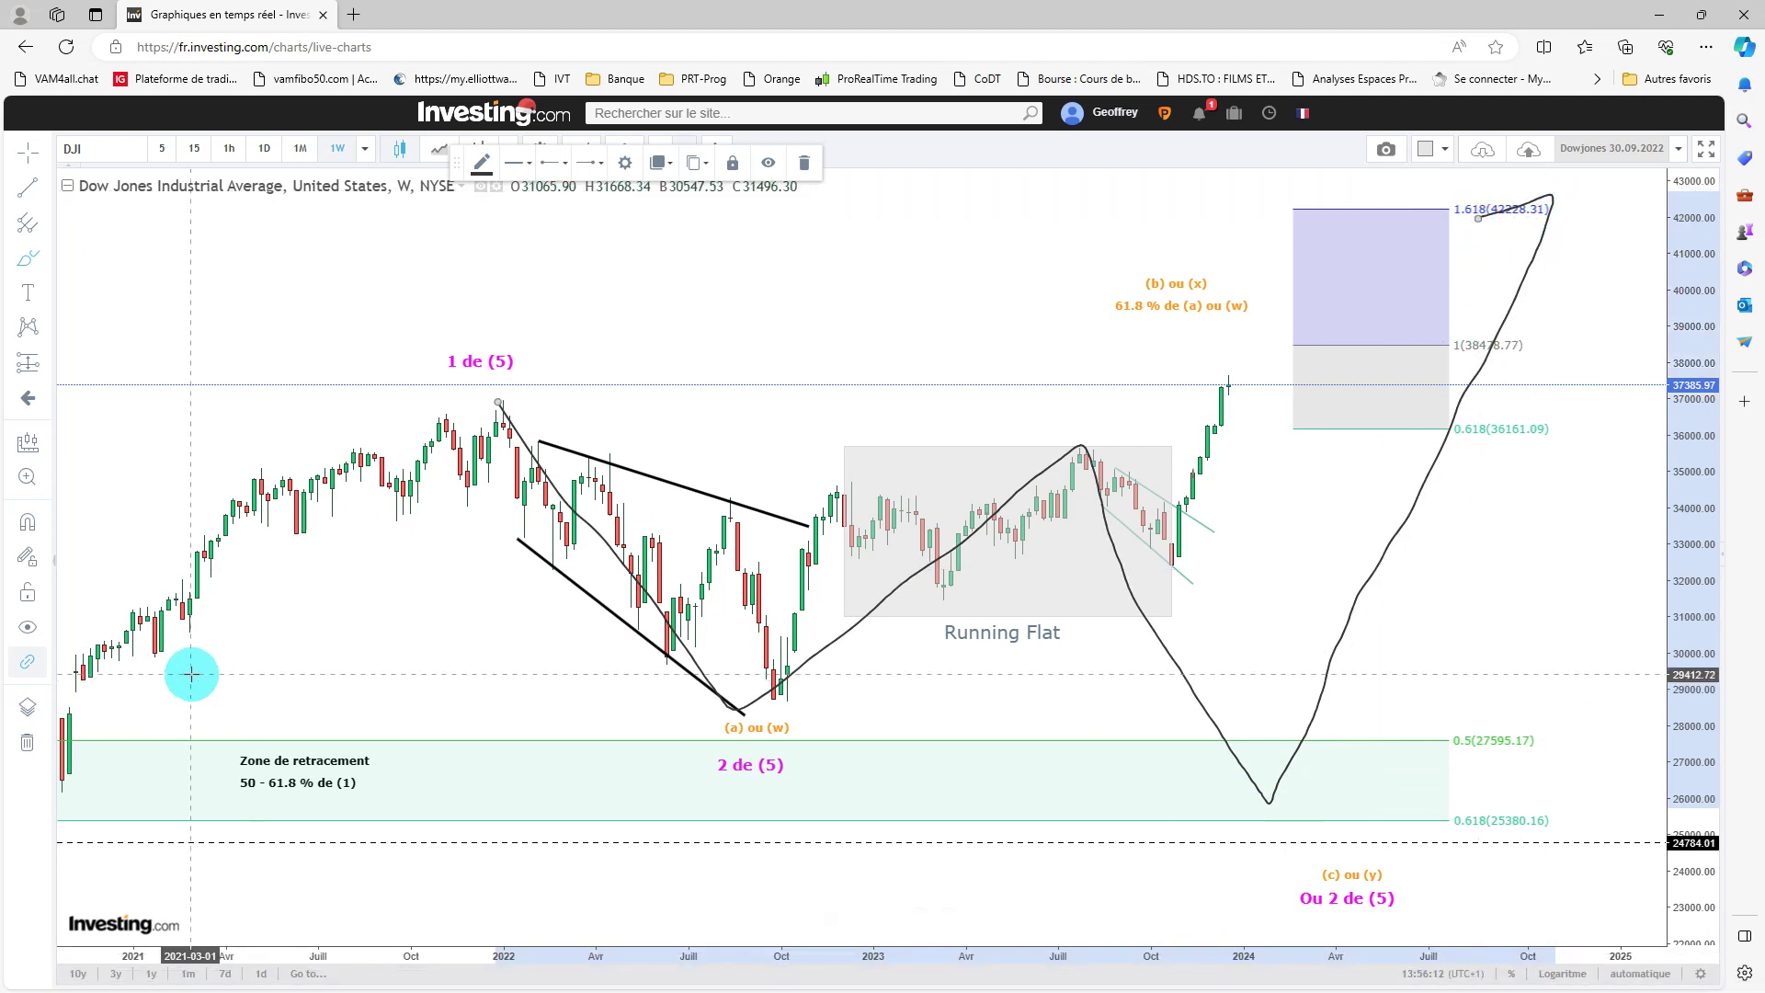
{"action": "key", "text": "Delete"}
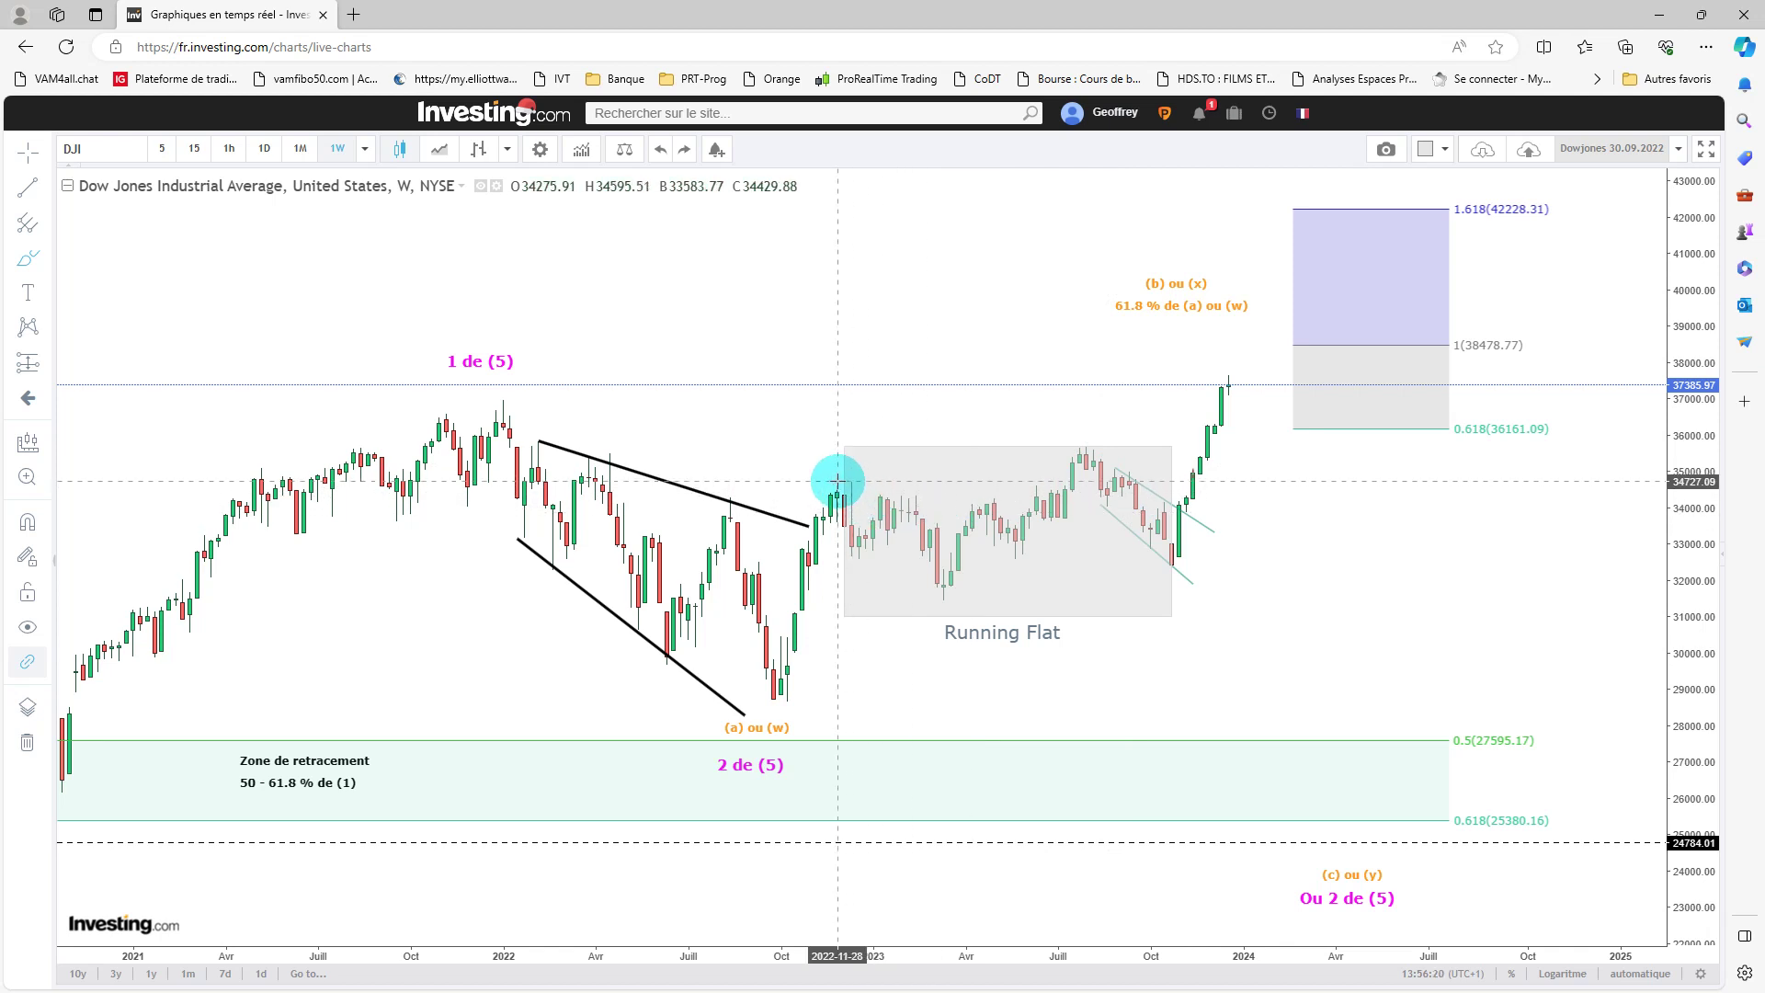
{"action": "mouse_move", "coordinate": [848, 480]}
{"action": "left_mouse_down"}
{"action": "mouse_move", "coordinate": [894, 505]}
{"action": "mouse_move", "coordinate": [934, 591]}
{"action": "mouse_move", "coordinate": [957, 563]}
{"action": "mouse_move", "coordinate": [1018, 553]}
{"action": "mouse_move", "coordinate": [1073, 448]}
{"action": "mouse_move", "coordinate": [1134, 516]}
{"action": "mouse_move", "coordinate": [1187, 630]}
{"action": "left_mouse_up"}
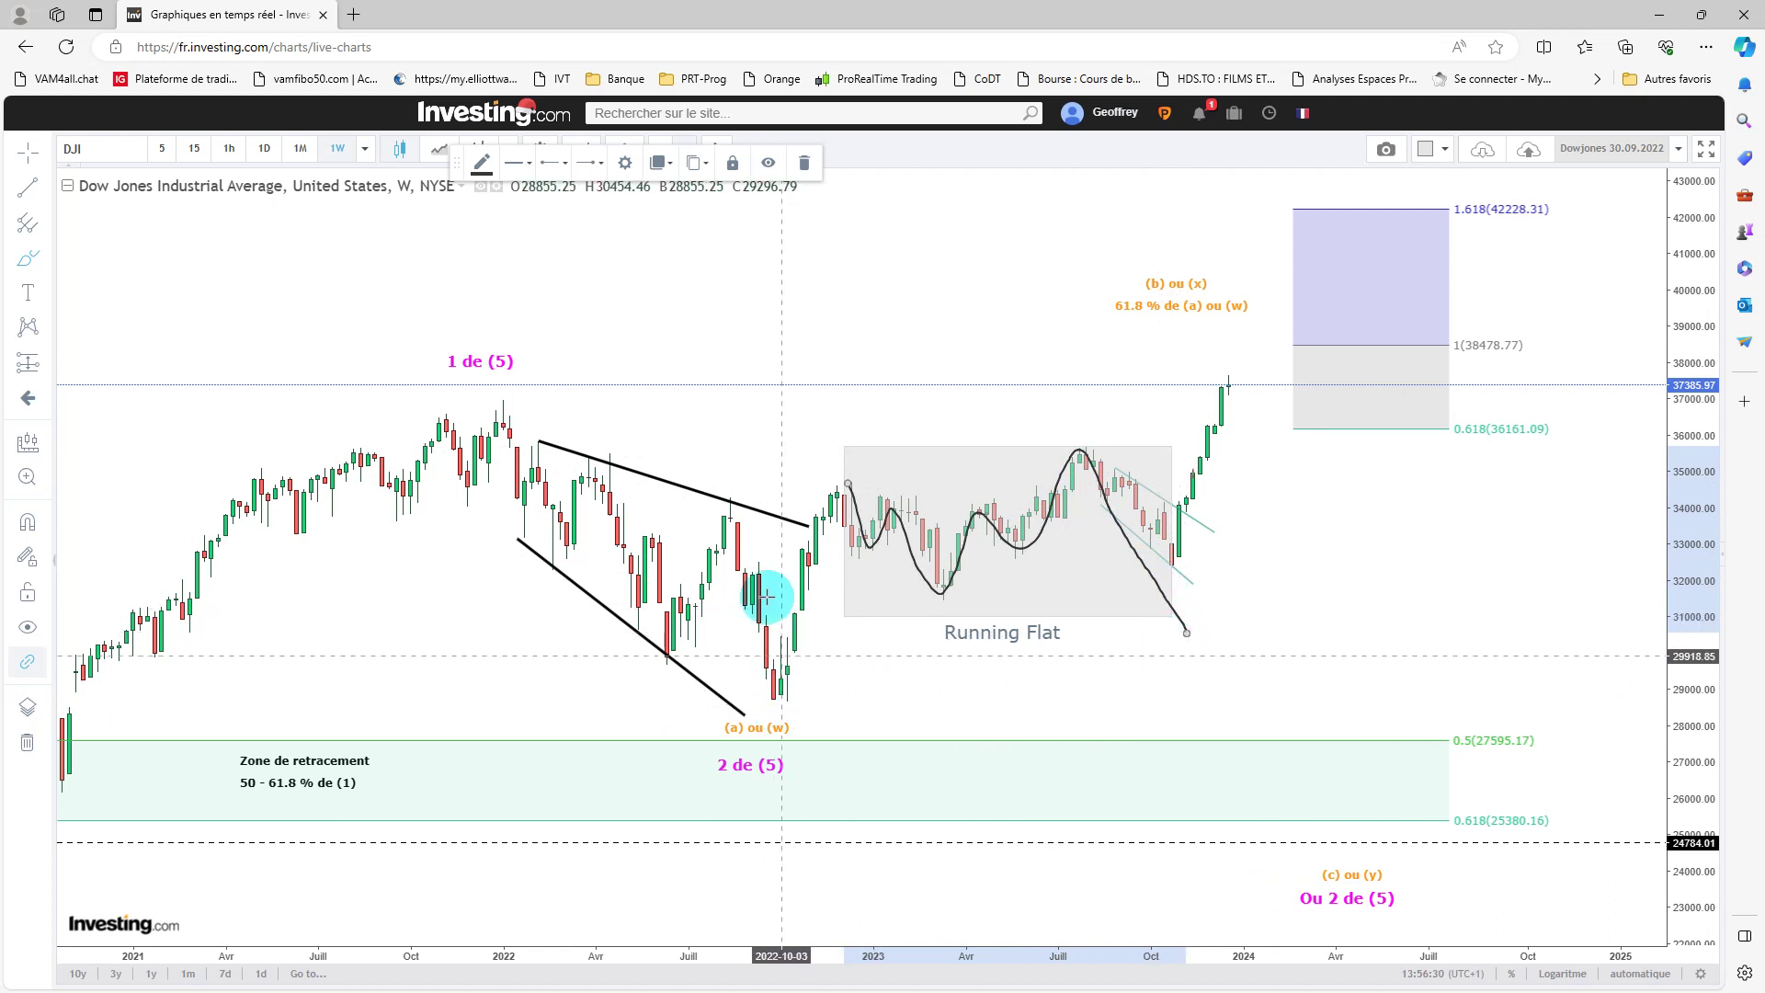
- Set the brush to magenta, draw a projection path from the October 2022 low, then delete it
{"action": "left_click", "coordinate": [483, 164]}
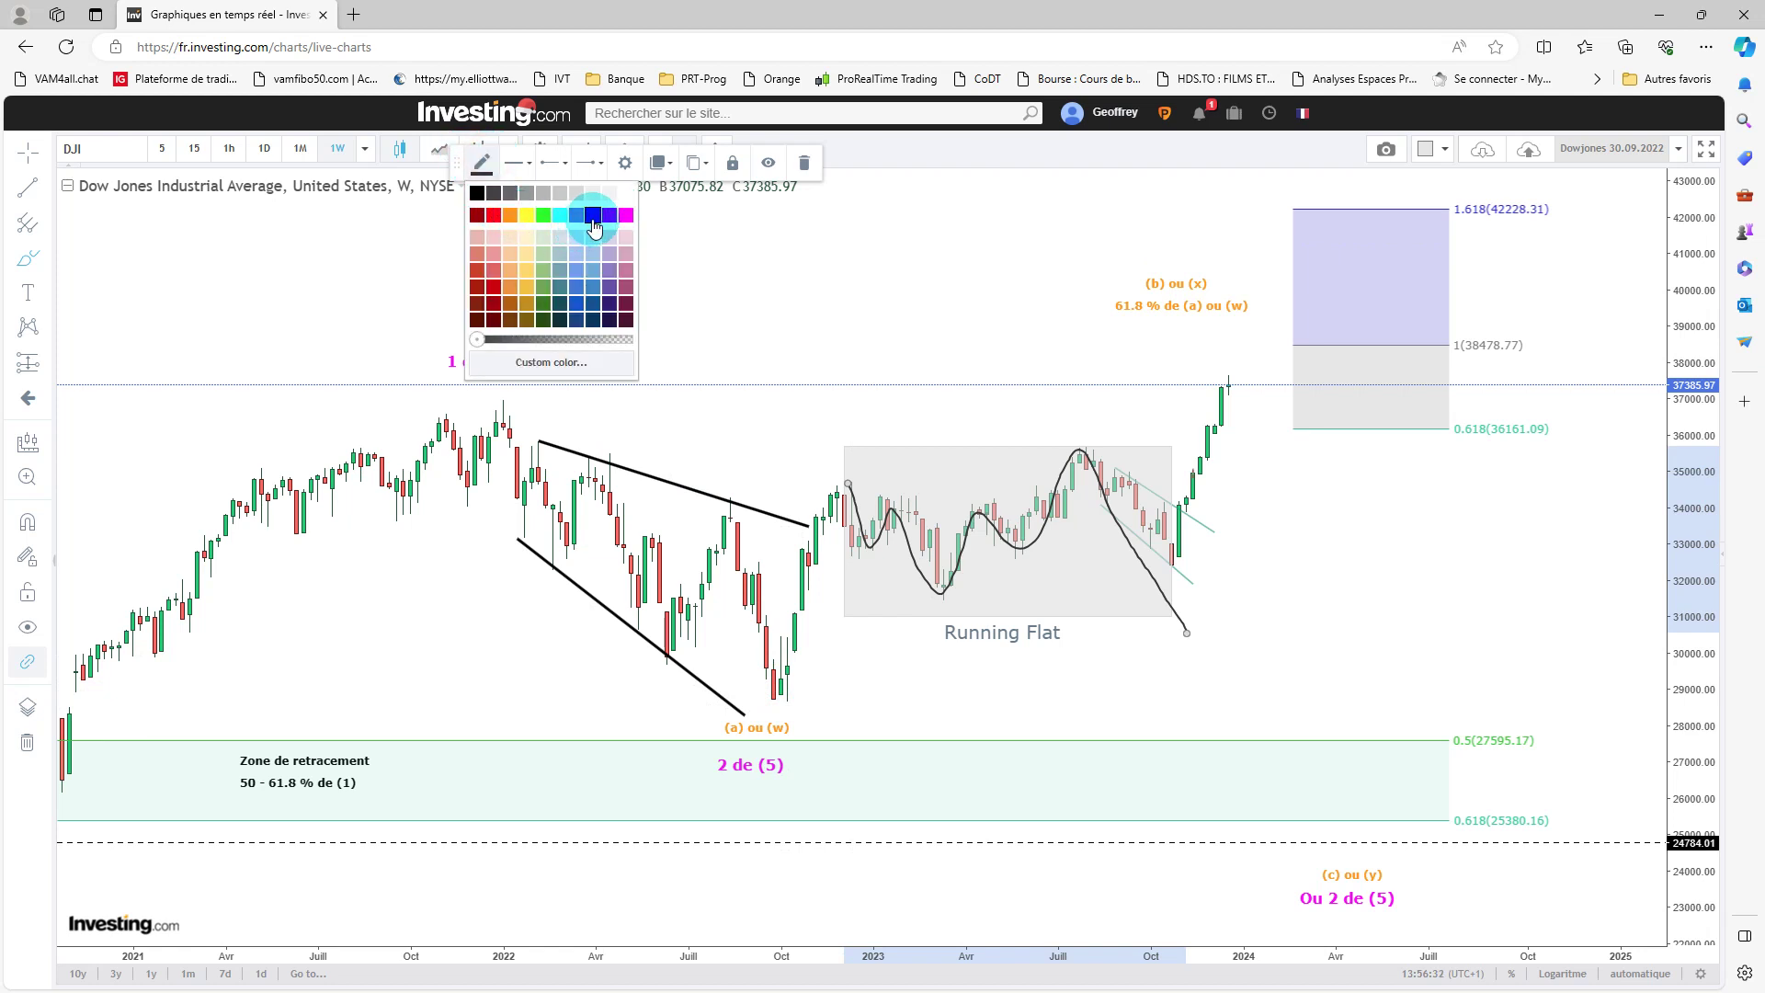
{"action": "left_click", "coordinate": [626, 216]}
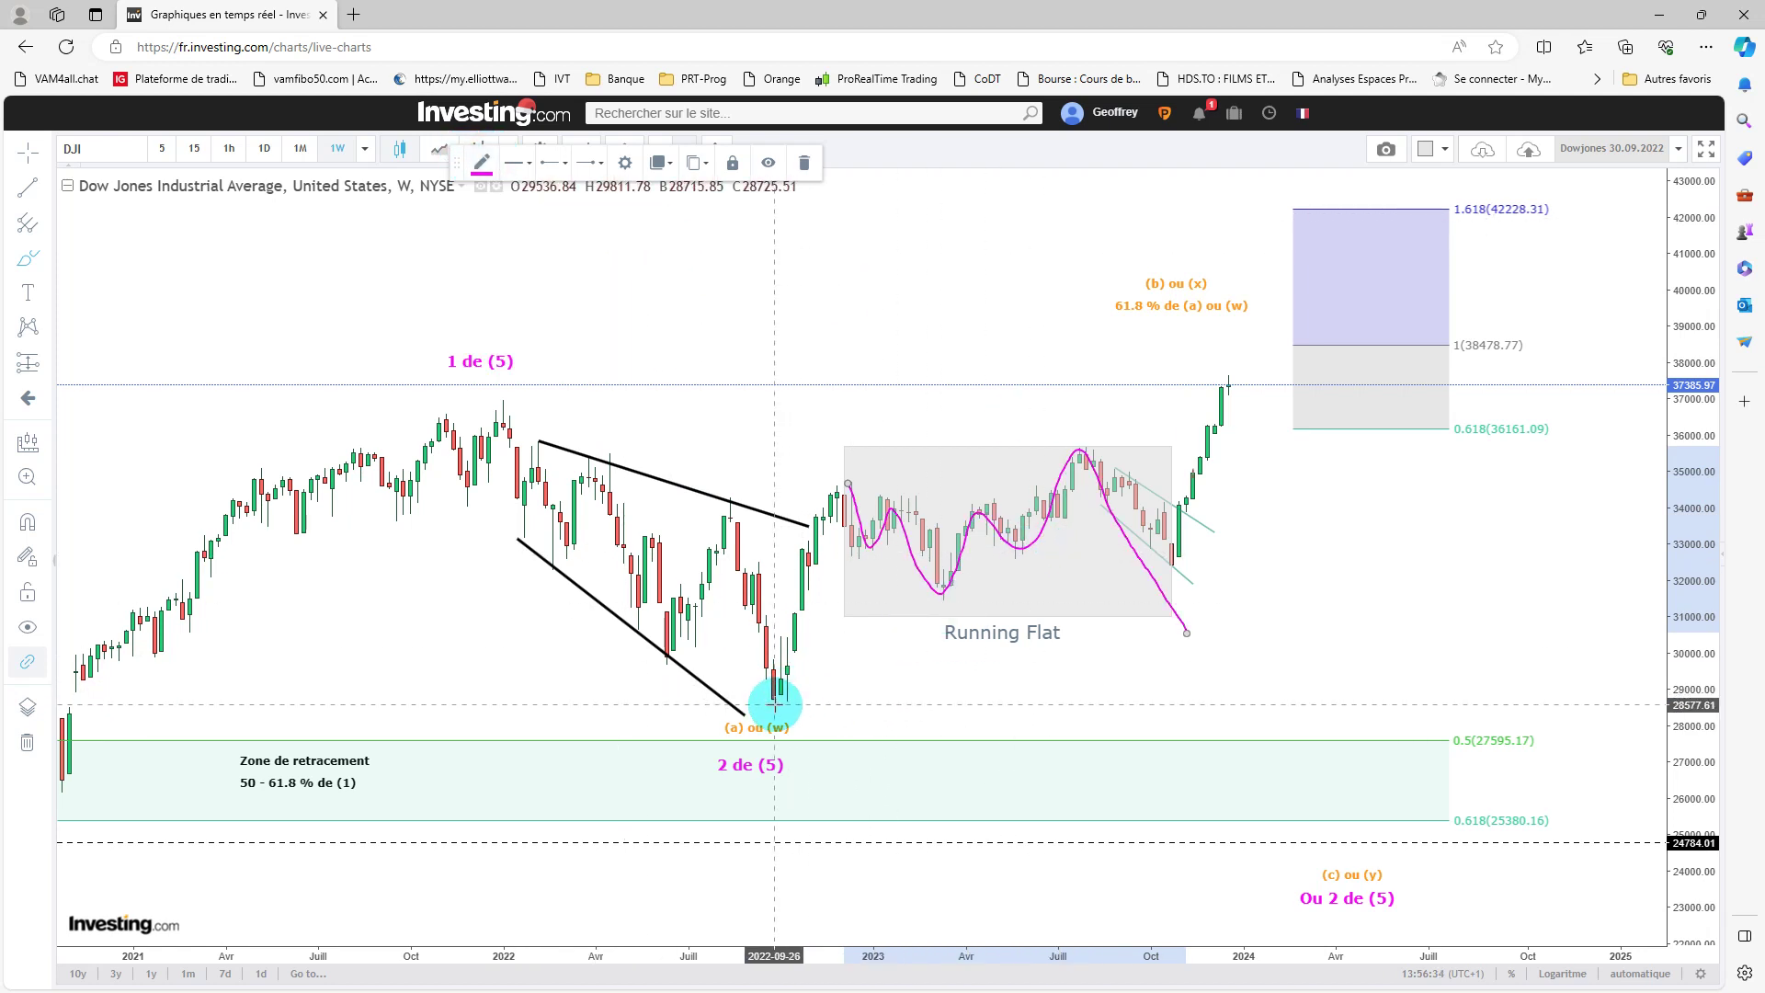
{"action": "left_click", "coordinate": [477, 162]}
{"action": "left_click", "coordinate": [478, 189]}
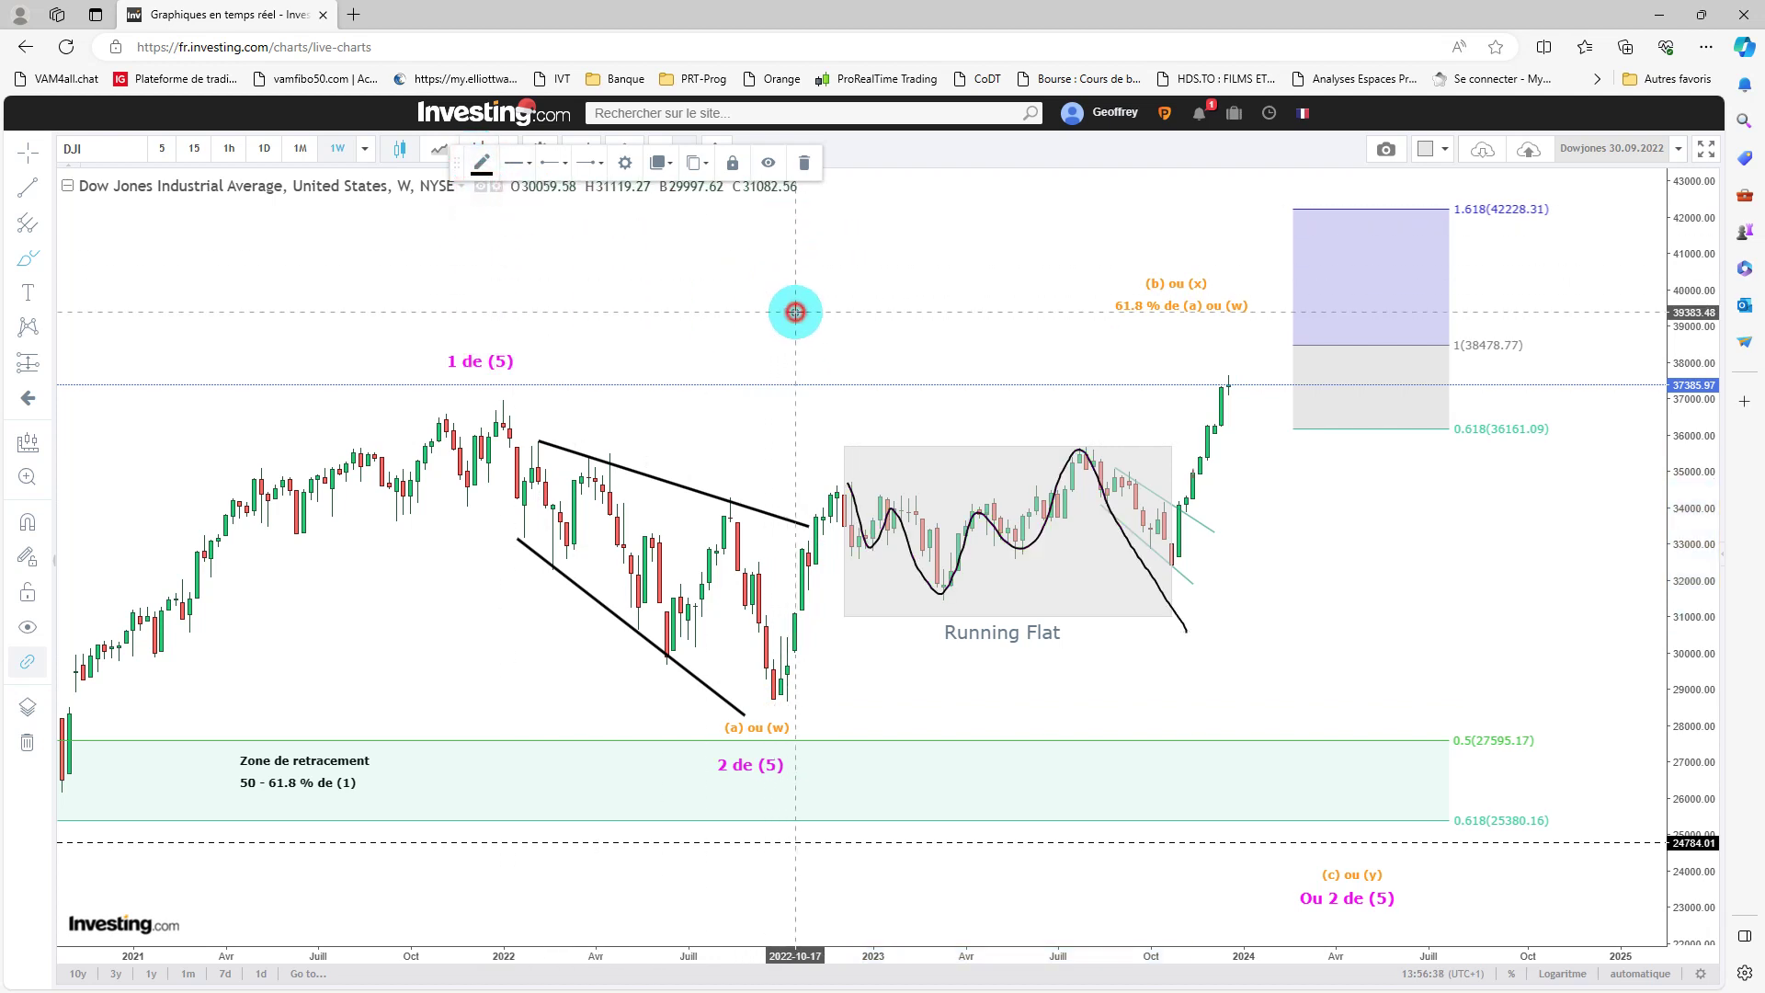
{"action": "left_click", "coordinate": [481, 162]}
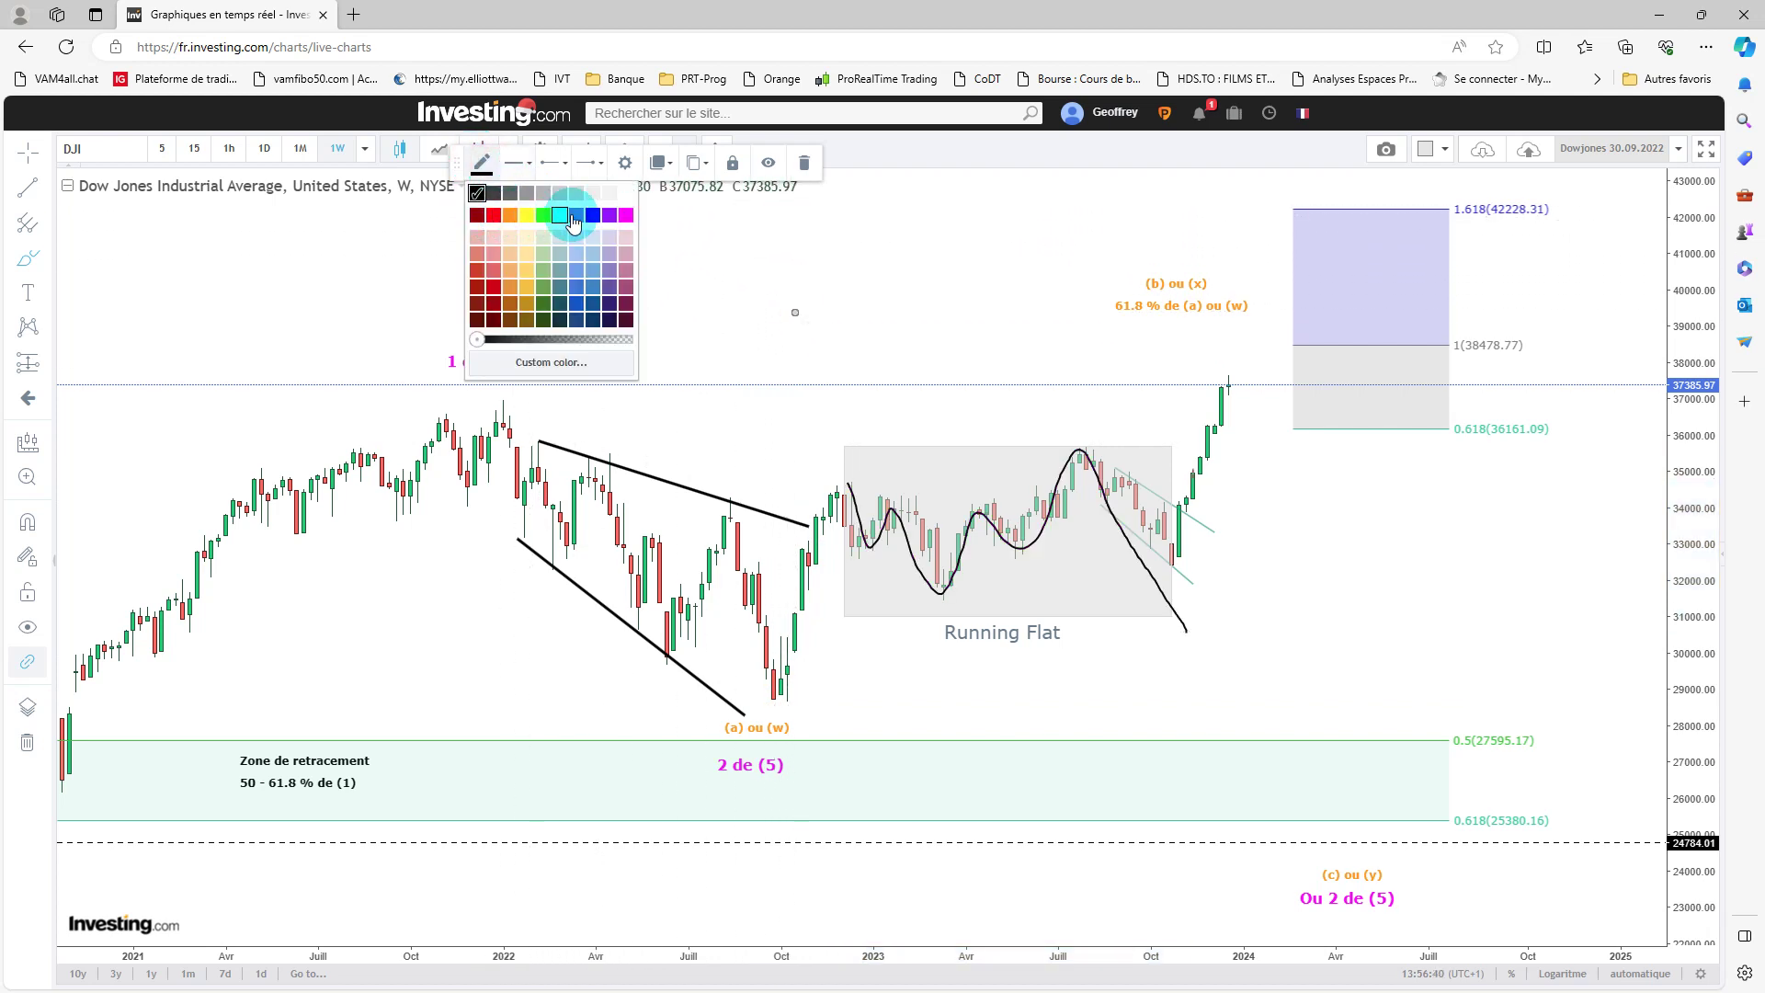
{"action": "left_click", "coordinate": [626, 215]}
{"action": "mouse_move", "coordinate": [770, 699]}
{"action": "left_mouse_down"}
{"action": "mouse_move", "coordinate": [807, 627]}
{"action": "mouse_move", "coordinate": [835, 480]}
{"action": "mouse_move", "coordinate": [1164, 638]}
{"action": "mouse_move", "coordinate": [1244, 417]}
{"action": "mouse_move", "coordinate": [1371, 757]}
{"action": "mouse_move", "coordinate": [1434, 701]}
{"action": "mouse_move", "coordinate": [1559, 221]}
{"action": "mouse_move", "coordinate": [1515, 229]}
{"action": "left_mouse_up"}
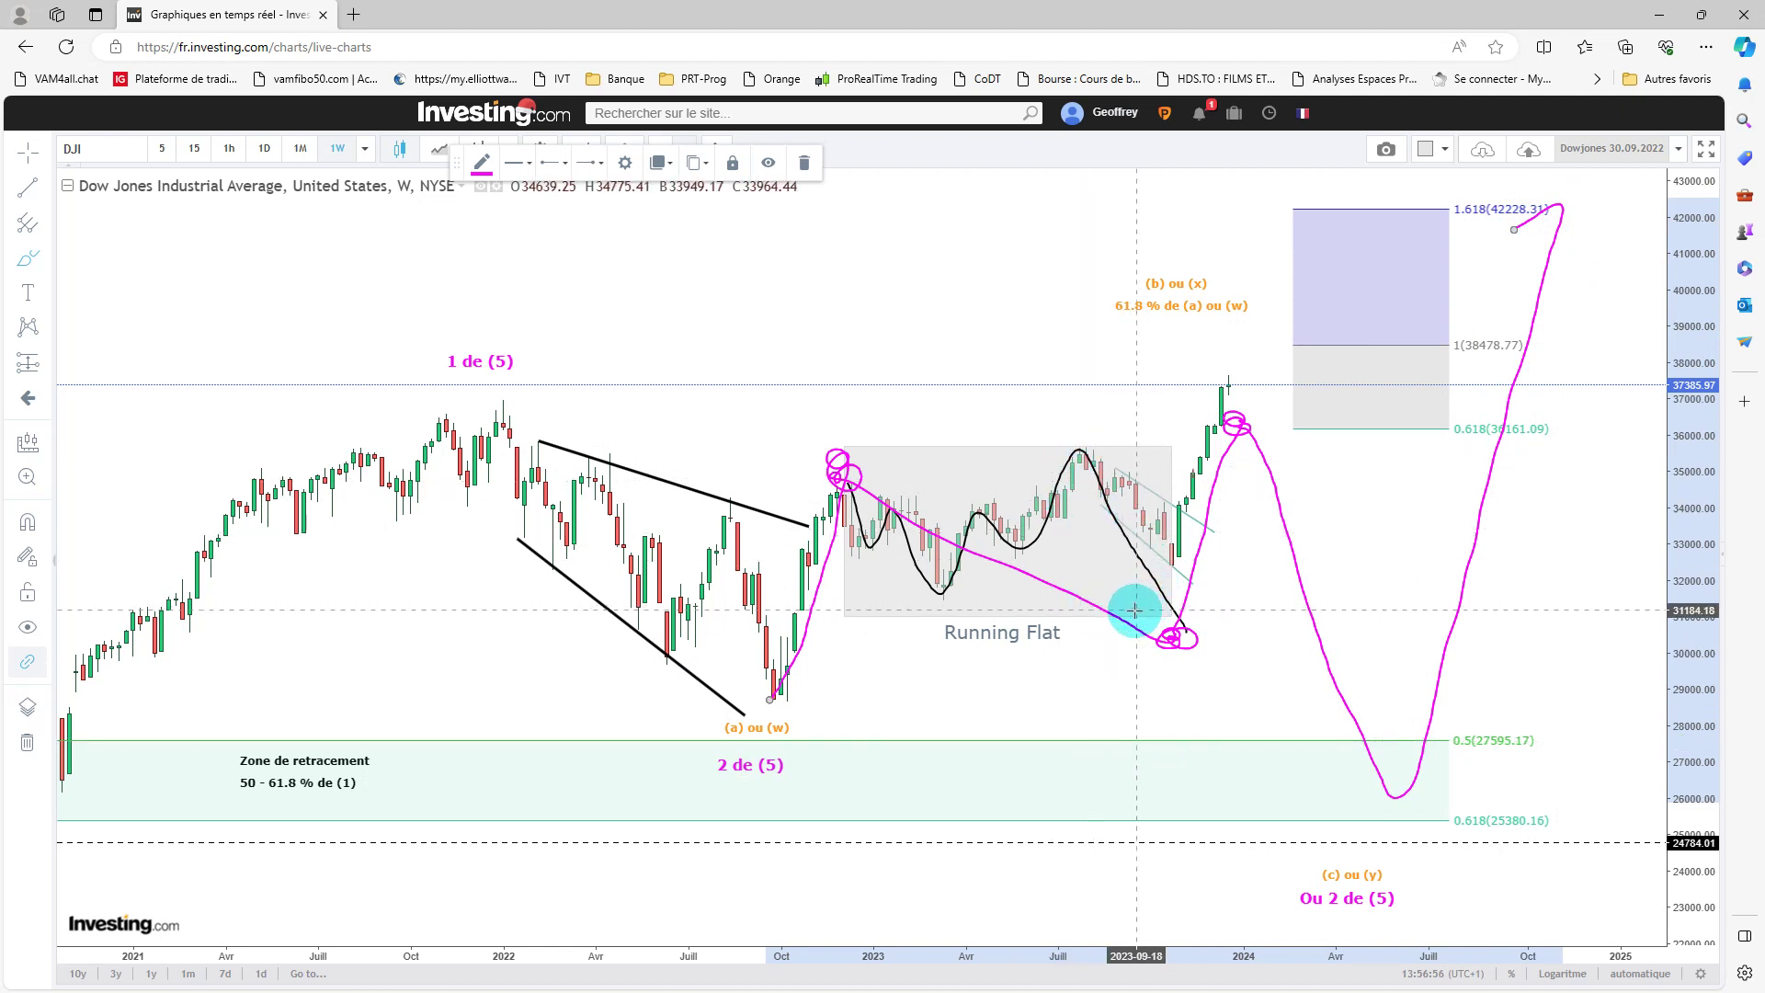
{"action": "key", "text": "Delete"}
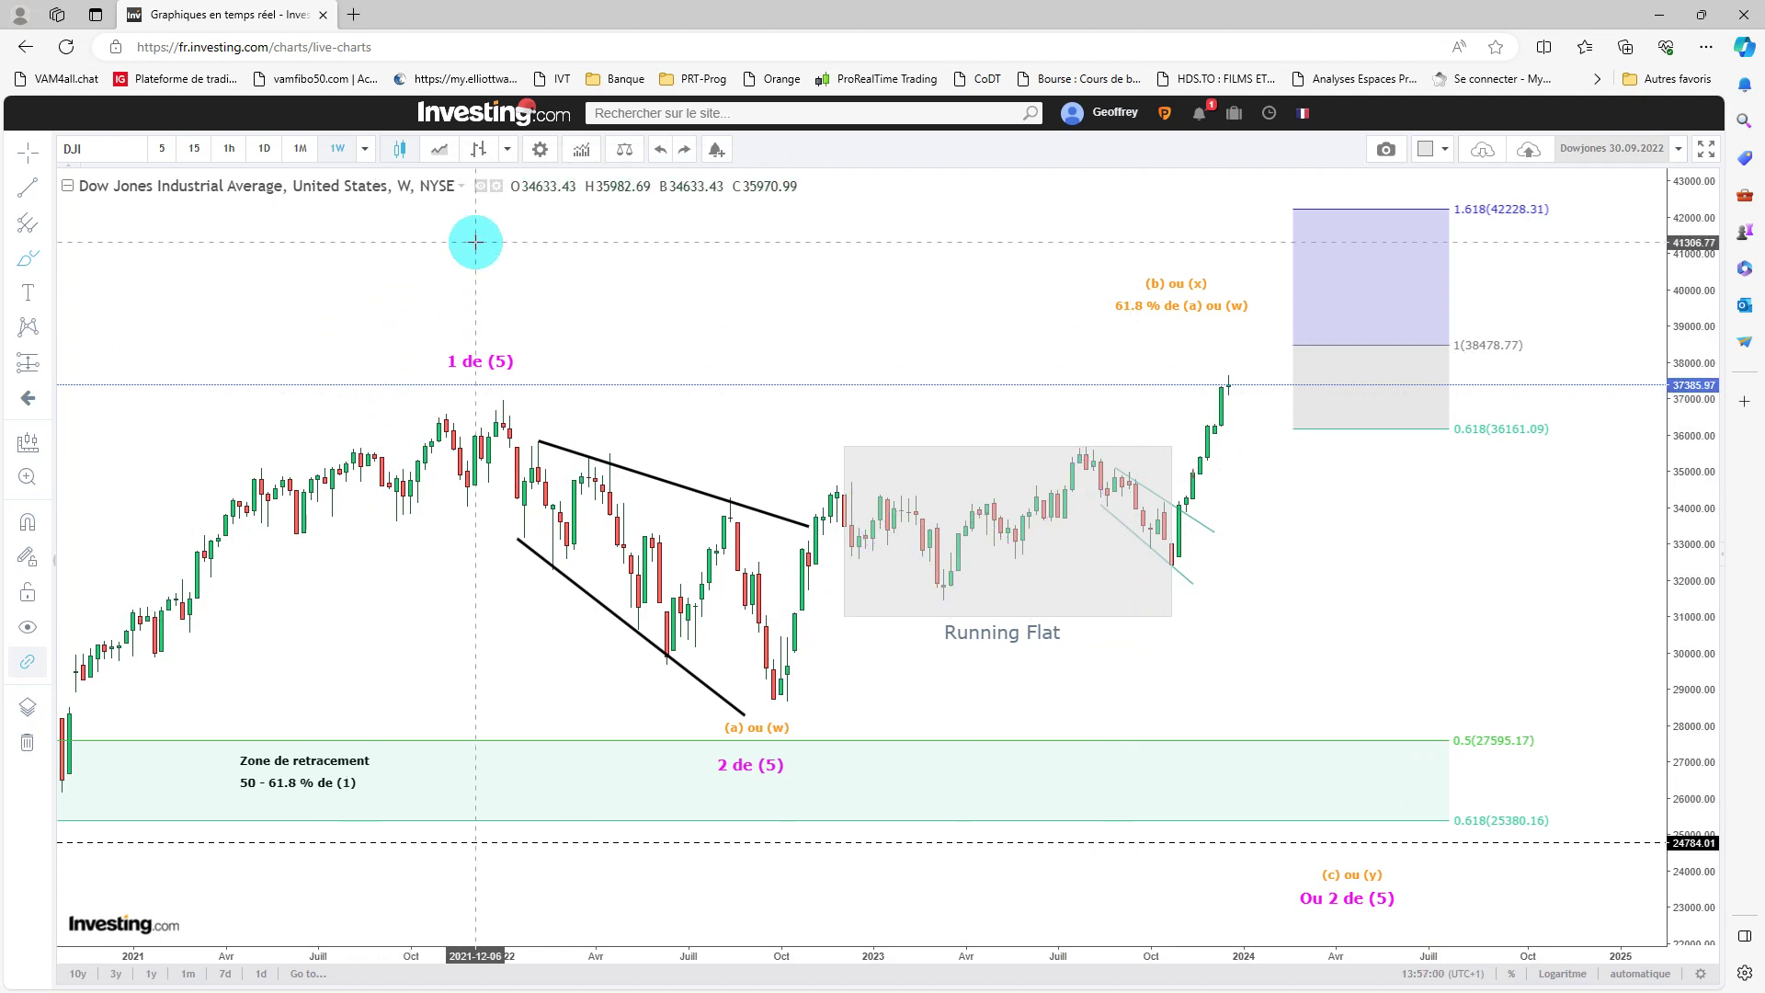
- Pick the freehand brush, sketch black strokes inside the Running Flat box, and undo the last one
{"action": "left_click", "coordinate": [29, 258]}
{"action": "left_click", "coordinate": [105, 262]}
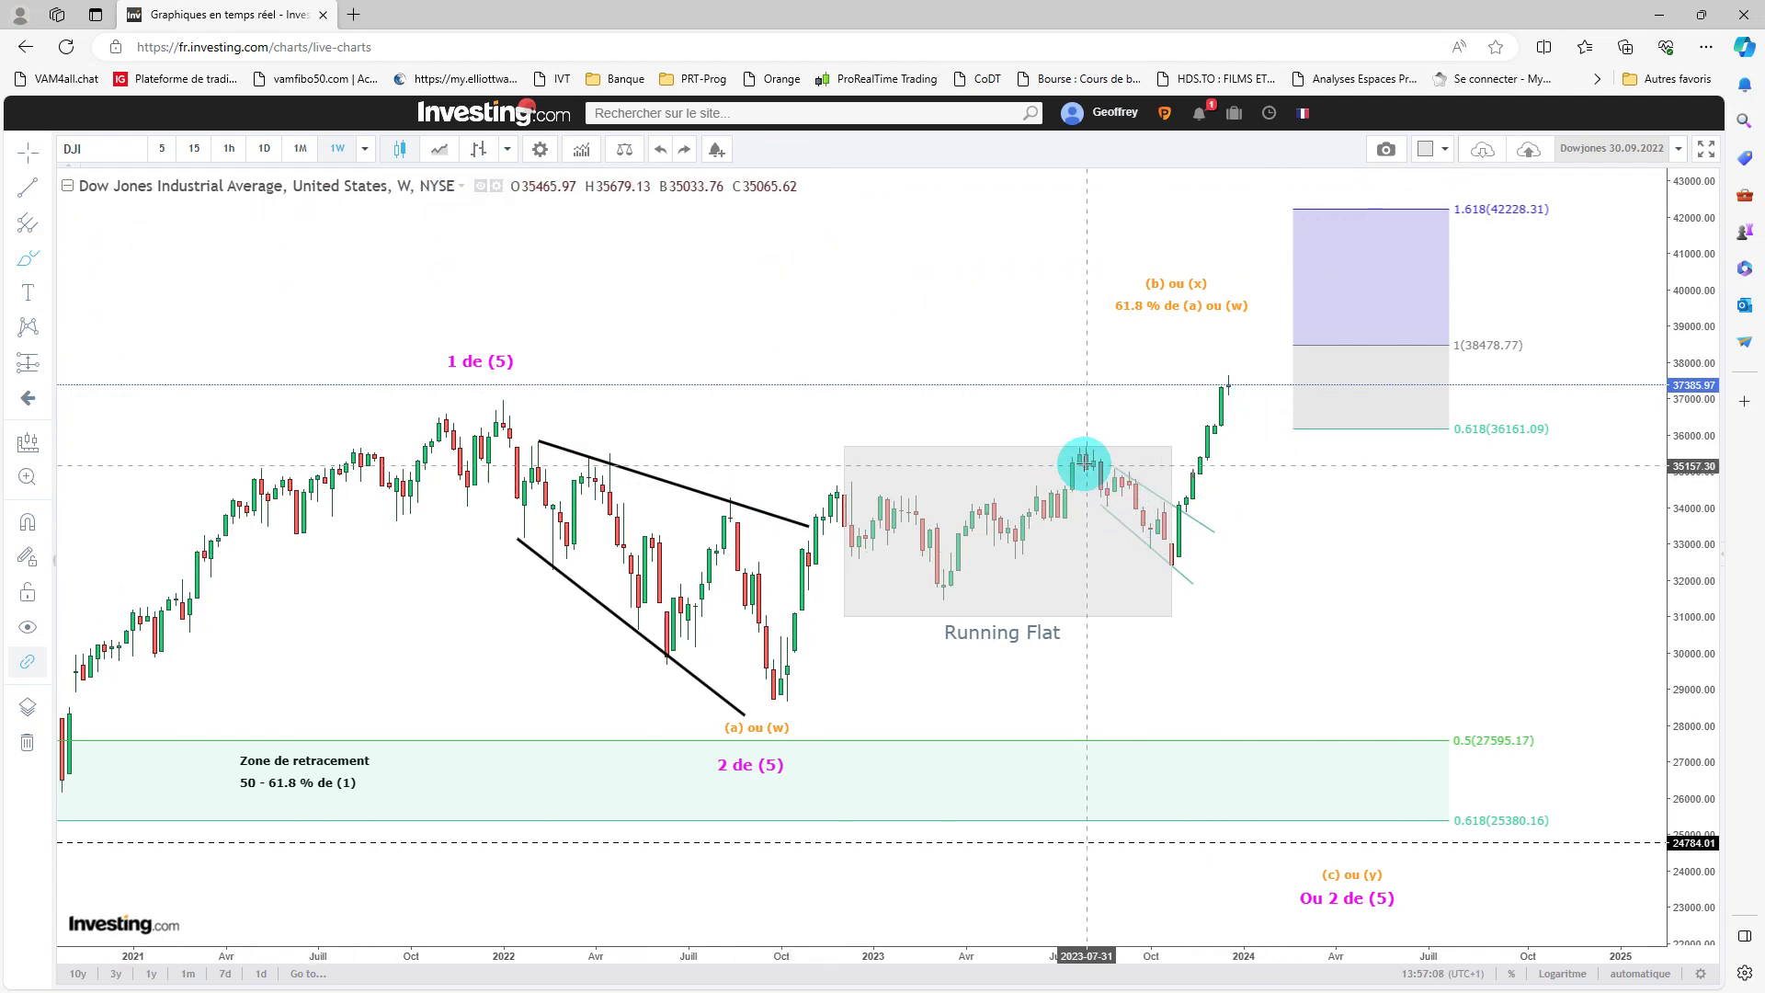
{"action": "left_click_drag", "start_coordinate": [1084, 451], "coordinate": [1173, 572]}
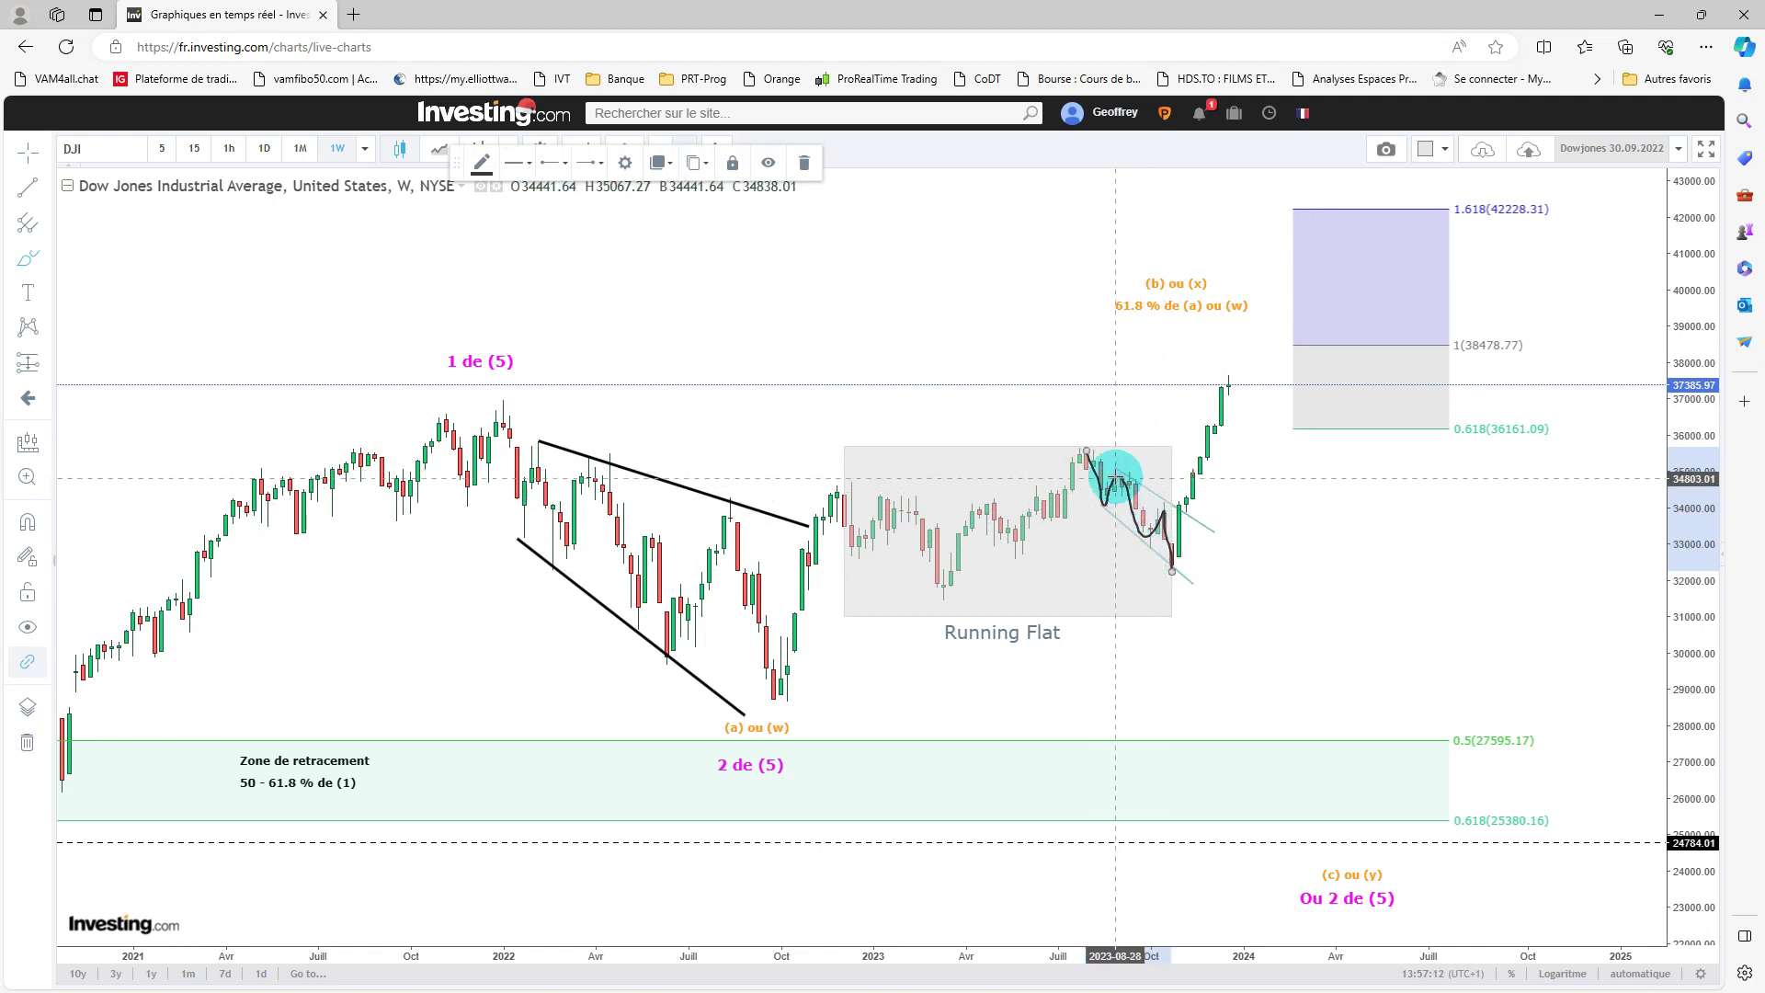
{"action": "left_click_drag", "start_coordinate": [1091, 457], "coordinate": [1215, 526]}
{"action": "left_click_drag", "start_coordinate": [1098, 499], "coordinate": [1193, 585]}
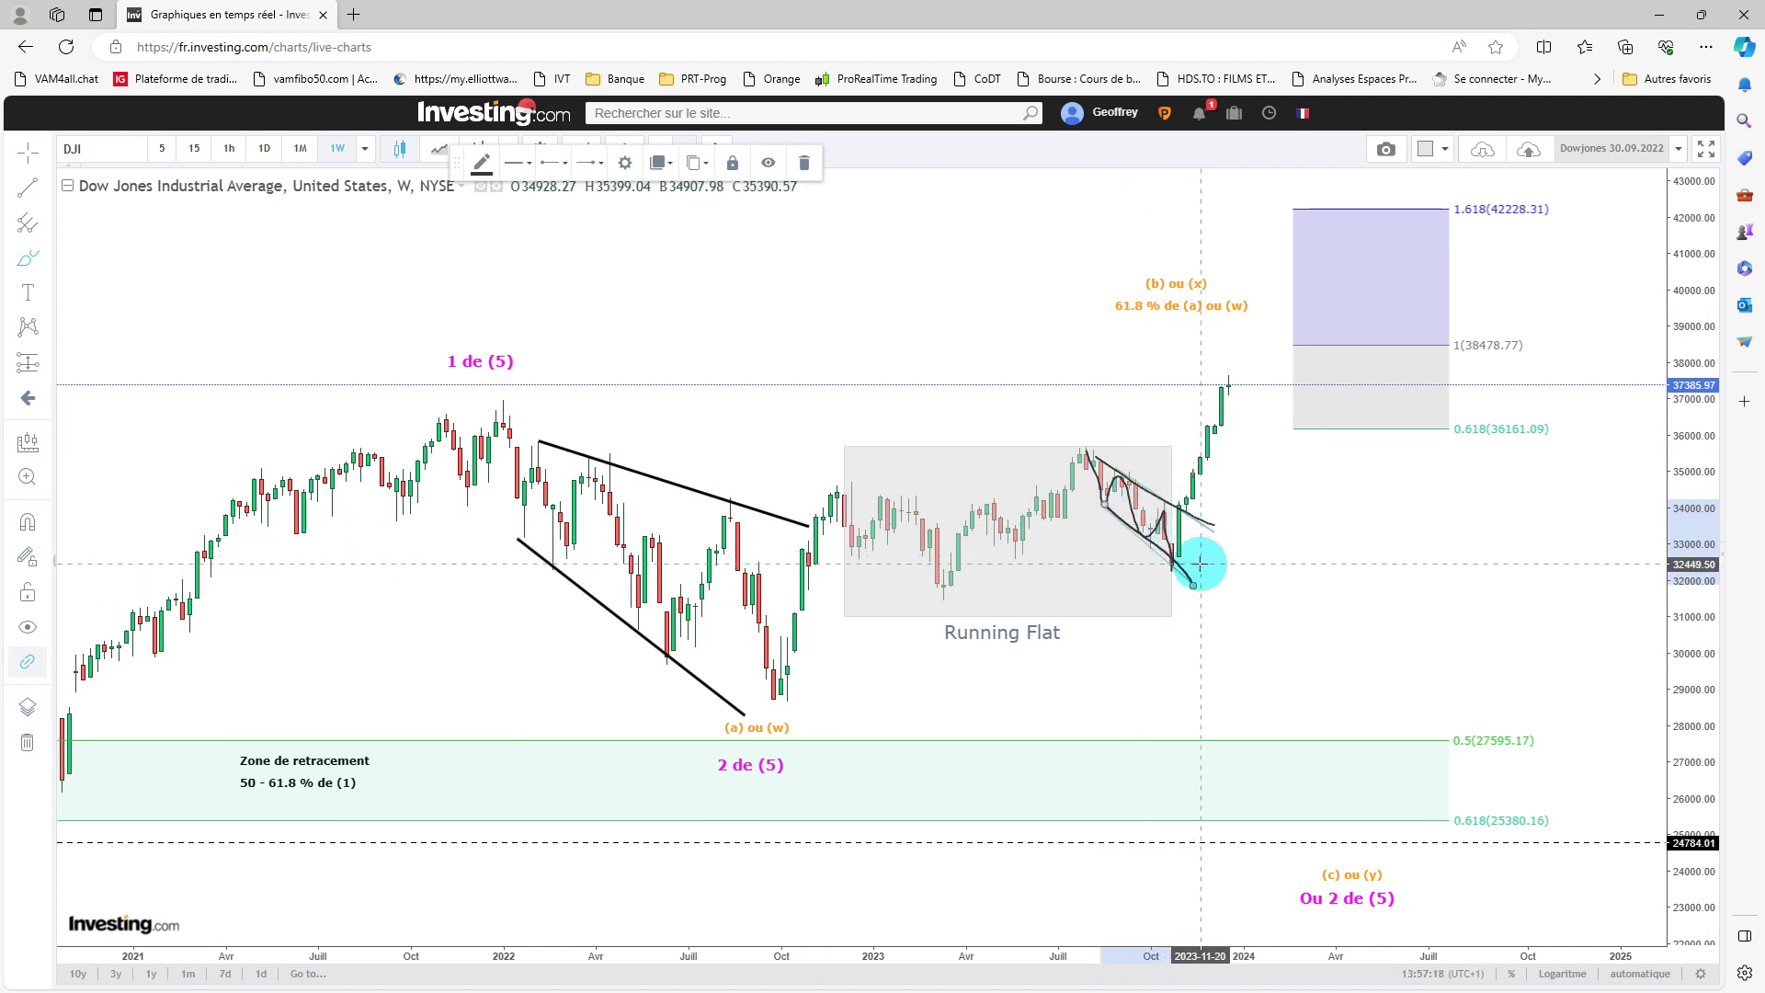
{"action": "key", "text": "ctrl+z"}
{"action": "key", "text": "ctrl+z"}
{"action": "key", "text": "ctrl+z"}
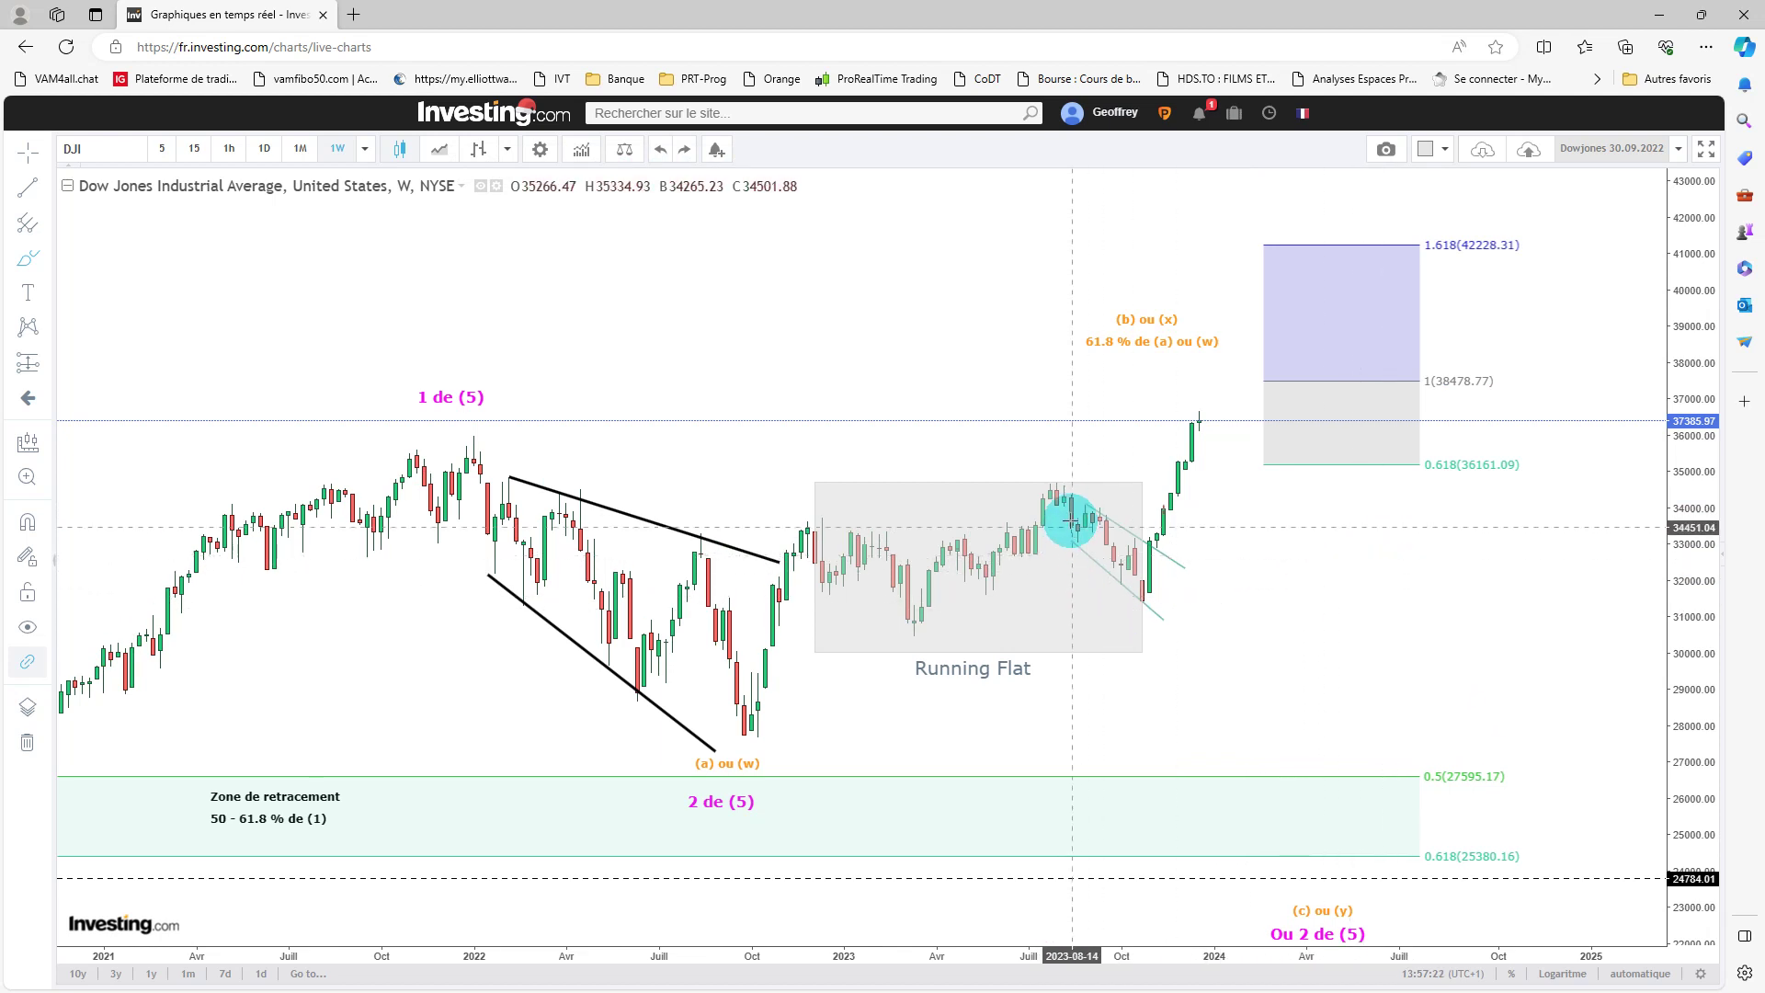
- Sketch projected waves toward 30000, circle the projected low and 0.618 high, then delete the strokes
{"action": "mouse_move", "coordinate": [1059, 483]}
{"action": "left_mouse_down"}
{"action": "mouse_move", "coordinate": [1128, 571]}
{"action": "mouse_move", "coordinate": [1151, 570]}
{"action": "mouse_move", "coordinate": [1174, 524]}
{"action": "mouse_move", "coordinate": [1248, 678]}
{"action": "left_mouse_up"}
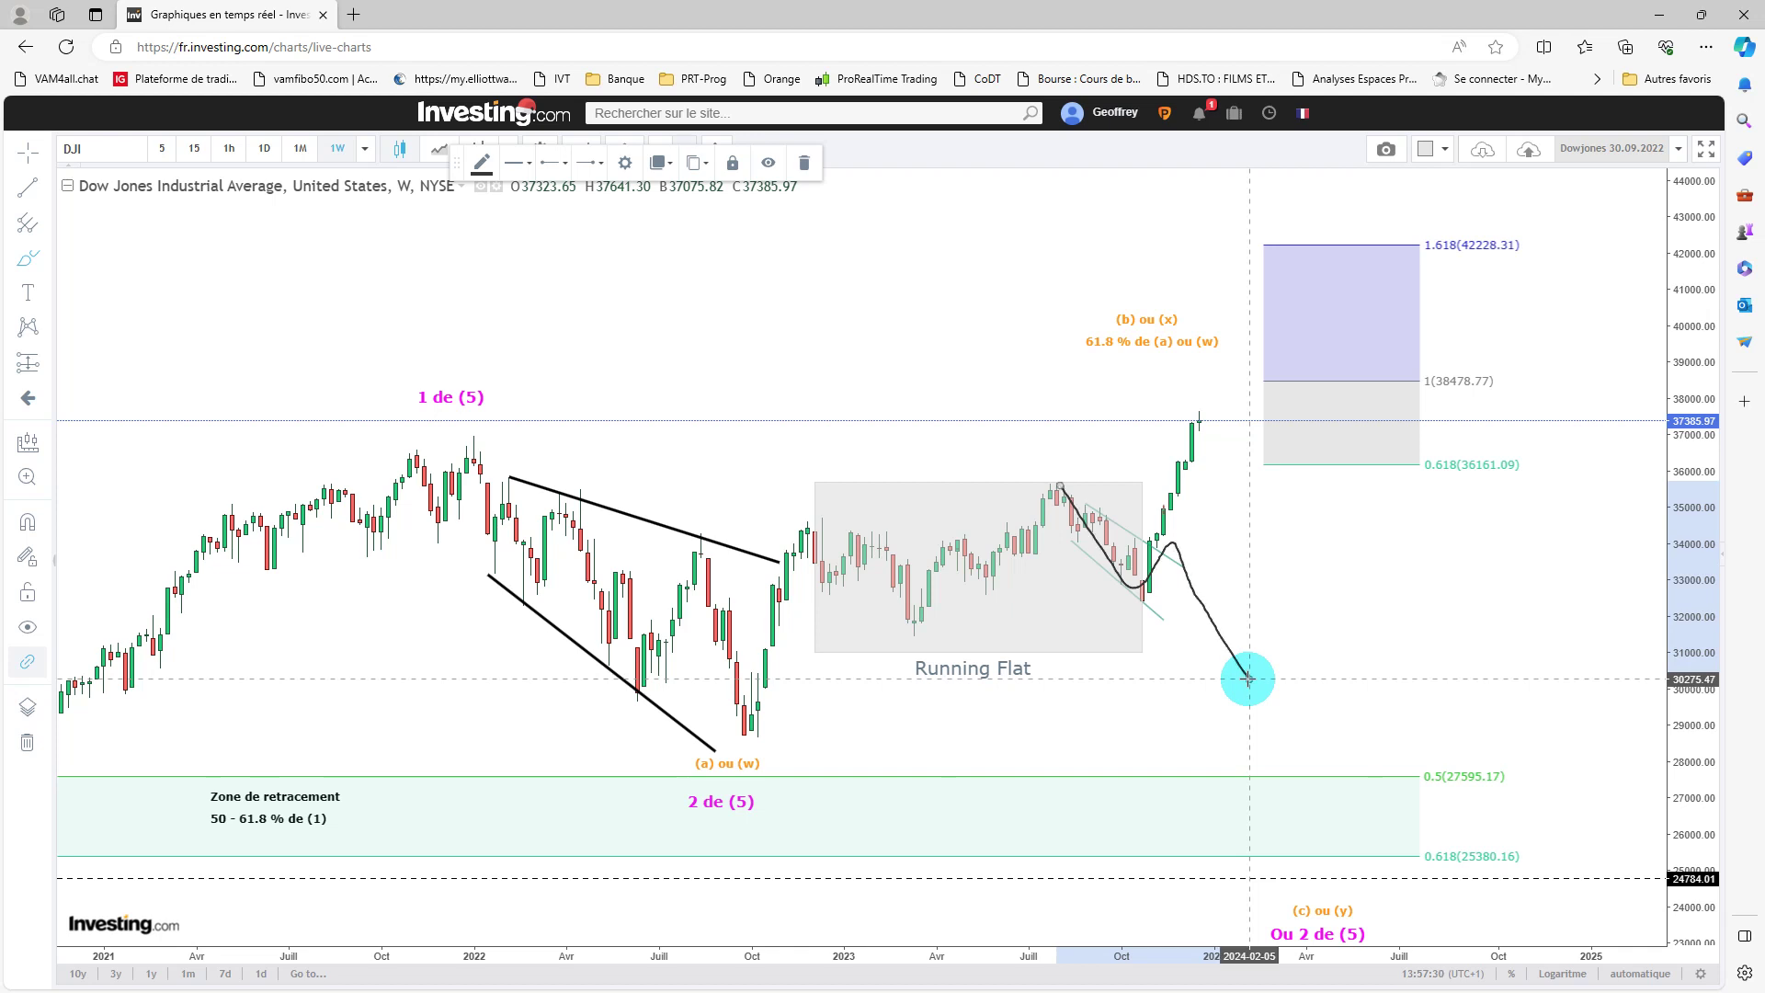
{"action": "mouse_move", "coordinate": [815, 525]}
{"action": "left_mouse_down"}
{"action": "mouse_move", "coordinate": [937, 624]}
{"action": "mouse_move", "coordinate": [1032, 516]}
{"action": "mouse_move", "coordinate": [1162, 599]}
{"action": "mouse_move", "coordinate": [1228, 682]}
{"action": "mouse_move", "coordinate": [1321, 430]}
{"action": "left_mouse_up"}
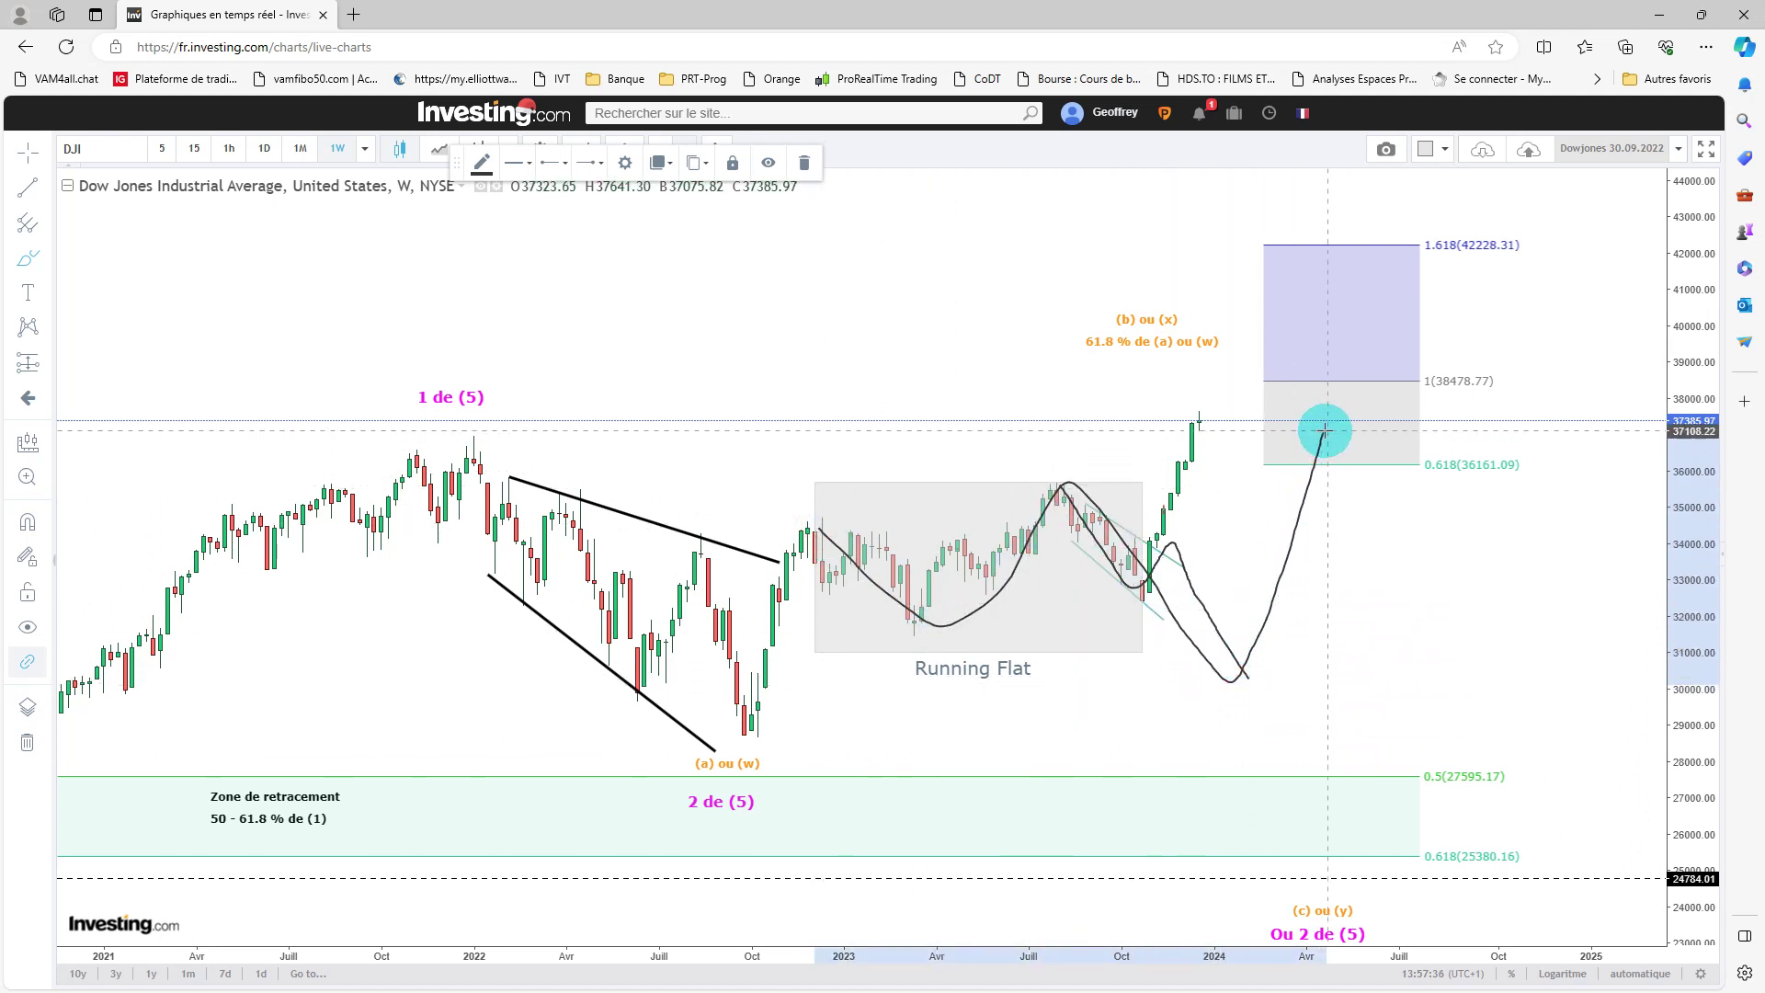
{"action": "mouse_move", "coordinate": [758, 506]}
{"action": "left_mouse_down"}
{"action": "mouse_move", "coordinate": [756, 532]}
{"action": "mouse_move", "coordinate": [779, 530]}
{"action": "left_mouse_up"}
{"action": "mouse_move", "coordinate": [1307, 668]}
{"action": "left_mouse_down"}
{"action": "mouse_move", "coordinate": [1241, 708]}
{"action": "mouse_move", "coordinate": [1182, 648]}
{"action": "left_mouse_up"}
{"action": "mouse_move", "coordinate": [1310, 397]}
{"action": "left_mouse_down"}
{"action": "mouse_move", "coordinate": [1360, 417]}
{"action": "mouse_move", "coordinate": [1391, 709]}
{"action": "mouse_move", "coordinate": [1426, 831]}
{"action": "mouse_move", "coordinate": [1546, 388]}
{"action": "left_mouse_up"}
{"action": "left_click_drag", "start_coordinate": [1563, 316], "coordinate": [1526, 213]}
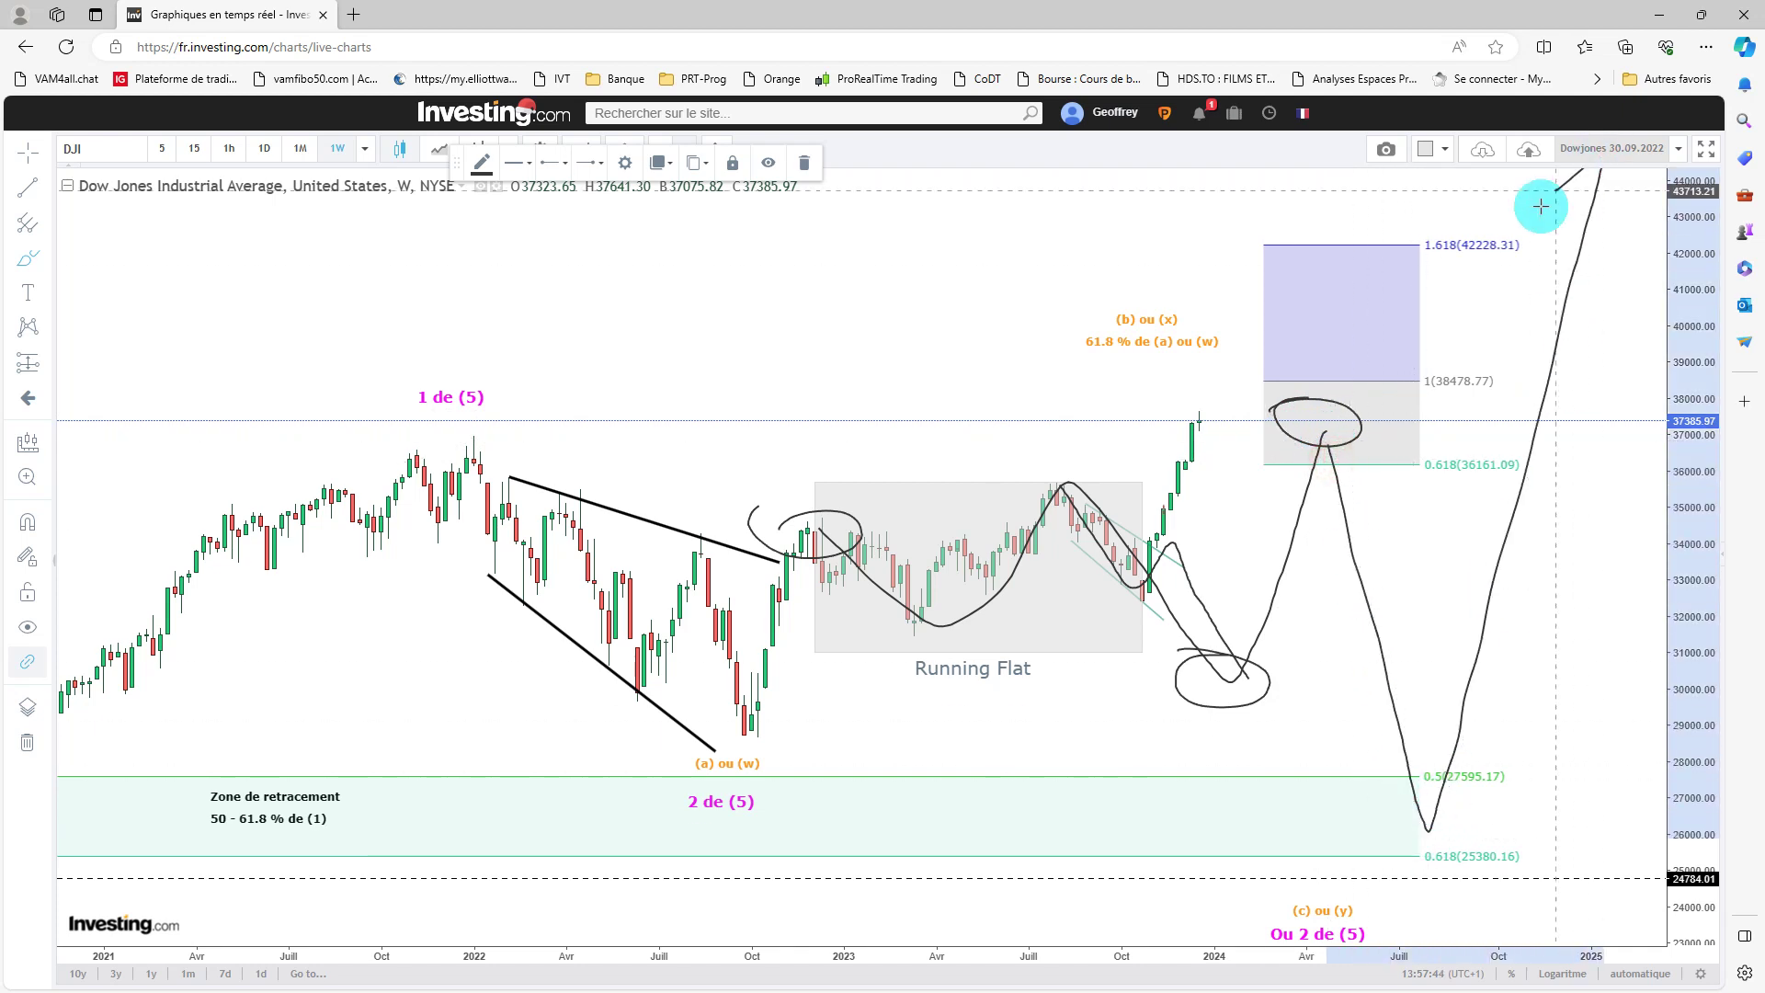
{"action": "key", "text": "Delete"}
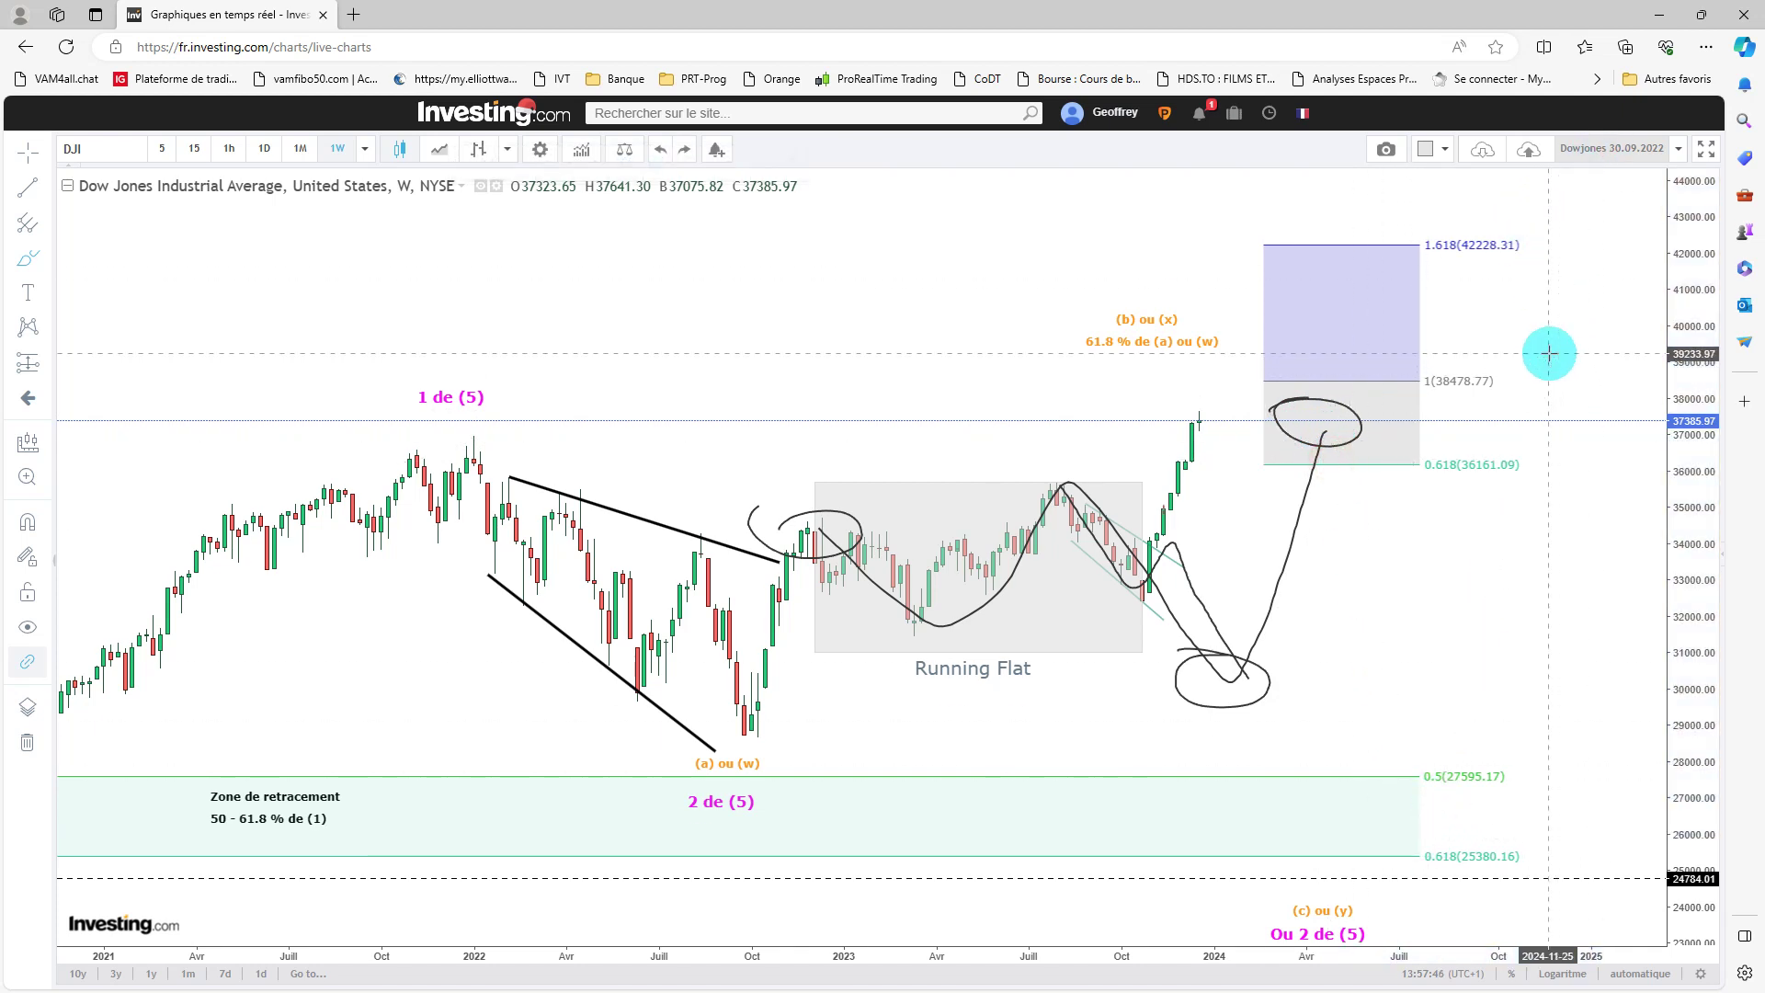
{"action": "key", "text": "Delete"}
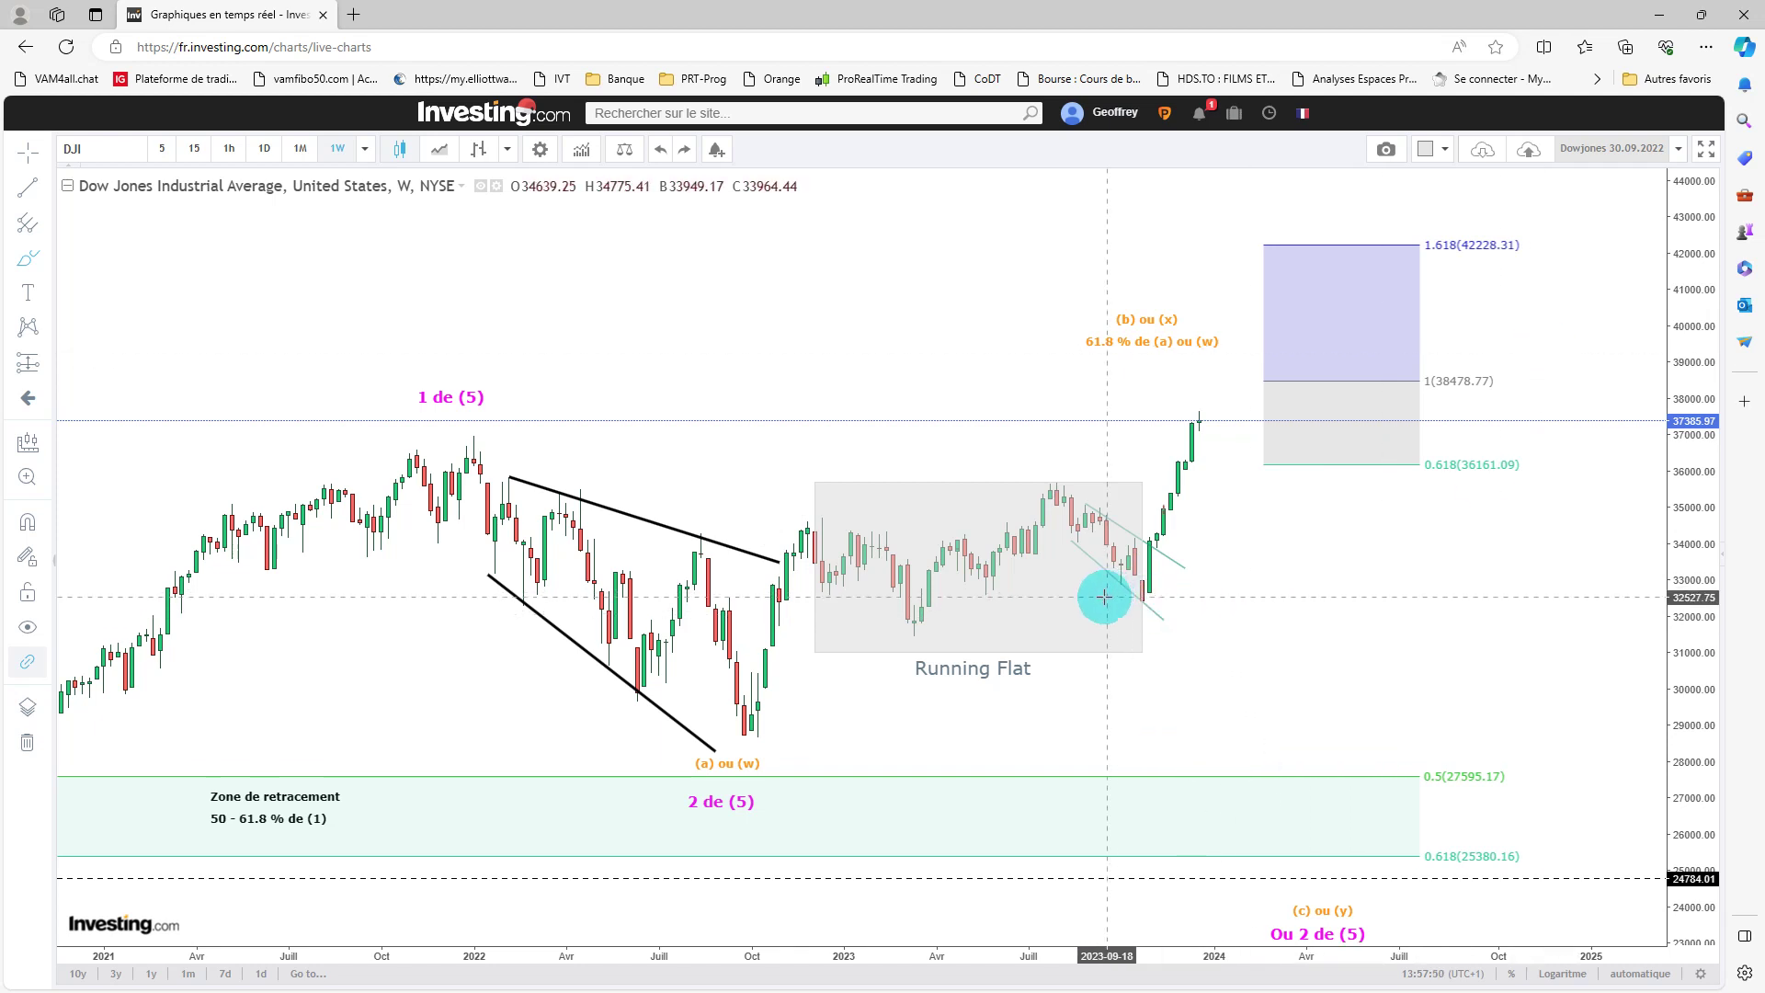
{"action": "left_click_drag", "start_coordinate": [1104, 597], "coordinate": [1121, 602]}
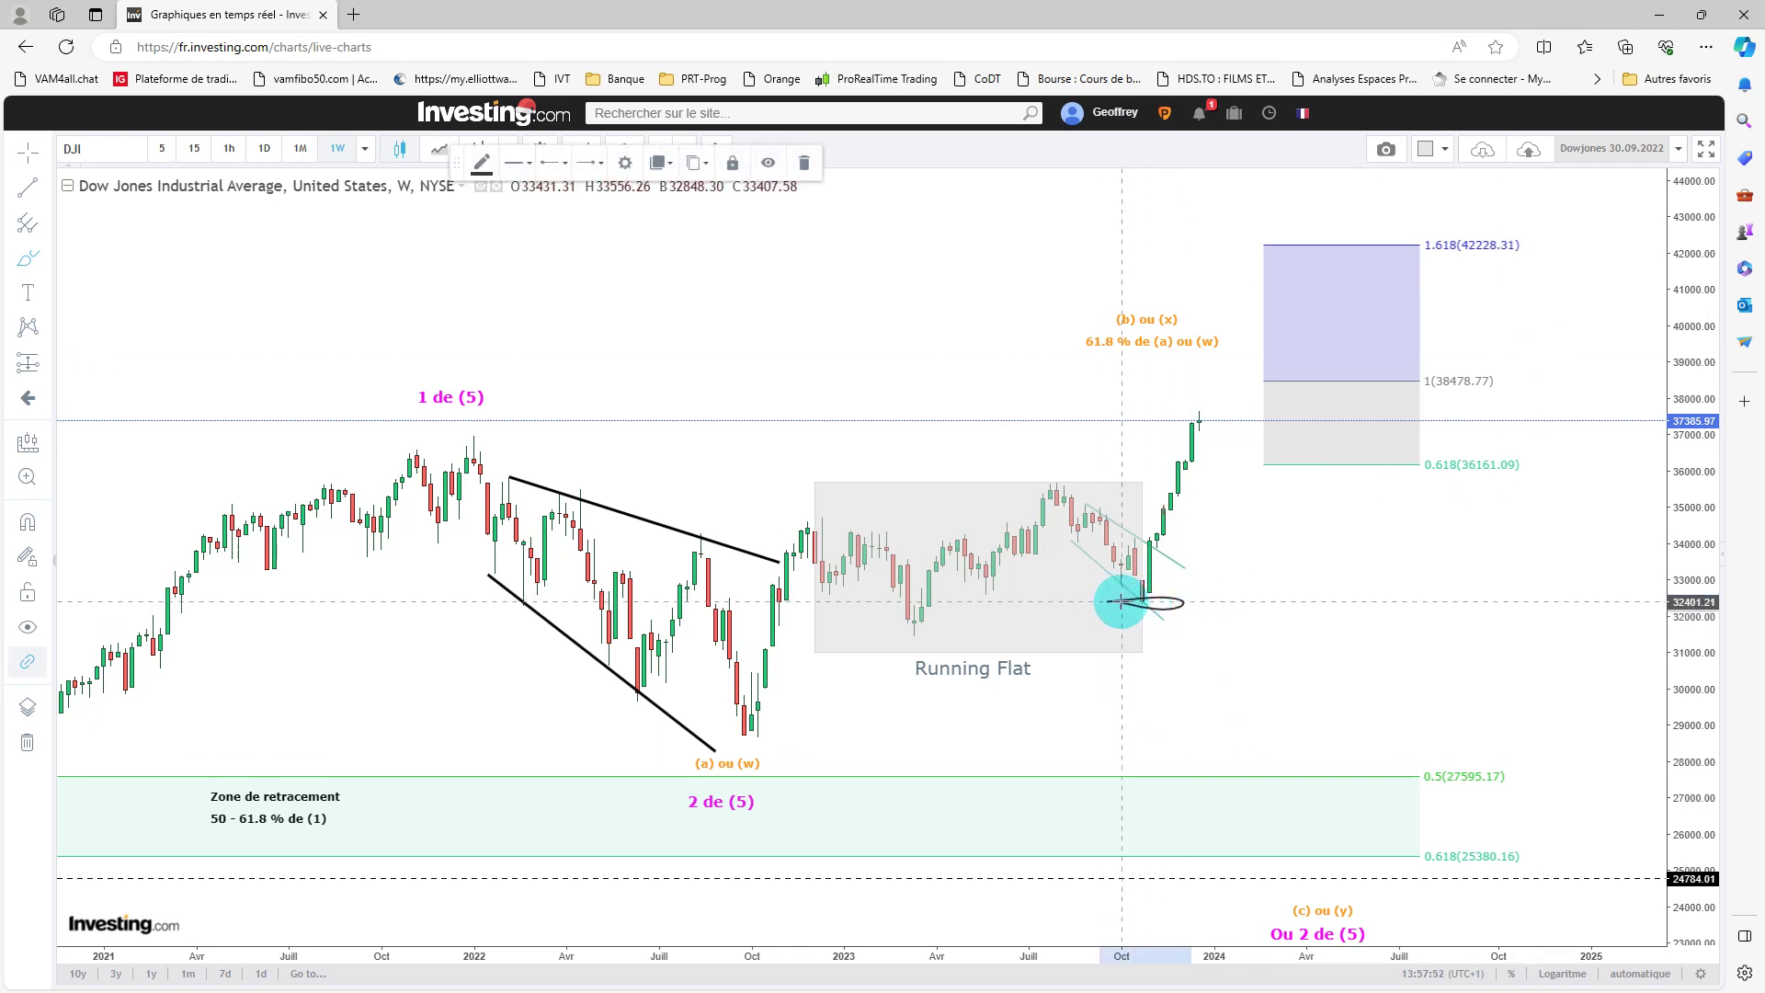
{"action": "left_click_drag", "start_coordinate": [931, 628], "coordinate": [935, 632]}
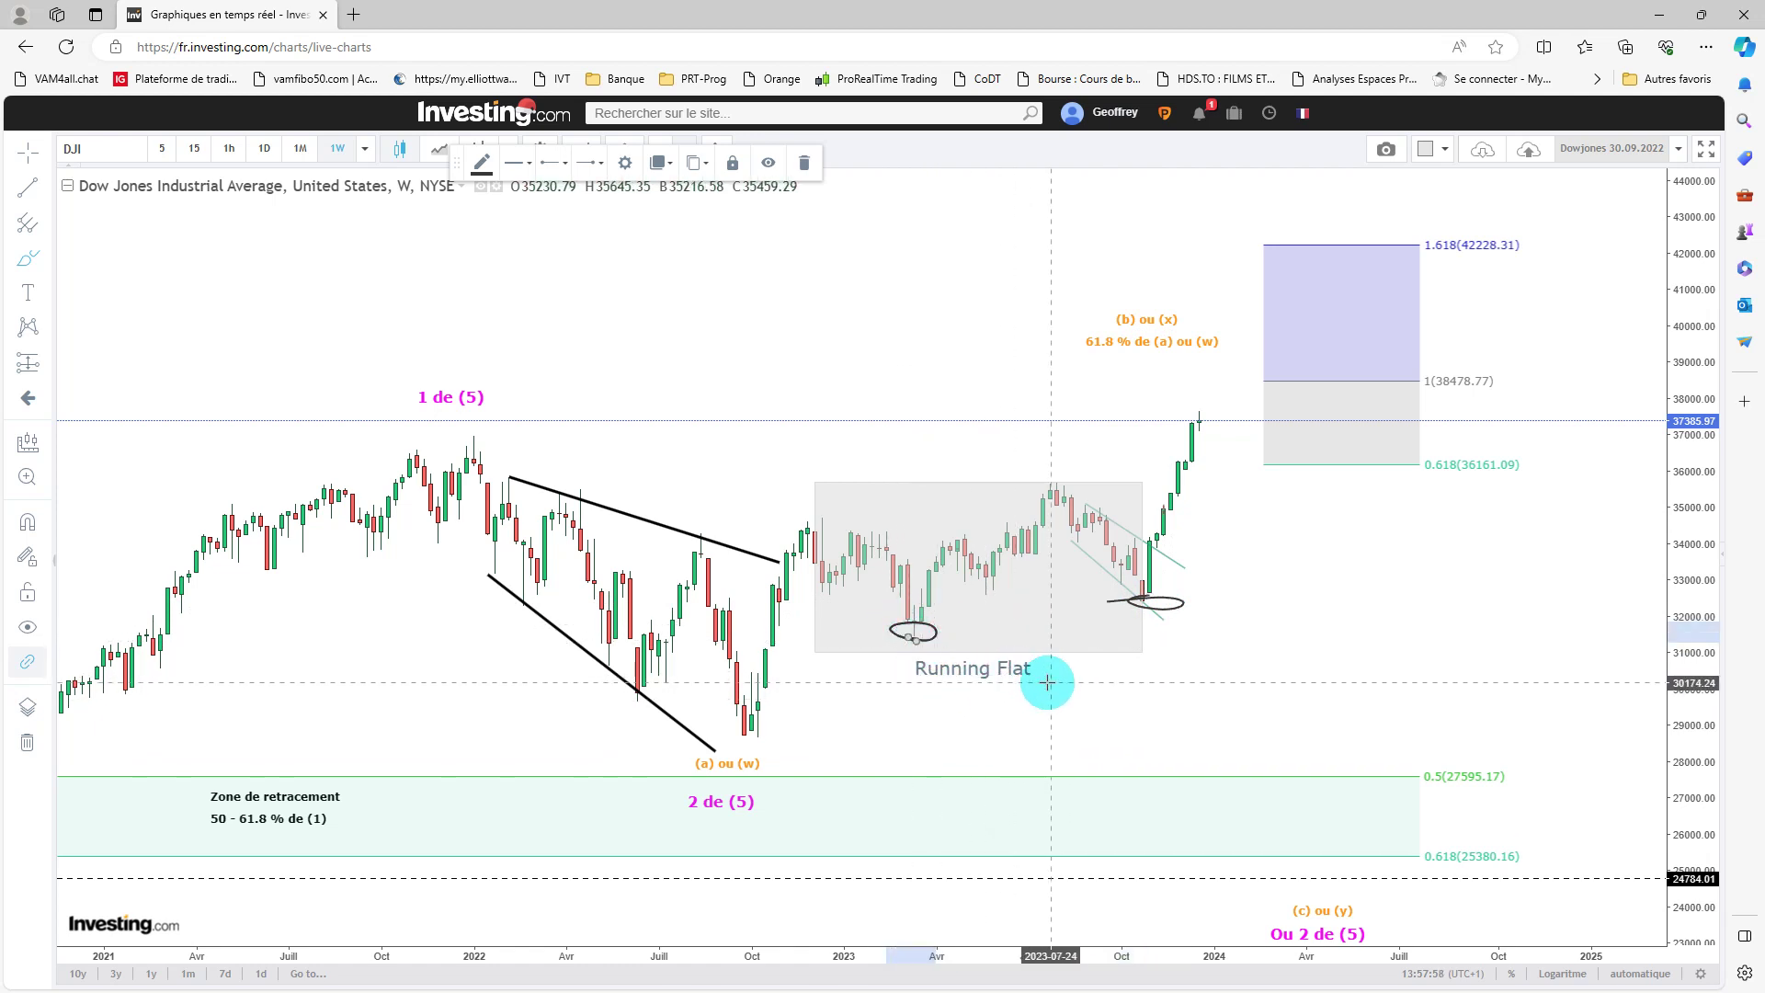
{"action": "mouse_move", "coordinate": [814, 519]}
{"action": "left_mouse_down"}
{"action": "mouse_move", "coordinate": [1011, 555]}
{"action": "mouse_move", "coordinate": [1051, 487]}
{"action": "left_mouse_up"}
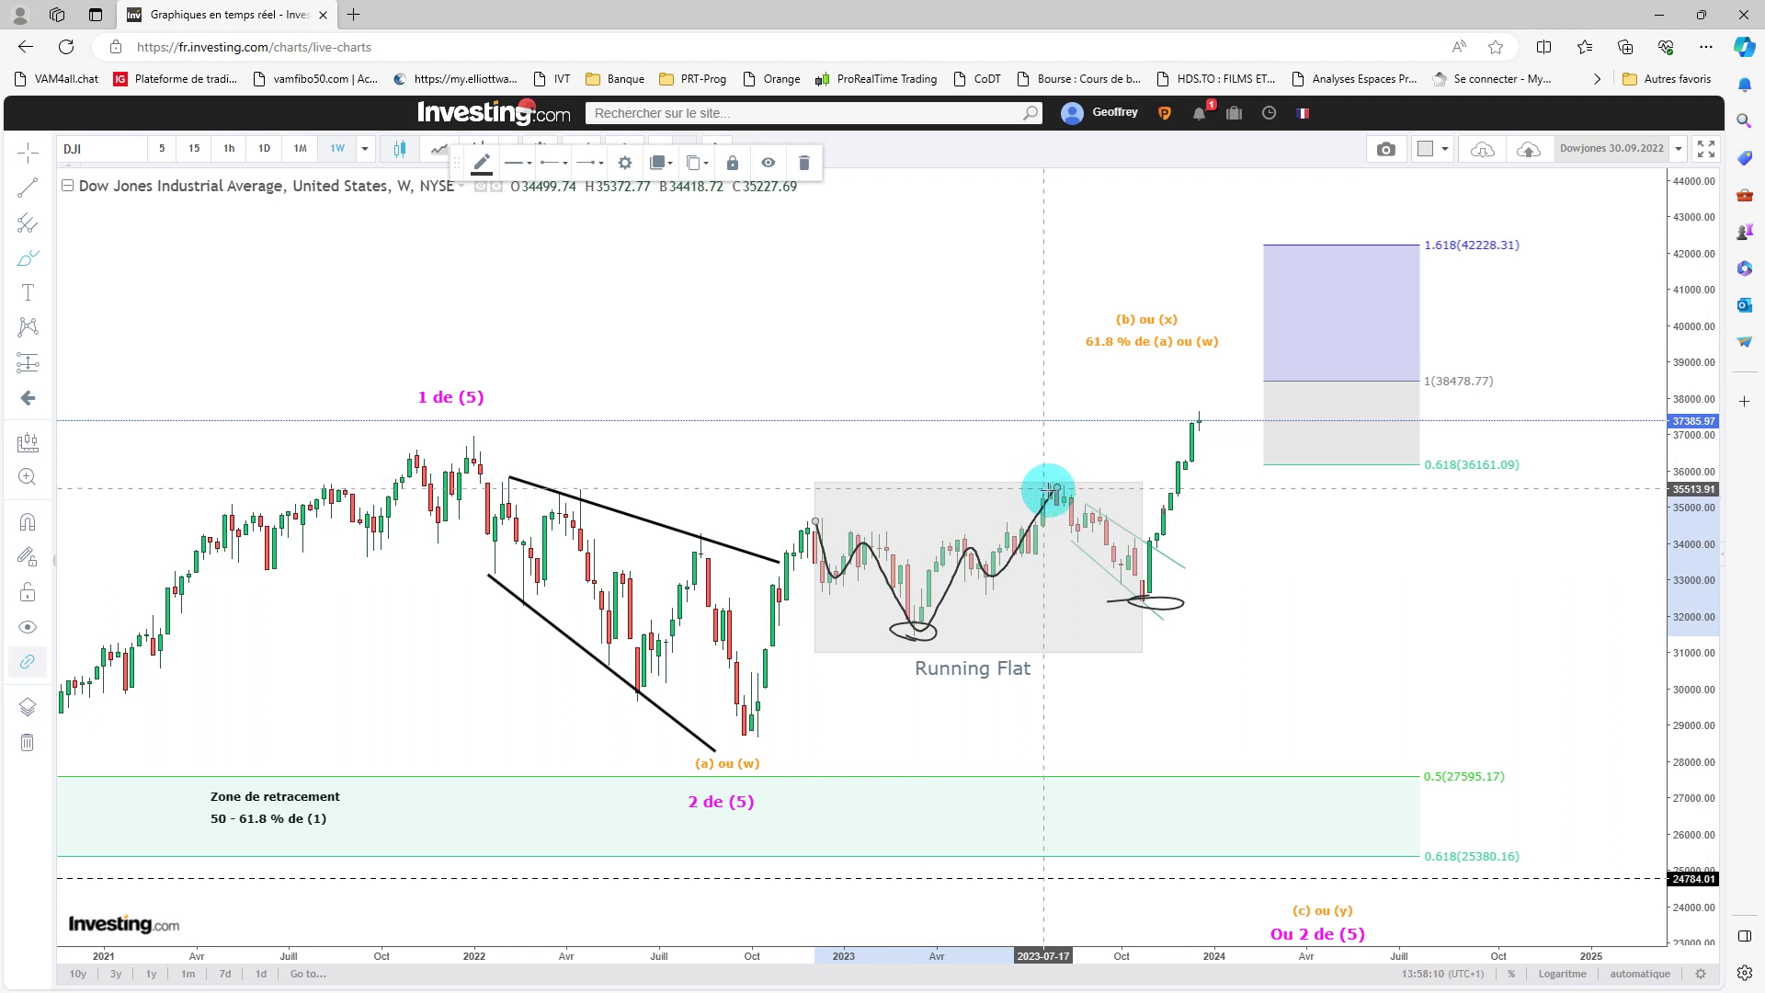
{"action": "mouse_move", "coordinate": [1057, 484]}
{"action": "left_mouse_down"}
{"action": "mouse_move", "coordinate": [1140, 556]}
{"action": "mouse_move", "coordinate": [1149, 600]}
{"action": "left_mouse_up"}
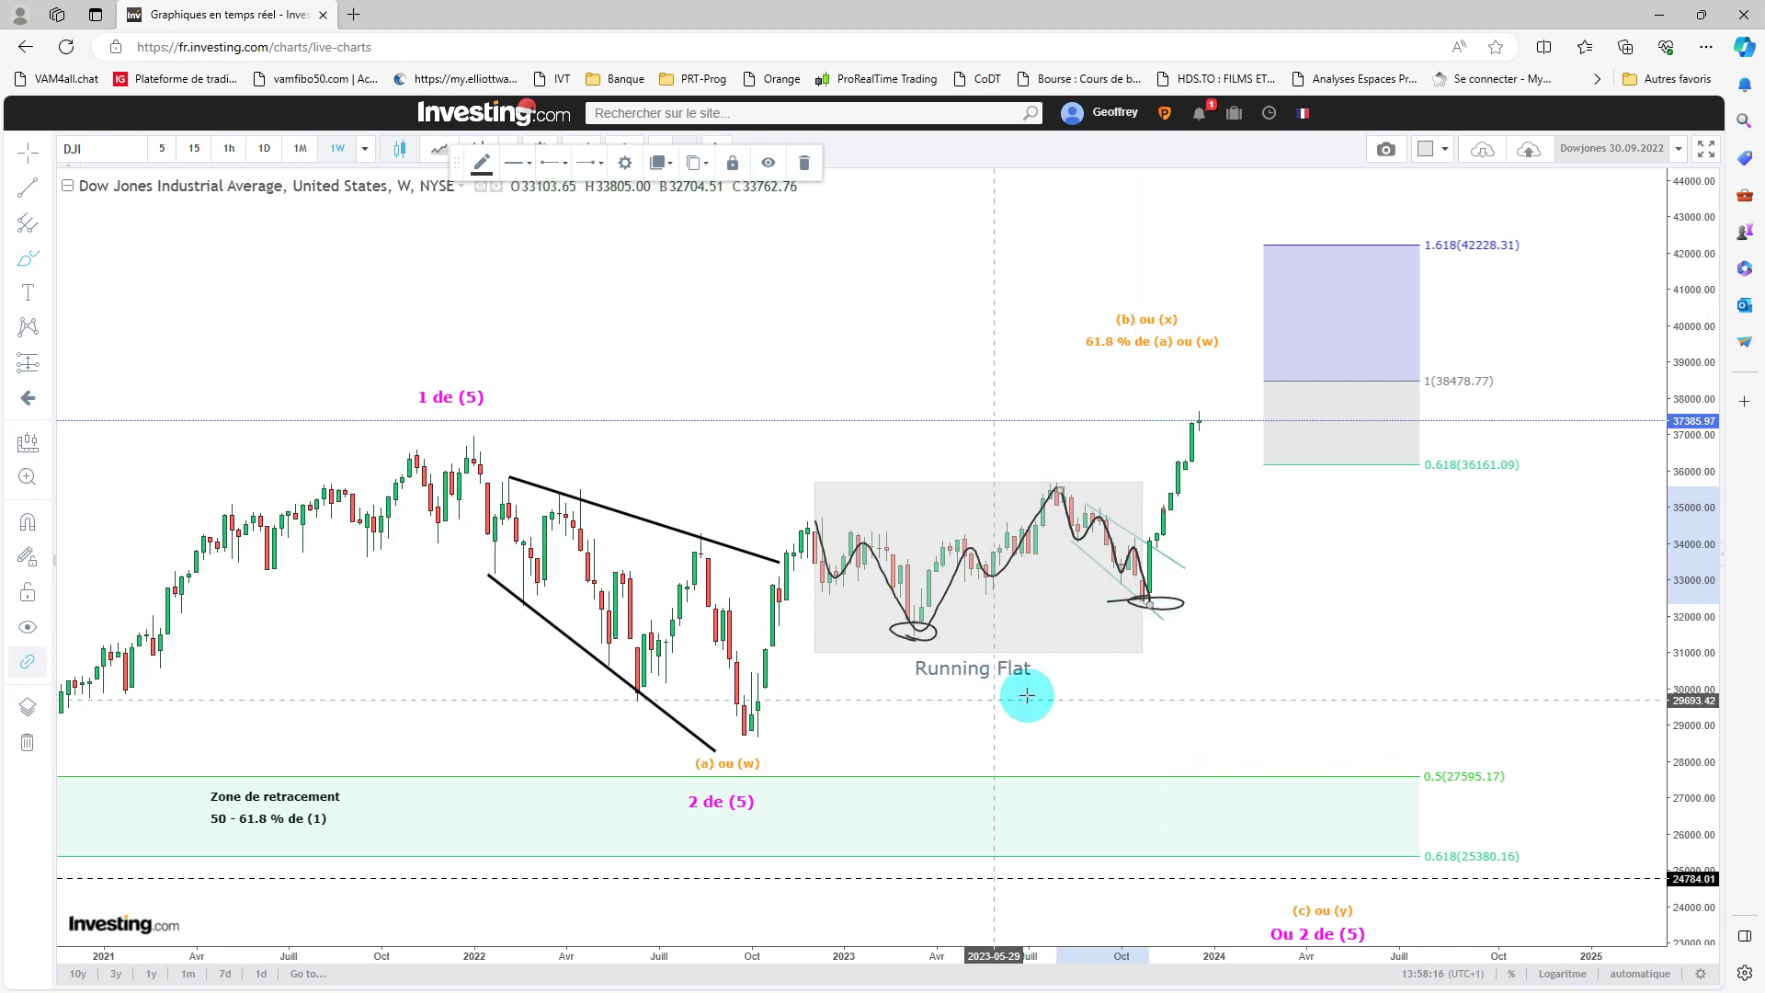
{"action": "left_click_drag", "start_coordinate": [1041, 501], "coordinate": [1052, 483]}
{"action": "left_click_drag", "start_coordinate": [804, 504], "coordinate": [816, 521]}
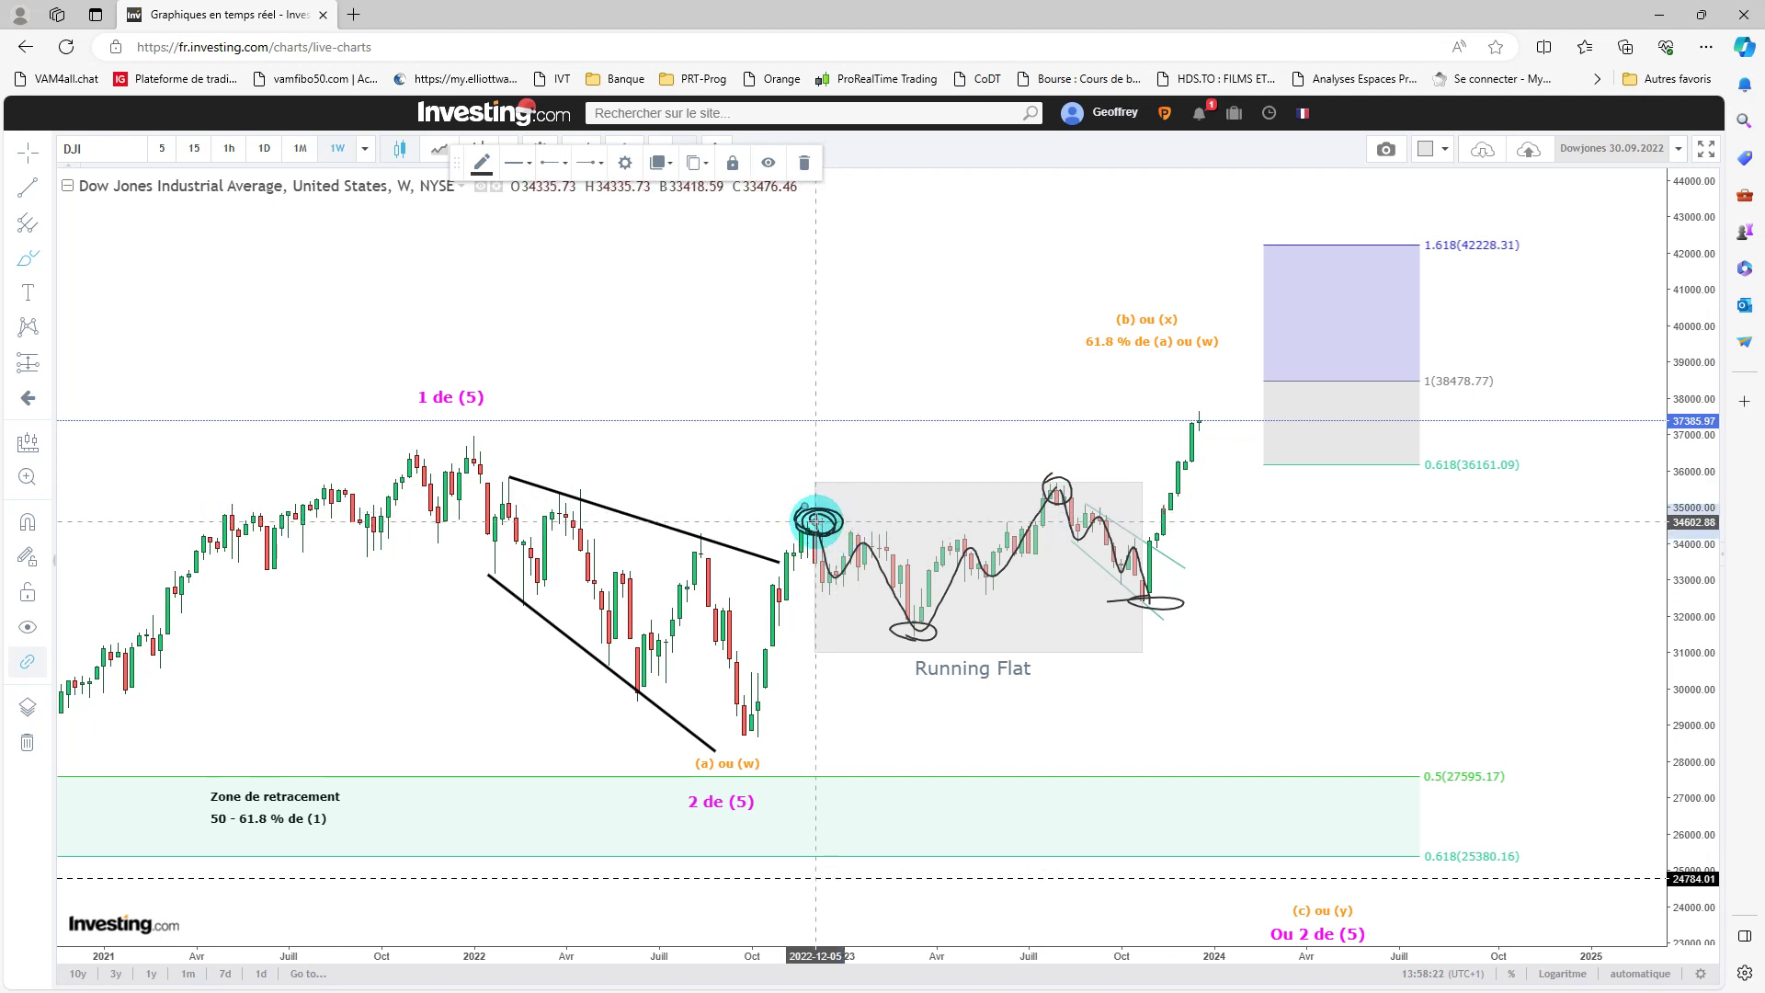
{"action": "left_click_drag", "start_coordinate": [1150, 579], "coordinate": [1148, 596]}
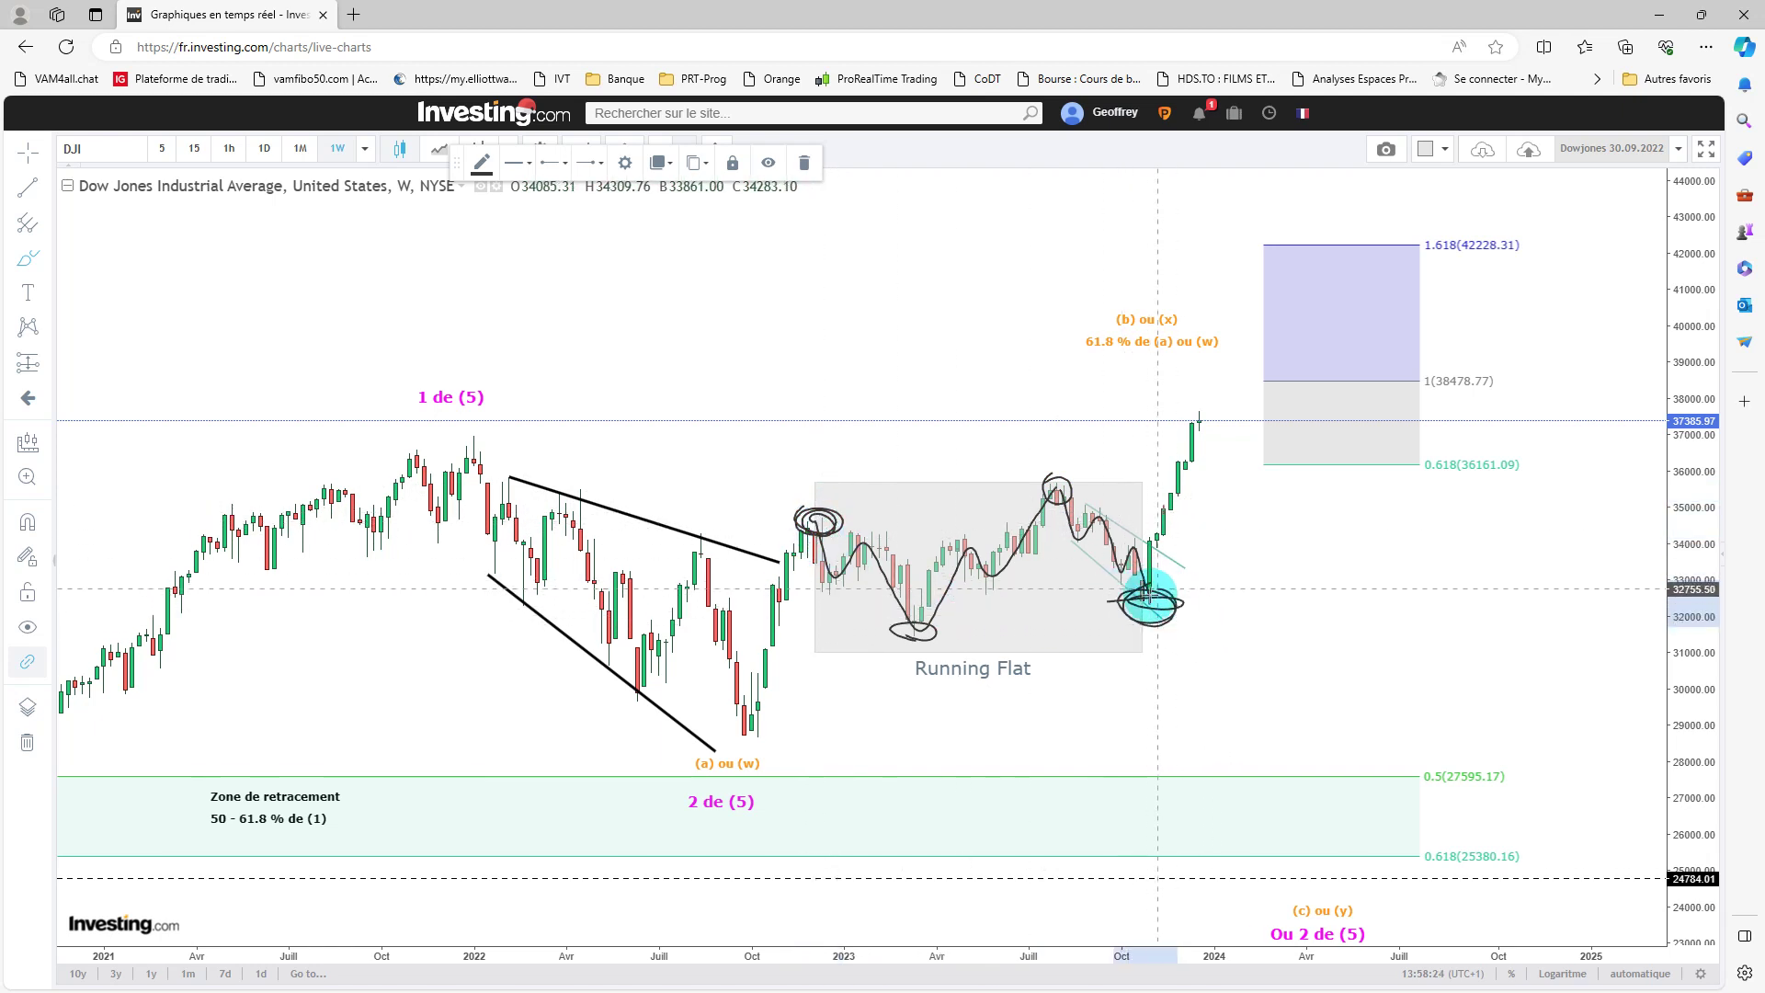
{"action": "mouse_move", "coordinate": [929, 619]}
{"action": "left_mouse_down"}
{"action": "mouse_move", "coordinate": [933, 650]}
{"action": "mouse_move", "coordinate": [928, 634]}
{"action": "left_mouse_up"}
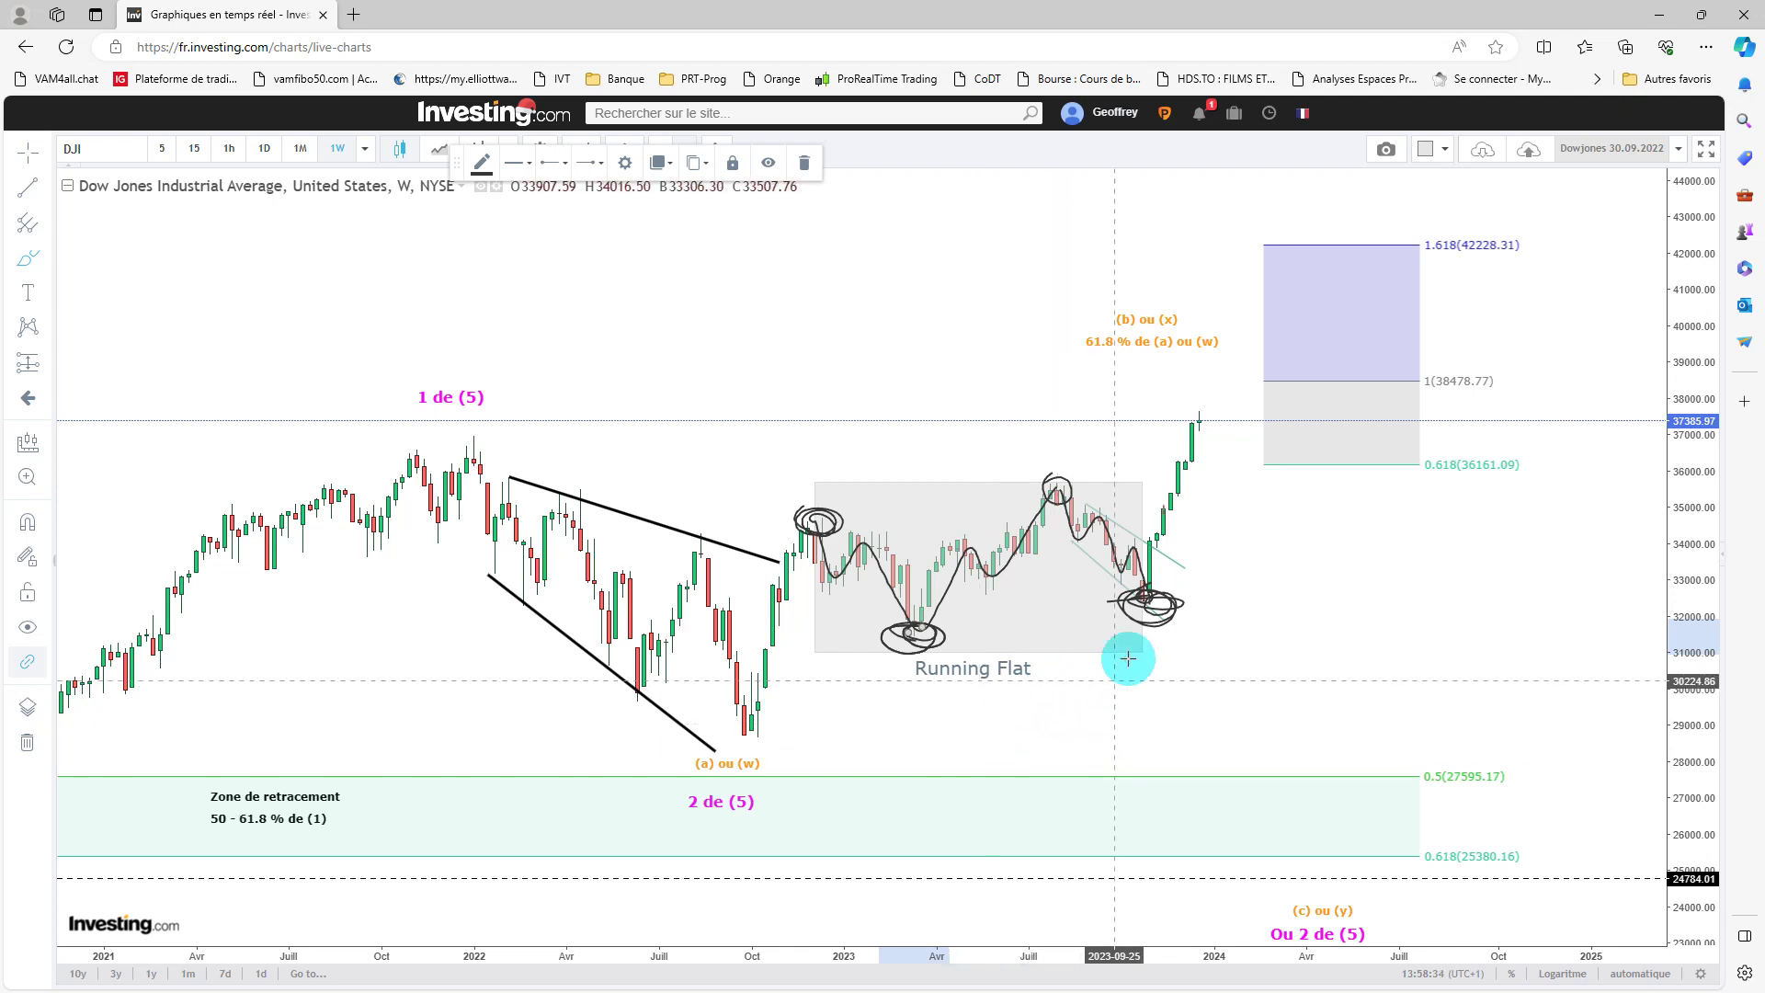
{"action": "left_click_drag", "start_coordinate": [1149, 593], "coordinate": [1185, 416]}
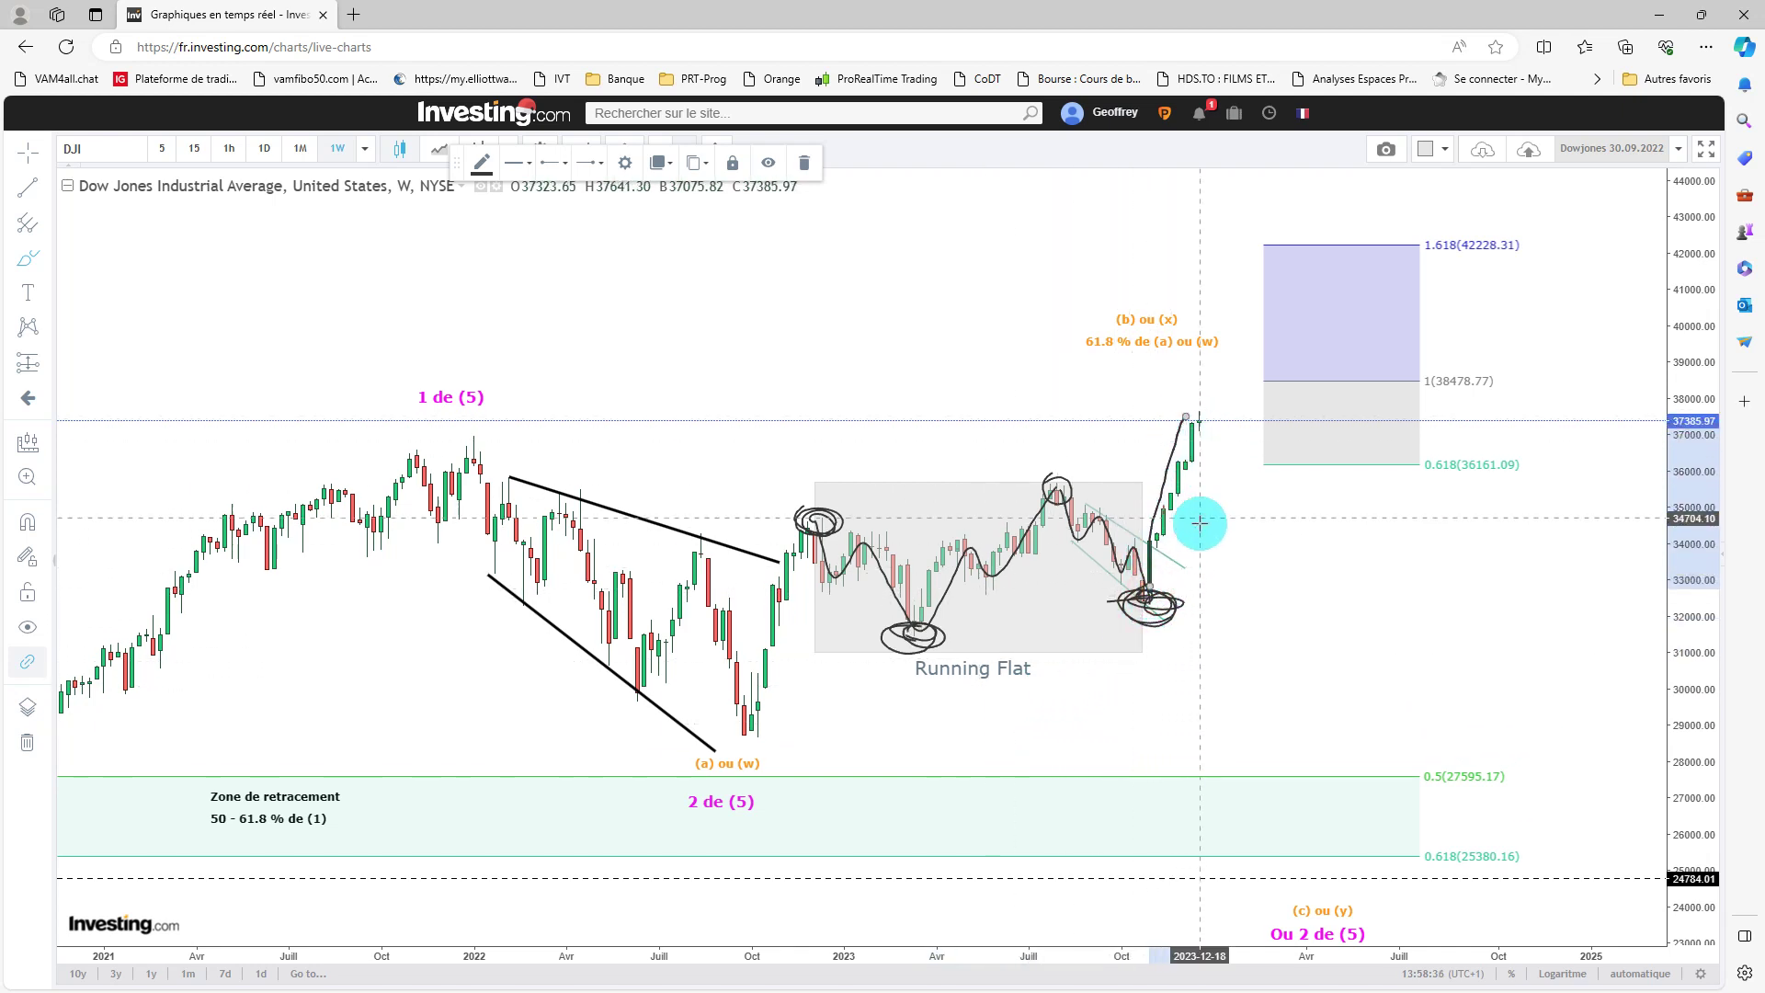
{"action": "key", "text": "Delete"}
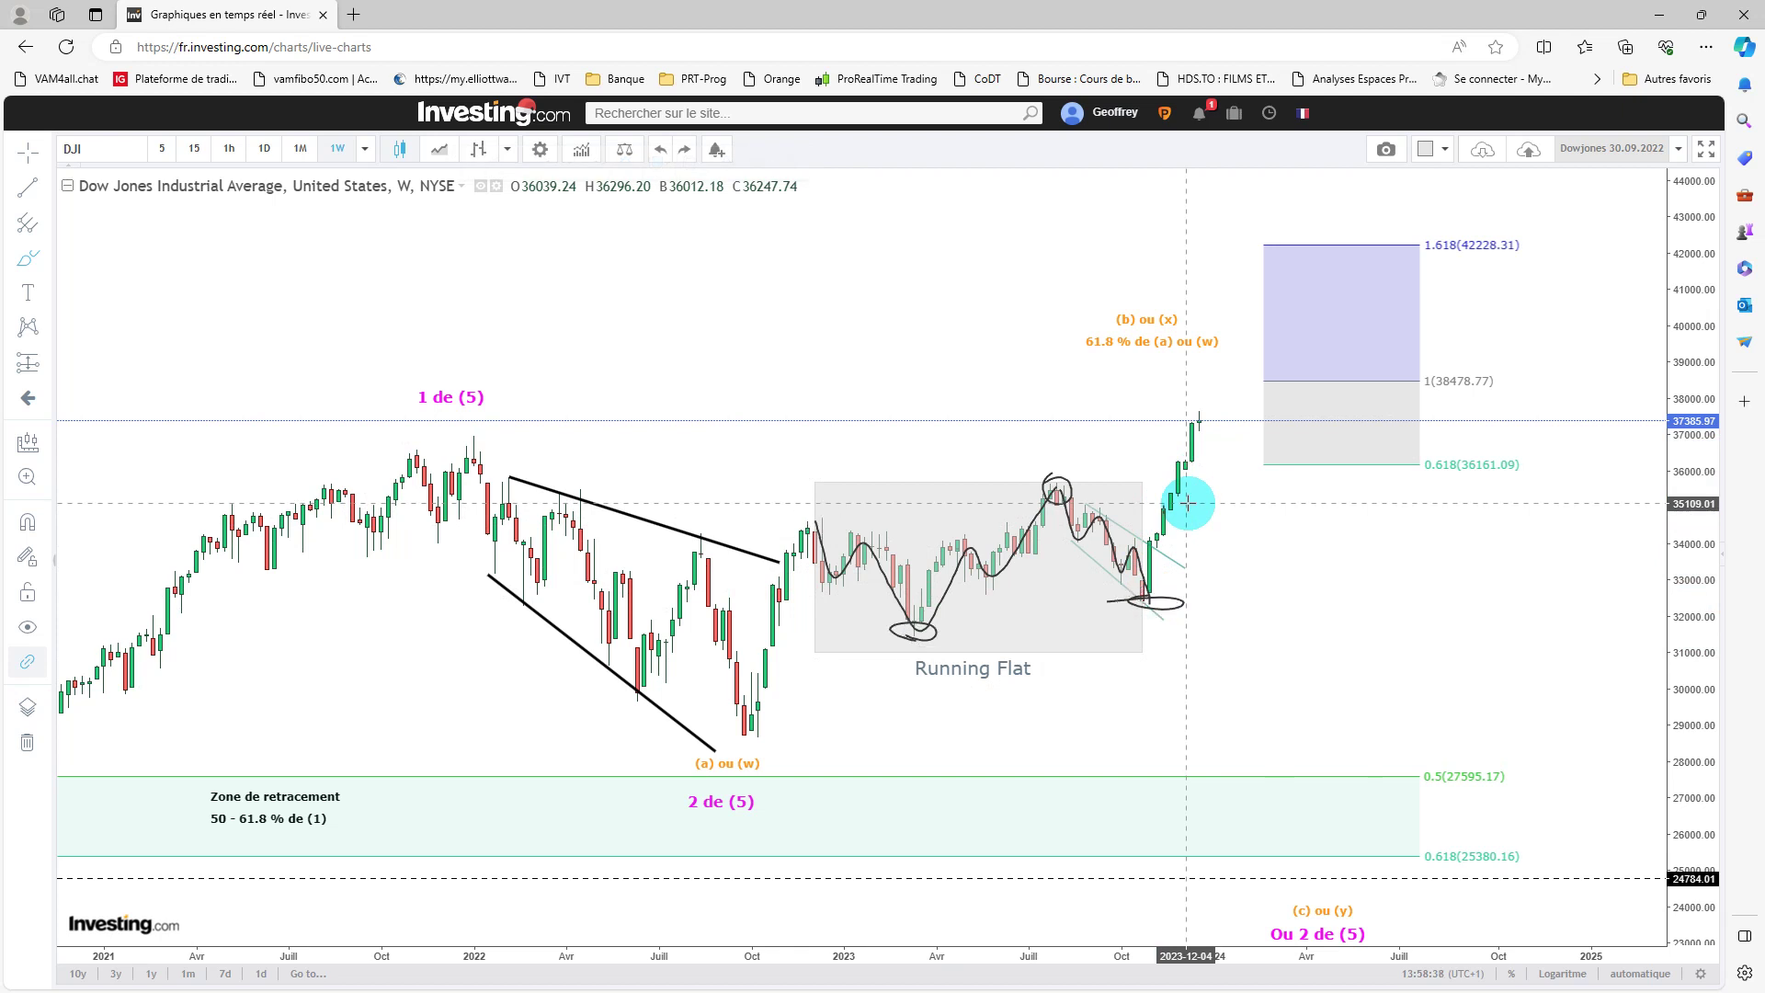
{"action": "key", "text": "Delete"}
{"action": "key", "text": "Delete"}
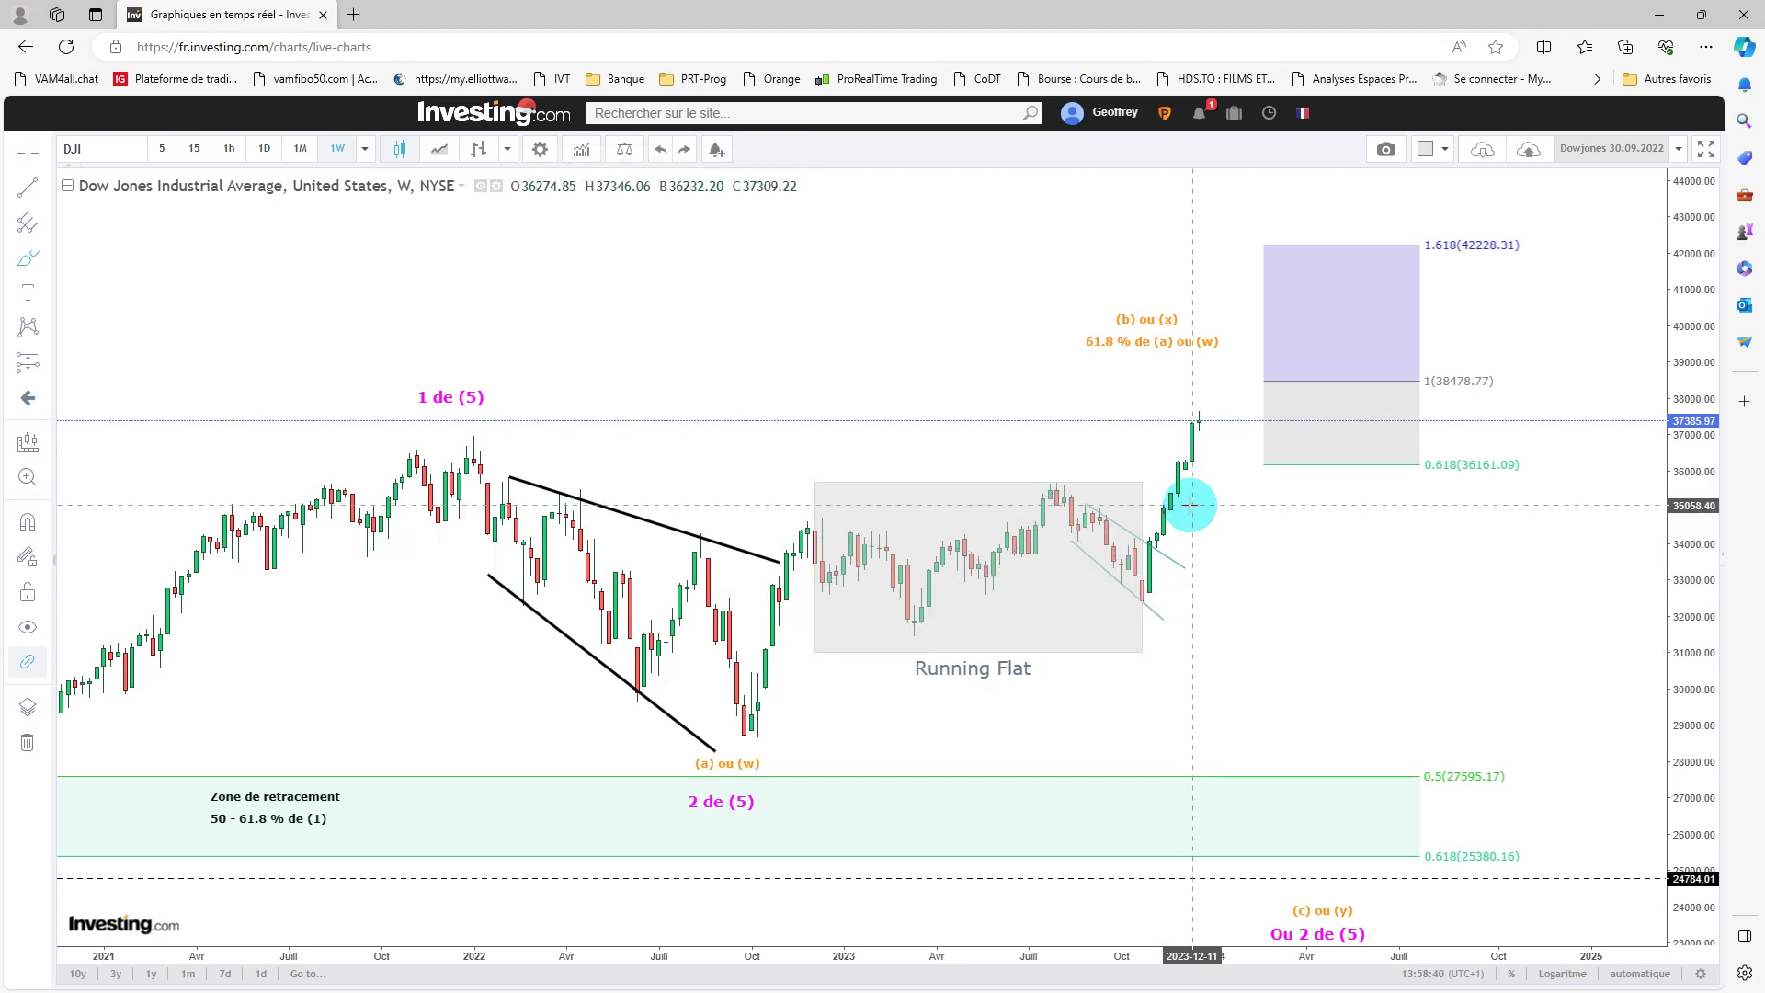
- Choose the Flèche arrow tool from the line drawing tools
{"action": "left_click", "coordinate": [28, 189]}
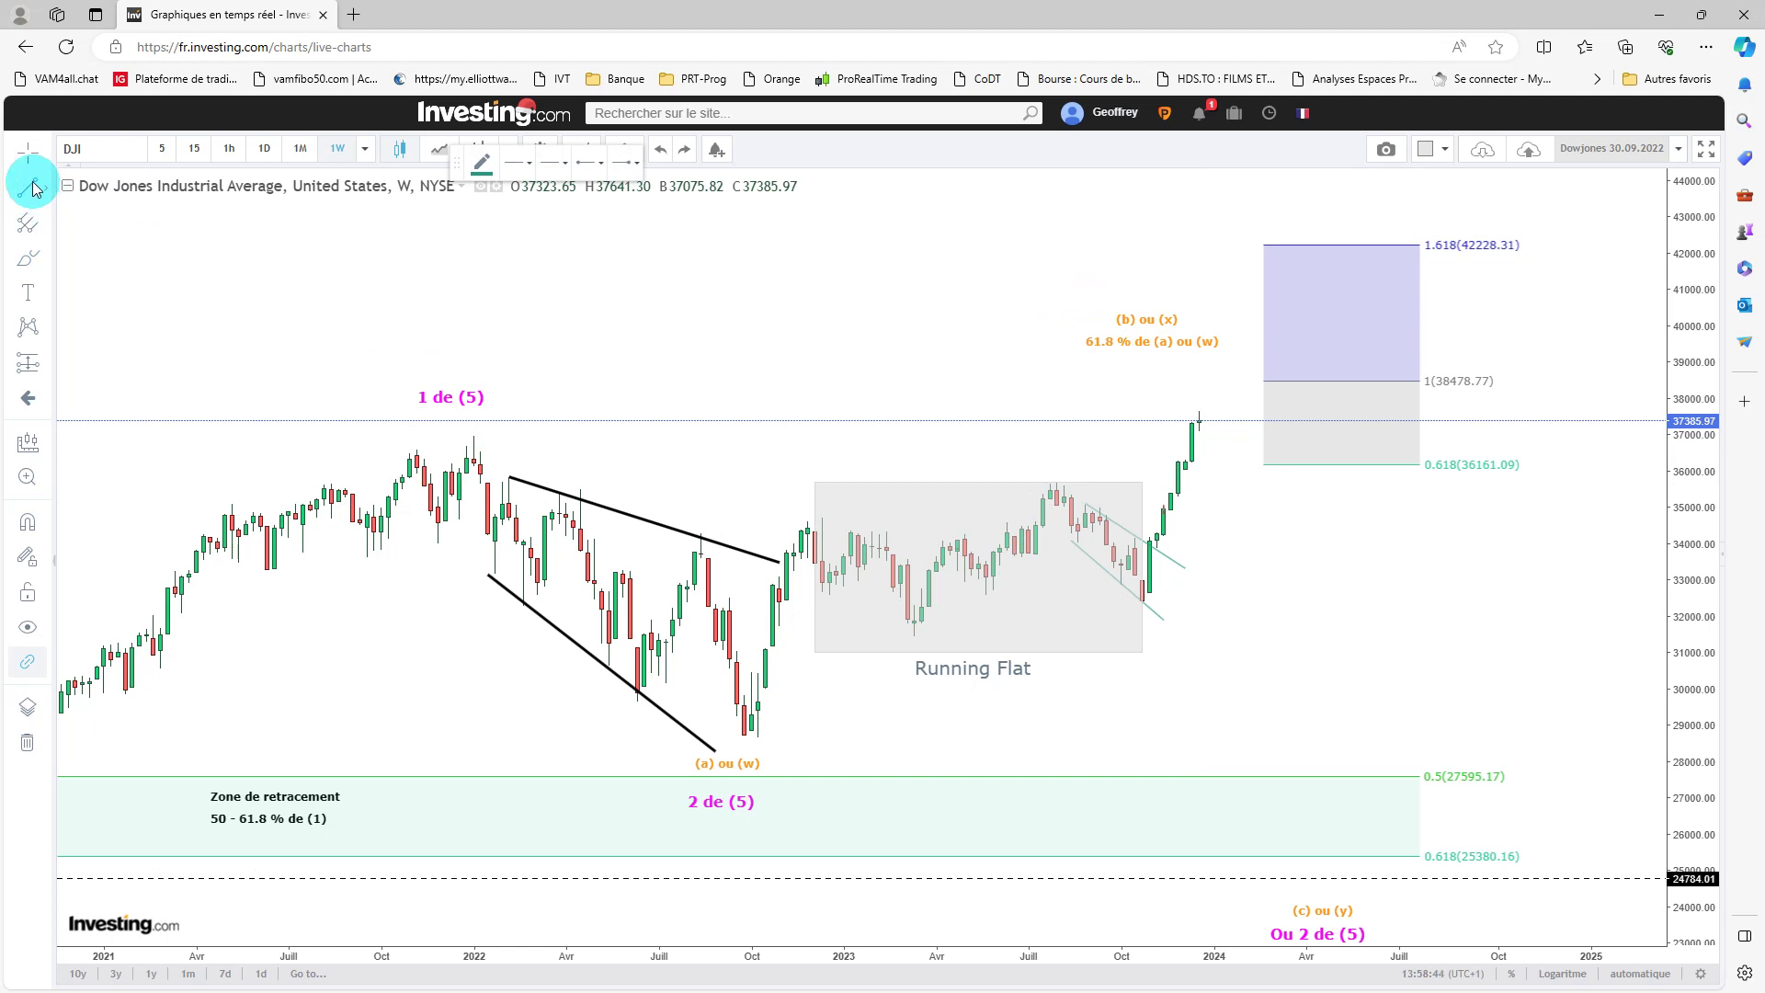
{"action": "left_click", "coordinate": [44, 190]}
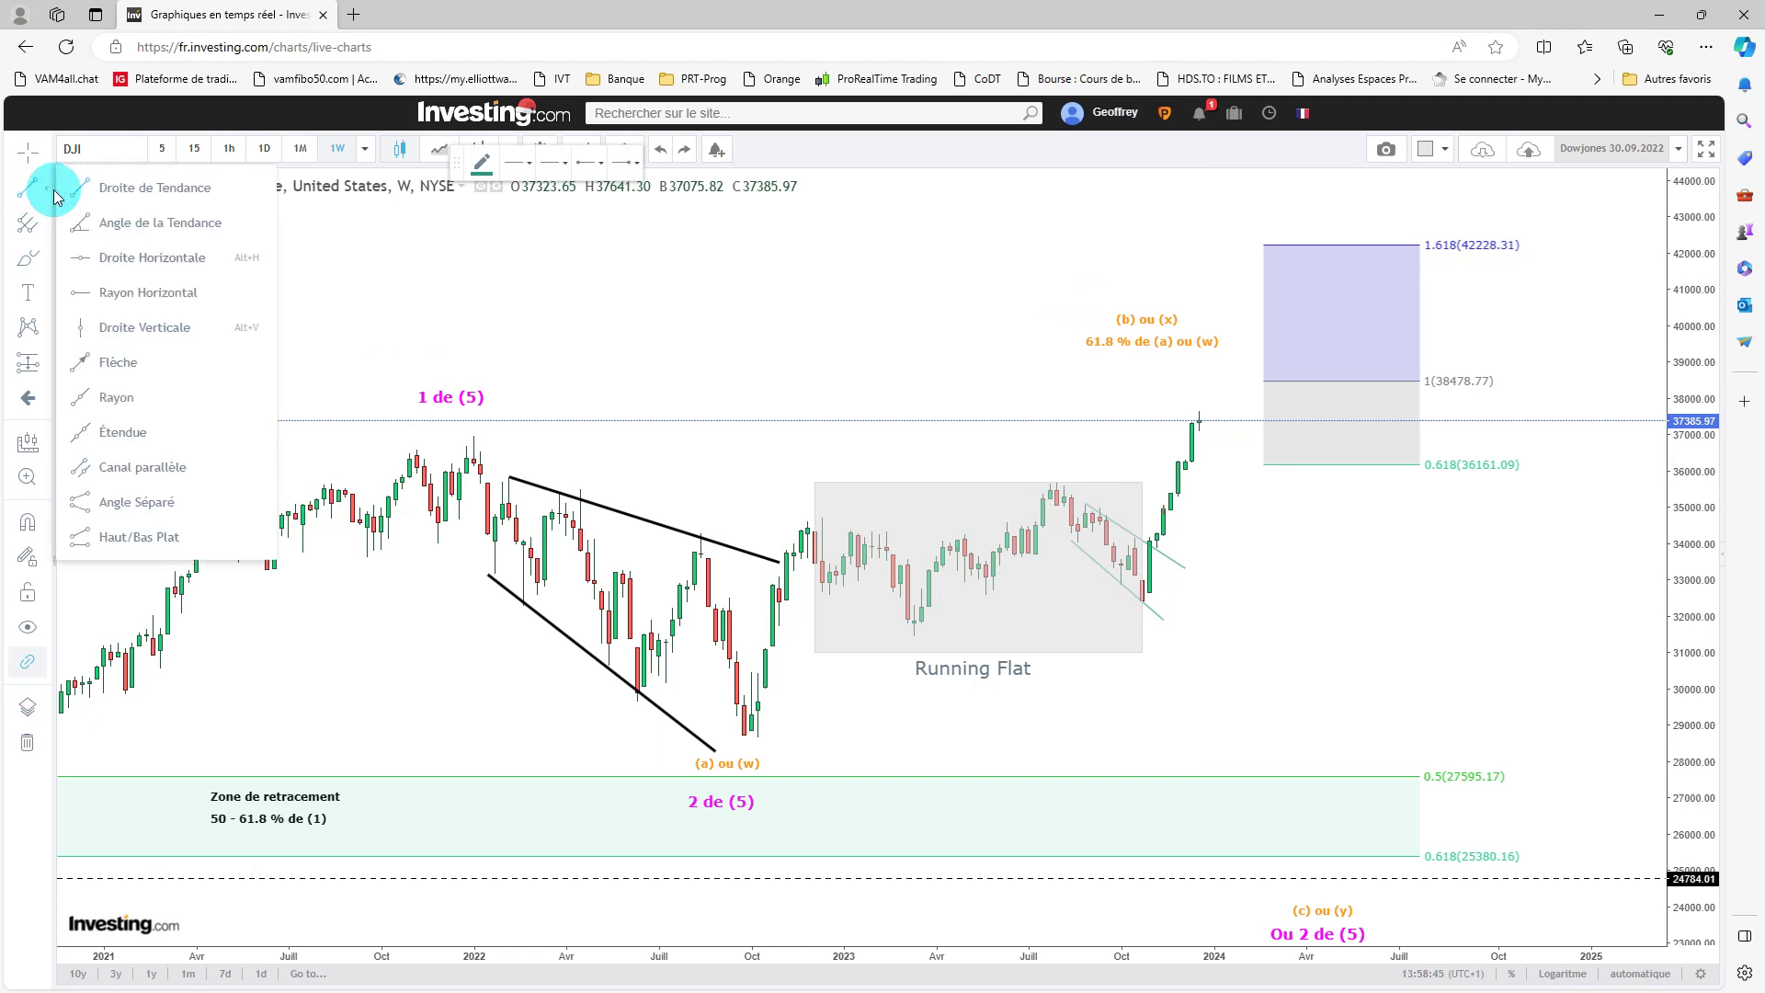
{"action": "left_click", "coordinate": [92, 345]}
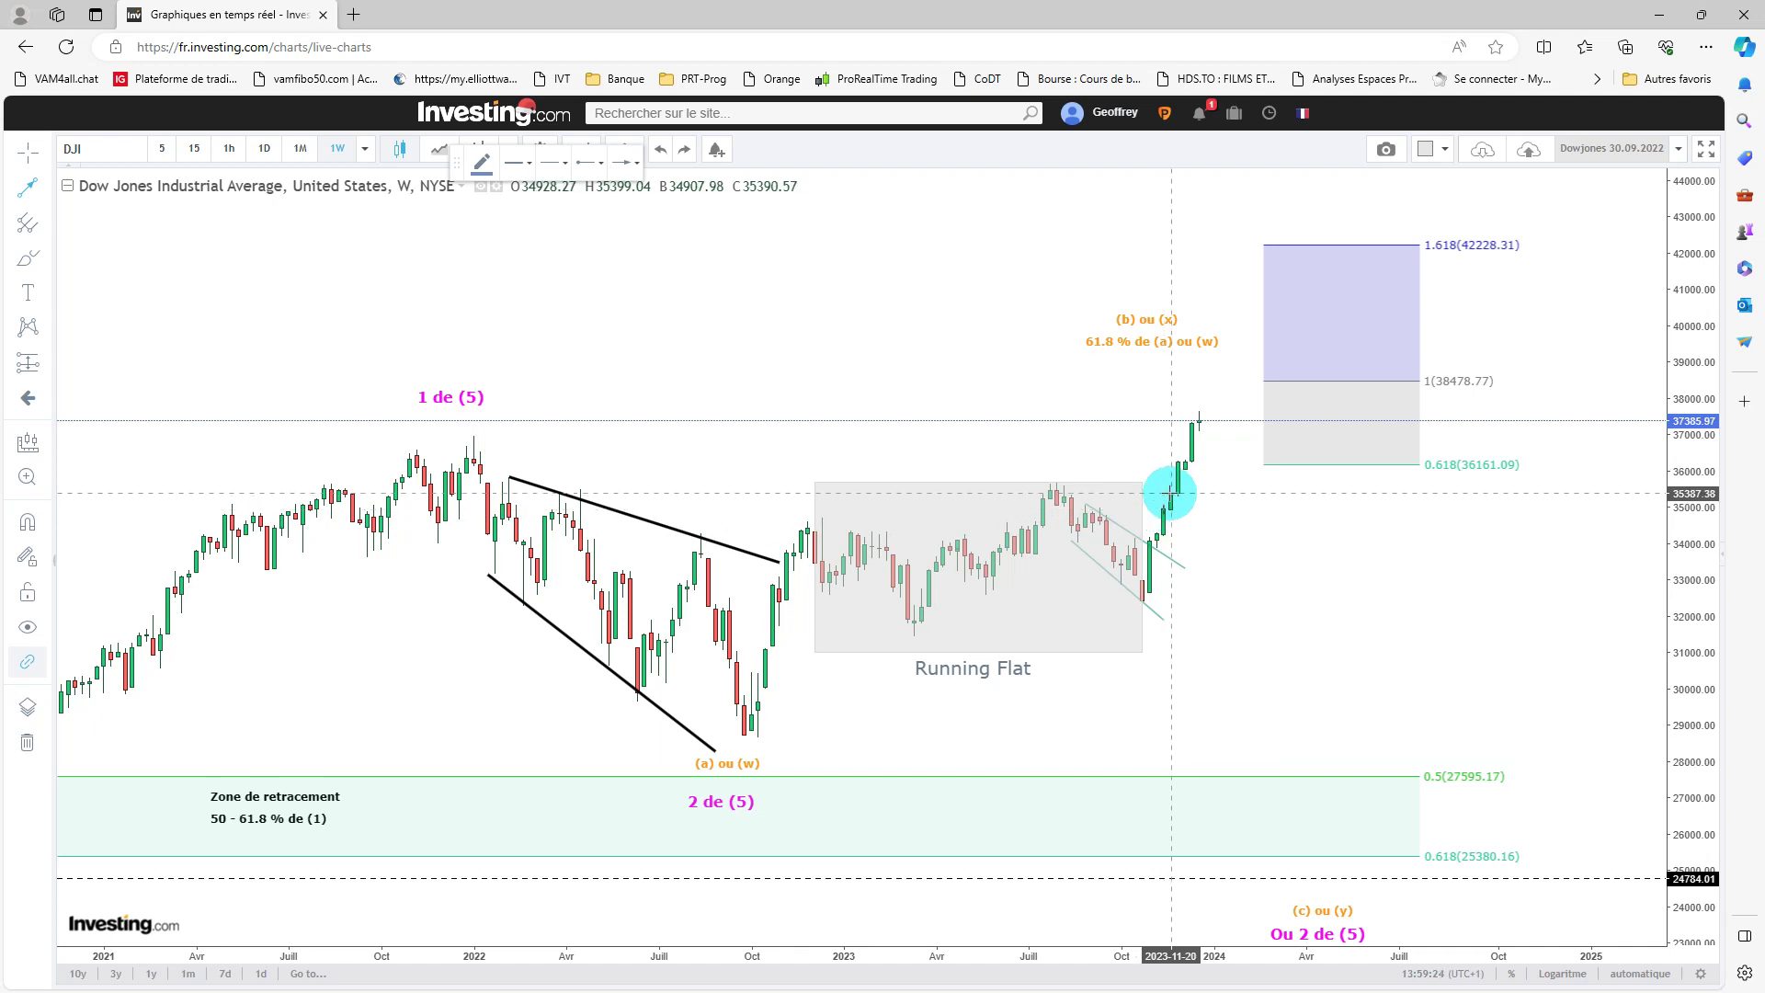
- Draw an arrow from the October 2023 low near 32274 partway up the rally and make it thicker
{"action": "left_click", "coordinate": [1142, 606]}
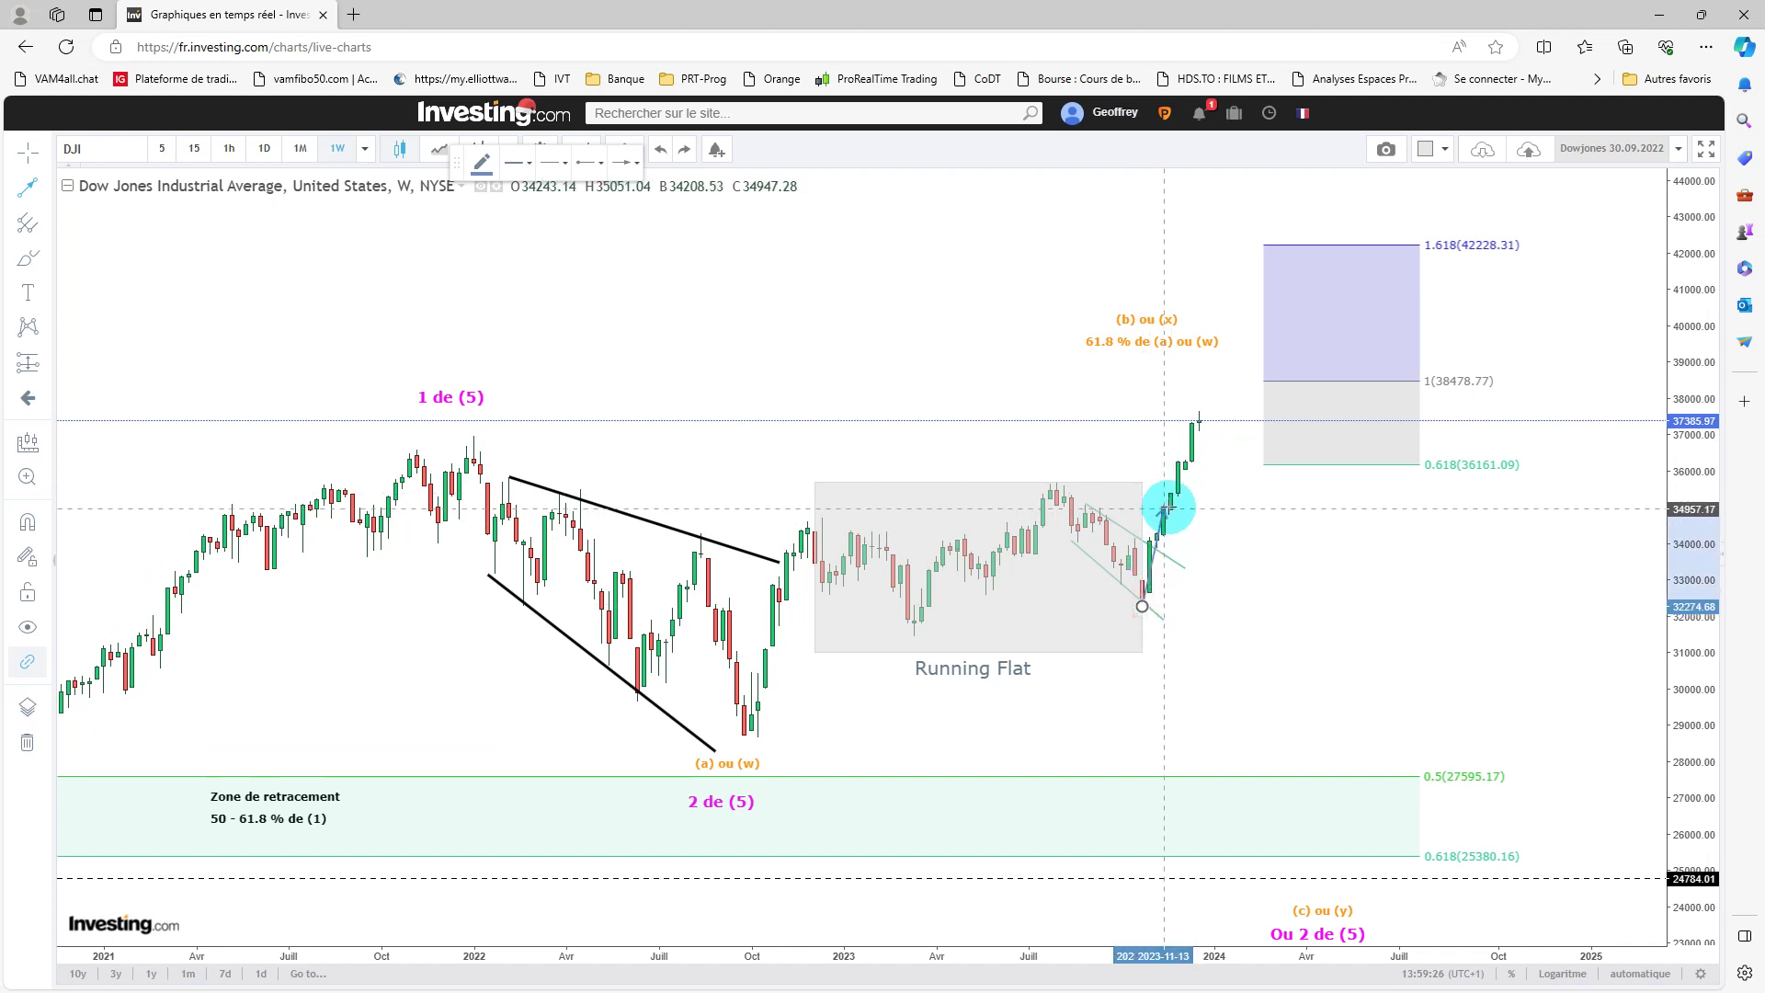
{"action": "left_click", "coordinate": [1171, 494]}
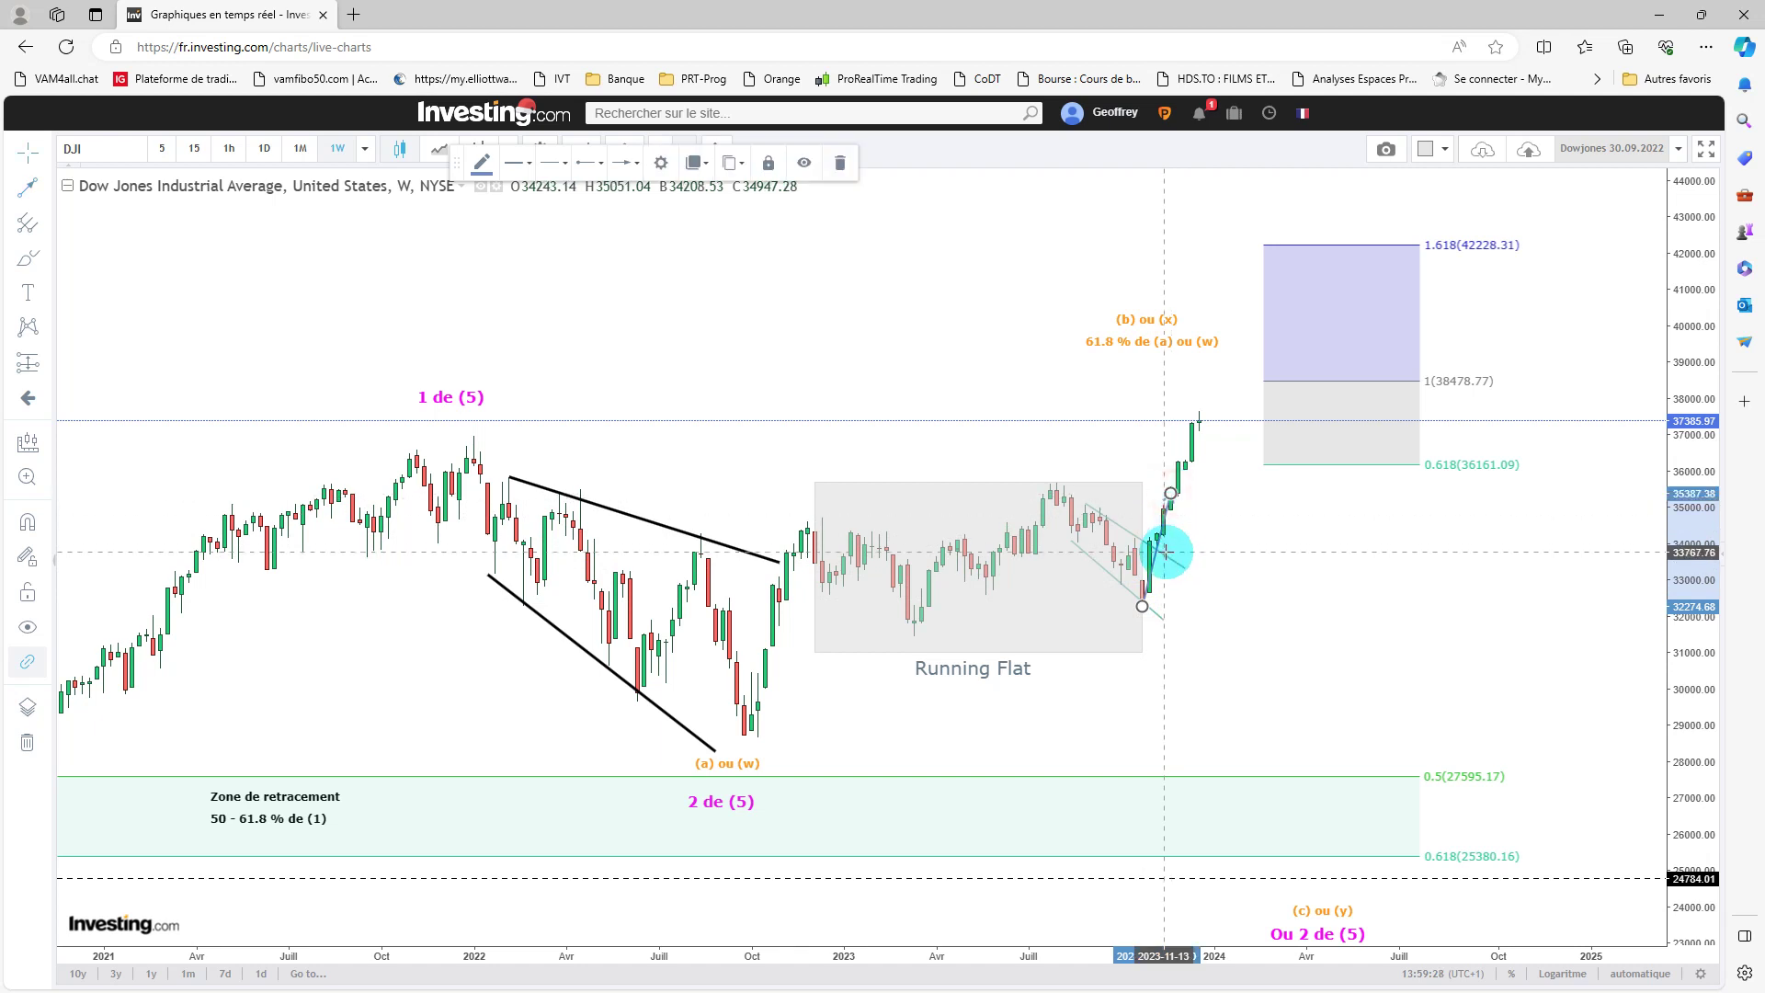
{"action": "left_click", "coordinate": [481, 168]}
{"action": "left_click", "coordinate": [474, 187]}
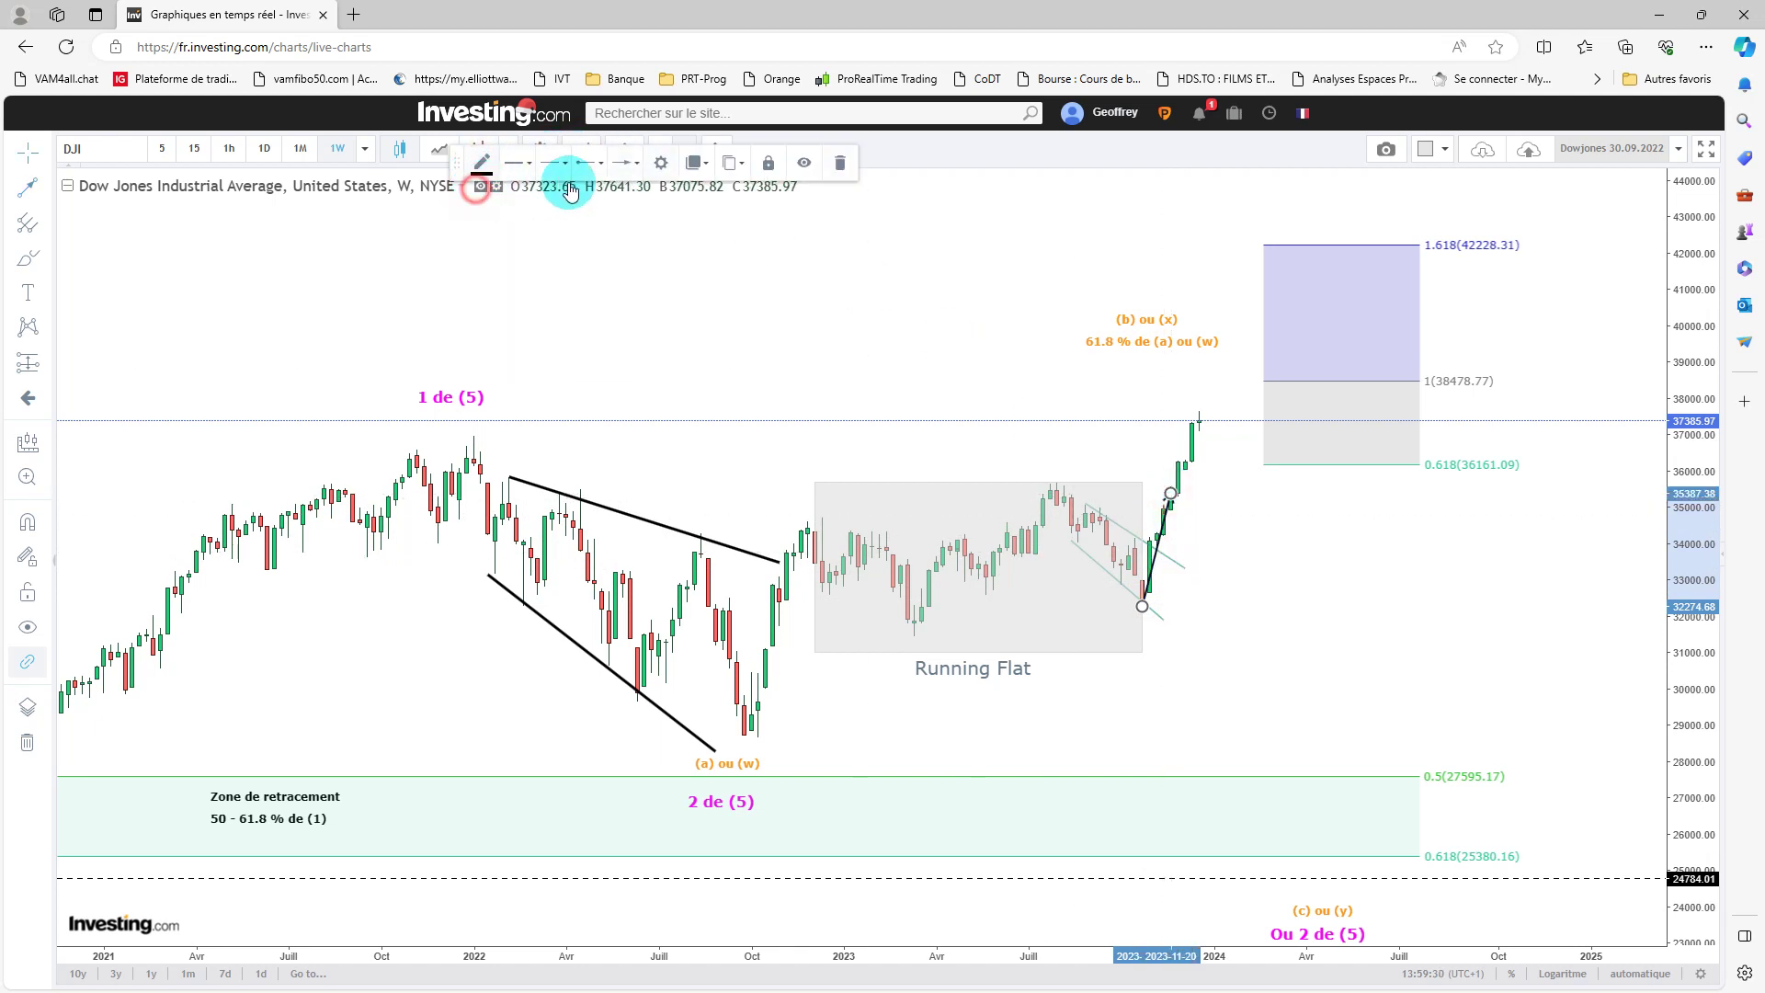
{"action": "left_click", "coordinate": [518, 175]}
{"action": "left_click", "coordinate": [621, 196]}
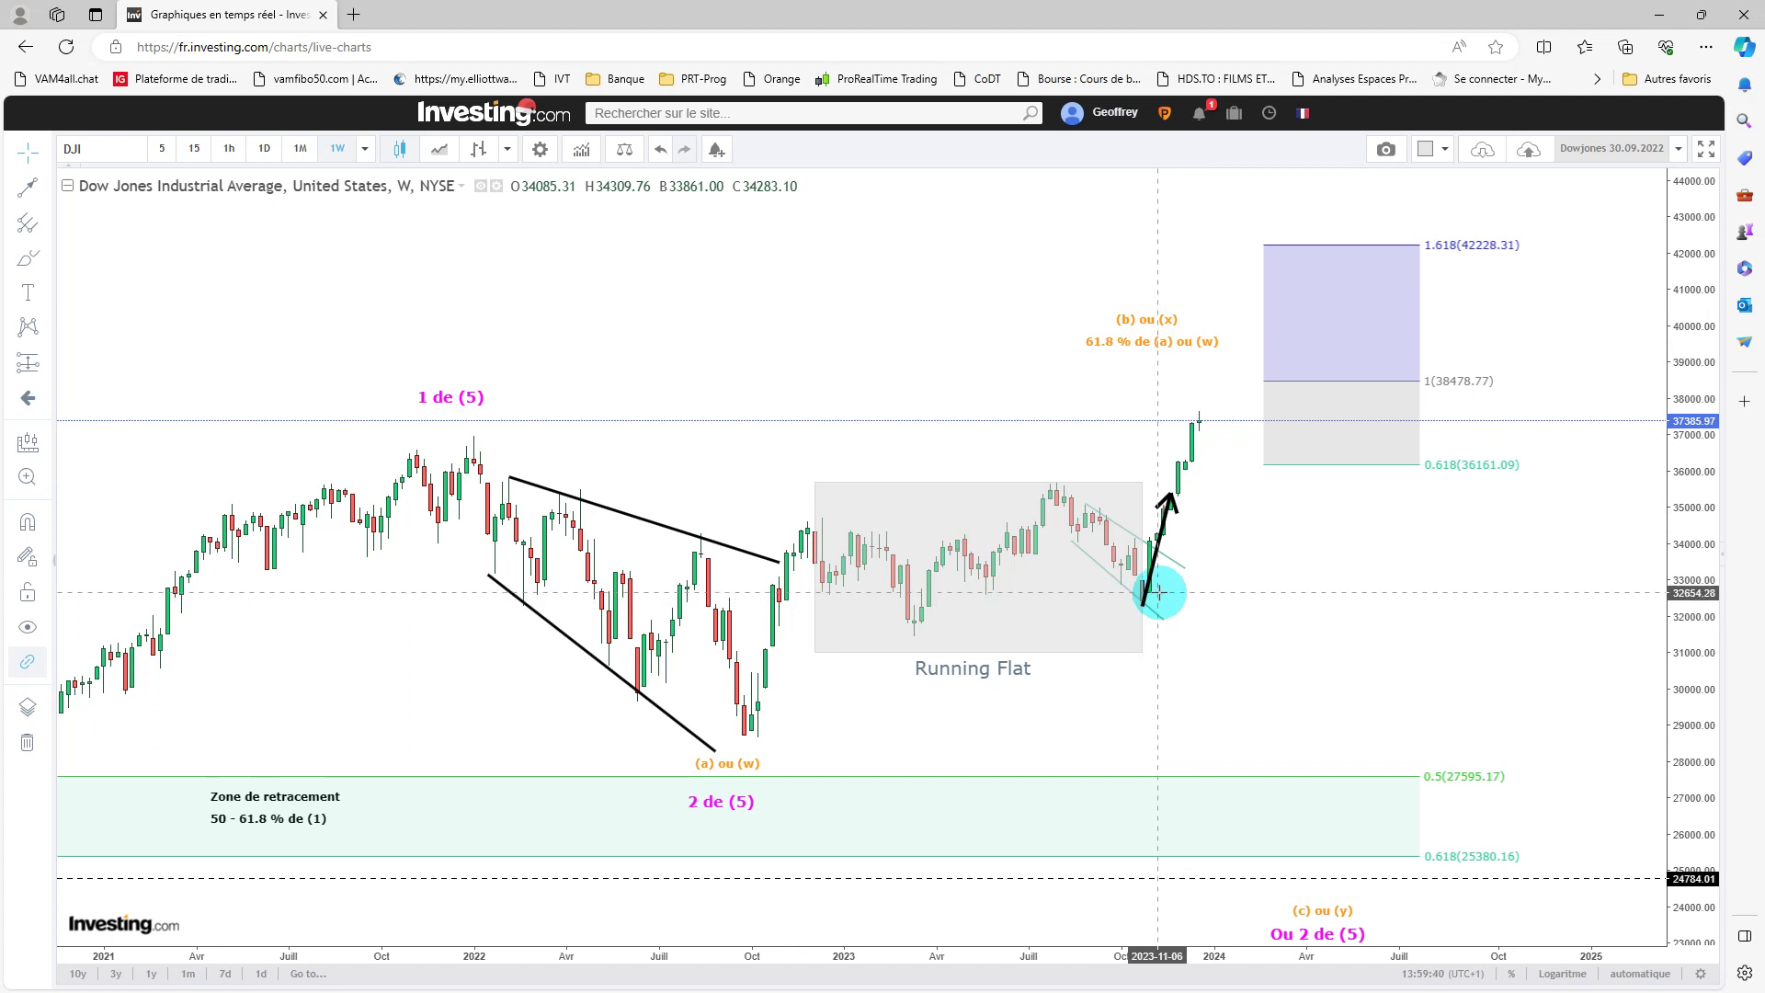
{"action": "left_click", "coordinate": [1160, 551]}
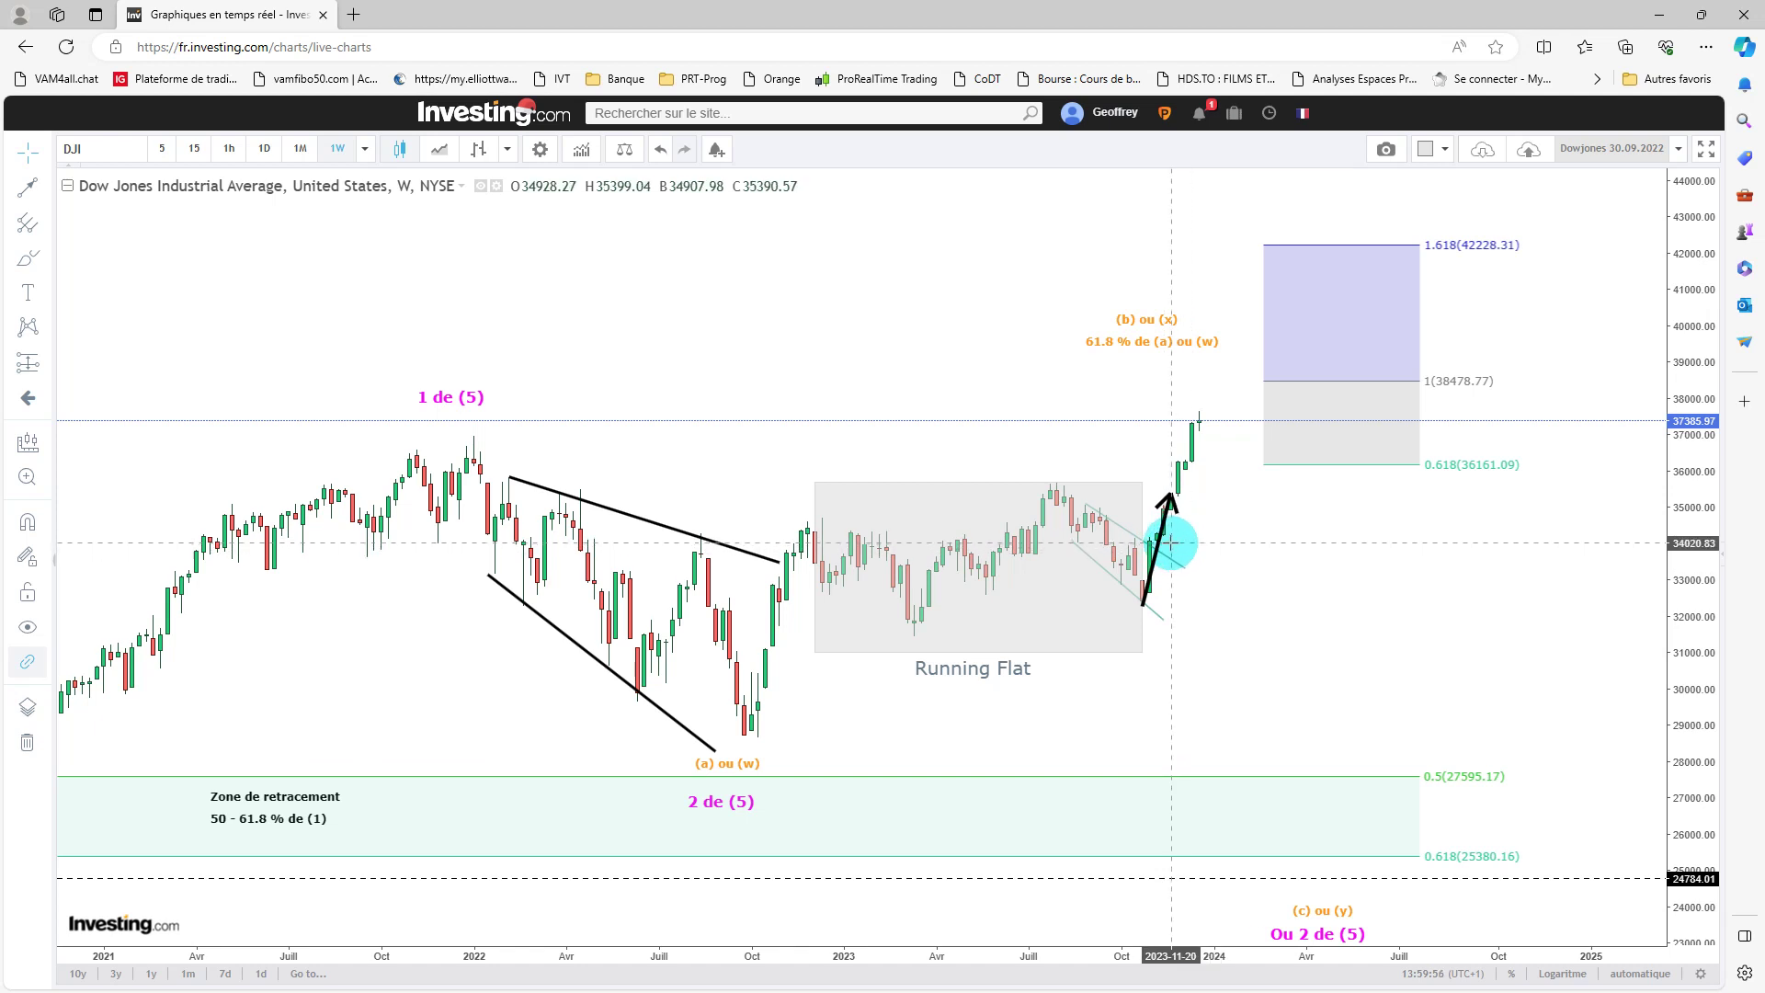
{"action": "mouse_move", "coordinate": [1165, 531]}
{"action": "left_click", "coordinate": [1168, 516]}
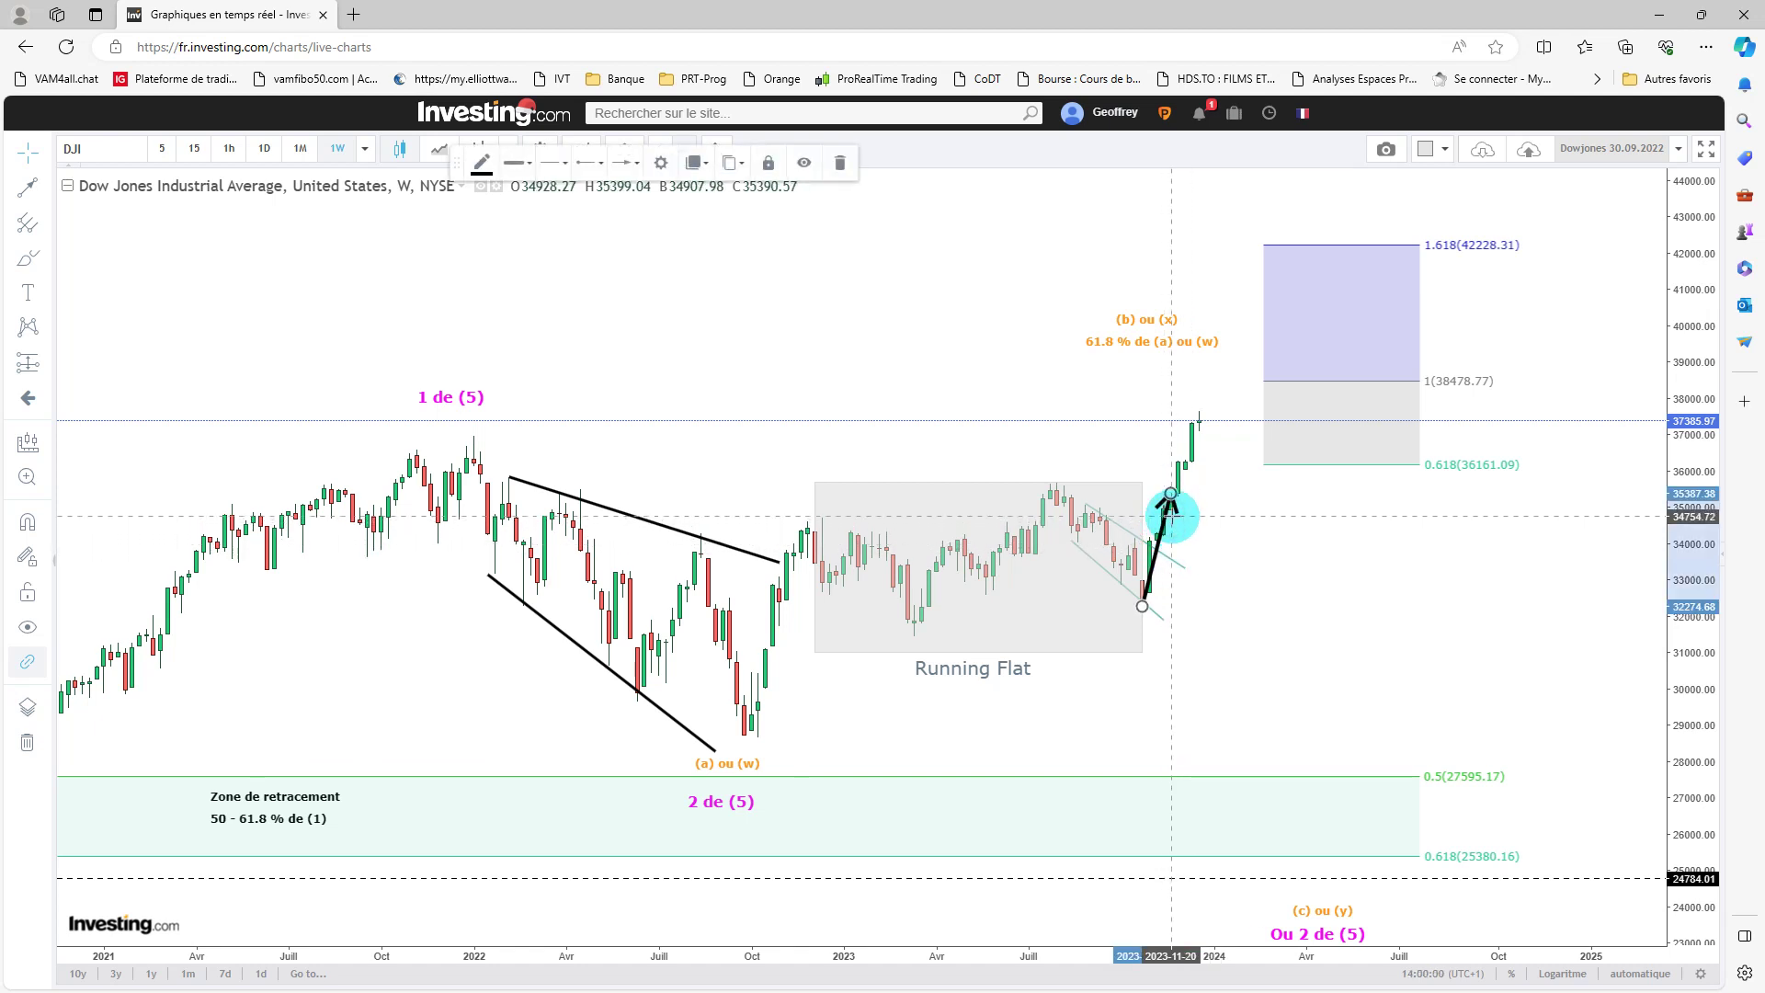
- Delete the black arrow and shift the chart slightly left to show more history
{"action": "key", "text": "Delete"}
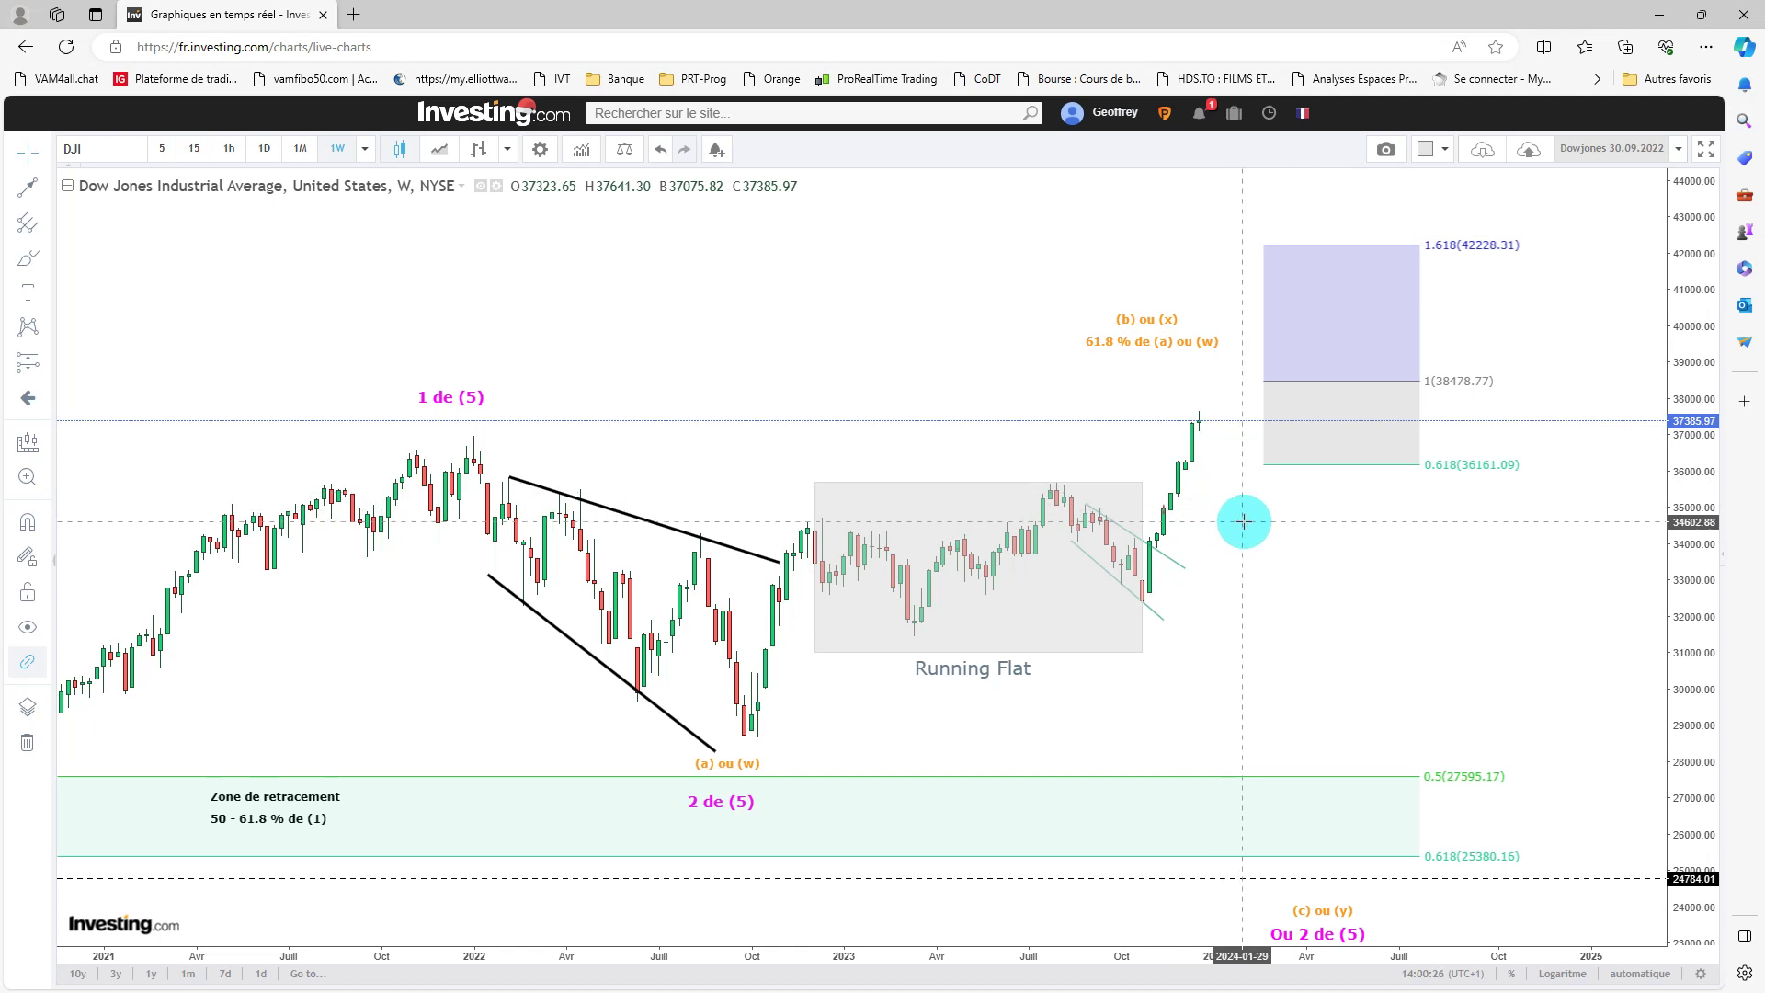
{"action": "left_click_drag", "start_coordinate": [1241, 516], "coordinate": [1228, 517]}
{"action": "scroll", "coordinate": [1041, 371], "scroll_direction": "down", "scroll_amount": 1}
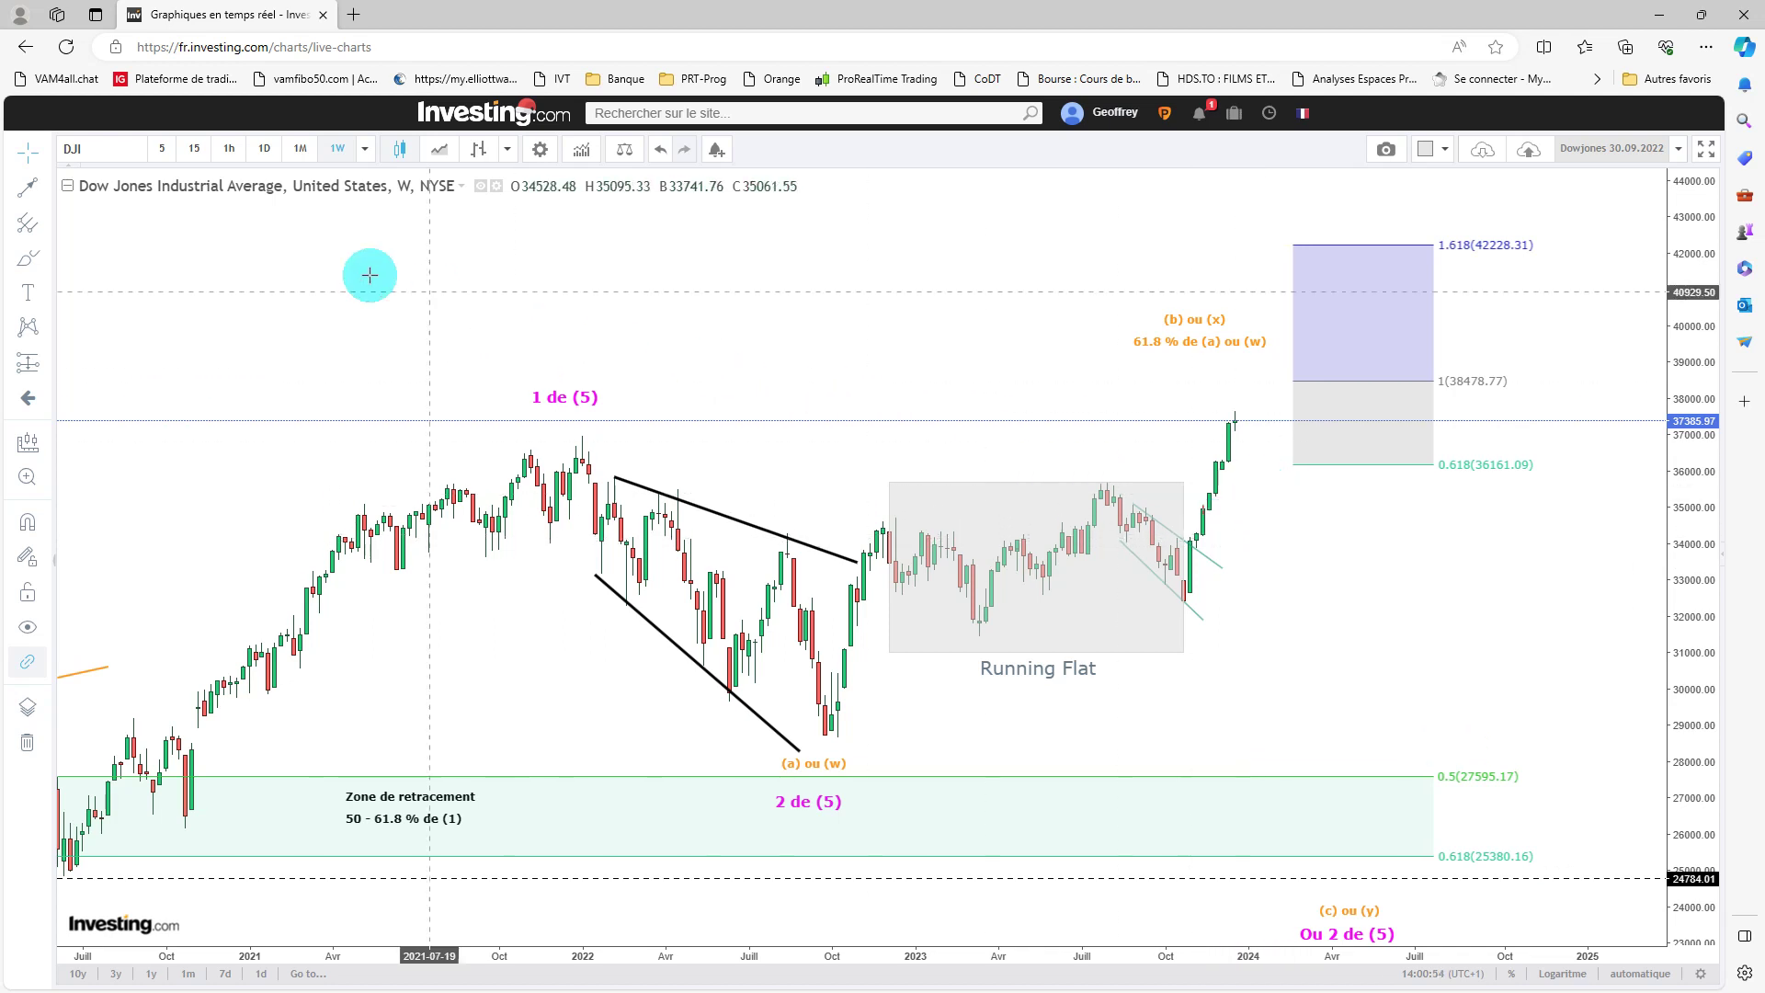
- Circle the late-2022 peak with a magenta brush ellipse, then switch the brush colour to orange
{"action": "left_click", "coordinate": [32, 260]}
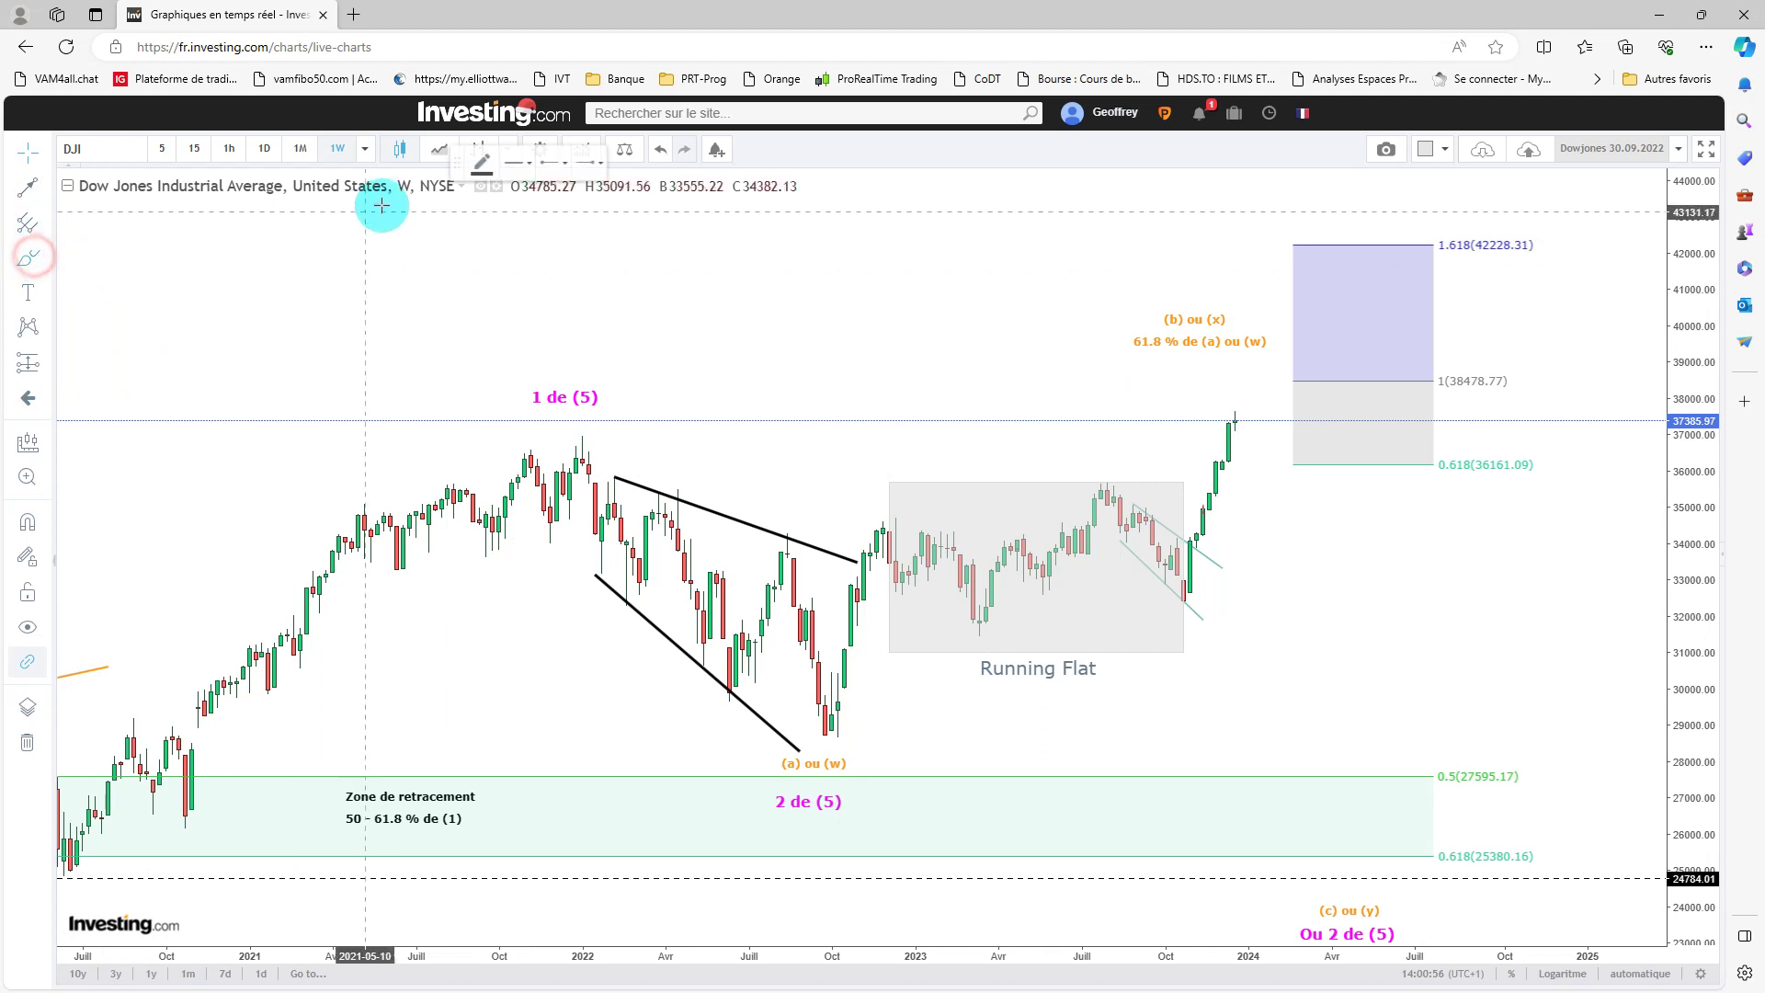
{"action": "left_click", "coordinate": [481, 163]}
{"action": "left_click", "coordinate": [631, 217]}
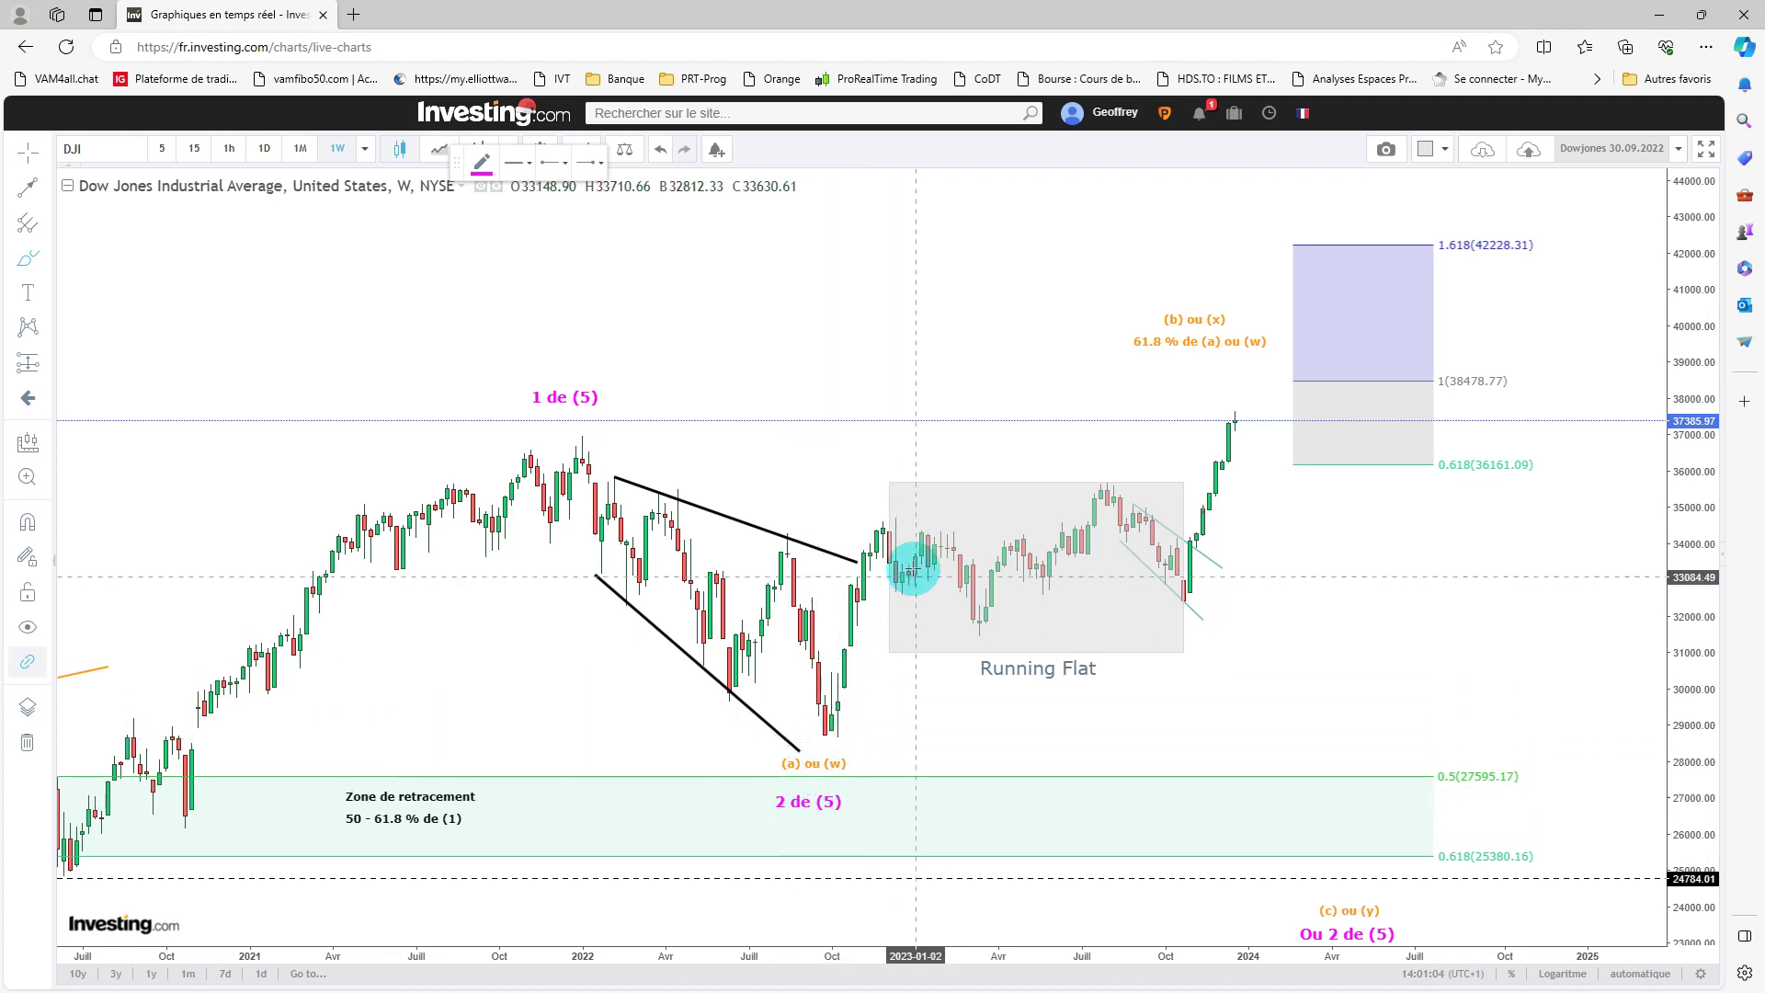
{"action": "mouse_move", "coordinate": [898, 509]}
{"action": "left_mouse_down"}
{"action": "mouse_move", "coordinate": [874, 504]}
{"action": "mouse_move", "coordinate": [907, 524]}
{"action": "mouse_move", "coordinate": [878, 508]}
{"action": "left_mouse_up"}
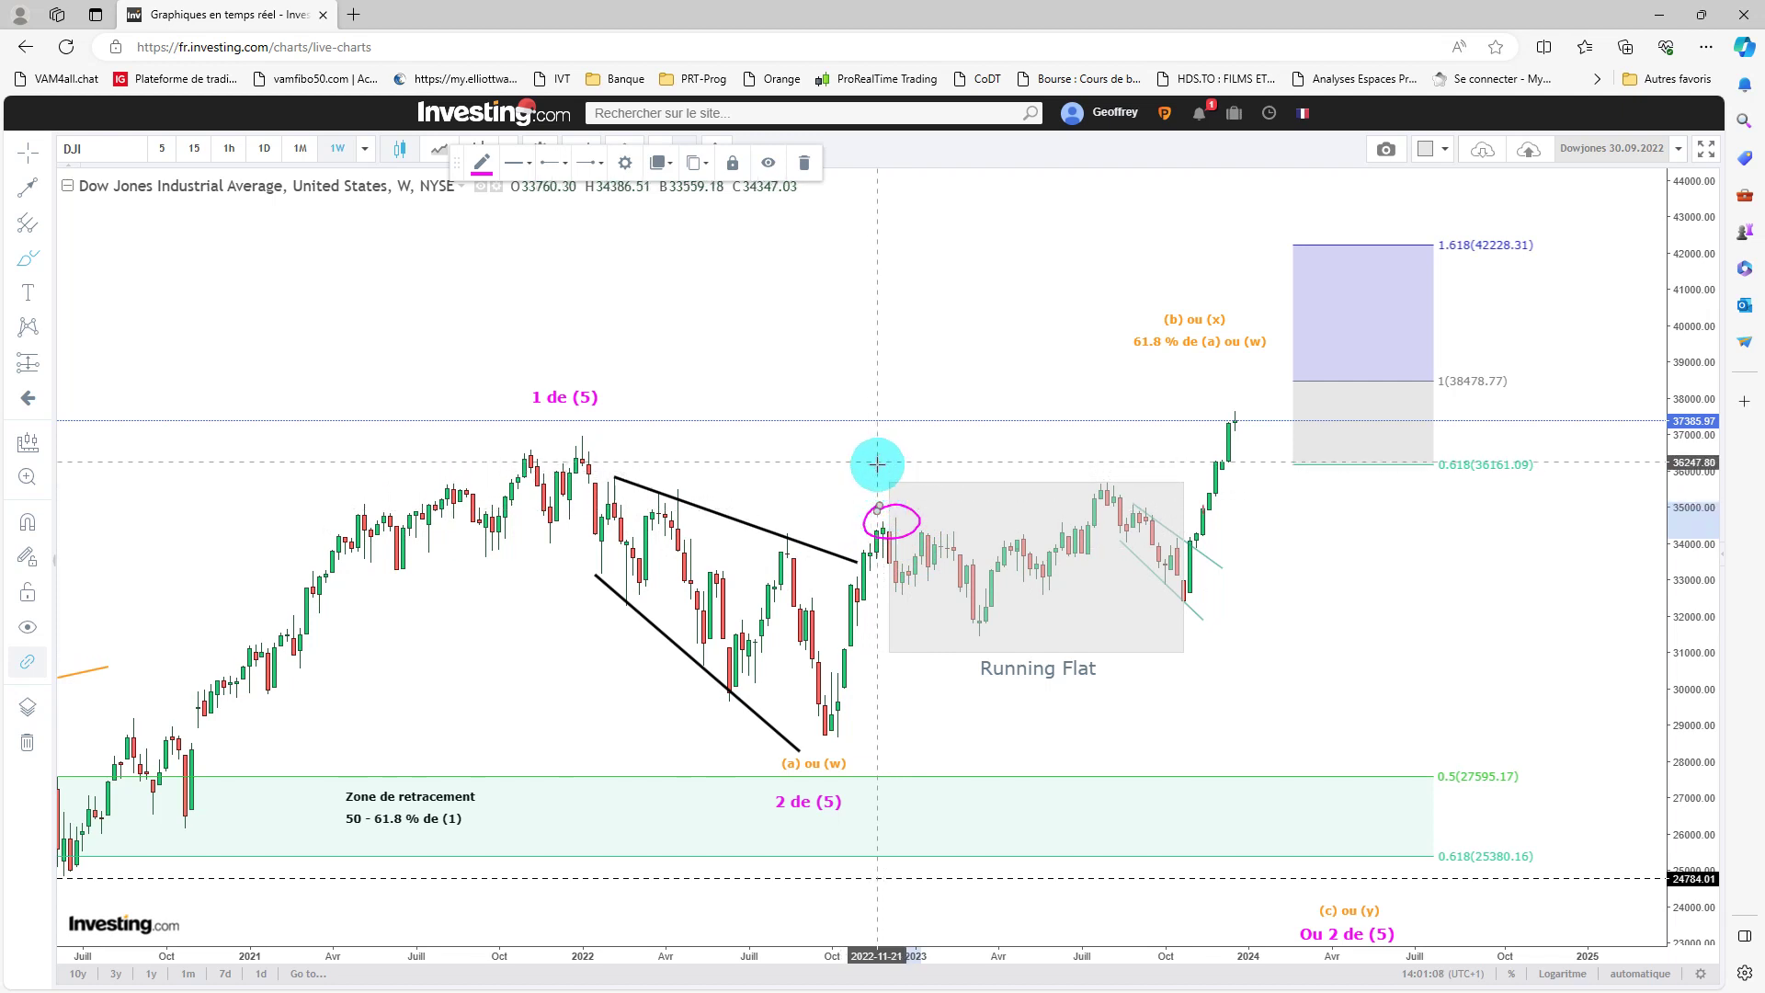
{"action": "left_click", "coordinate": [482, 164]}
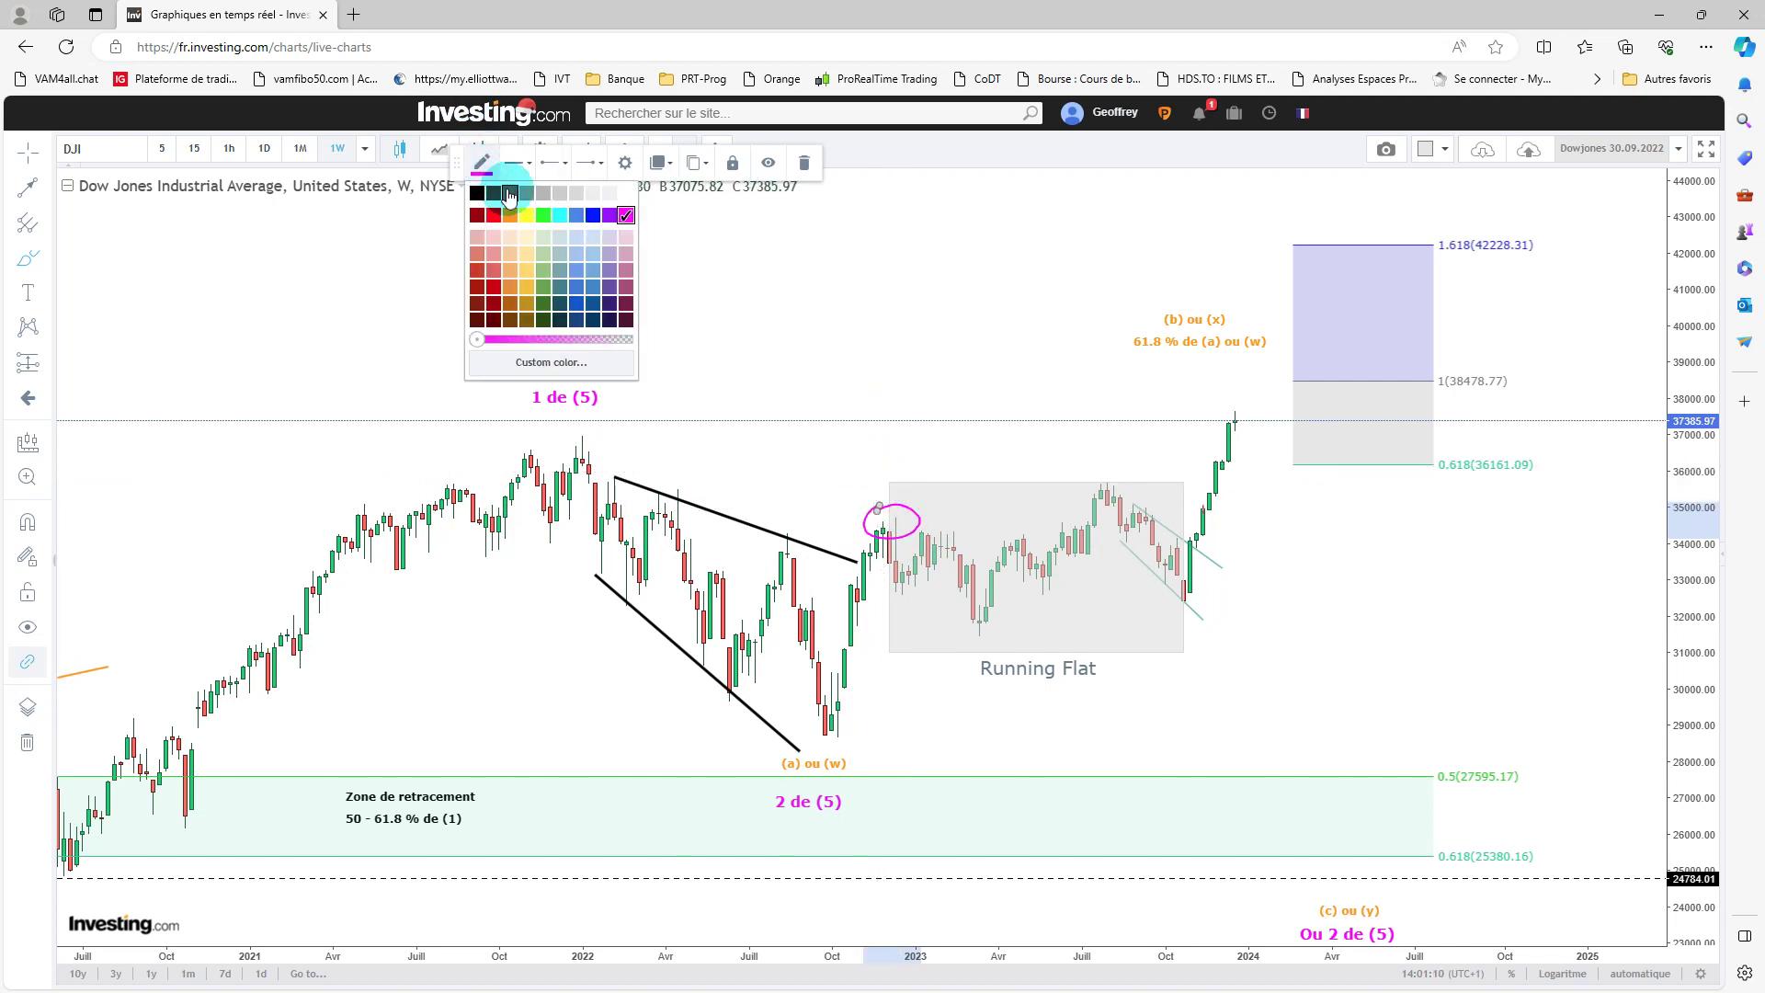
{"action": "left_click", "coordinate": [511, 217]}
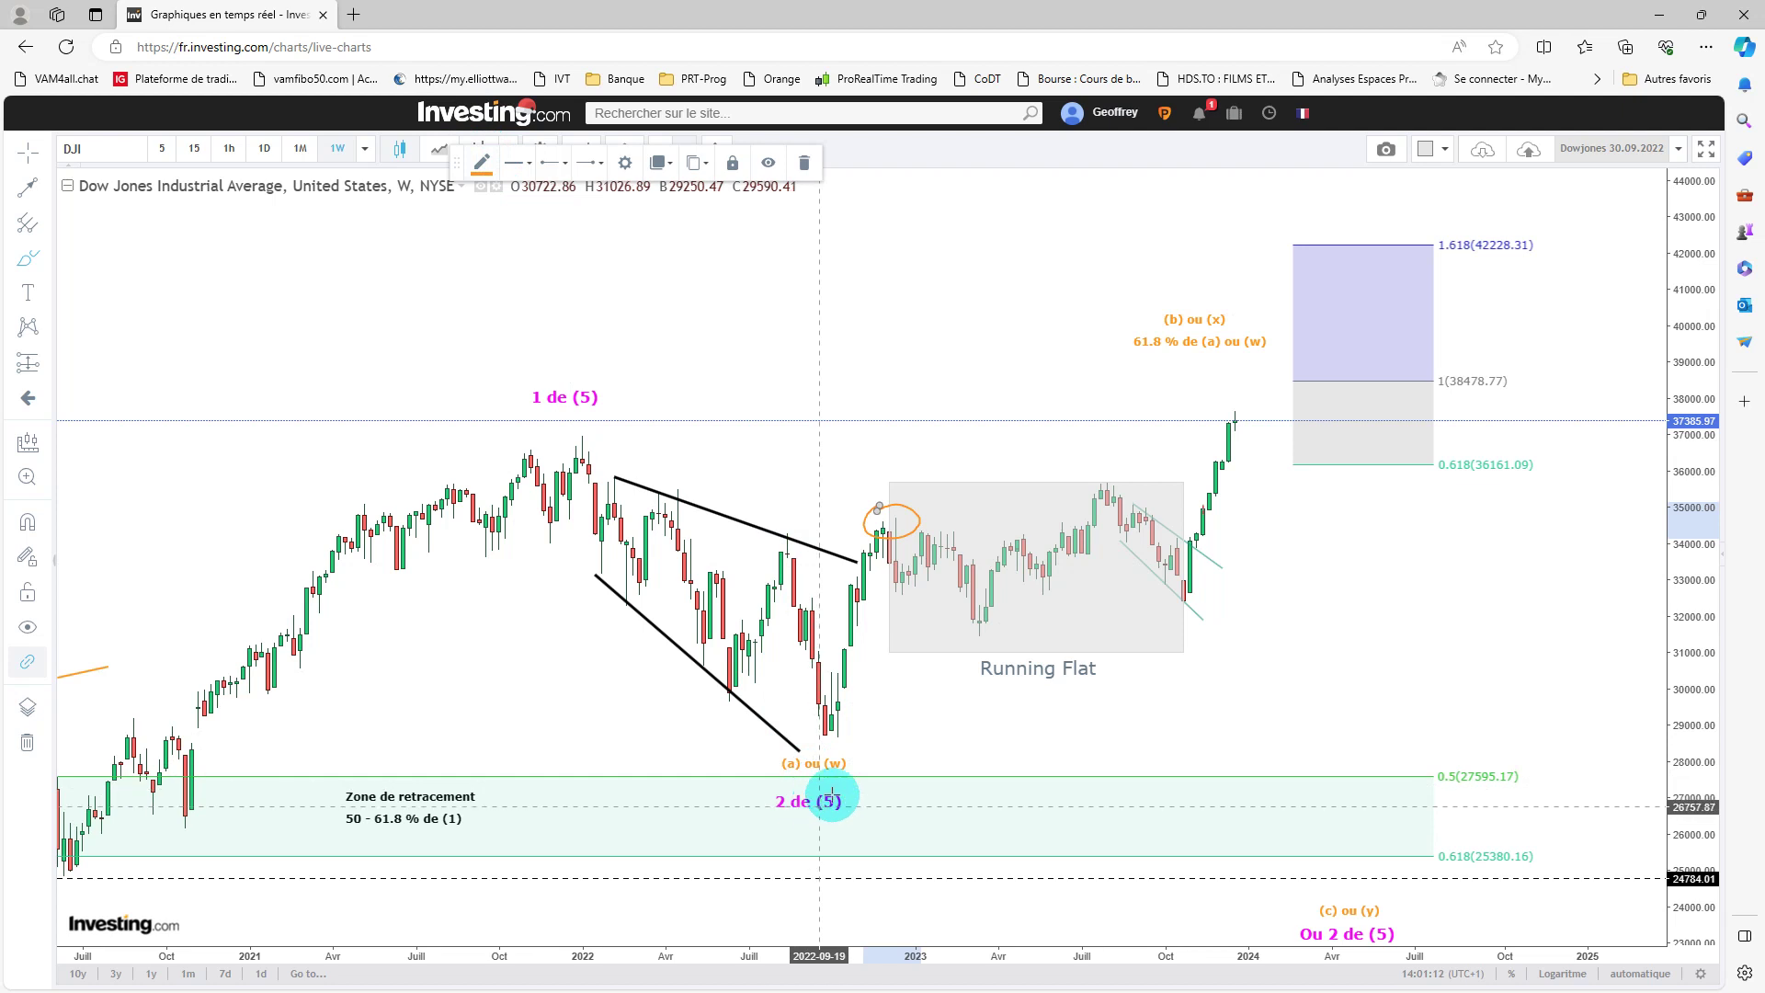
- Draw orange freehand strokes: a peak mark over the ellipse, a Running Flat wave, and a rise above 44,000
{"action": "left_click_drag", "start_coordinate": [873, 488], "coordinate": [887, 485]}
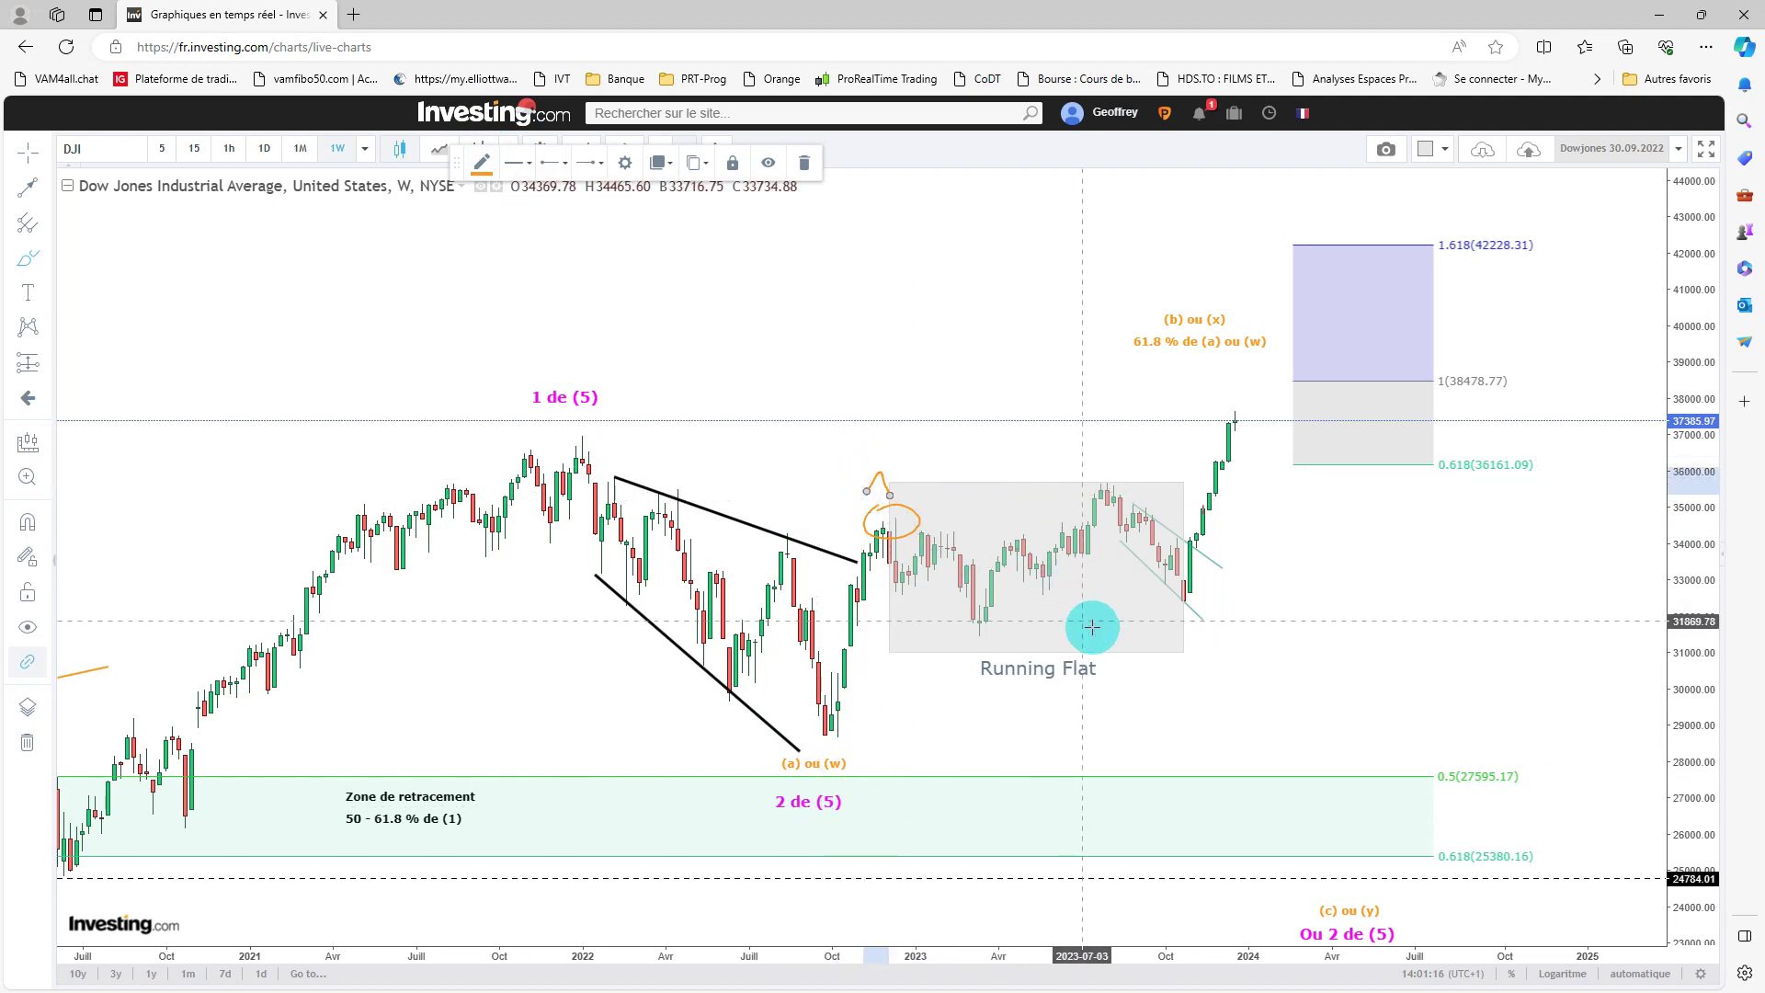
{"action": "mouse_move", "coordinate": [890, 533]}
{"action": "left_mouse_down"}
{"action": "mouse_move", "coordinate": [977, 637]}
{"action": "mouse_move", "coordinate": [1103, 484]}
{"action": "mouse_move", "coordinate": [1223, 675]}
{"action": "left_mouse_up"}
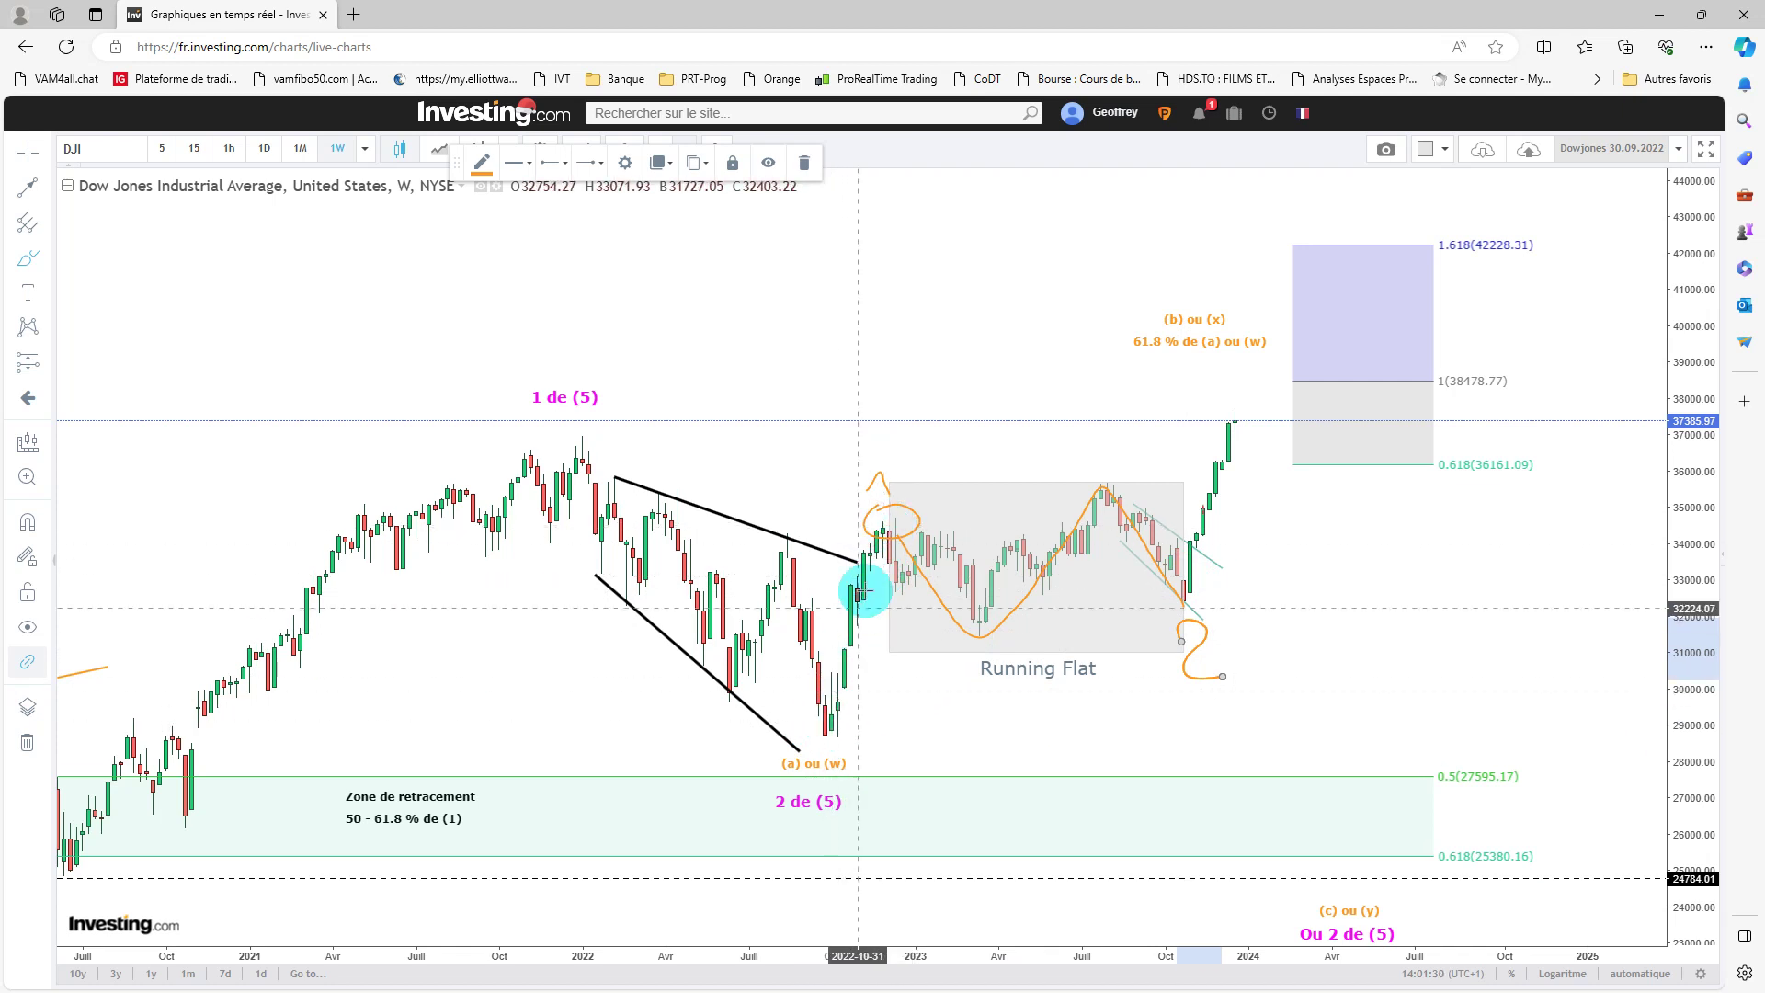
{"action": "left_click_drag", "start_coordinate": [1189, 591], "coordinate": [1299, 173]}
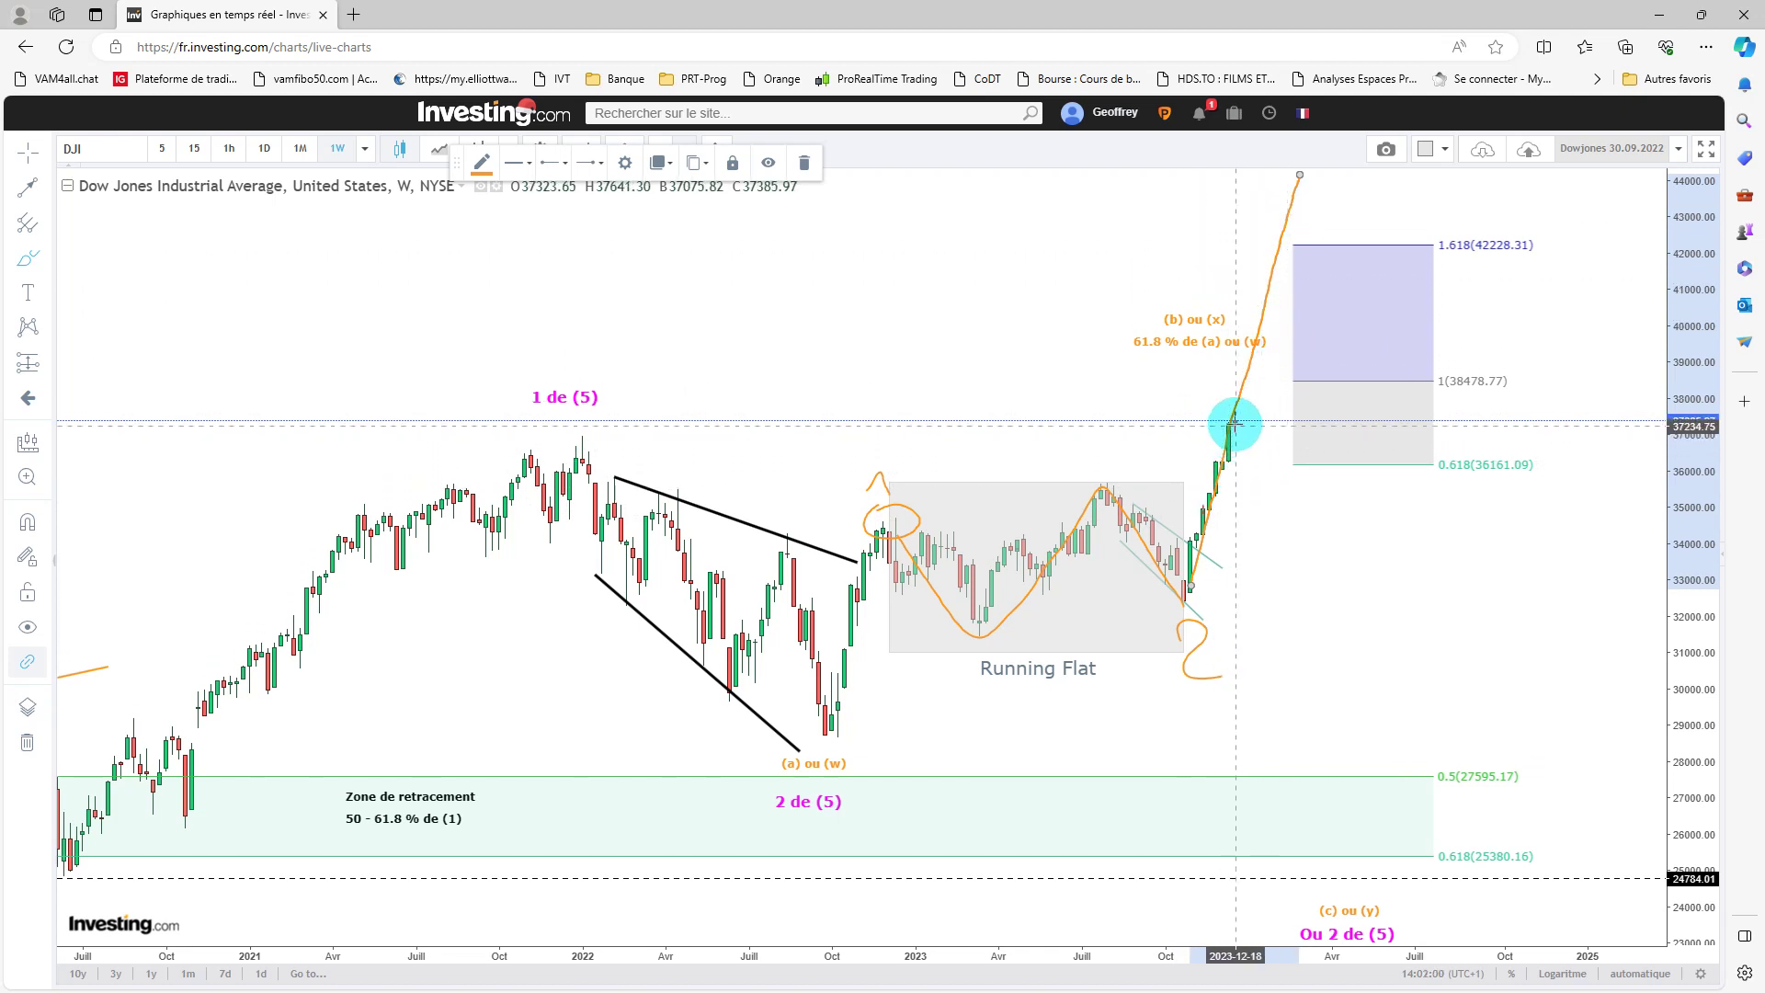
- Sketch an orange peak and rise beyond the latest candle, then delete the rising stroke
{"action": "mouse_move", "coordinate": [1227, 456]}
{"action": "left_mouse_down"}
{"action": "mouse_move", "coordinate": [1292, 457]}
{"action": "mouse_move", "coordinate": [1332, 527]}
{"action": "left_mouse_up"}
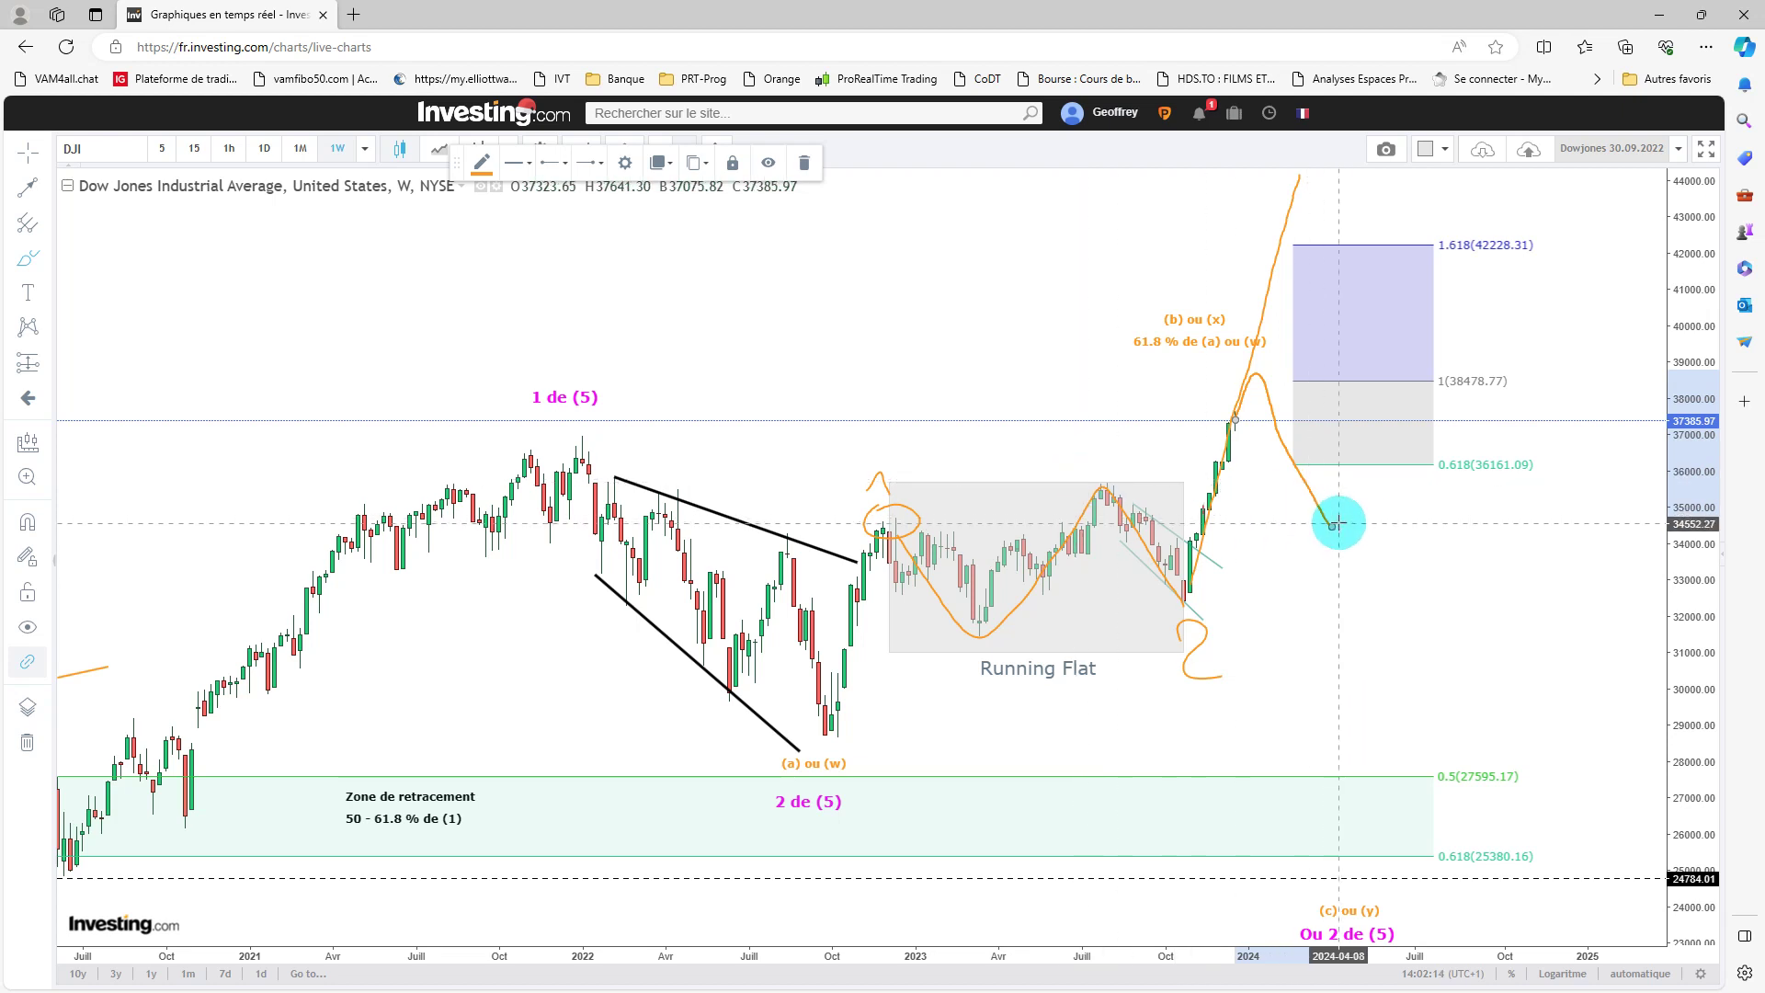
{"action": "left_click_drag", "start_coordinate": [1330, 524], "coordinate": [1510, 184]}
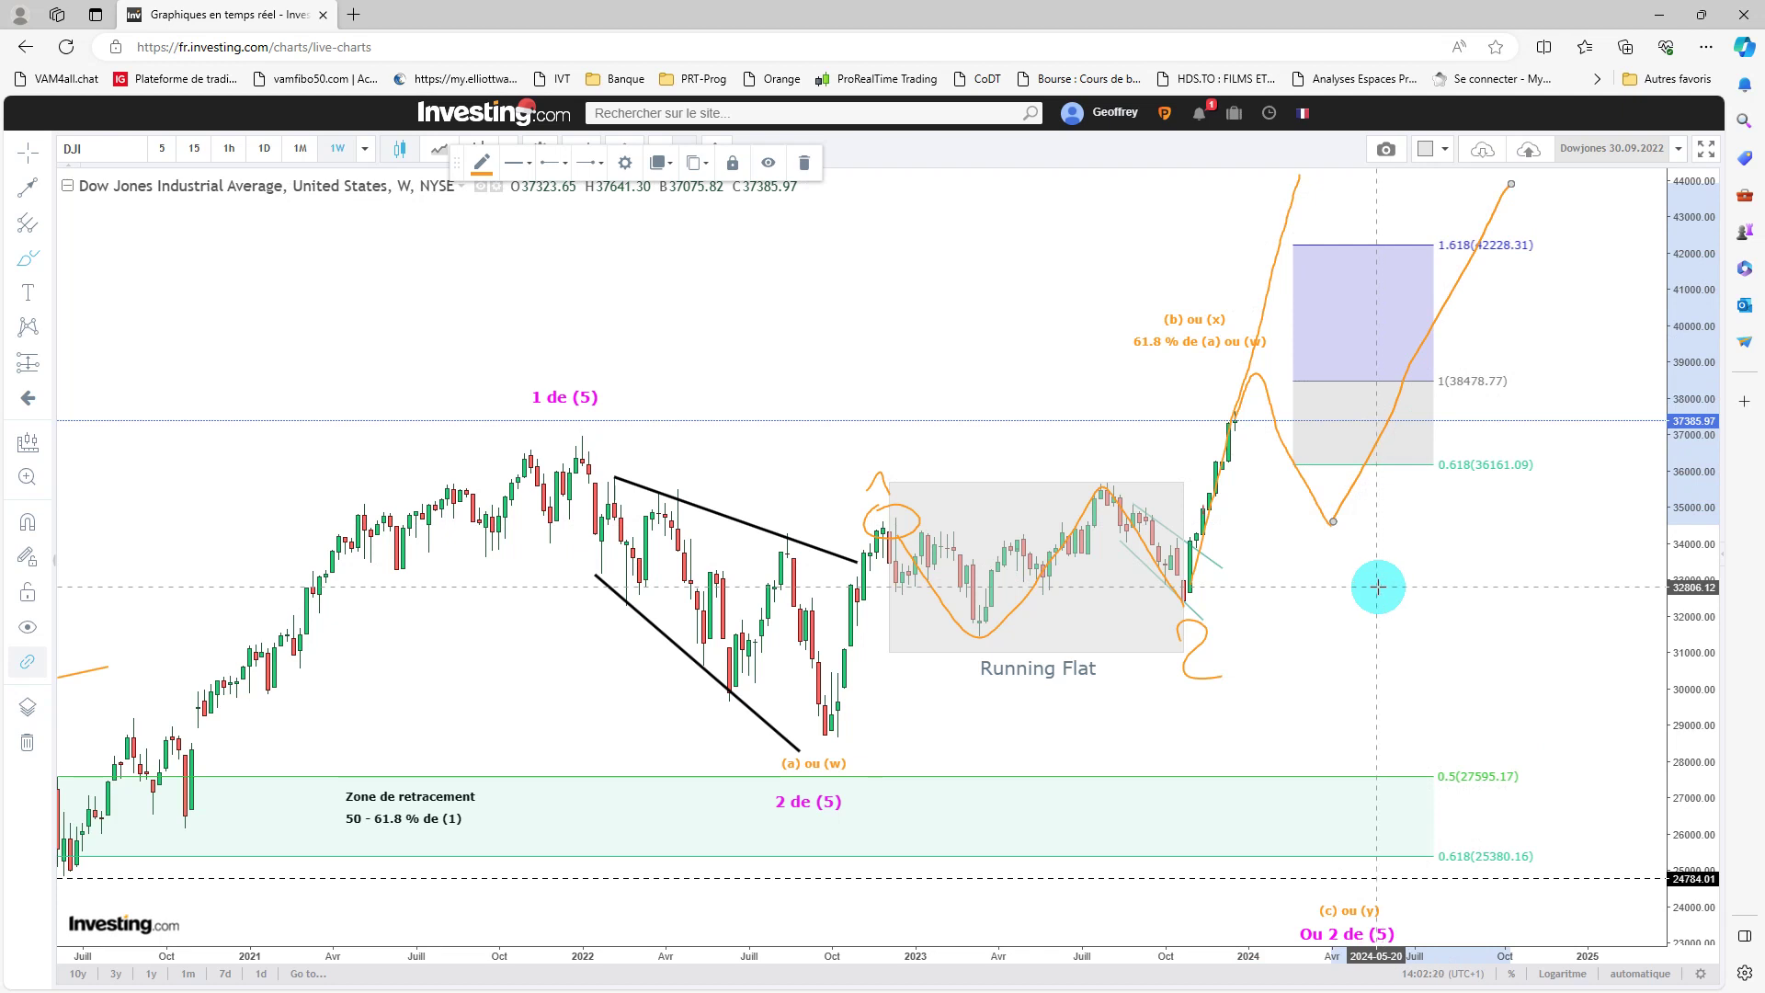
{"action": "key", "text": "Delete"}
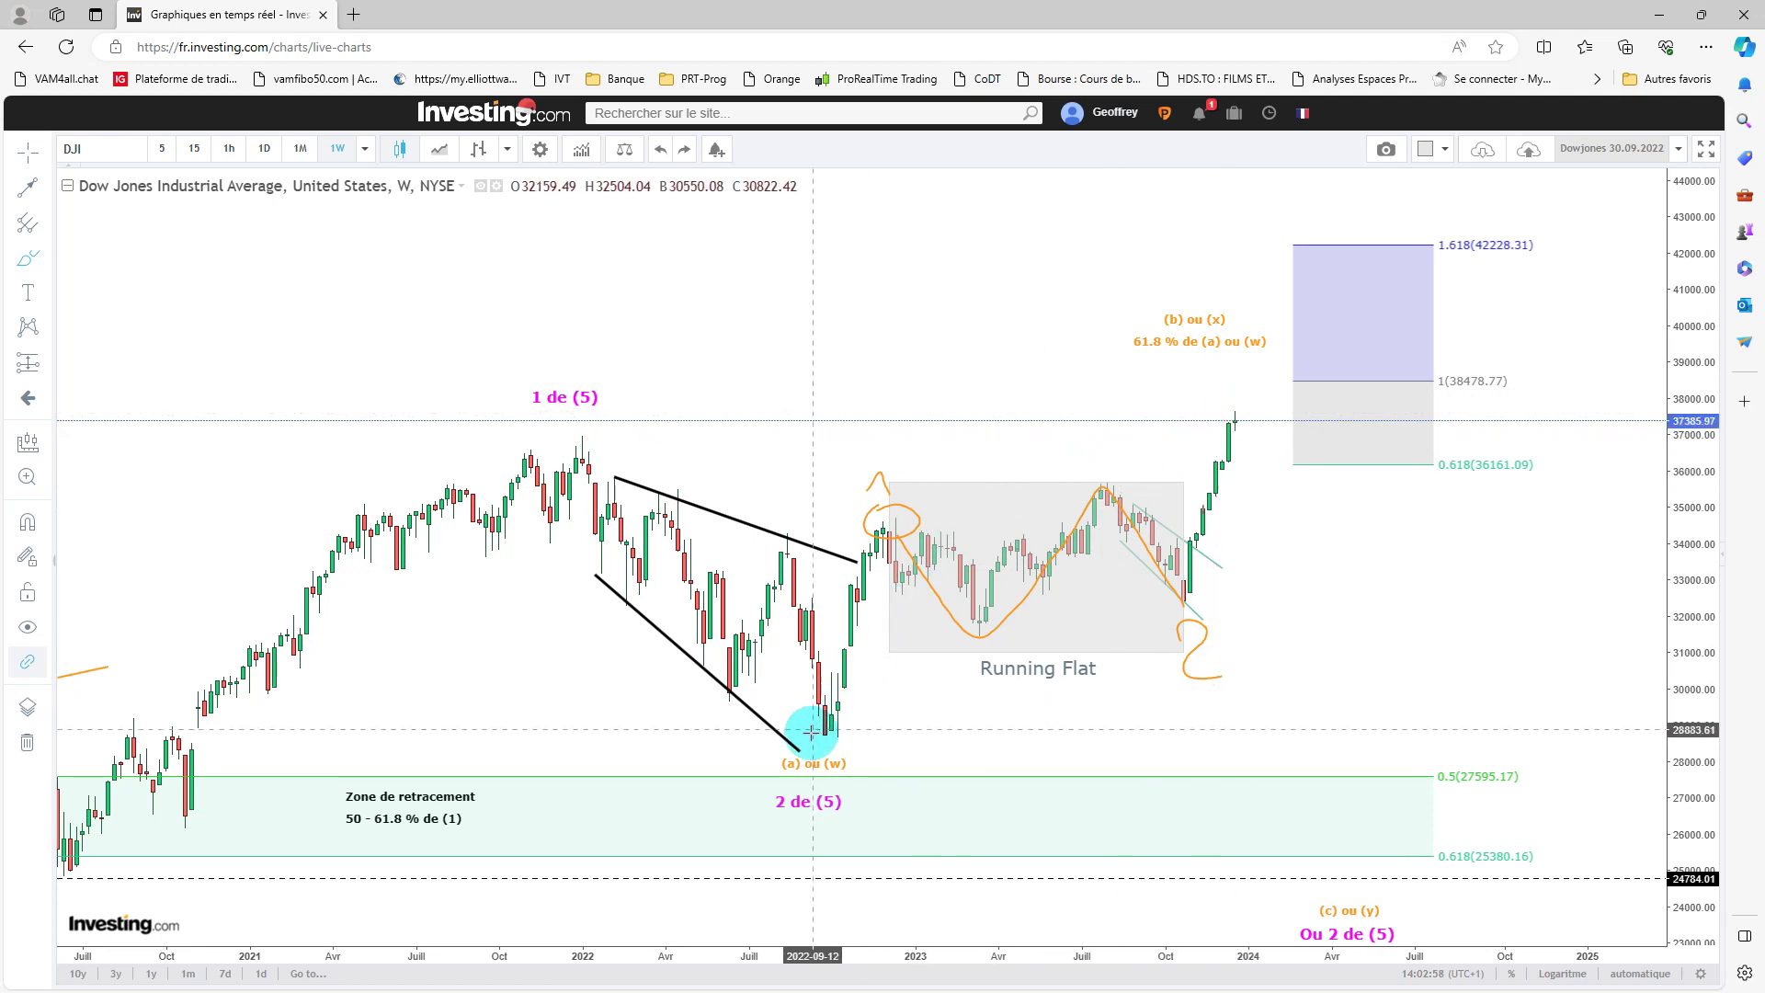
- Draw and delete a long orange line from the Oct 2022 low, then sketch an orange projection past the latest candles
{"action": "mouse_move", "coordinate": [804, 743]}
{"action": "left_mouse_down"}
{"action": "mouse_move", "coordinate": [936, 477]}
{"action": "mouse_move", "coordinate": [1063, 591]}
{"action": "mouse_move", "coordinate": [1209, 515]}
{"action": "mouse_move", "coordinate": [1269, 380]}
{"action": "mouse_move", "coordinate": [1383, 861]}
{"action": "left_mouse_up"}
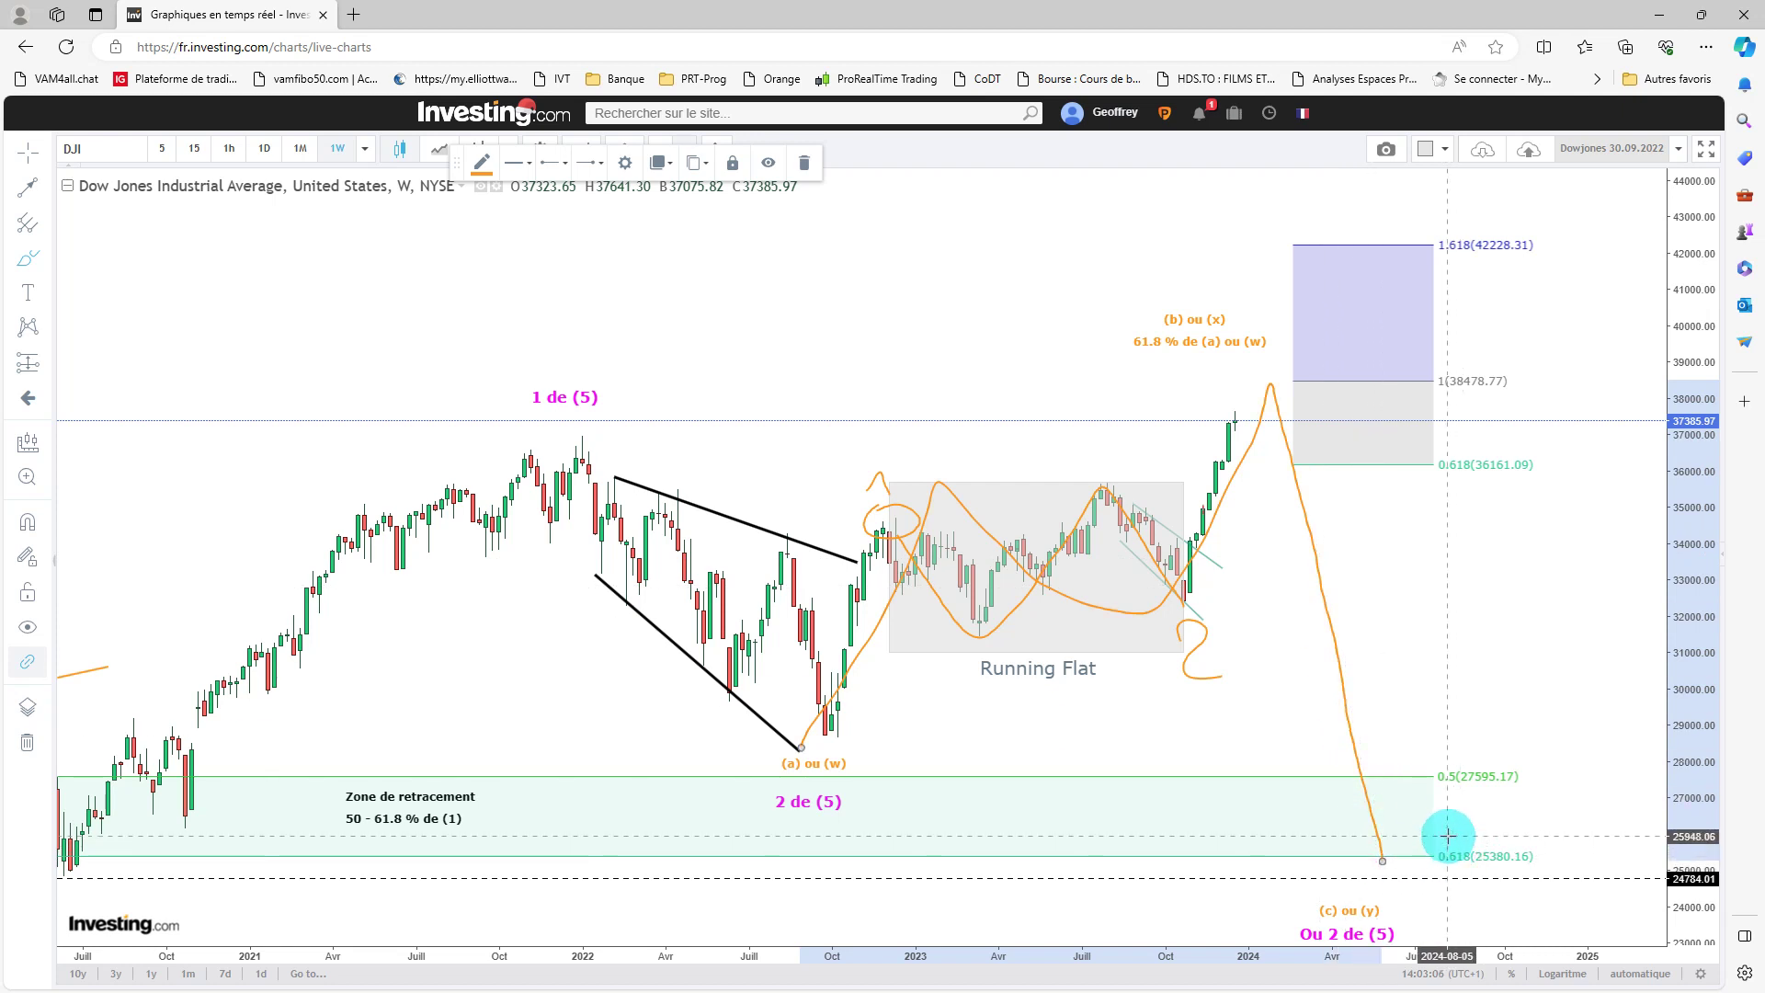
{"action": "key", "text": "Delete"}
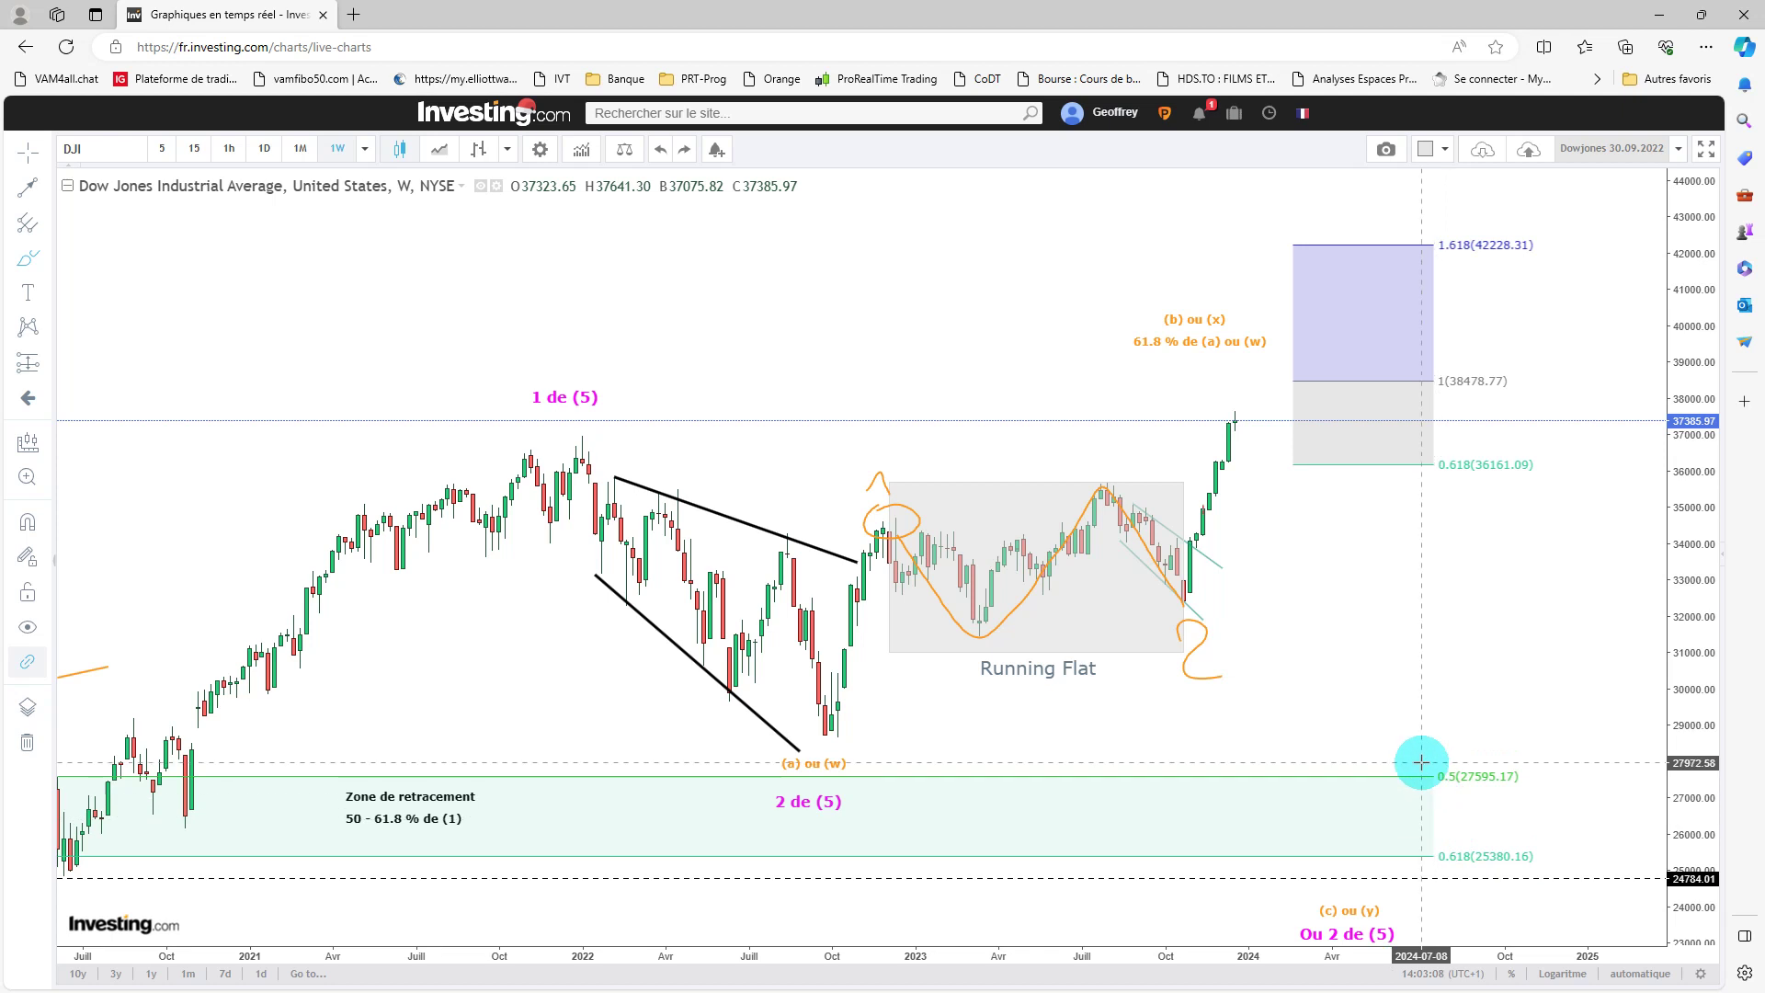
{"action": "left_click_drag", "start_coordinate": [1178, 600], "coordinate": [1252, 378]}
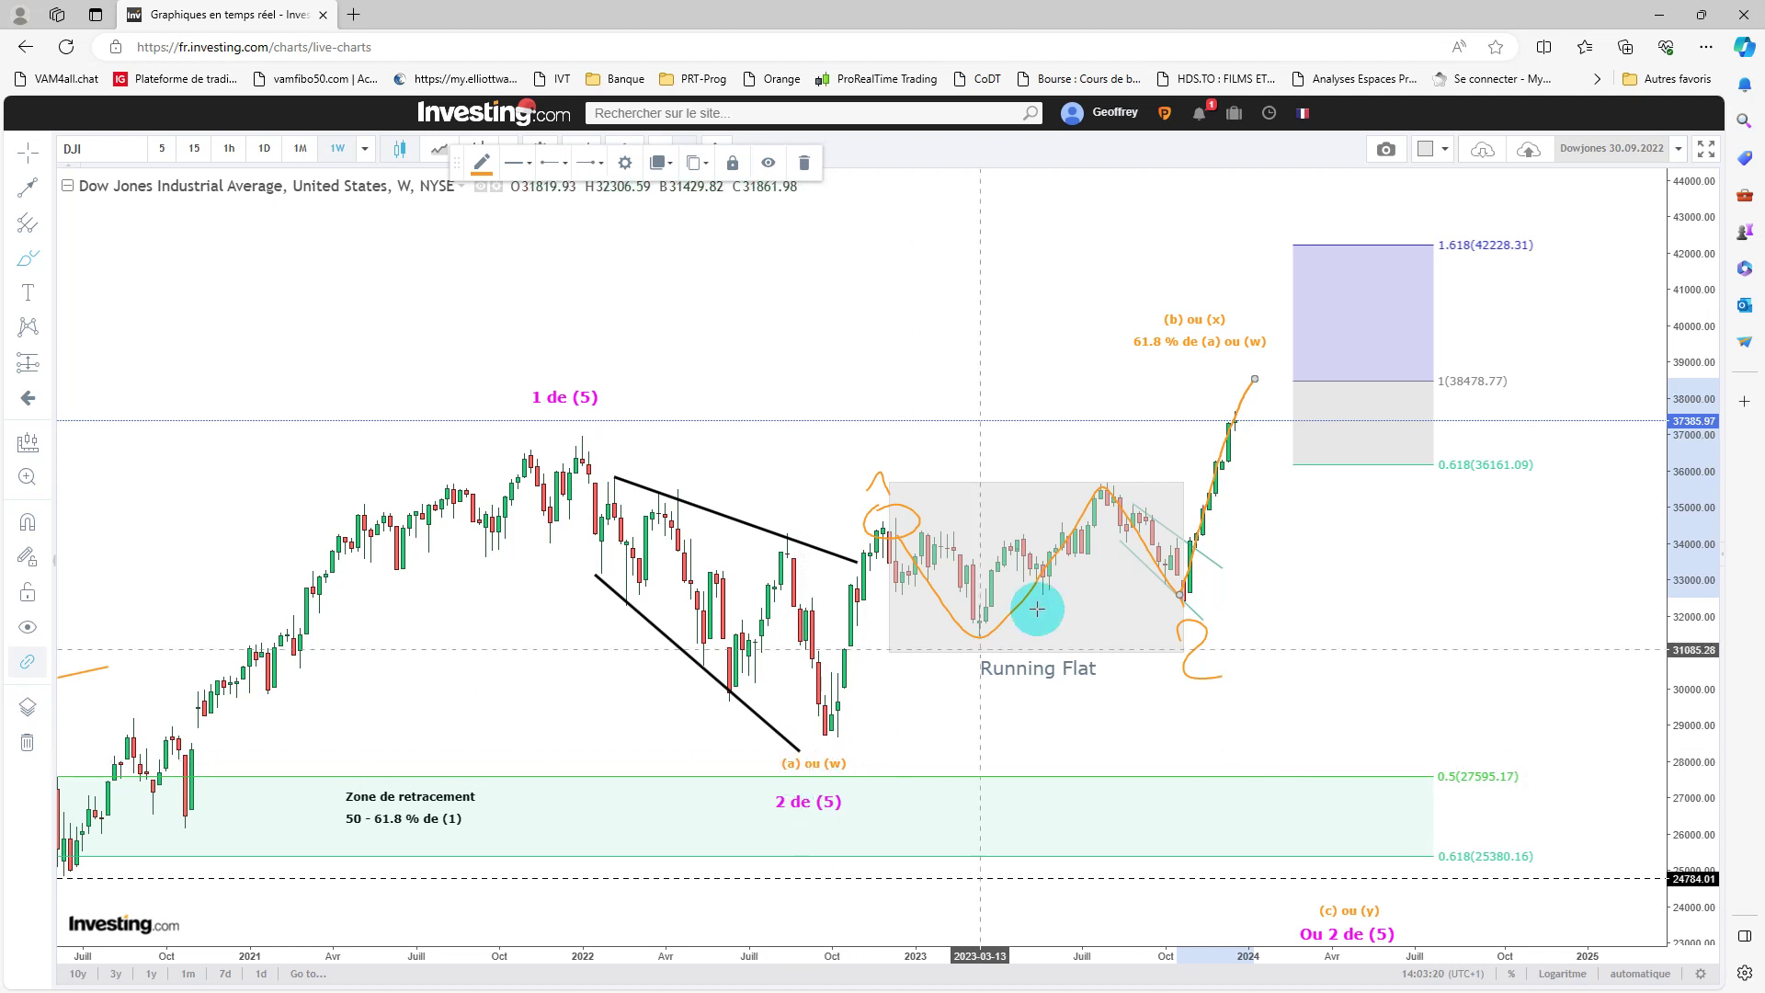
{"action": "left_click", "coordinate": [1256, 379]}
{"action": "mouse_move", "coordinate": [1263, 404]}
{"action": "left_mouse_down"}
{"action": "mouse_move", "coordinate": [1305, 512]}
{"action": "mouse_move", "coordinate": [1326, 518]}
{"action": "mouse_move", "coordinate": [1517, 185]}
{"action": "left_mouse_up"}
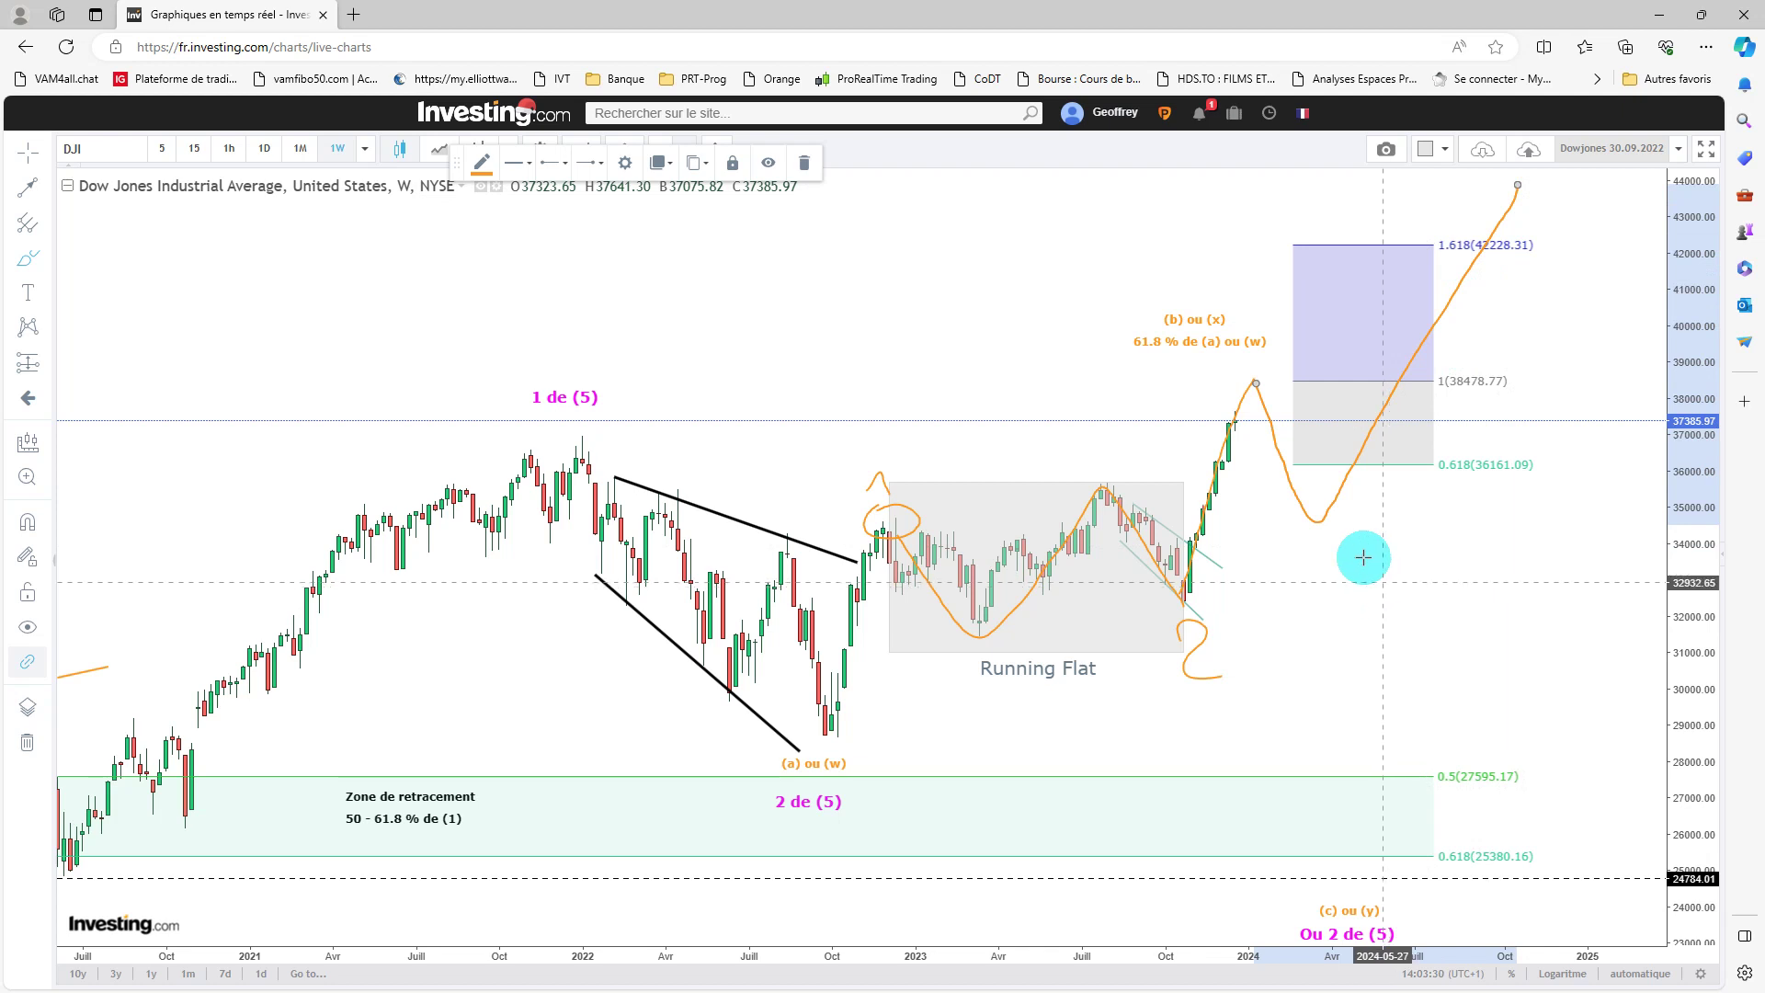
- Add short orange tick marks at the projected peak and trough
{"action": "left_click", "coordinate": [1254, 353]}
{"action": "left_click_drag", "start_coordinate": [1253, 353], "coordinate": [1253, 366]}
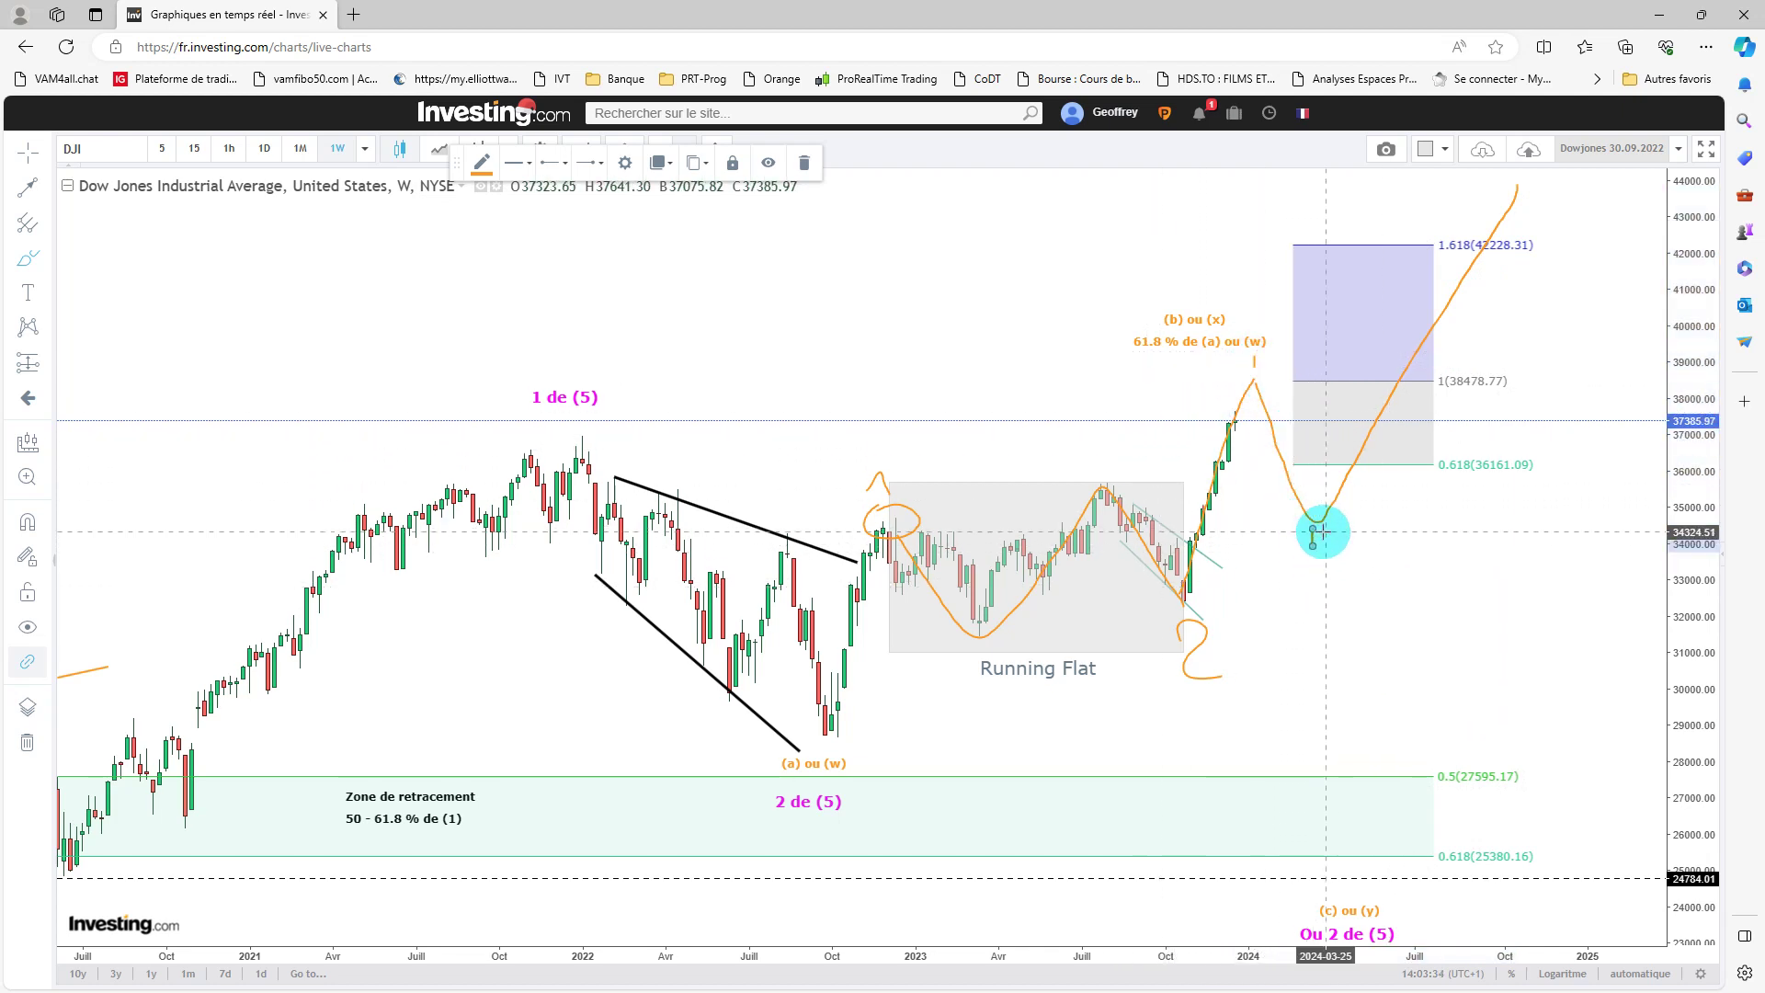
{"action": "left_click_drag", "start_coordinate": [1326, 535], "coordinate": [1325, 554]}
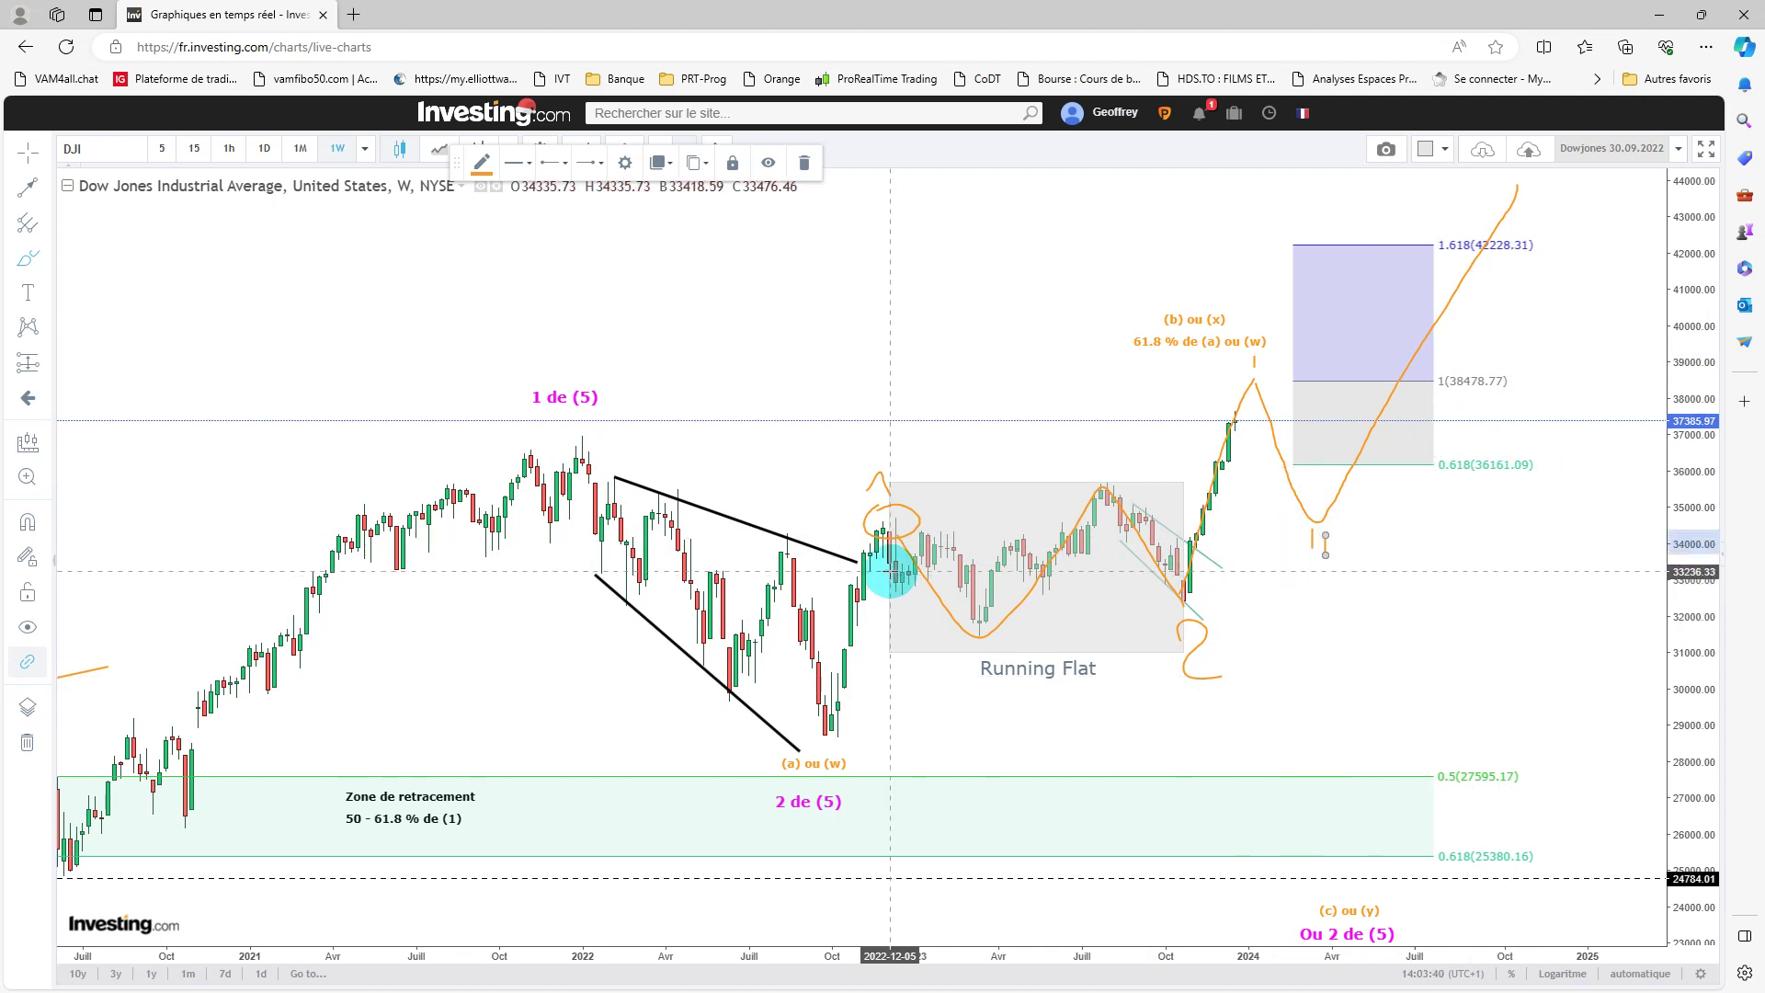
{"action": "left_click", "coordinate": [890, 570]}
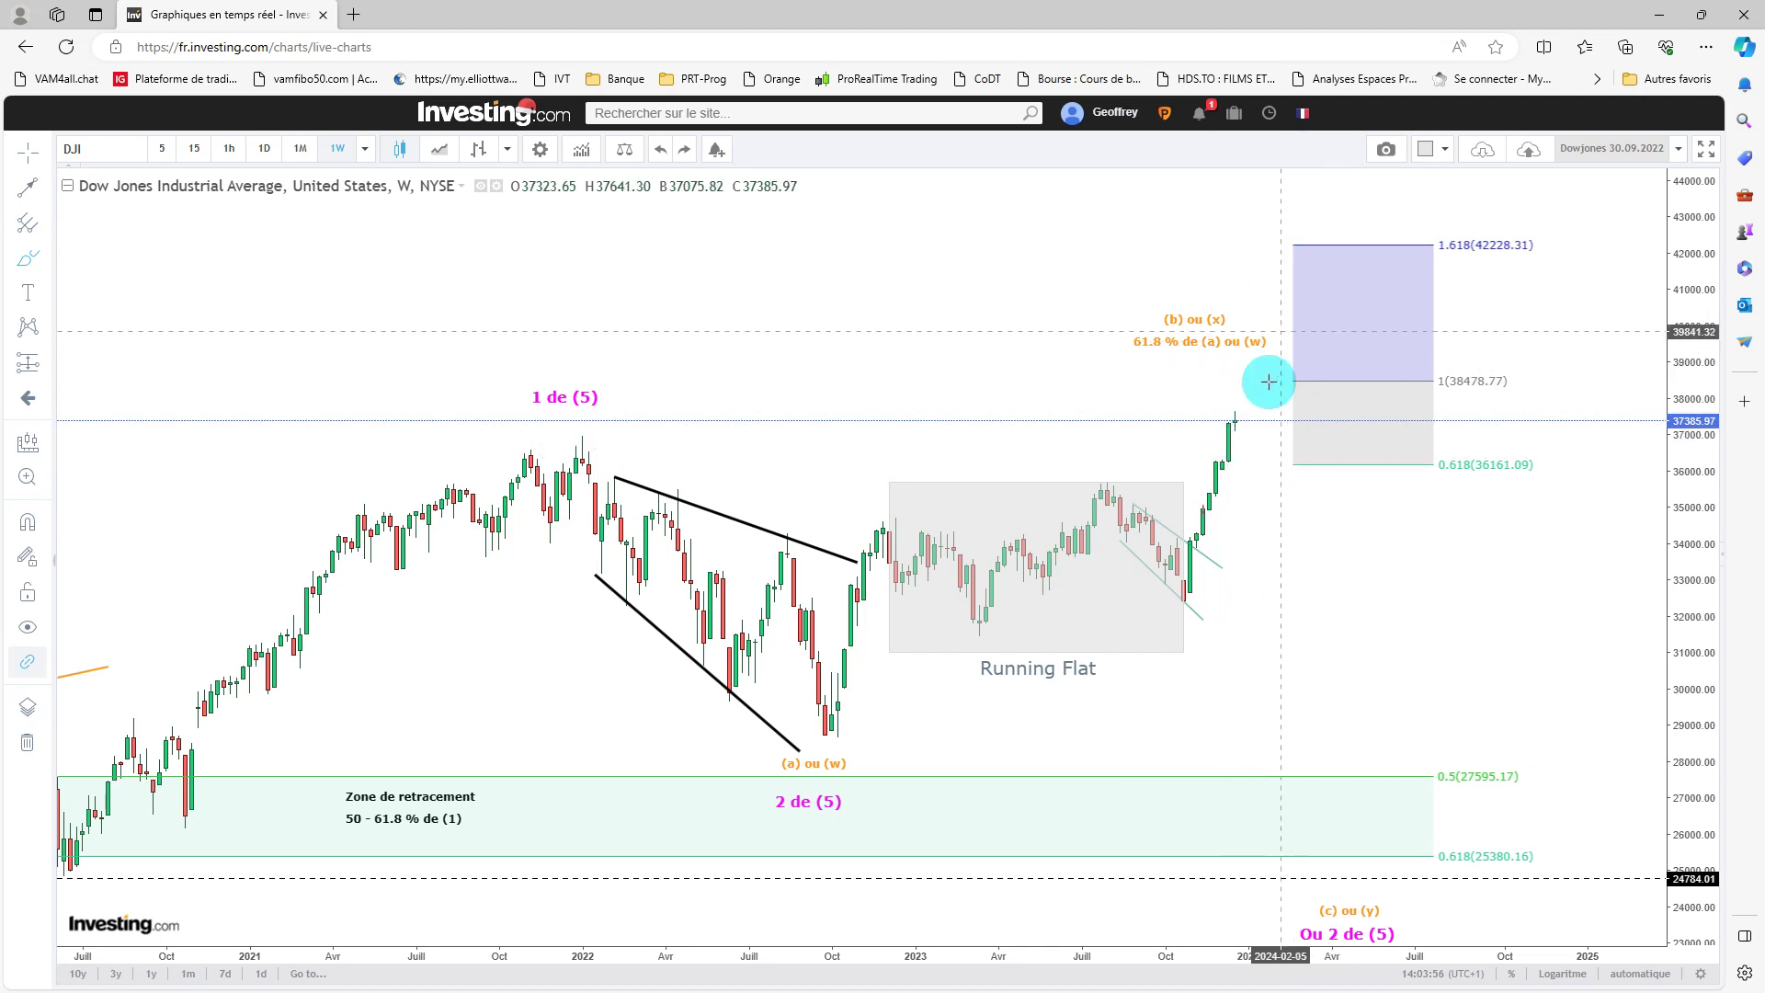
- Redraw a magenta projection from the last candle: peak near 38,500, down to about 25,700, then past 43,000
{"action": "left_click", "coordinate": [1240, 415]}
{"action": "mouse_move", "coordinate": [1256, 386]}
{"action": "left_mouse_down"}
{"action": "mouse_move", "coordinate": [1363, 529]}
{"action": "mouse_move", "coordinate": [1512, 172]}
{"action": "left_mouse_up"}
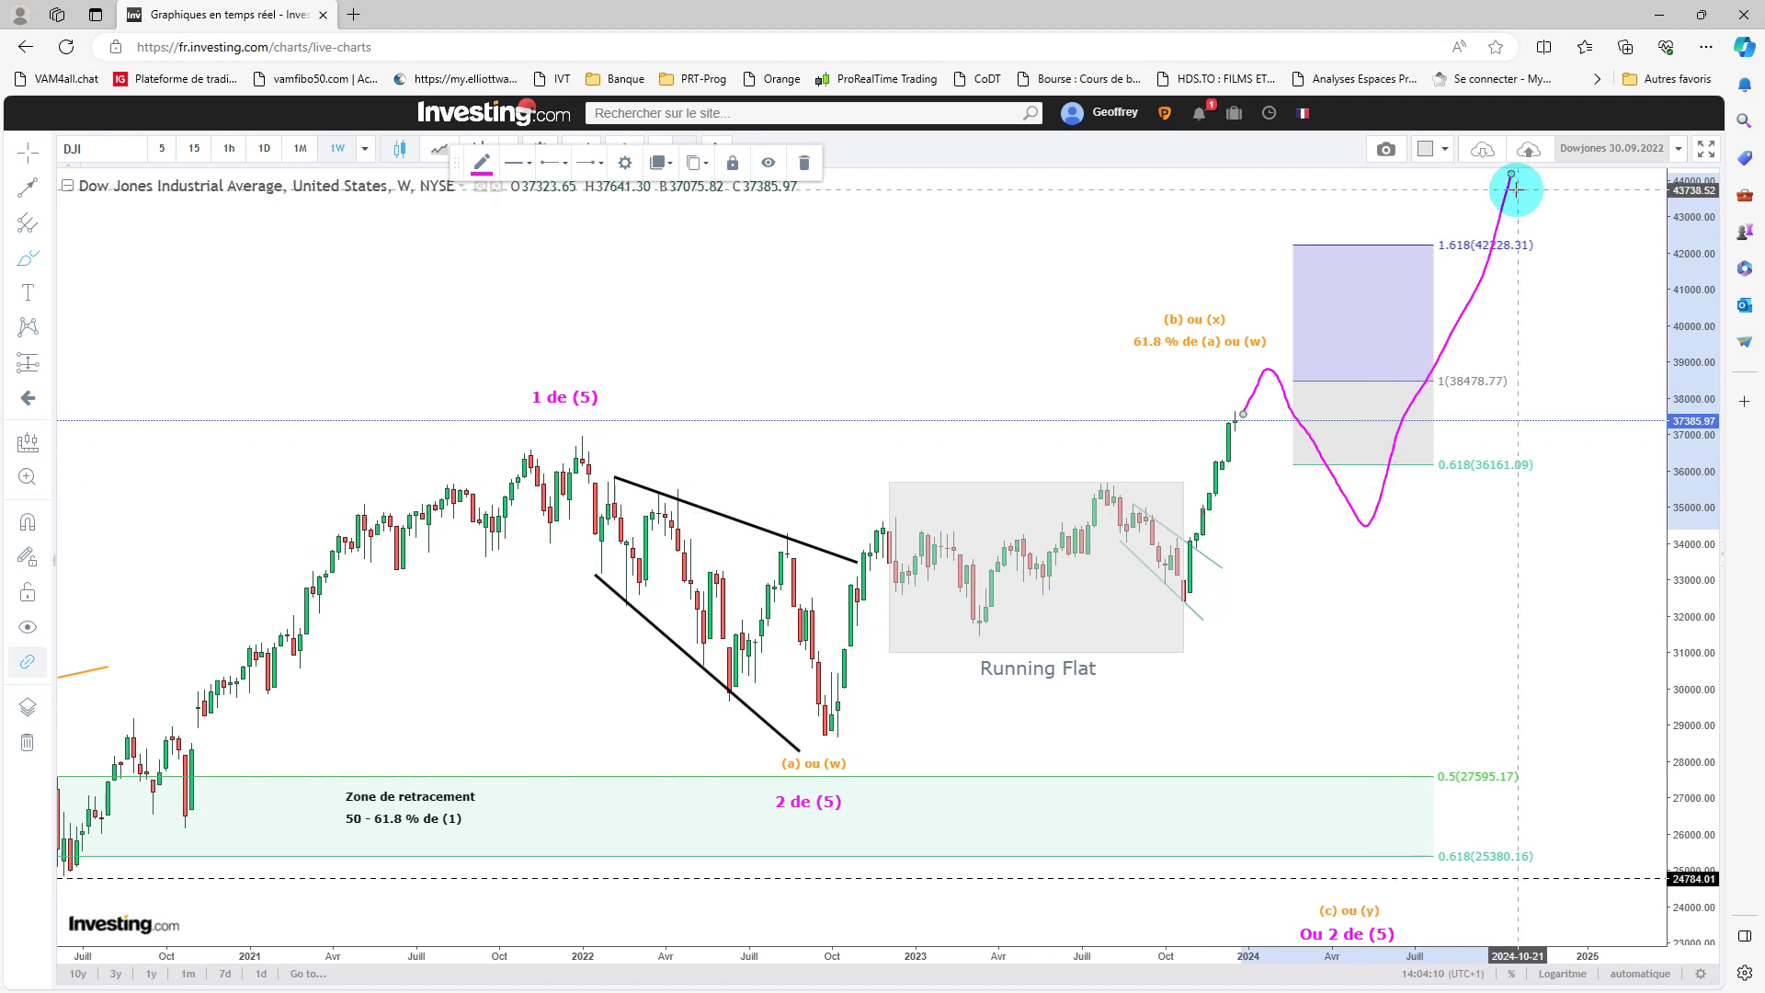
{"action": "key", "text": "Delete"}
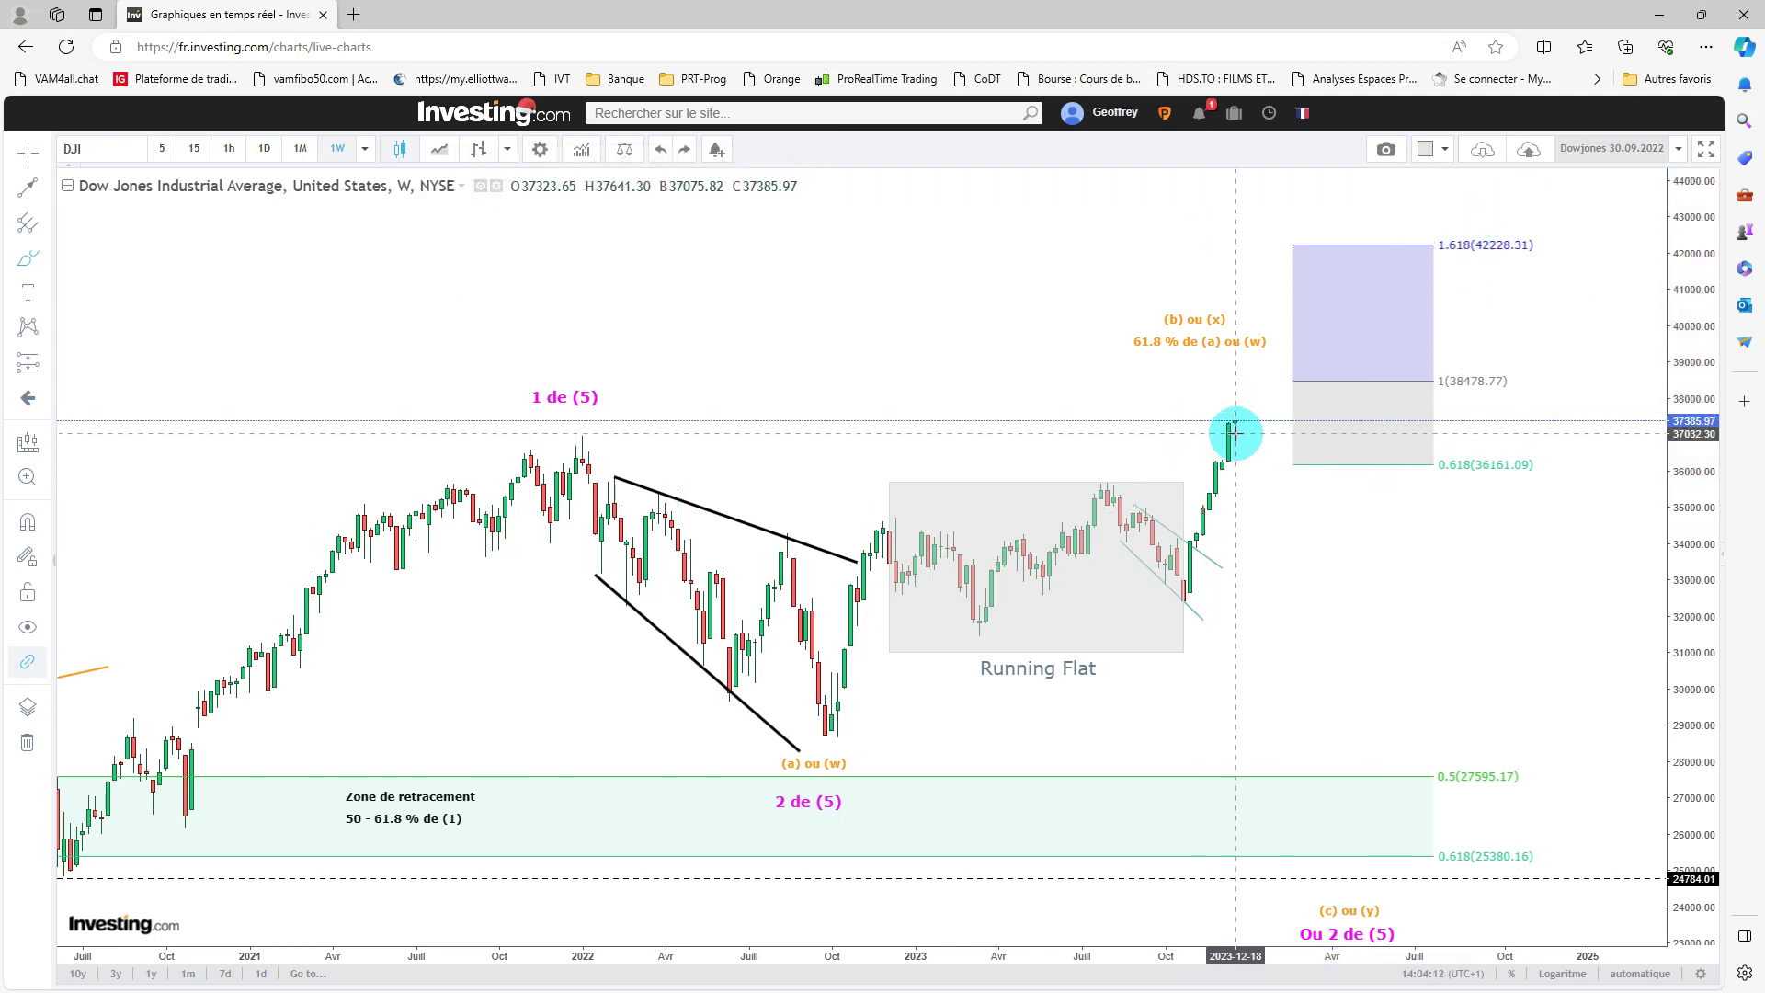
{"action": "left_click_drag", "start_coordinate": [1235, 428], "coordinate": [1258, 381]}
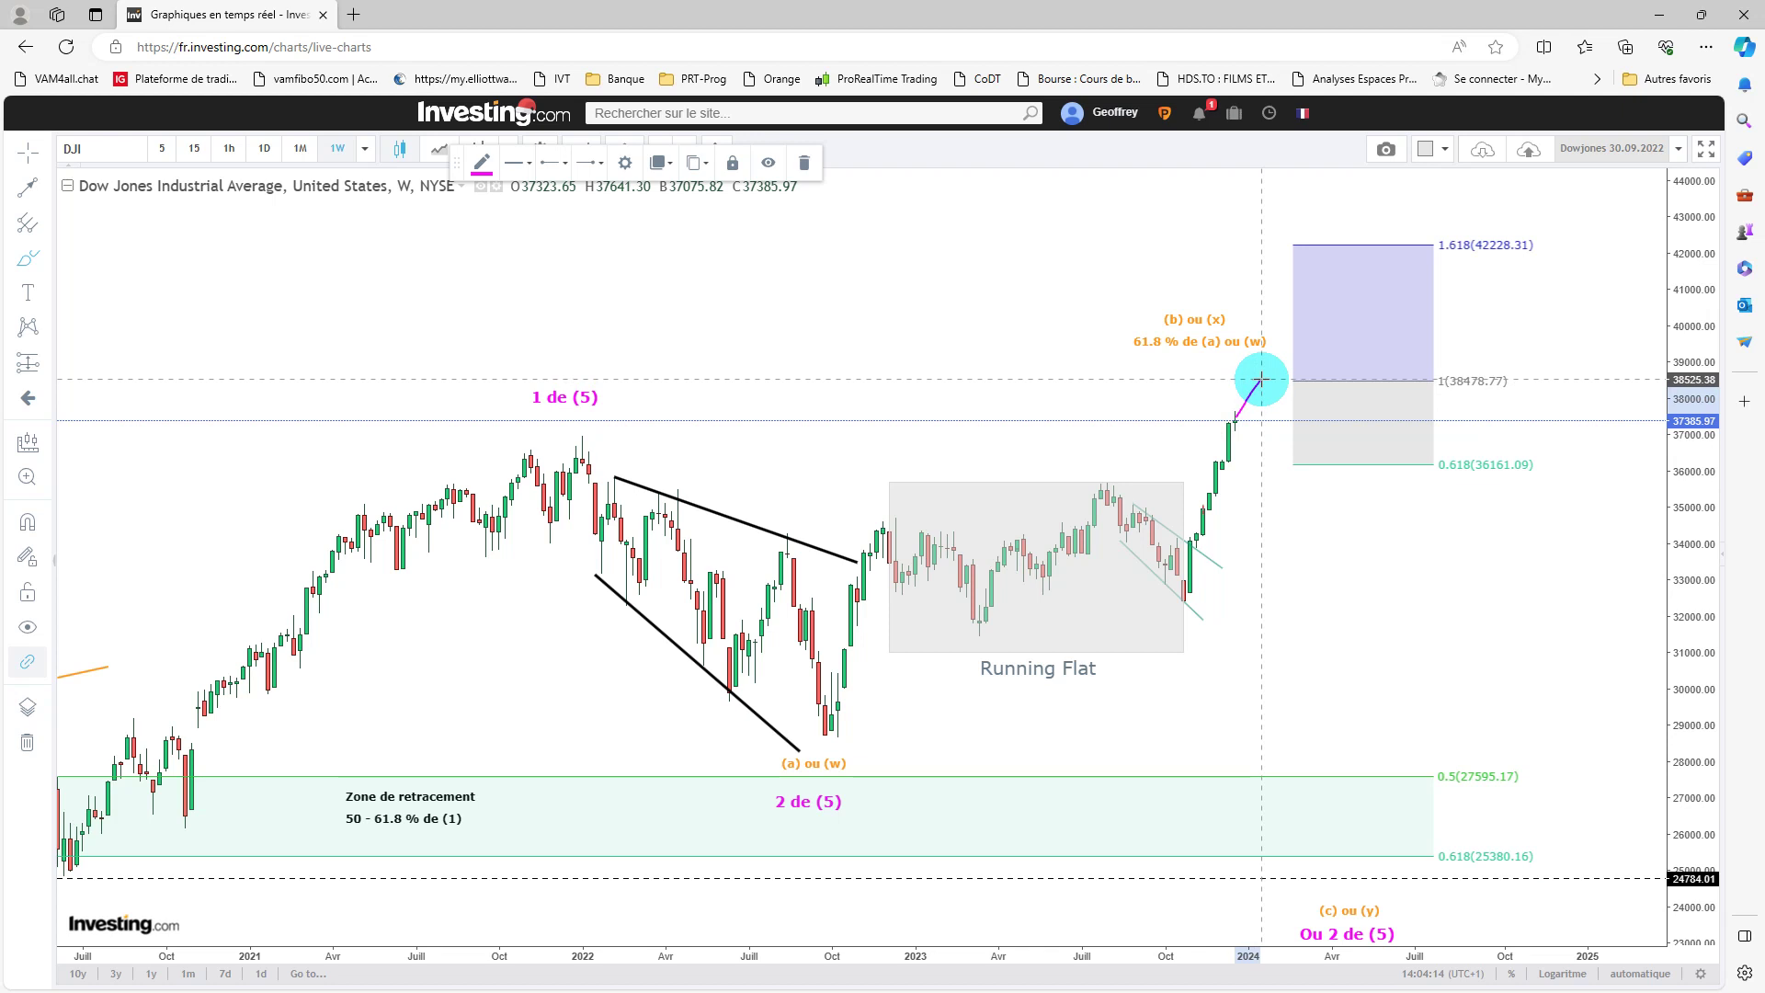
{"action": "mouse_move", "coordinate": [1267, 392]}
{"action": "left_mouse_down"}
{"action": "mouse_move", "coordinate": [1331, 631]}
{"action": "mouse_move", "coordinate": [1433, 775]}
{"action": "mouse_move", "coordinate": [1639, 214]}
{"action": "left_mouse_up"}
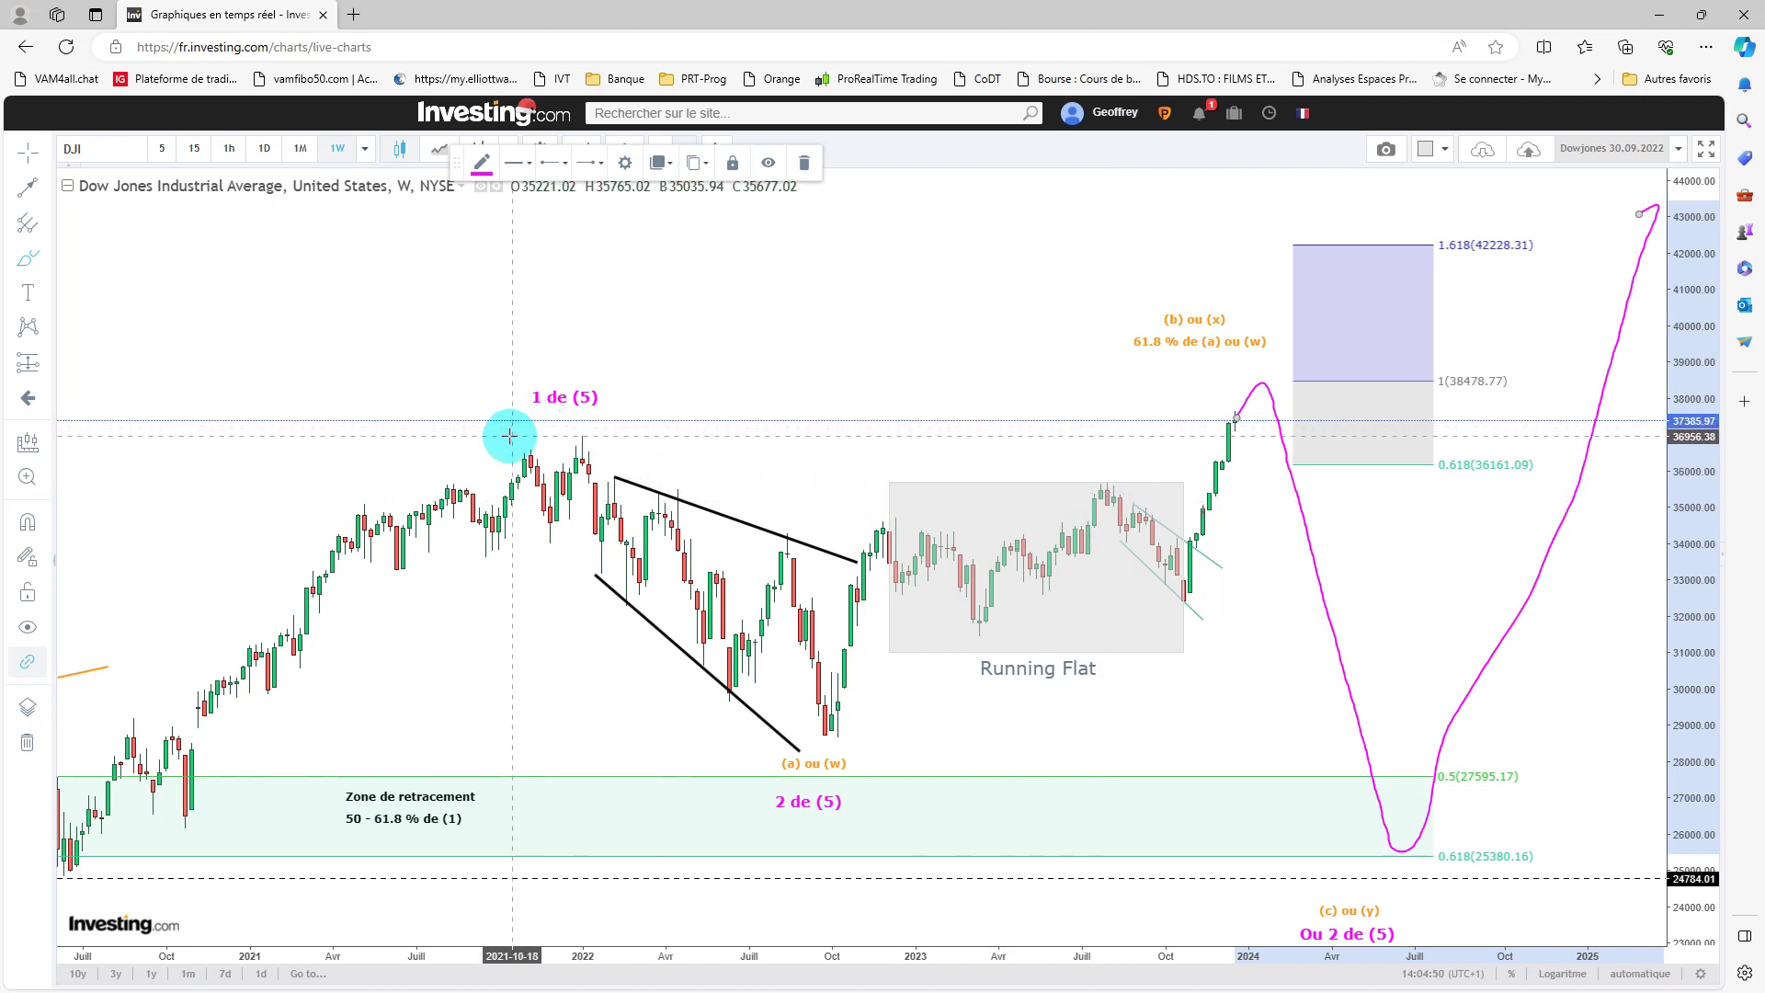
- Mark the 1 de (5) peak and (a) ou (w) low with magenta lines, and circle the Running Flat low
{"action": "left_click_drag", "start_coordinate": [518, 436], "coordinate": [651, 441]}
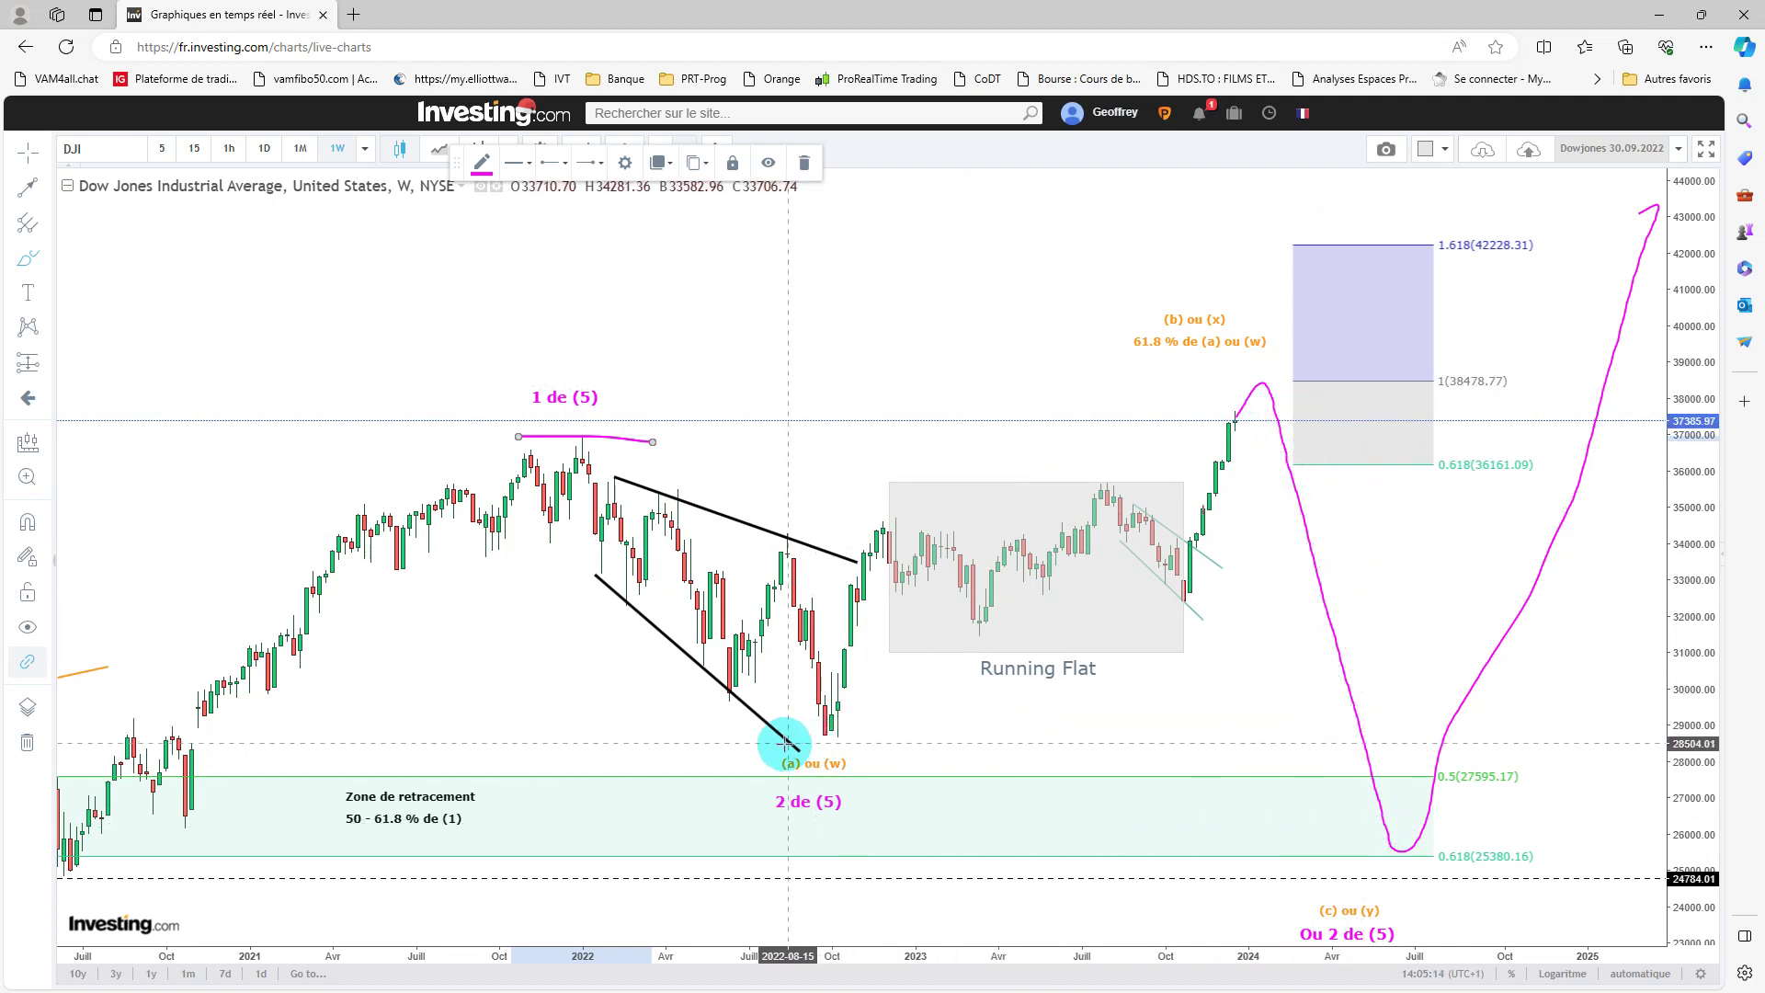
{"action": "left_click_drag", "start_coordinate": [751, 736], "coordinate": [906, 741]}
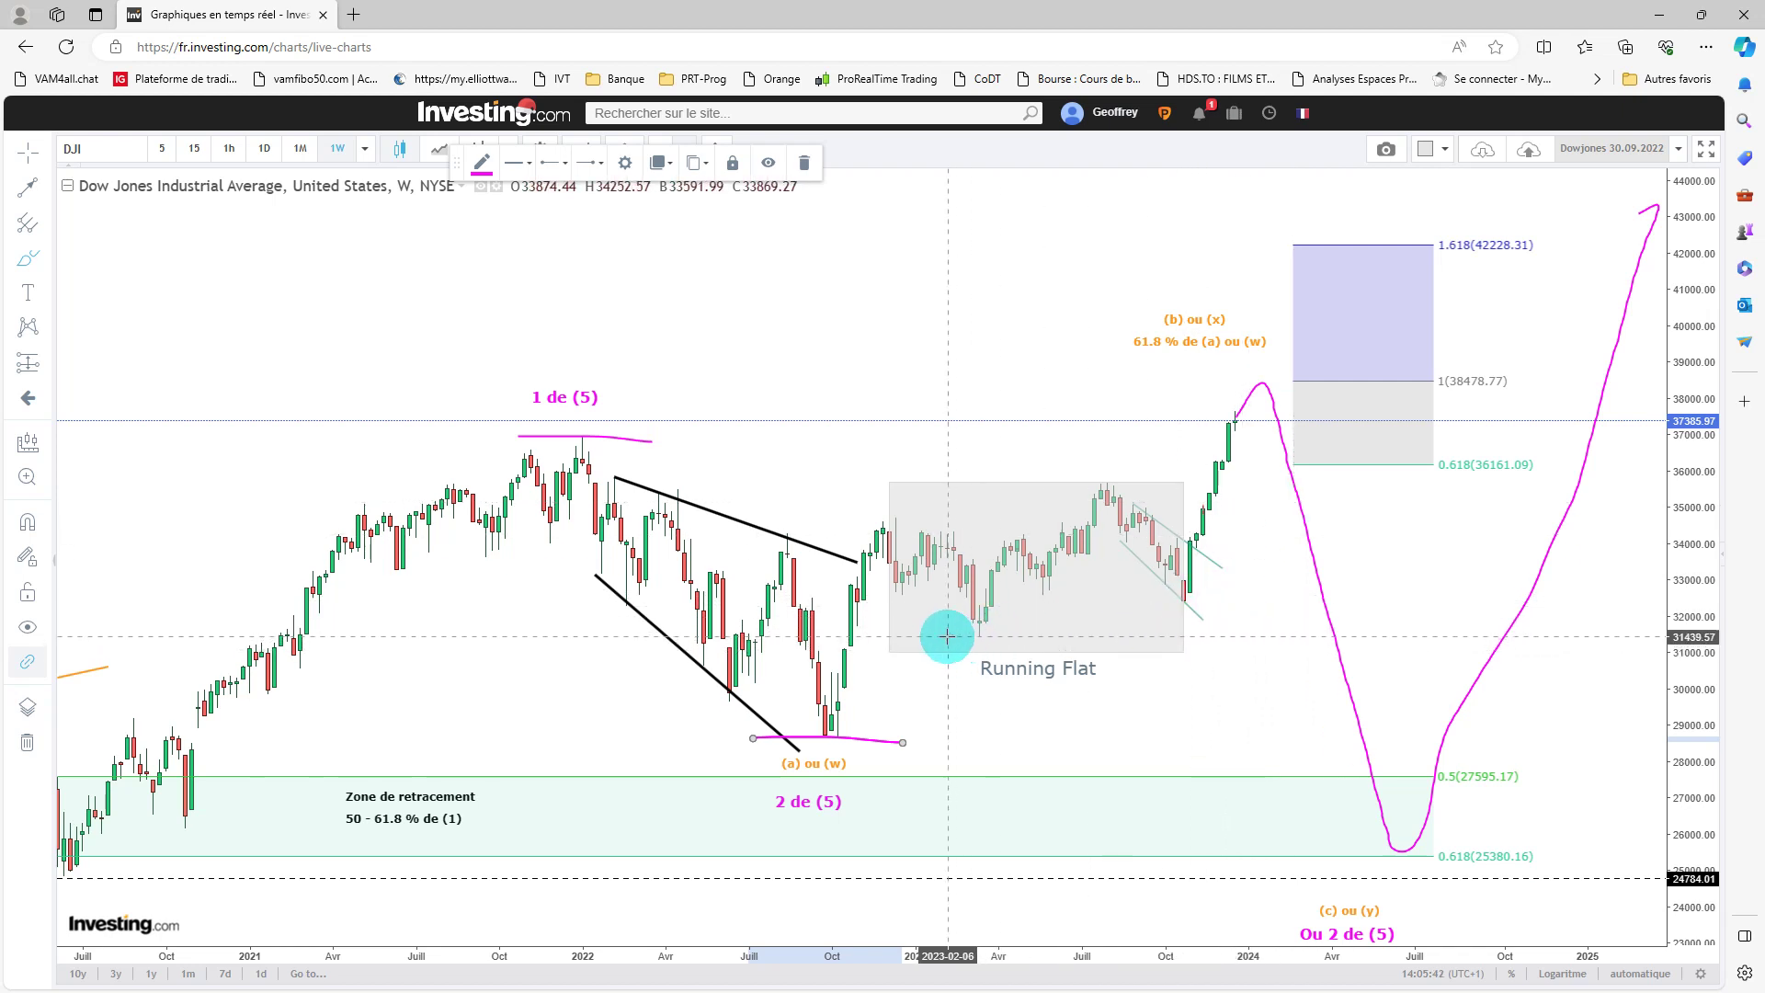
{"action": "left_click_drag", "start_coordinate": [887, 636], "coordinate": [1361, 640]}
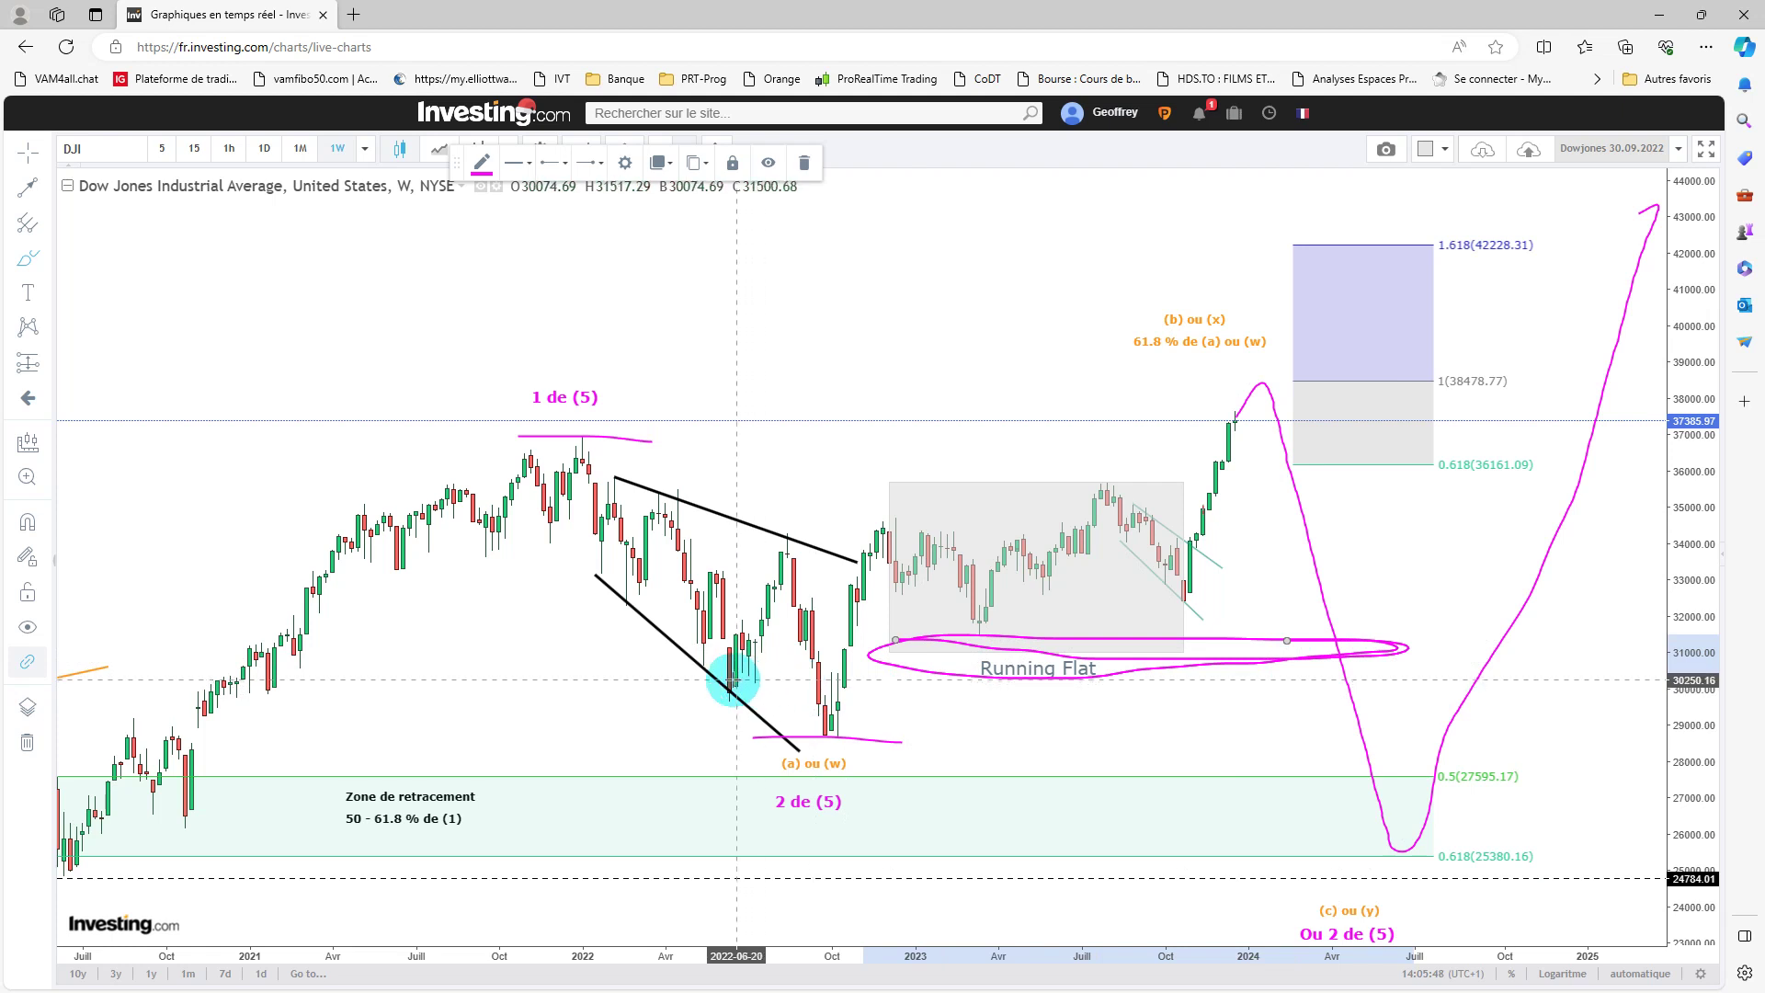
- Loop the 2022 lows and sketch a magenta path from the projected peak, then delete the loops and path
{"action": "mouse_move", "coordinate": [716, 687]}
{"action": "left_mouse_down"}
{"action": "mouse_move", "coordinate": [1122, 698]}
{"action": "mouse_move", "coordinate": [1370, 678]}
{"action": "mouse_move", "coordinate": [1379, 630]}
{"action": "mouse_move", "coordinate": [807, 622]}
{"action": "mouse_move", "coordinate": [701, 677]}
{"action": "mouse_move", "coordinate": [1316, 700]}
{"action": "left_mouse_up"}
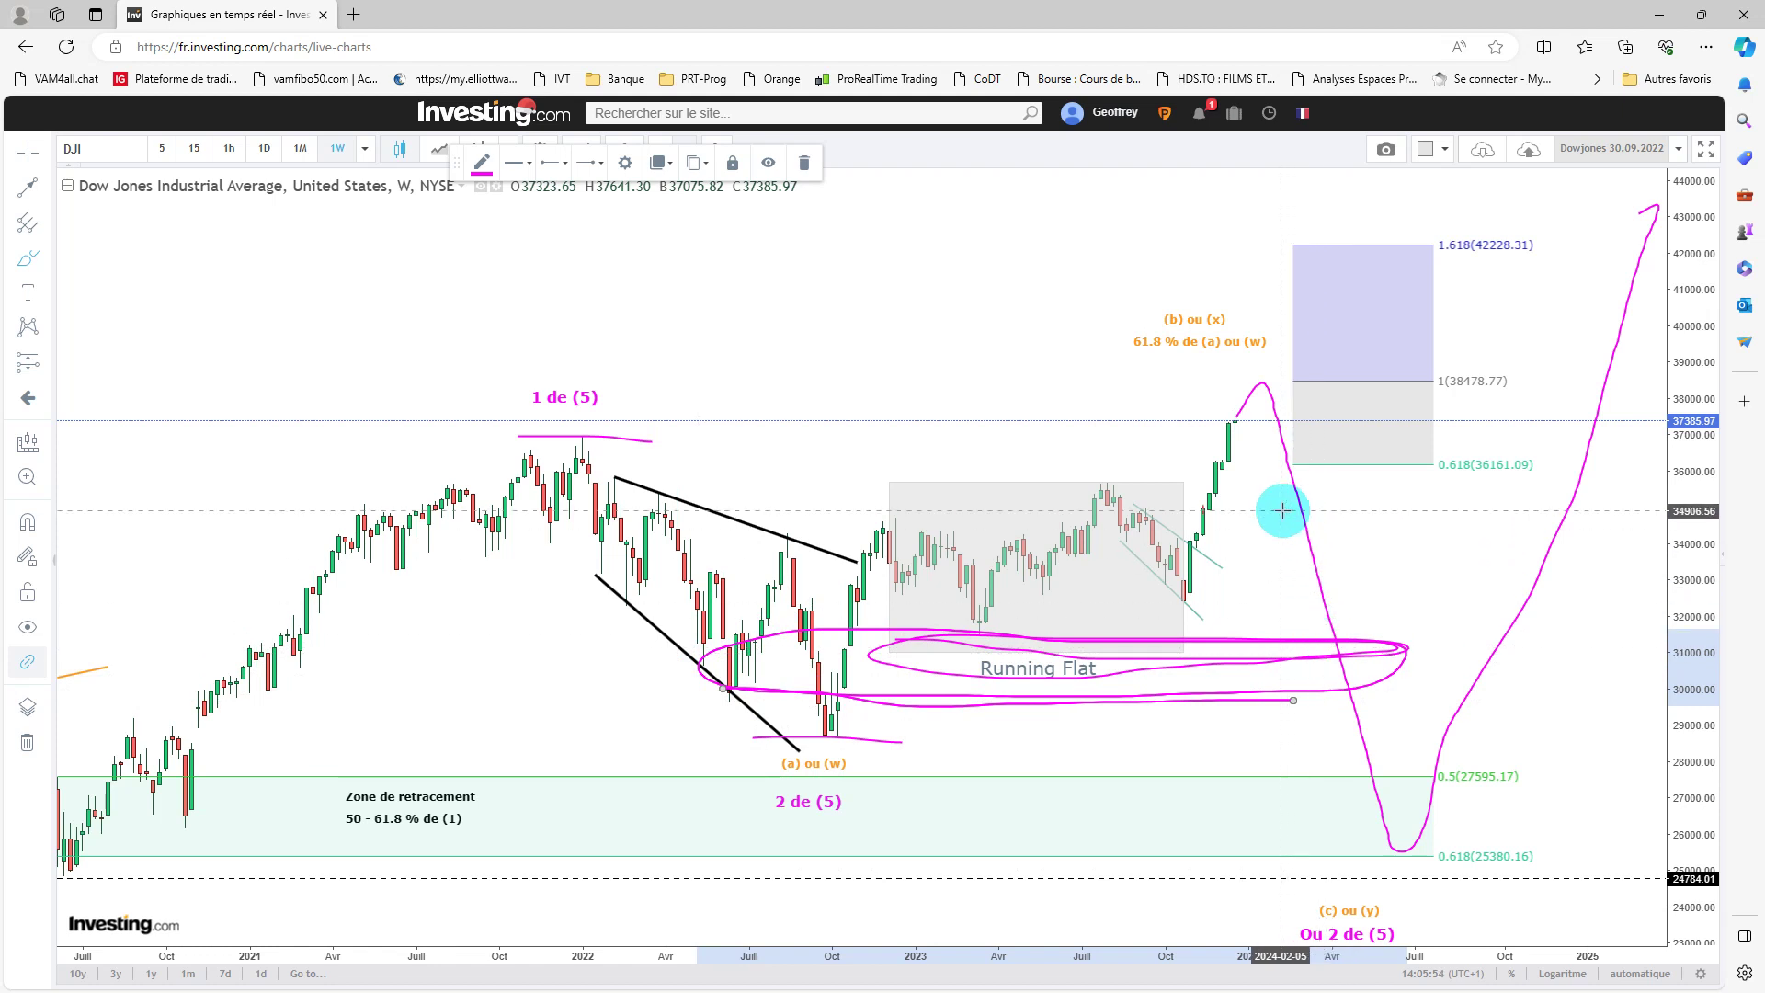
{"action": "mouse_move", "coordinate": [1290, 538]}
{"action": "left_mouse_down"}
{"action": "mouse_move", "coordinate": [1348, 687]}
{"action": "mouse_move", "coordinate": [1478, 212]}
{"action": "left_mouse_up"}
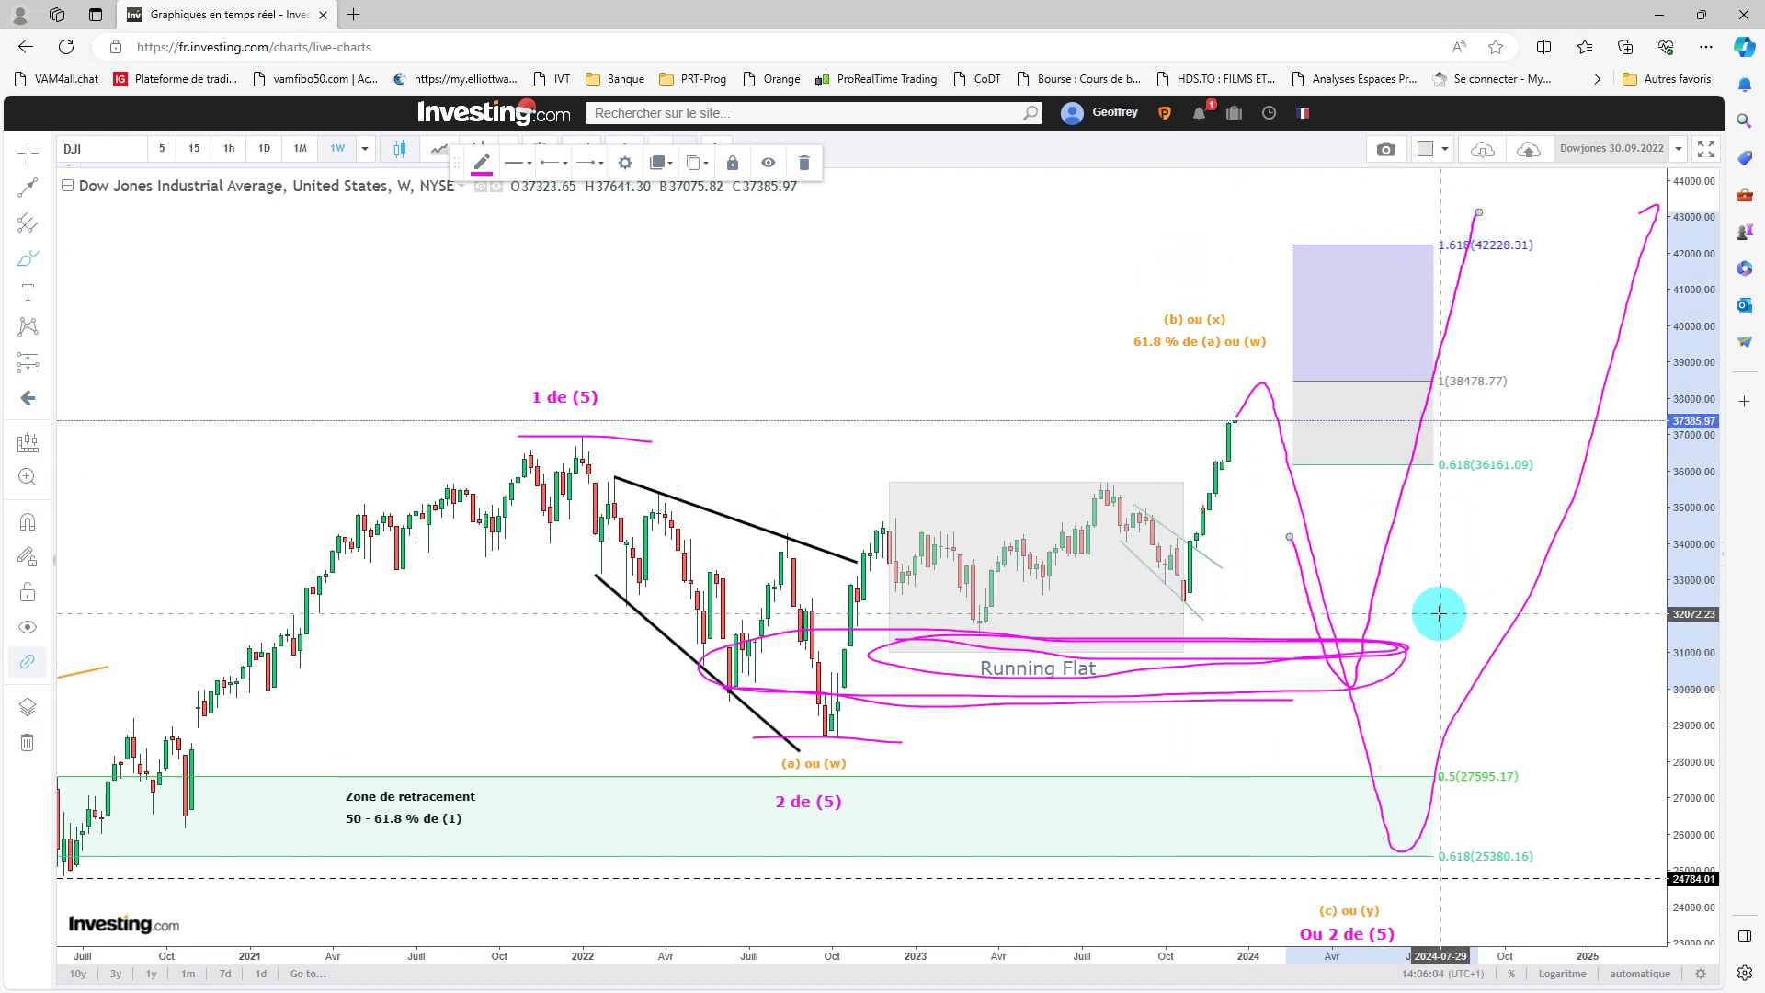
{"action": "key", "text": "Delete"}
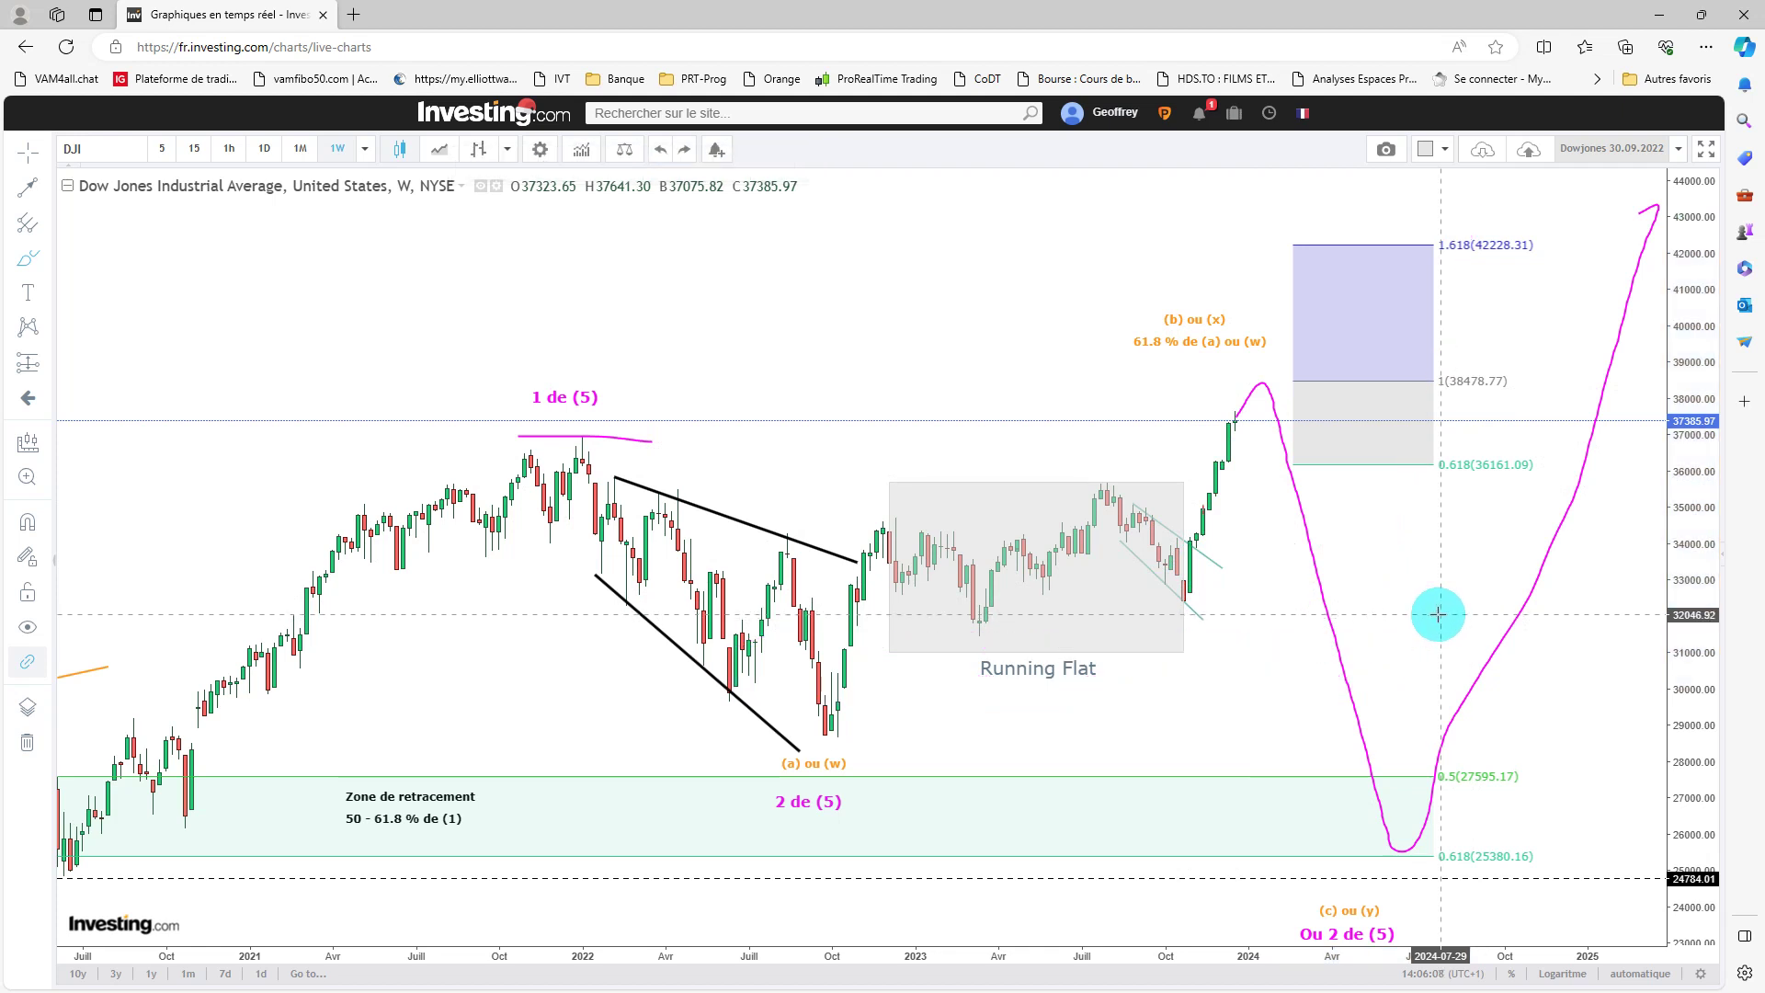
- Undo the large magenta projection and add short magenta marks at the recent and Running Flat lows
{"action": "key", "text": "ctrl+z"}
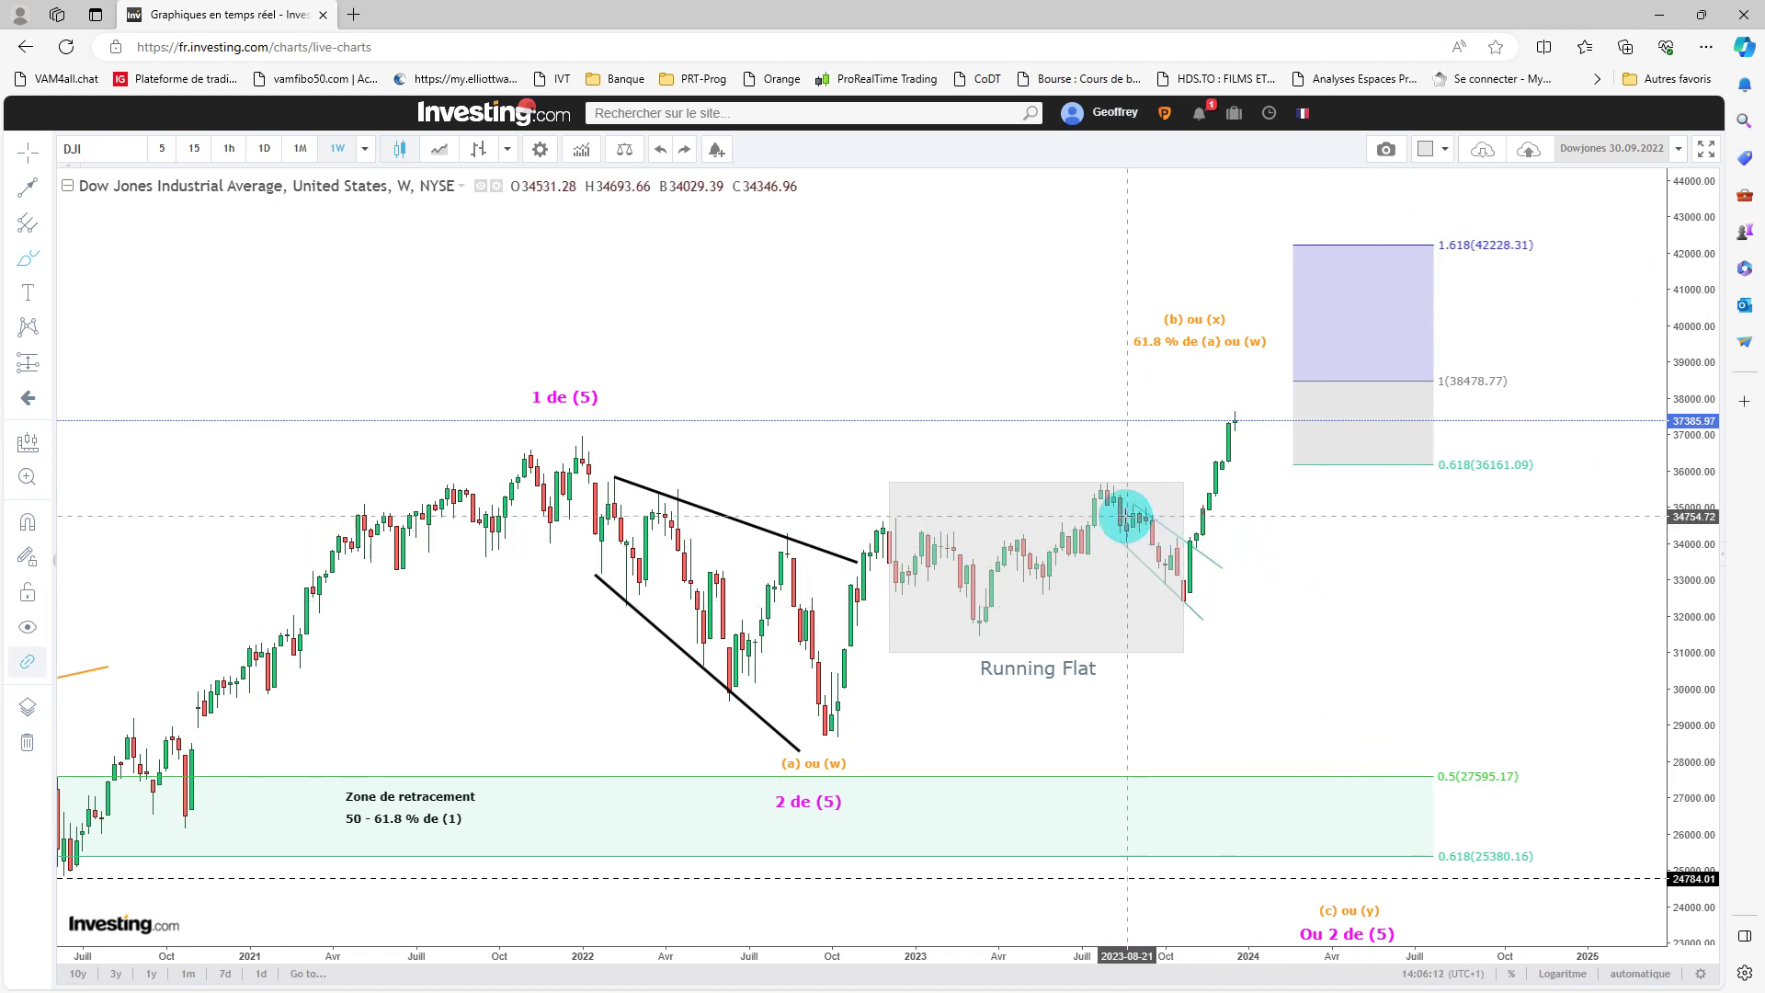
{"action": "left_click_drag", "start_coordinate": [1160, 602], "coordinate": [1206, 596]}
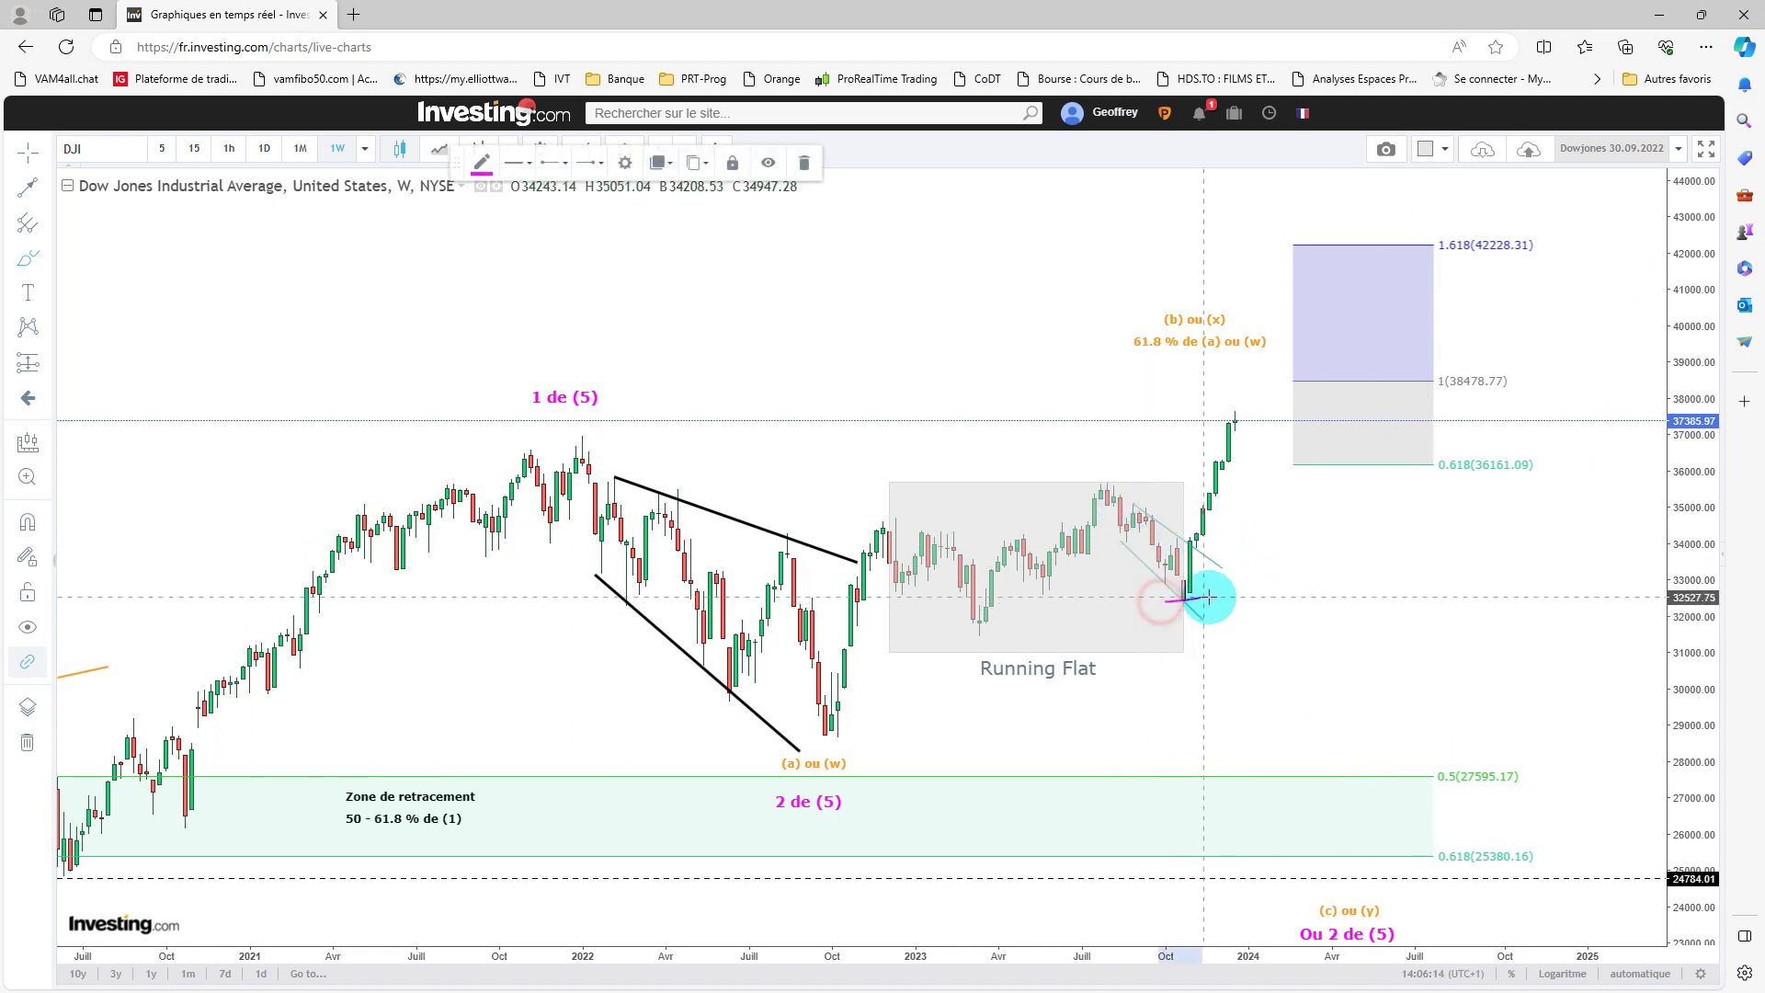
{"action": "left_click_drag", "start_coordinate": [959, 637], "coordinate": [1004, 637]}
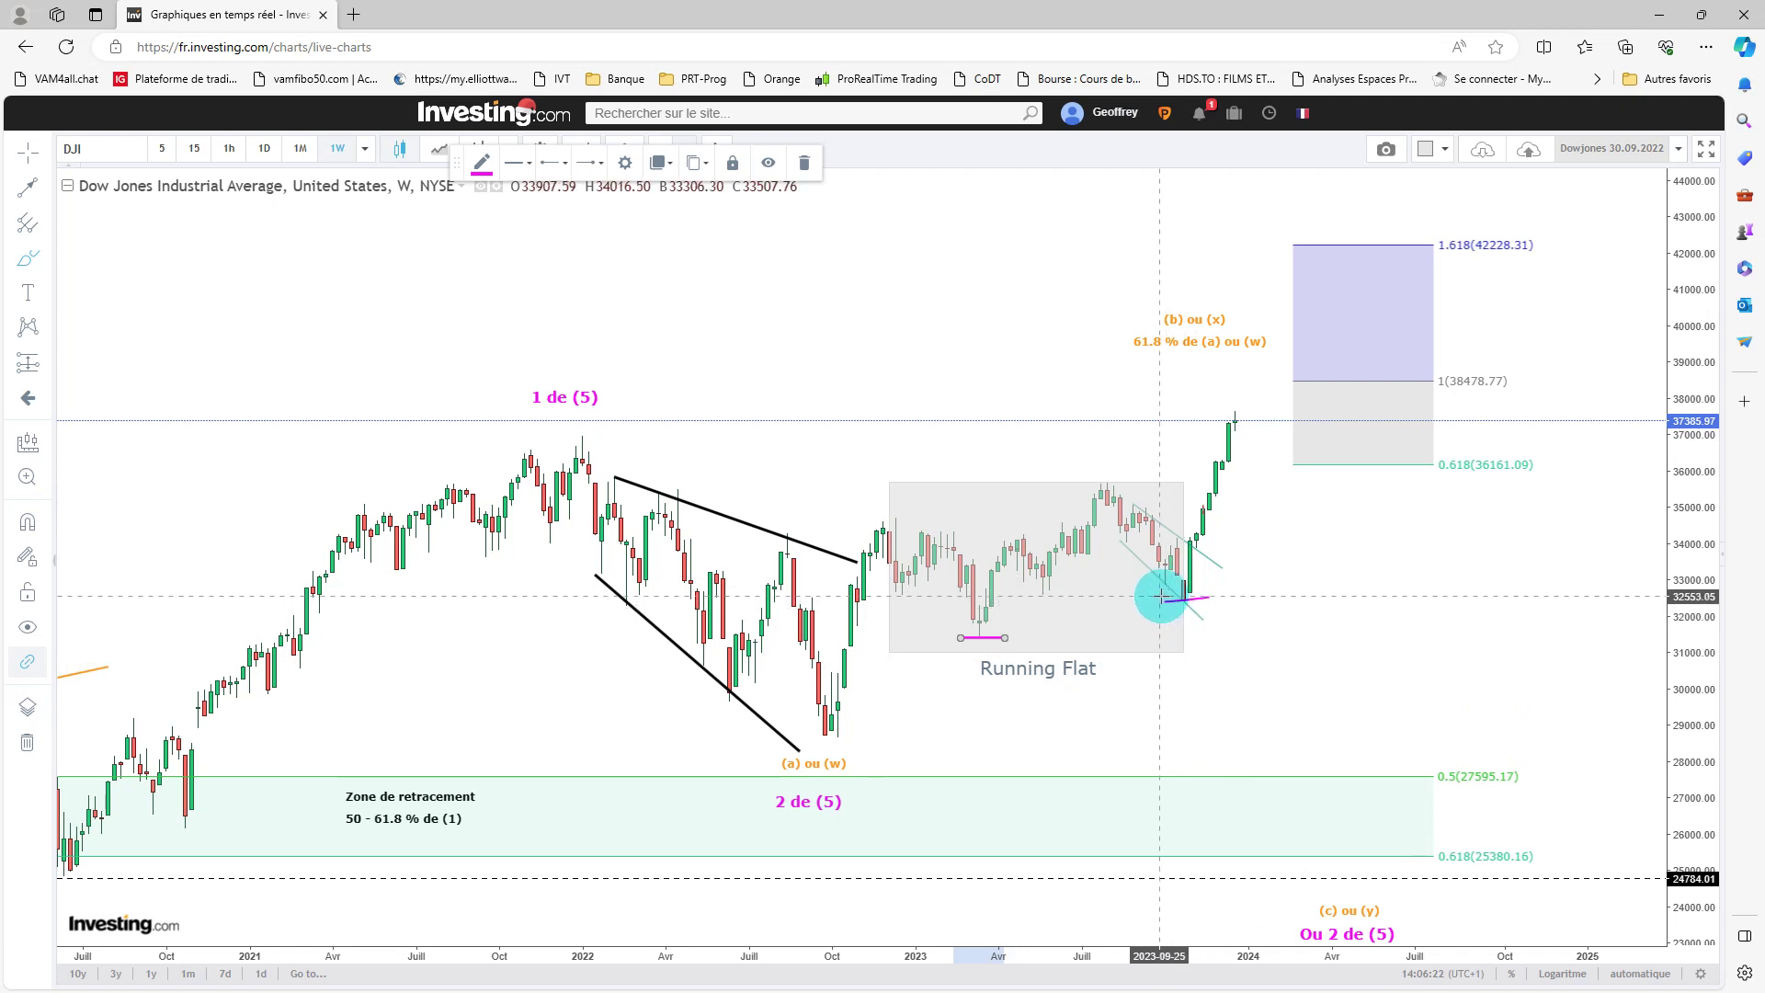
- Draw and adjust a short line at the recent low, then trace the 2022 low in magenta and delete it
{"action": "left_click_drag", "start_coordinate": [1170, 595], "coordinate": [1210, 629]}
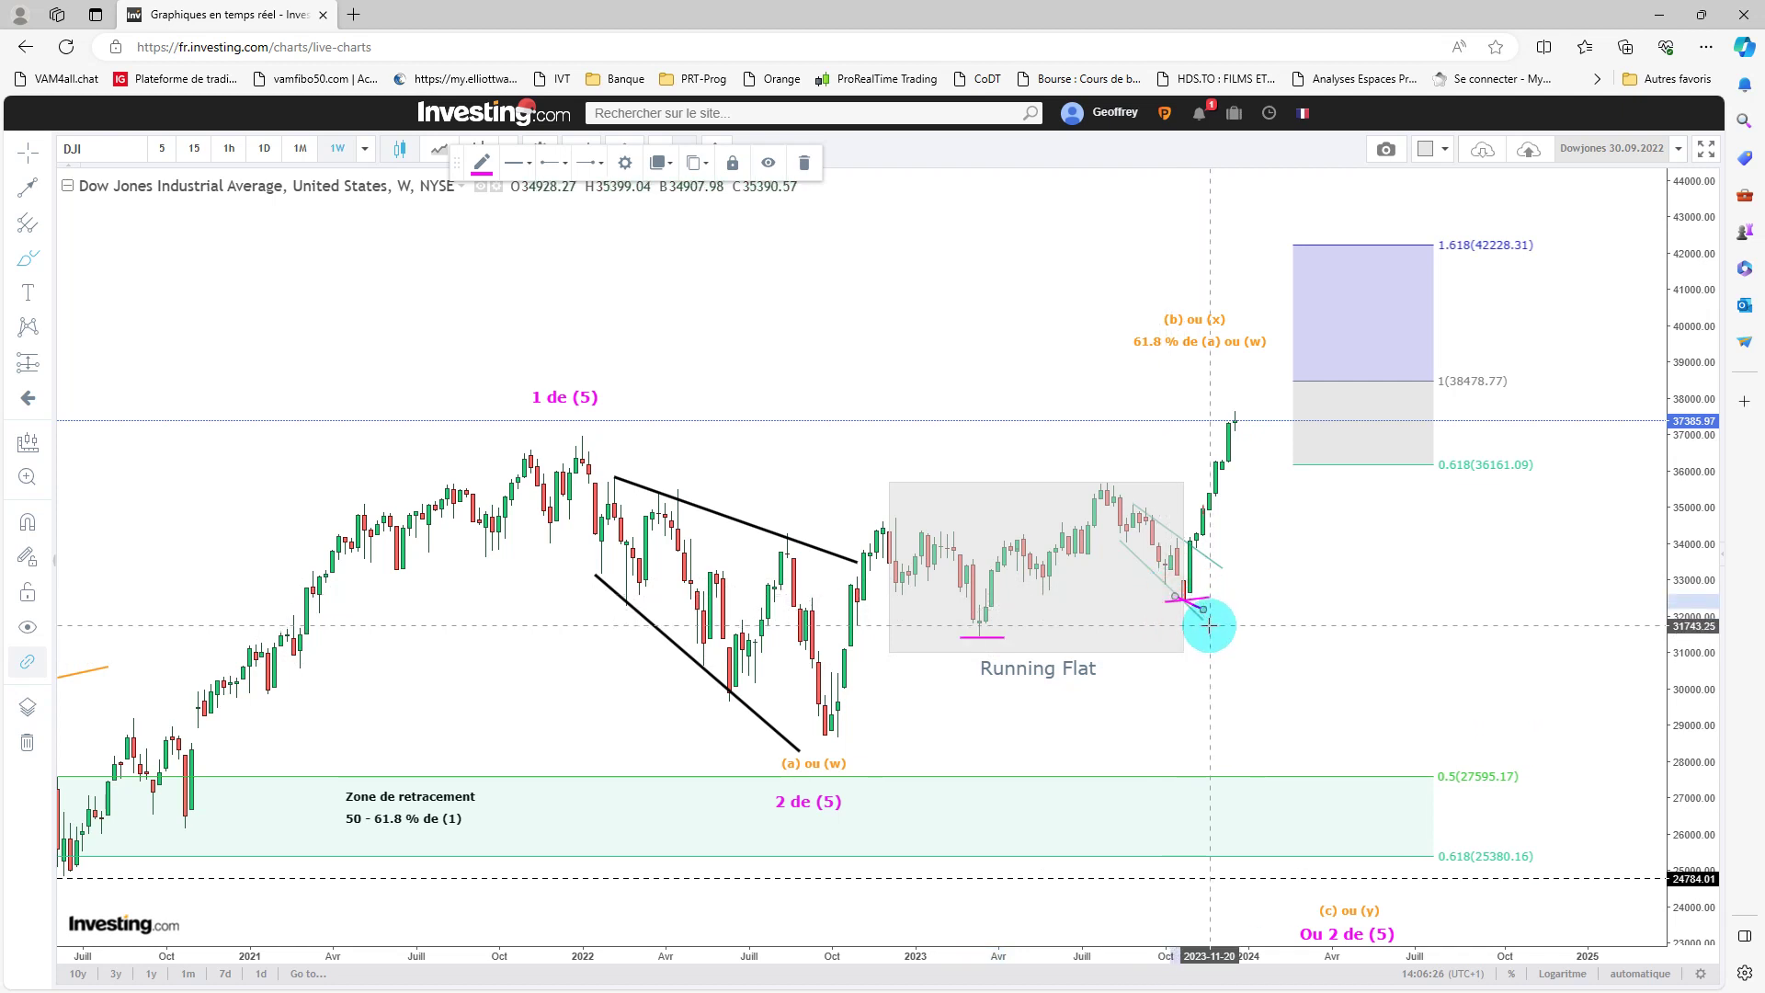
{"action": "mouse_move", "coordinate": [1154, 591]}
{"action": "left_mouse_down"}
{"action": "mouse_move", "coordinate": [1184, 607]}
{"action": "mouse_move", "coordinate": [1186, 629]}
{"action": "mouse_move", "coordinate": [1160, 636]}
{"action": "mouse_move", "coordinate": [1222, 643]}
{"action": "left_mouse_up"}
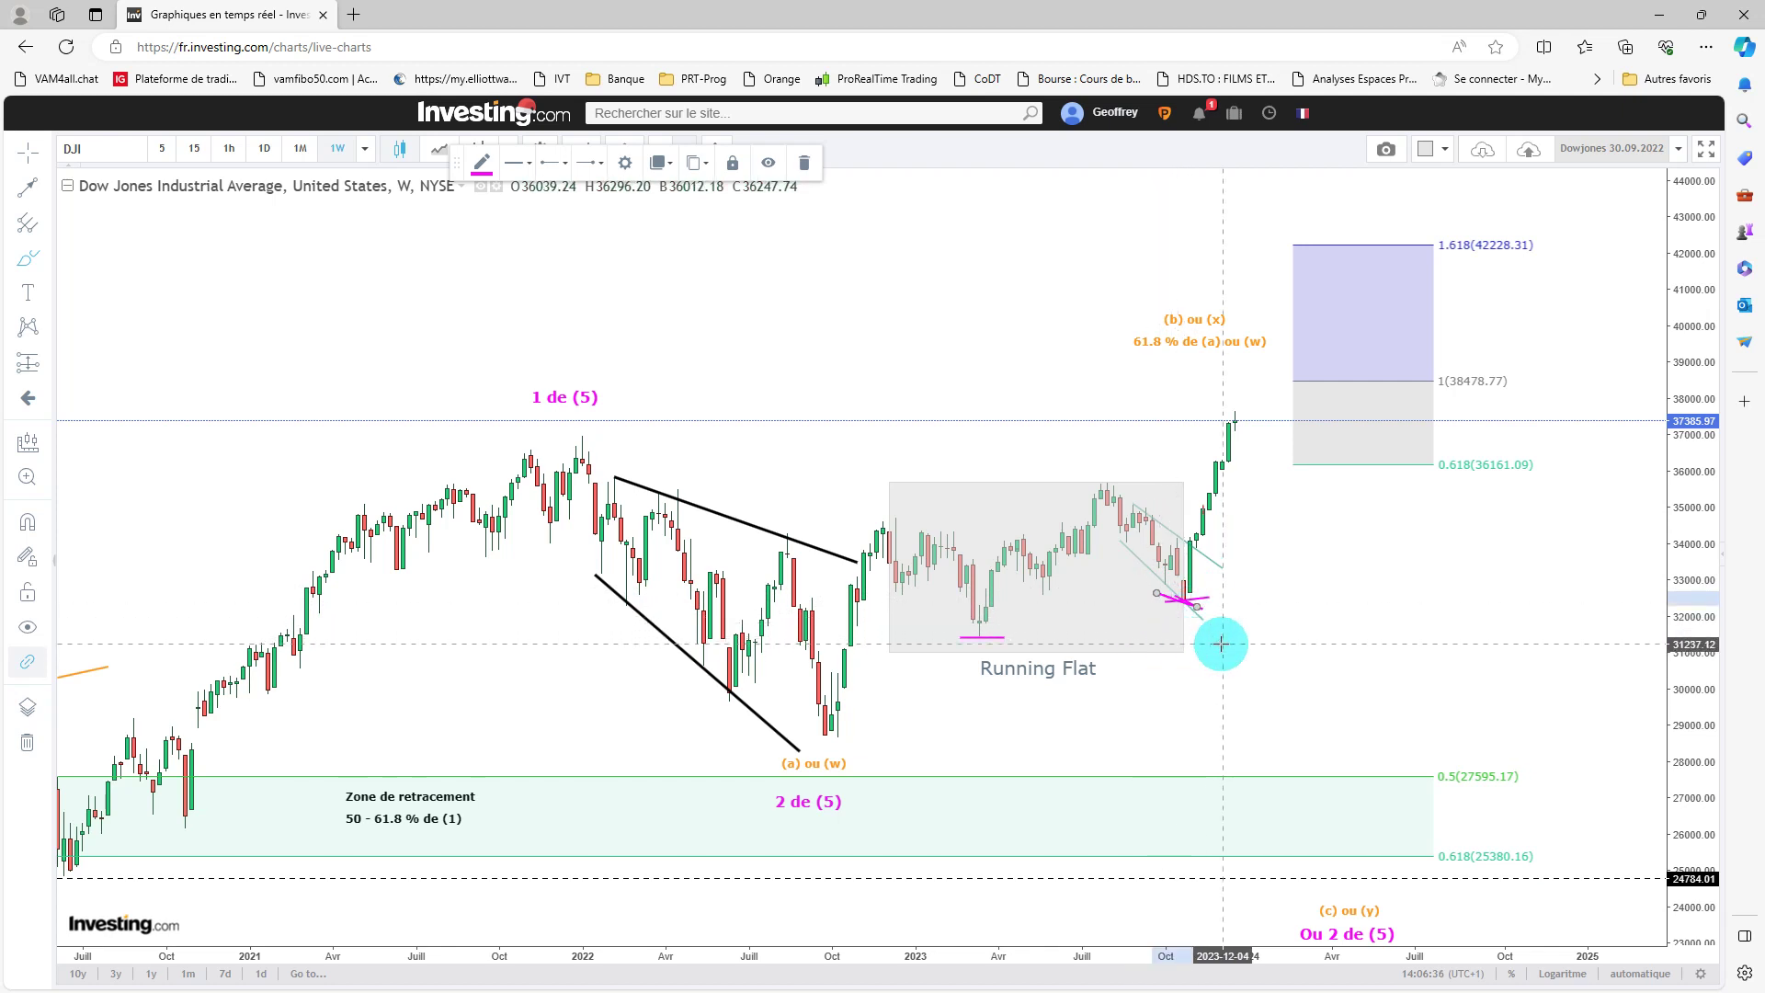
{"action": "left_click", "coordinate": [1221, 644]}
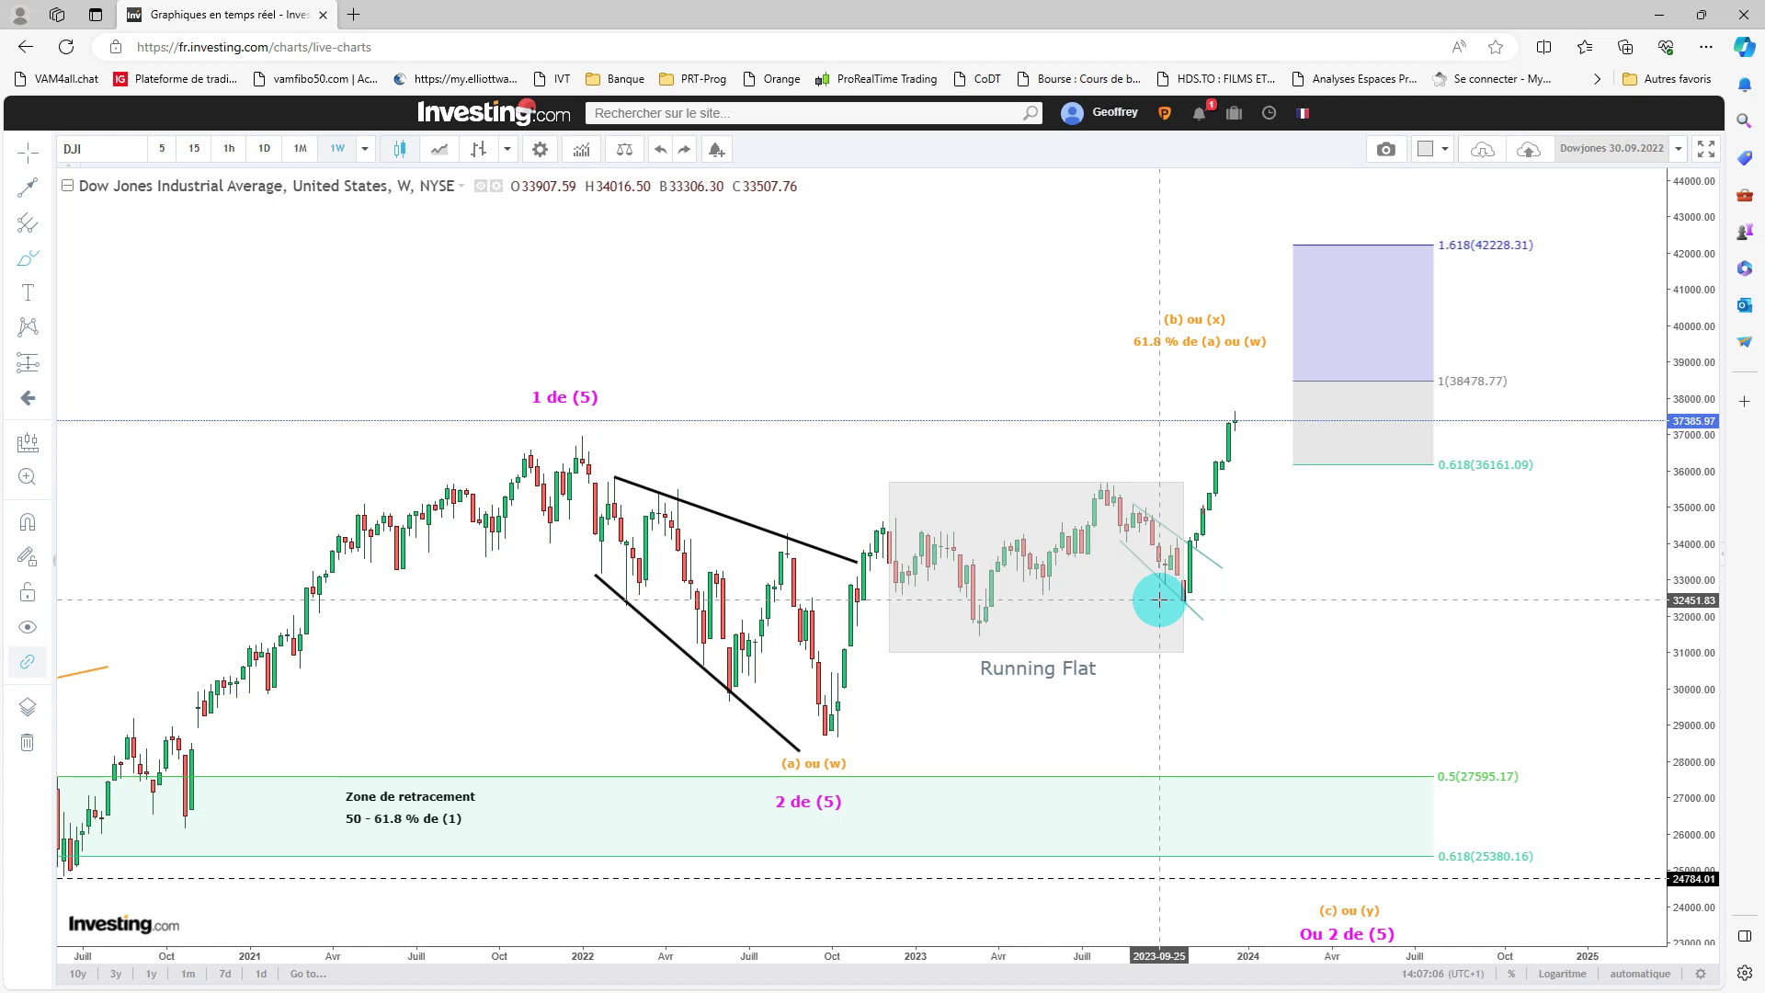
{"action": "mouse_move", "coordinate": [788, 549]}
{"action": "left_mouse_down"}
{"action": "mouse_move", "coordinate": [839, 735]}
{"action": "mouse_move", "coordinate": [869, 549]}
{"action": "left_mouse_up"}
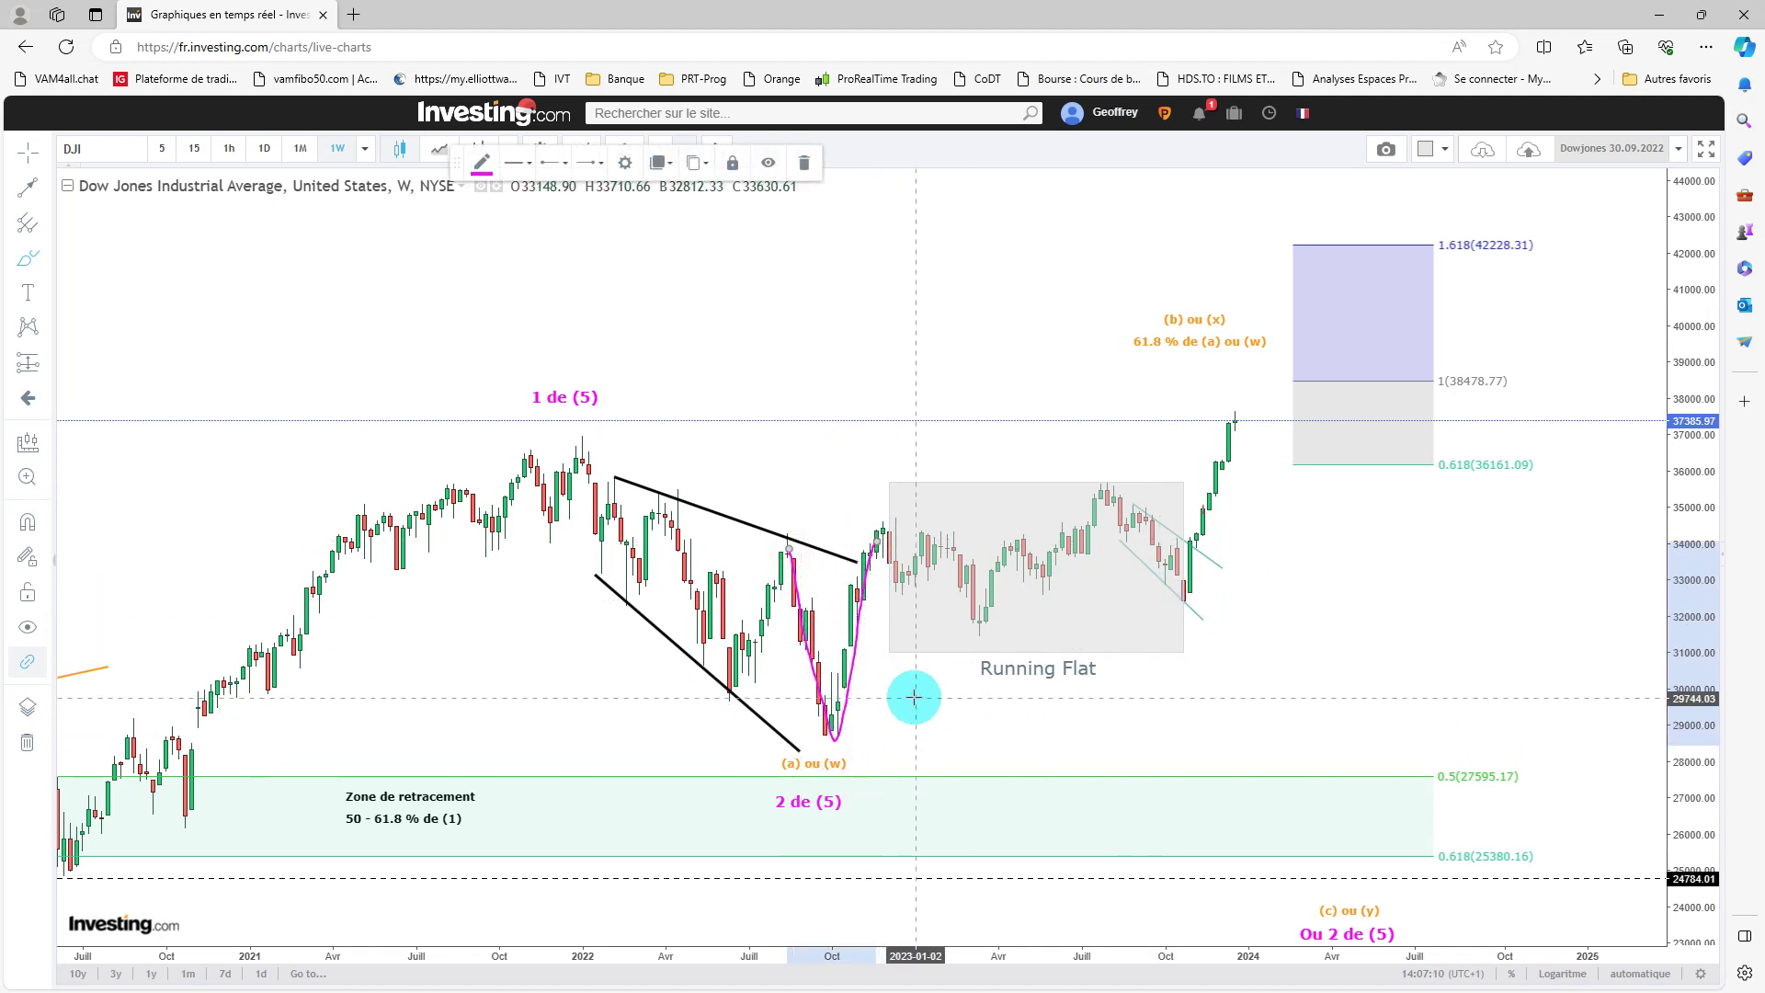
{"action": "key", "text": "Delete"}
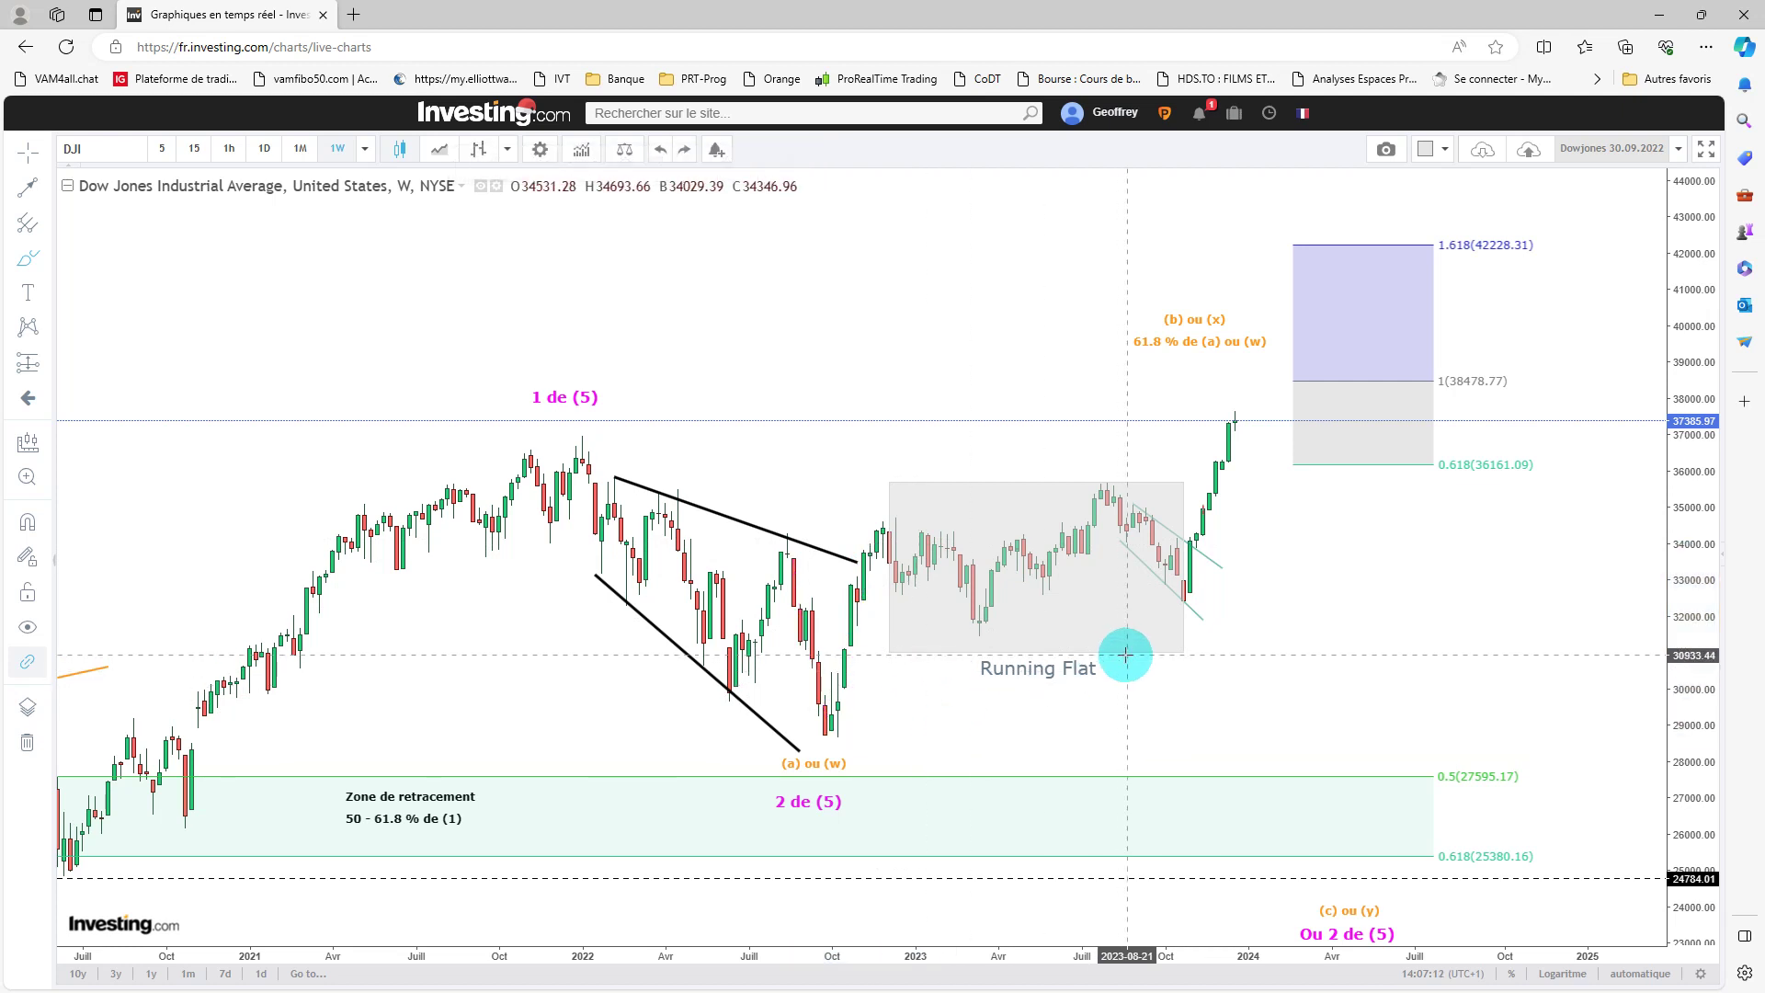